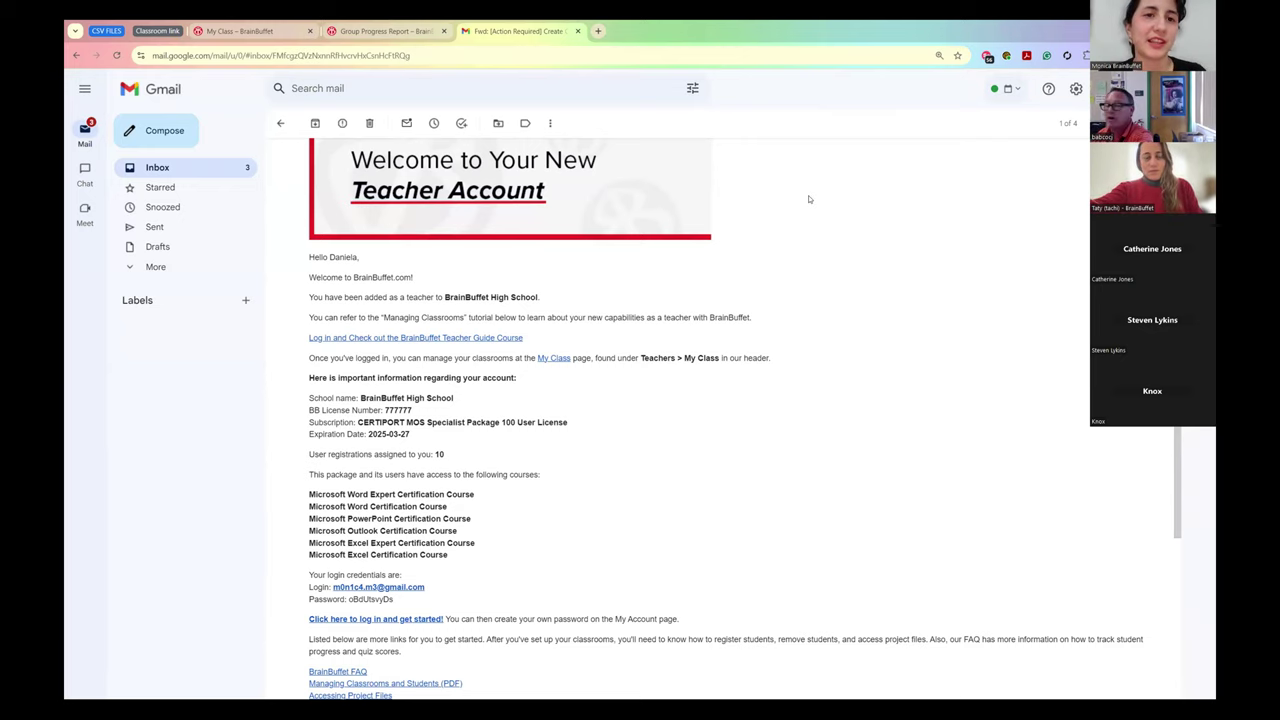
{"action": "scroll", "coordinate": [808, 195], "scroll_direction": "up", "scroll_amount": 1}
{"action": "scroll", "coordinate": [808, 195], "scroll_direction": "down", "scroll_amount": 1}
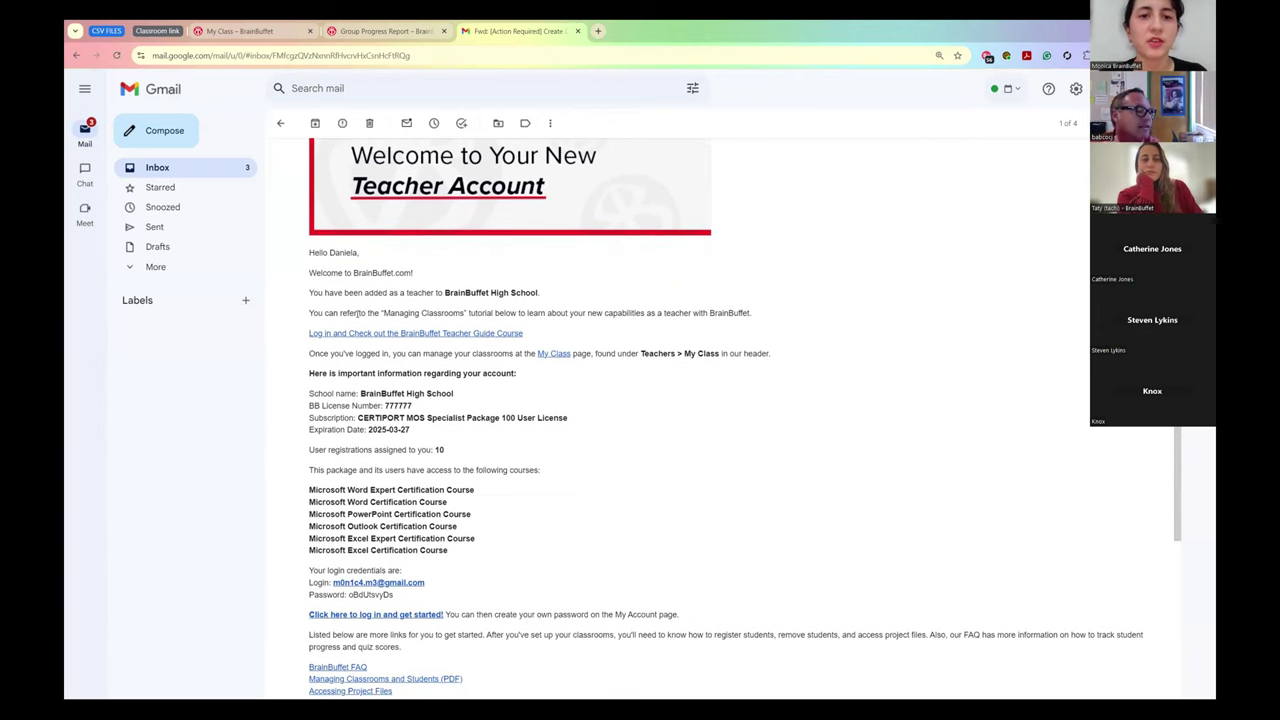
{"action": "scroll", "coordinate": [412, 410], "scroll_direction": "down", "scroll_amount": 1}
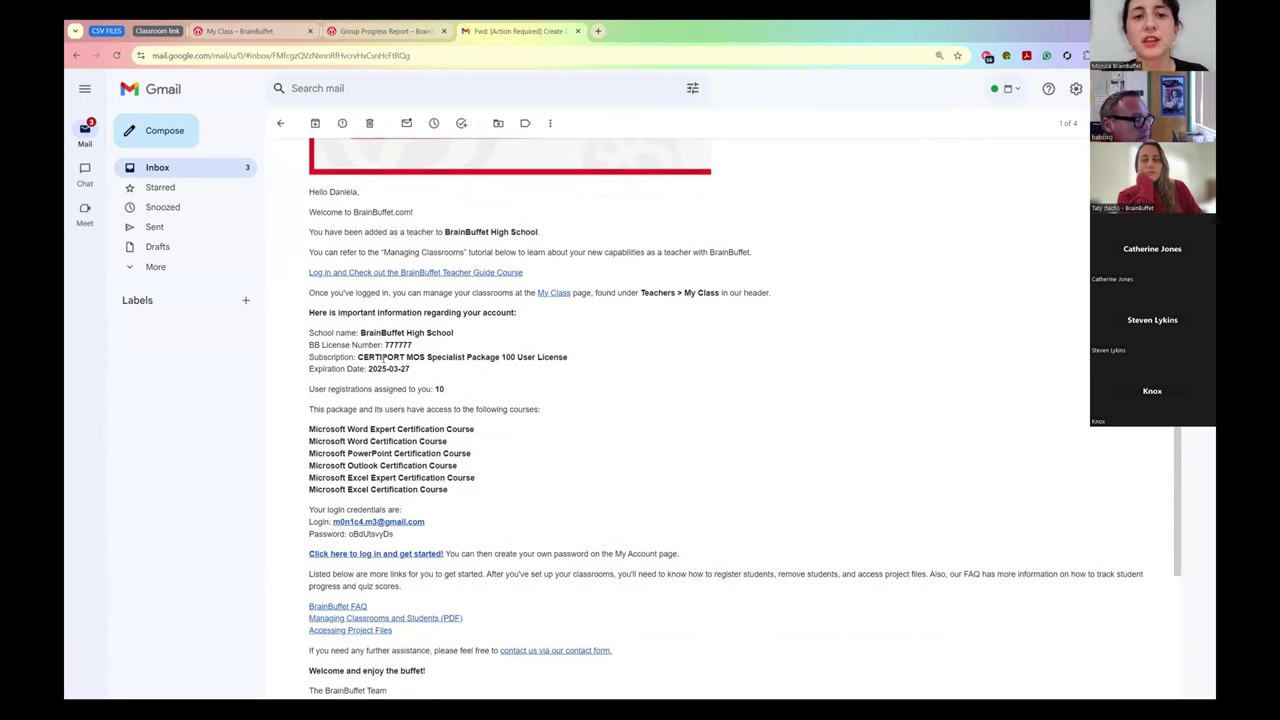
{"action": "left_click_drag", "start_coordinate": [341, 332], "coordinate": [477, 368]}
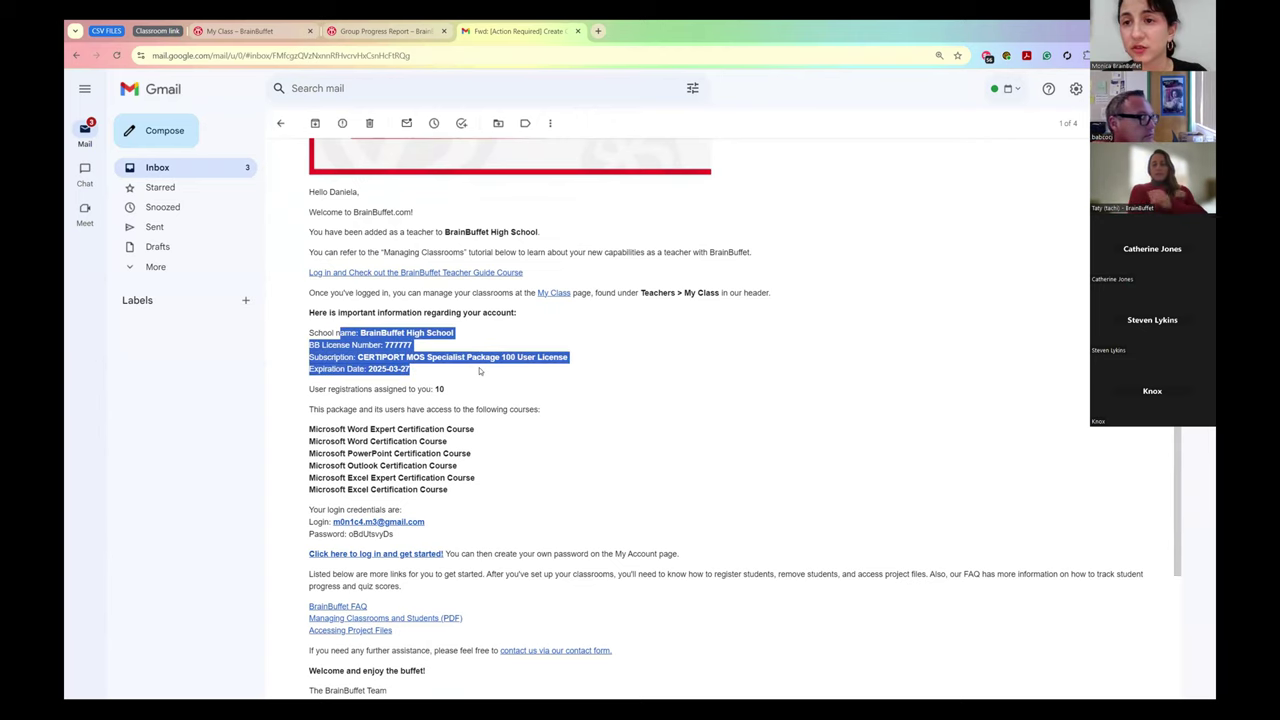
{"action": "left_click", "coordinate": [479, 371]}
{"action": "scroll", "coordinate": [479, 371], "scroll_direction": "down", "scroll_amount": 3}
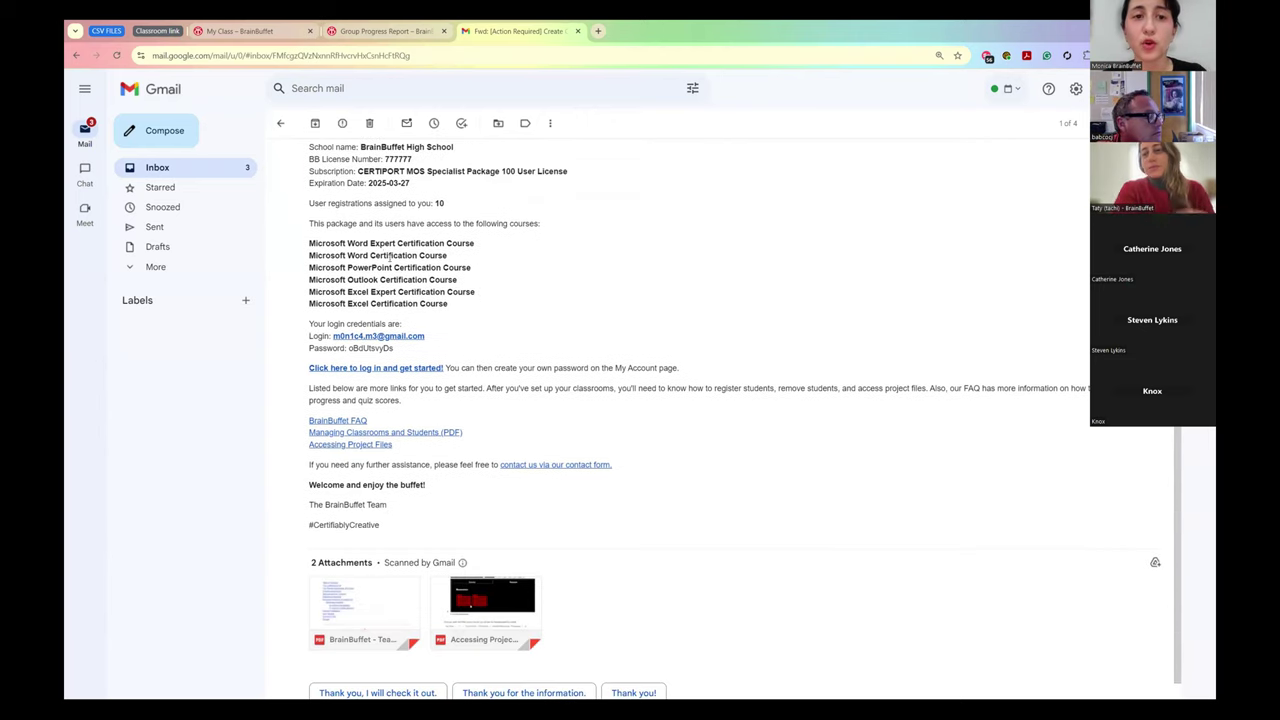
{"action": "left_click_drag", "start_coordinate": [371, 244], "coordinate": [418, 303]}
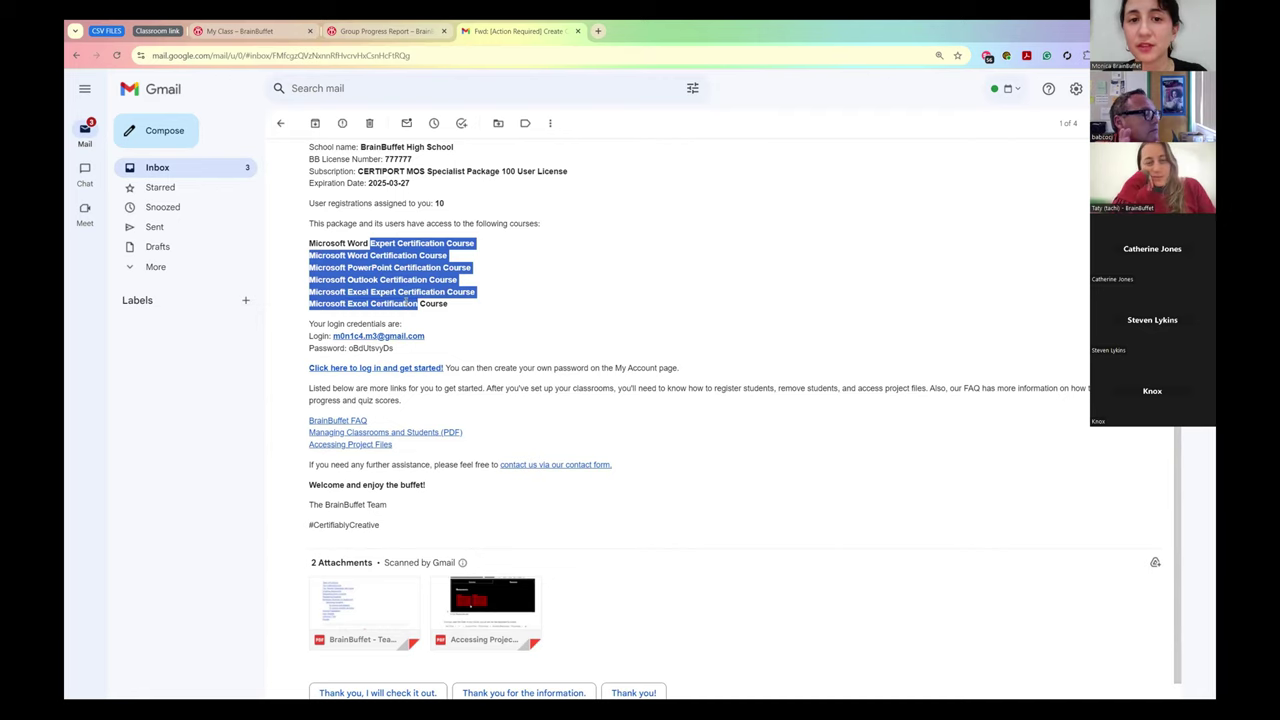
{"action": "left_click", "coordinate": [406, 303]}
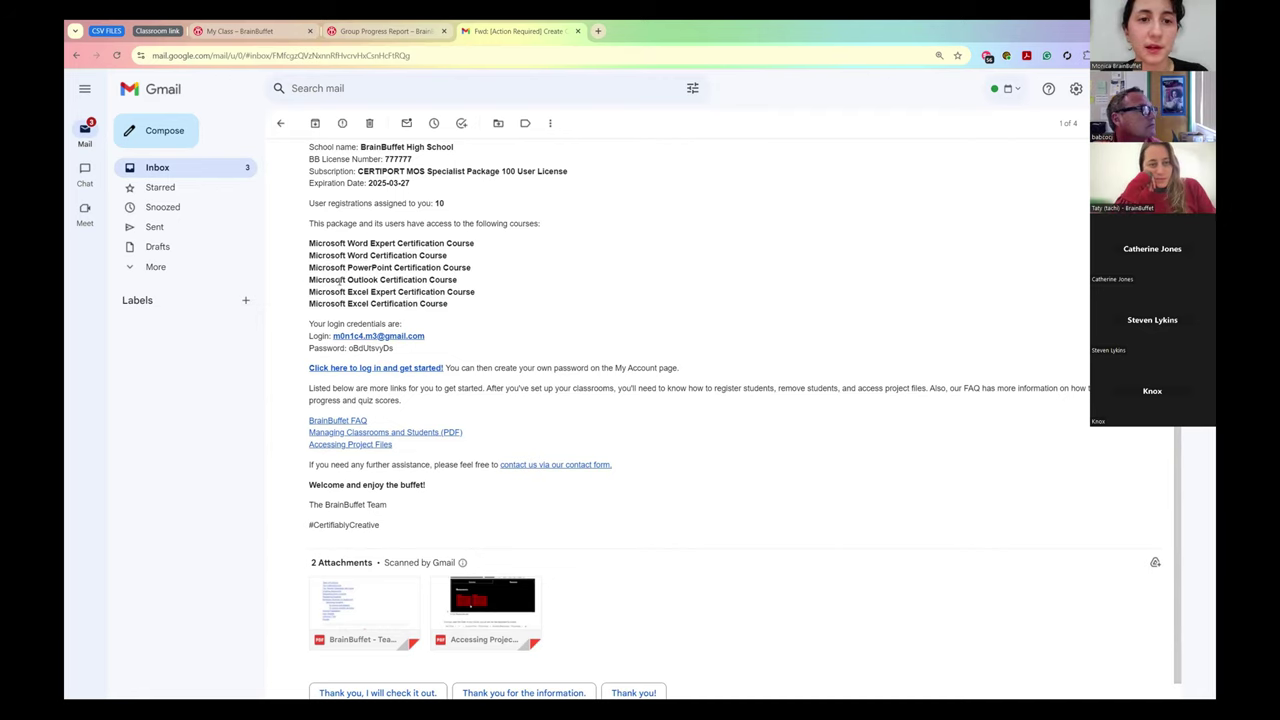
{"action": "left_click_drag", "start_coordinate": [309, 322], "coordinate": [450, 356]}
{"action": "left_click", "coordinate": [450, 356]}
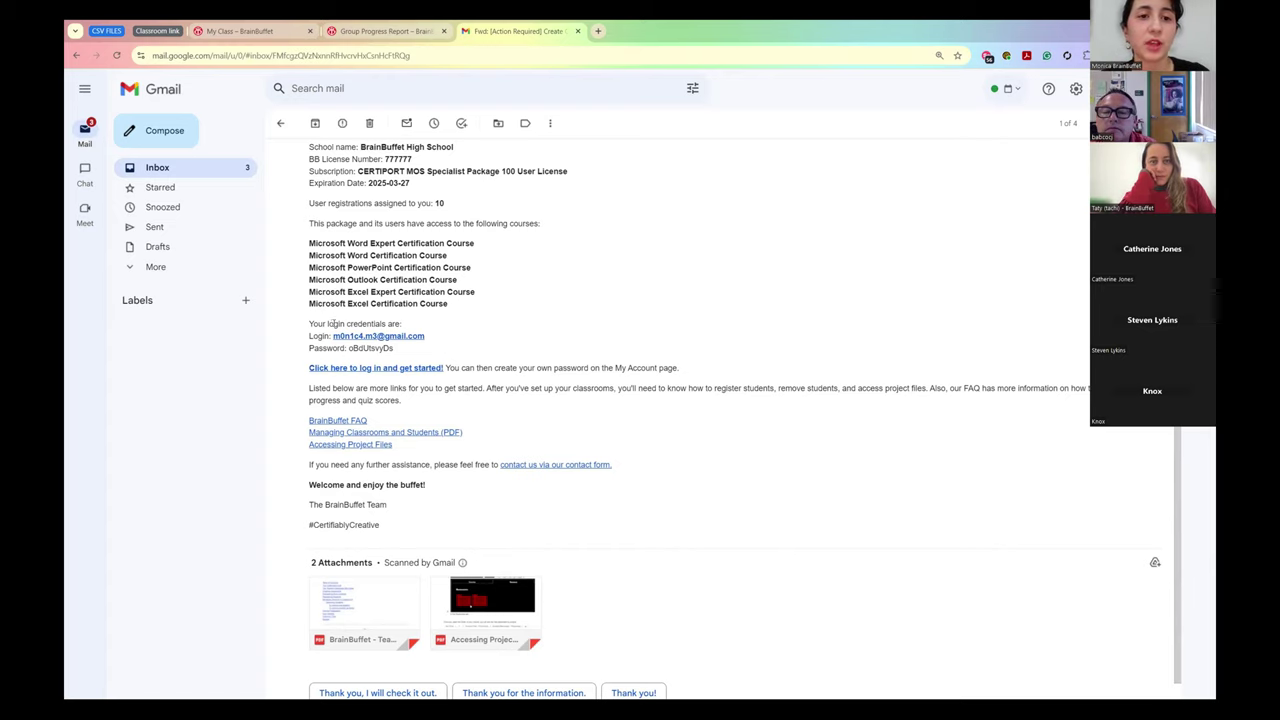
{"action": "left_click_drag", "start_coordinate": [332, 335], "coordinate": [425, 350]}
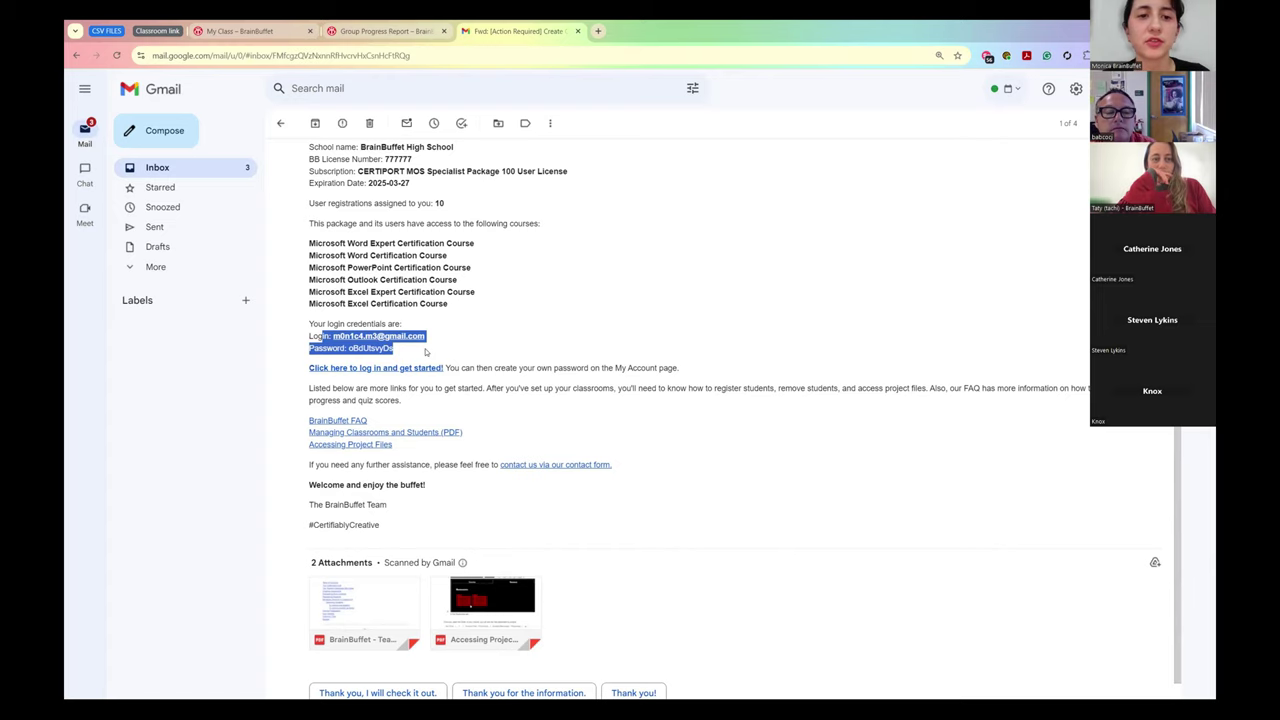
{"action": "left_click", "coordinate": [425, 351]}
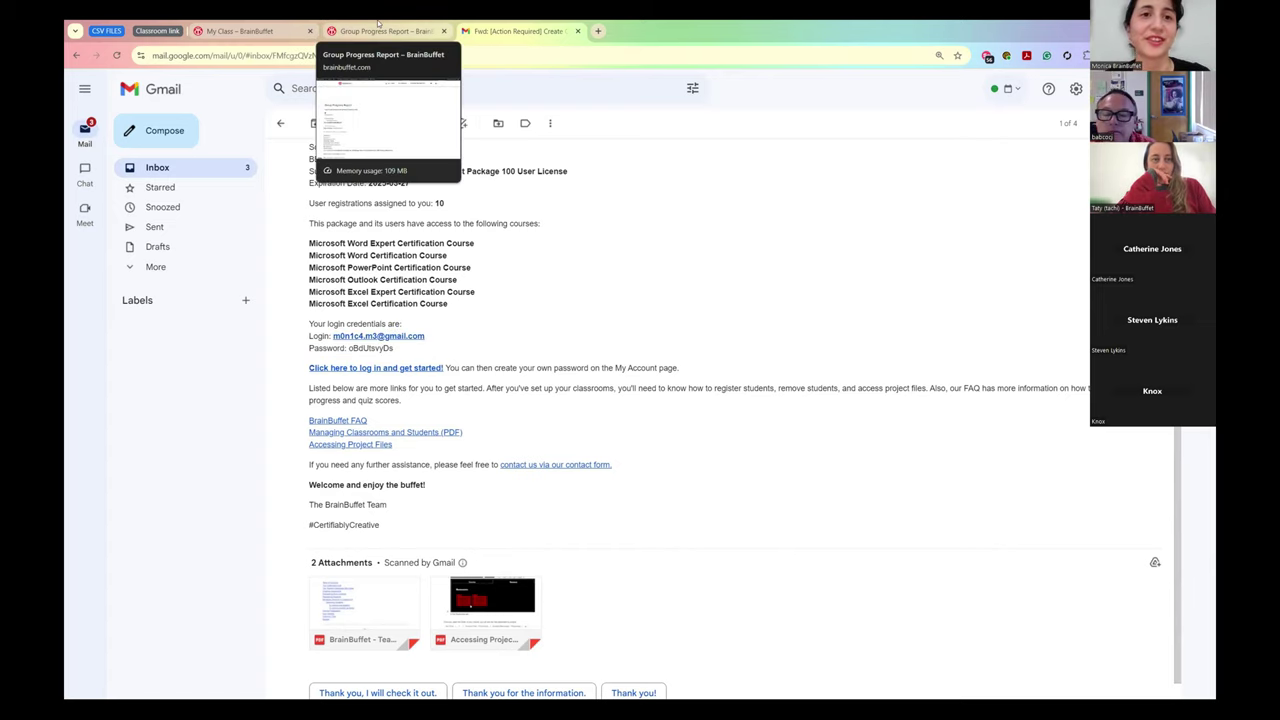
Go via the BrainBuffet home page back to MY CLASS, showing Animation 2's class information.
{"action": "left_click", "coordinate": [267, 25]}
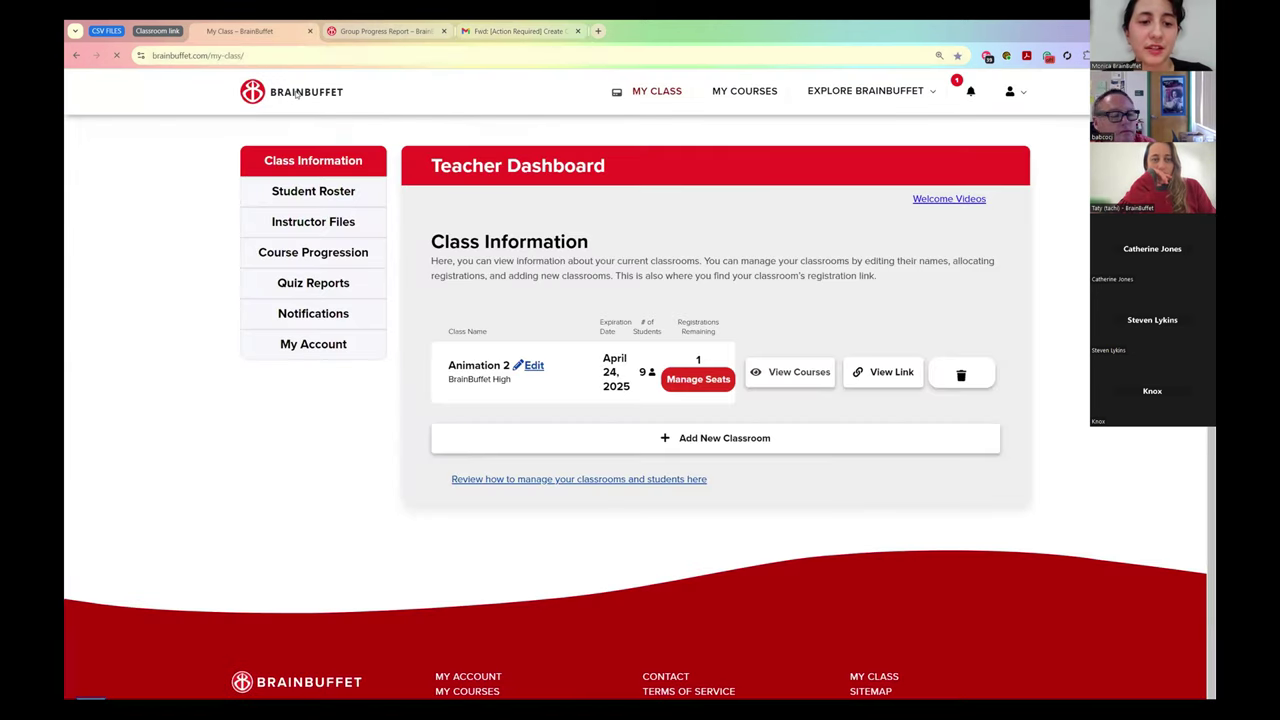
{"action": "left_click", "coordinate": [296, 93]}
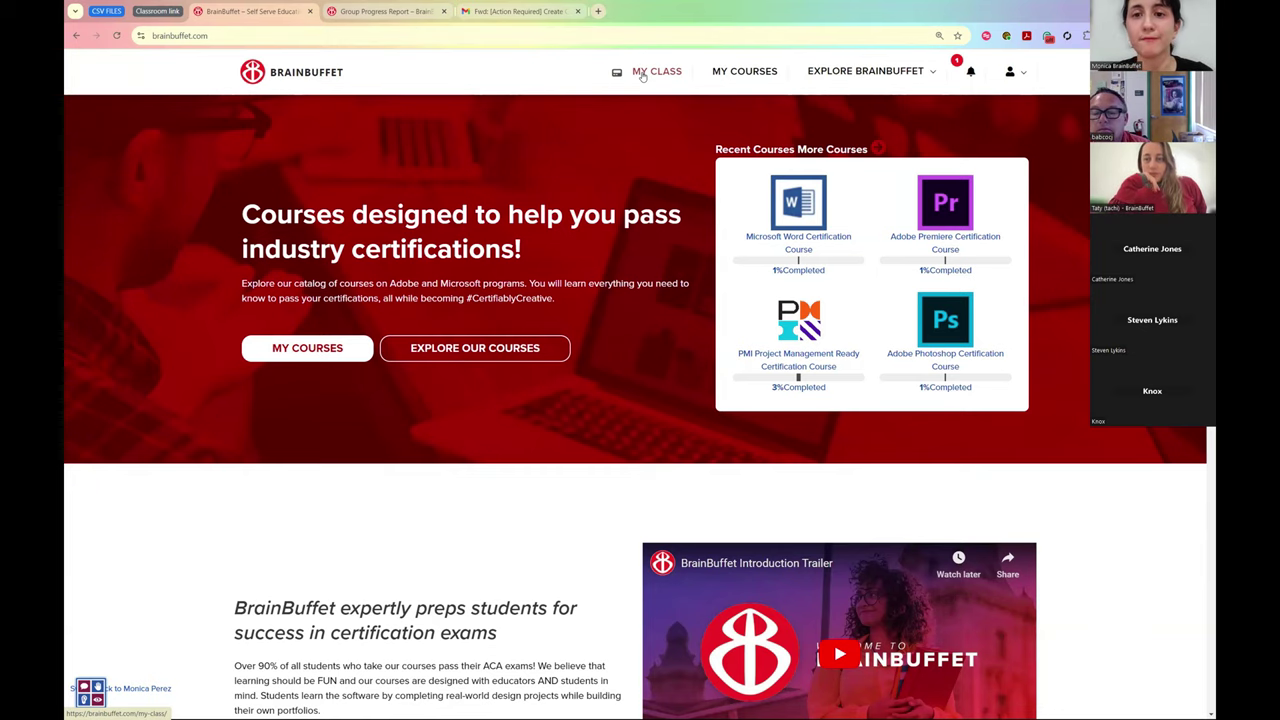
{"action": "left_click", "coordinate": [643, 77]}
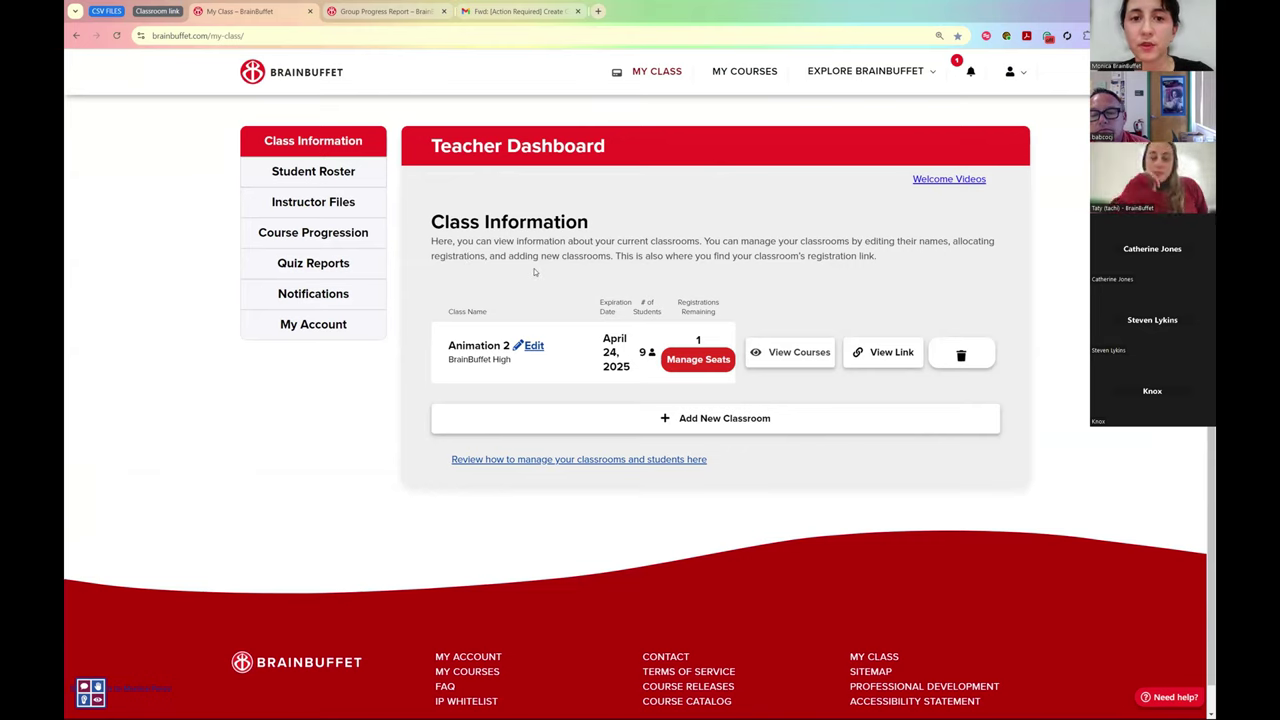
{"action": "left_click", "coordinate": [654, 72]}
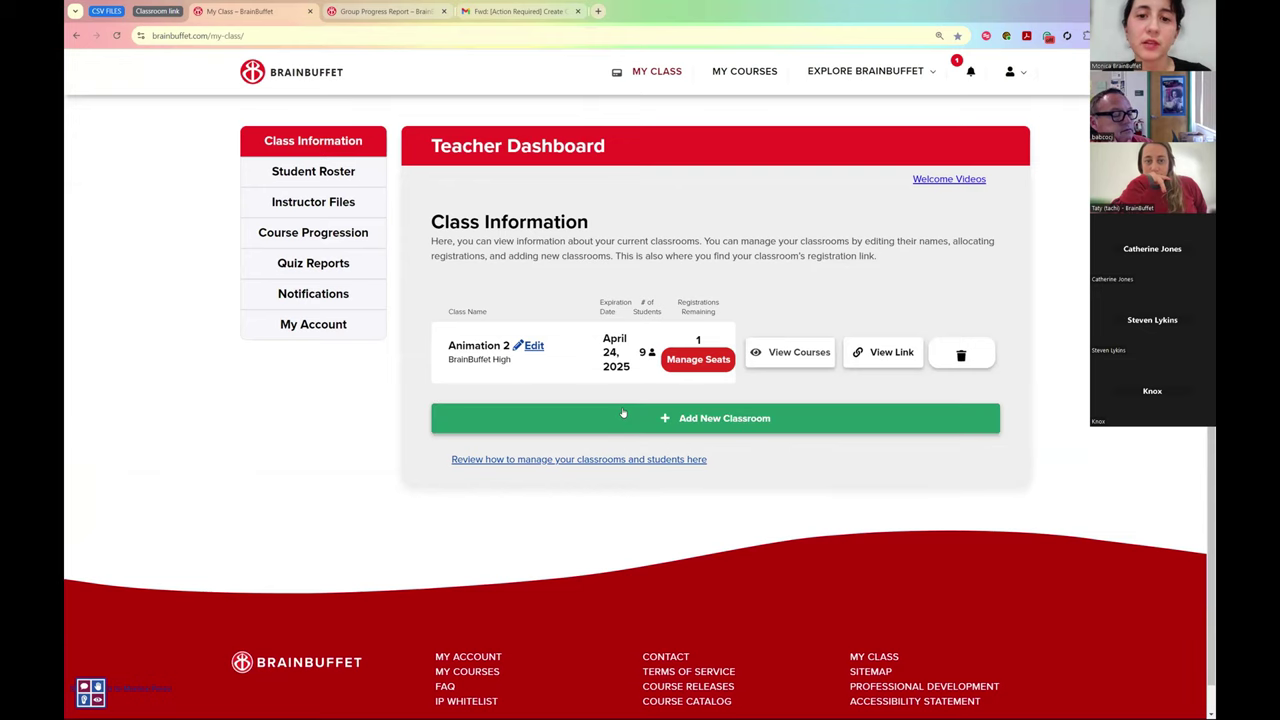
Open the Add new classroom form and review its 10/101 licenses used and package.
{"action": "left_click", "coordinate": [622, 416]}
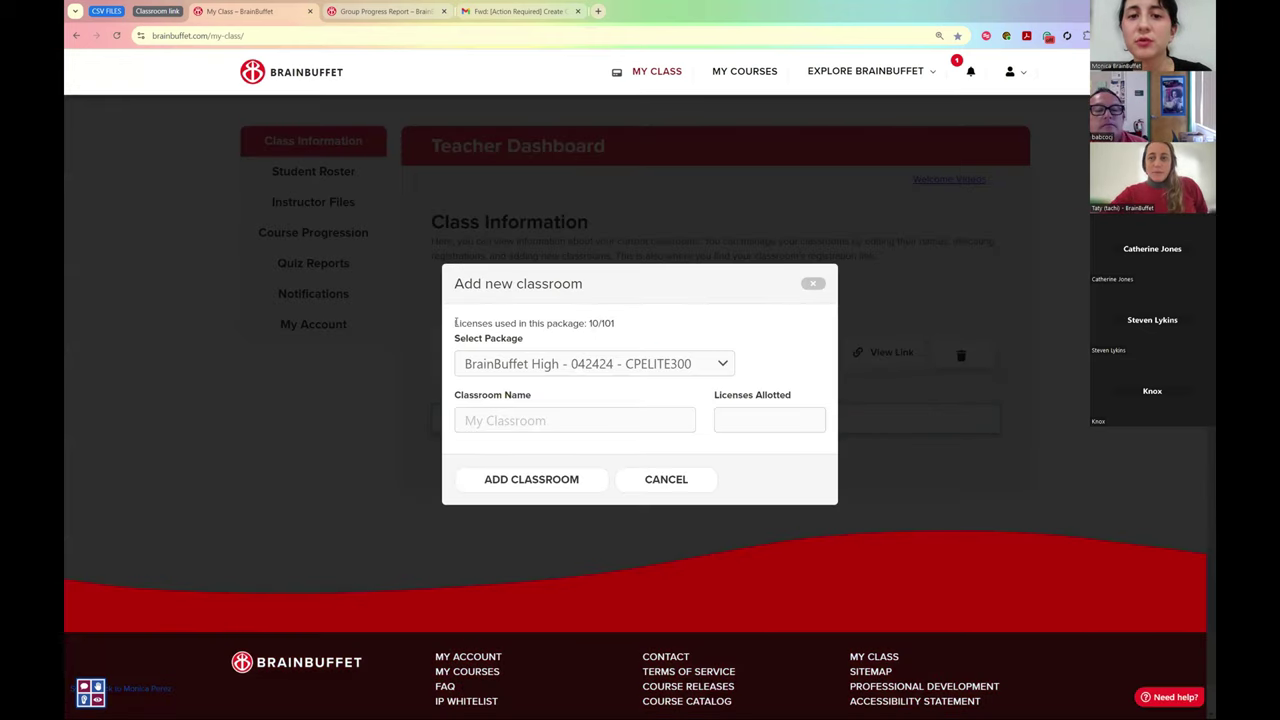
{"action": "left_click_drag", "start_coordinate": [455, 320], "coordinate": [650, 327]}
{"action": "left_click", "coordinate": [648, 324]}
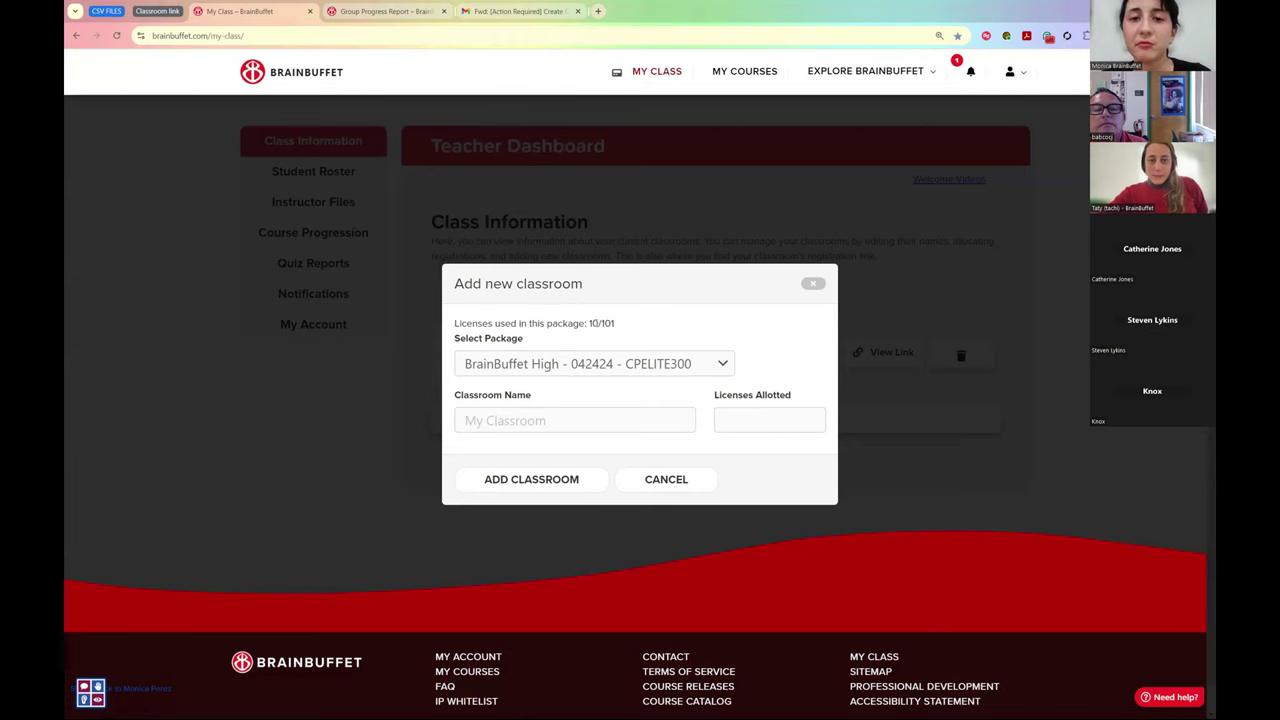
{"action": "left_click_drag", "start_coordinate": [600, 323], "coordinate": [621, 327]}
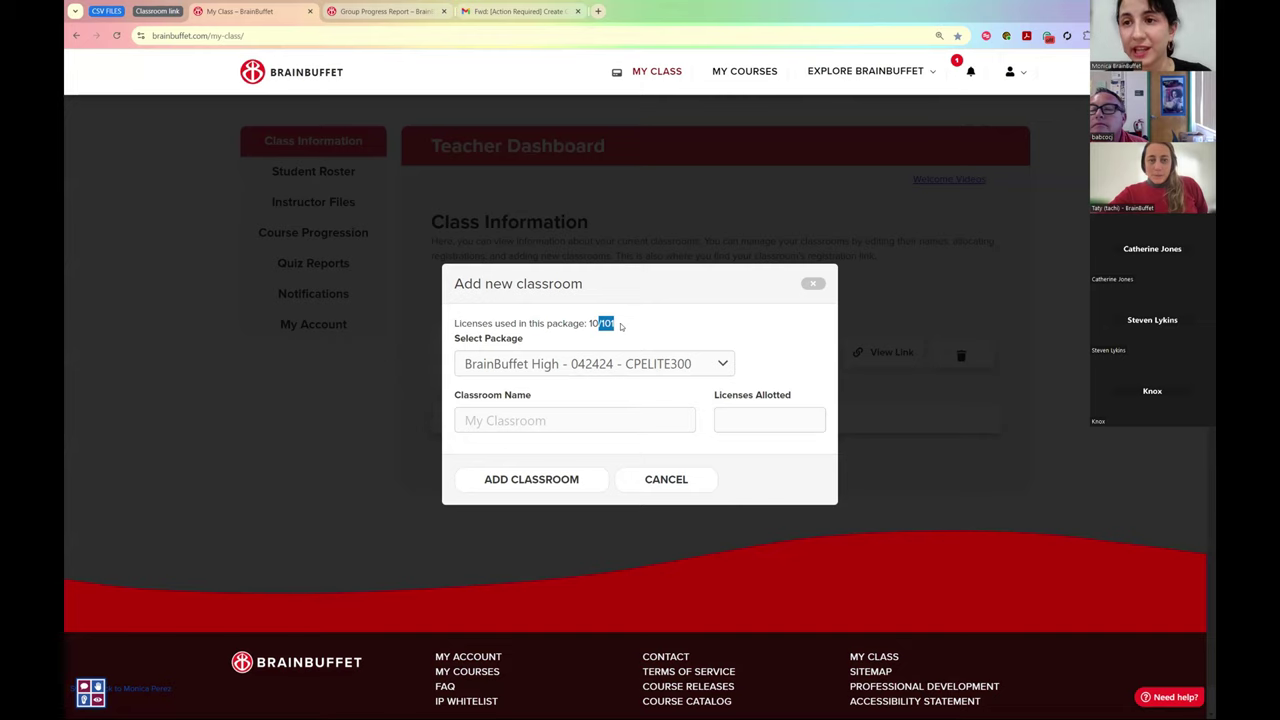
{"action": "left_click", "coordinate": [620, 326]}
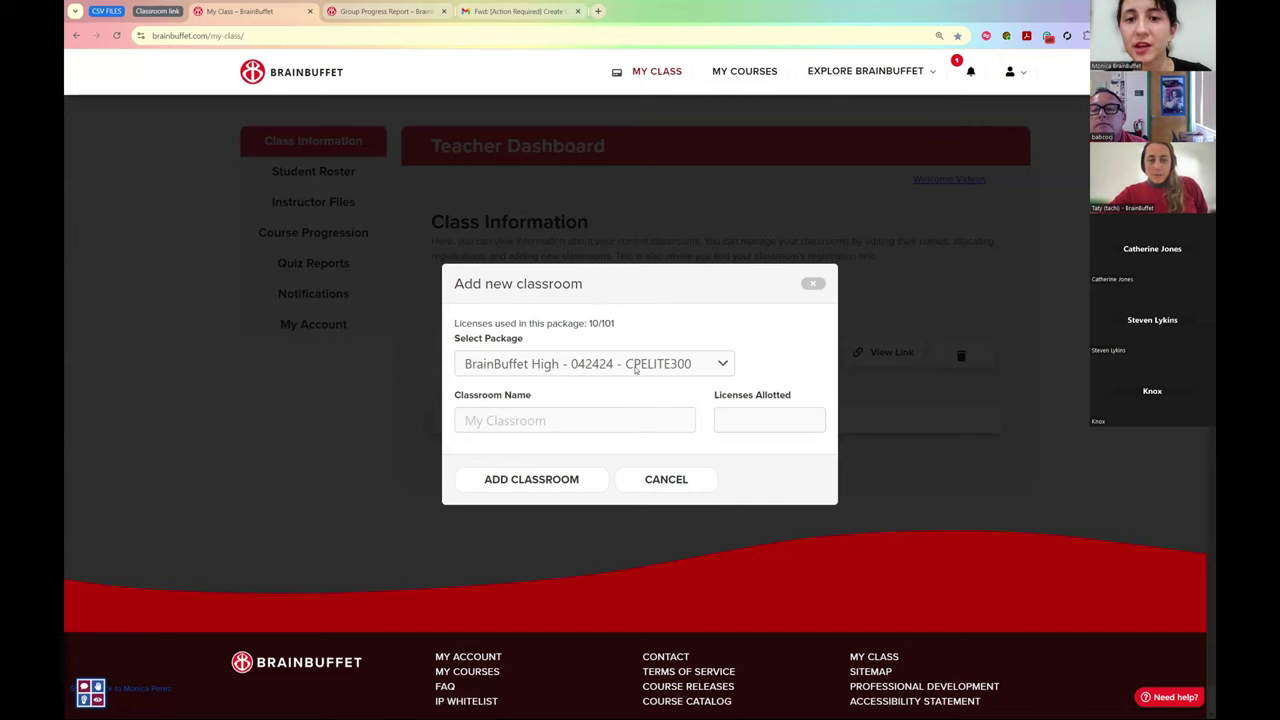
Expand the Select Package dropdown to list the three license packages, keeping CPELITE300 selected.
{"action": "left_click", "coordinate": [635, 369]}
{"action": "left_click", "coordinate": [635, 369]}
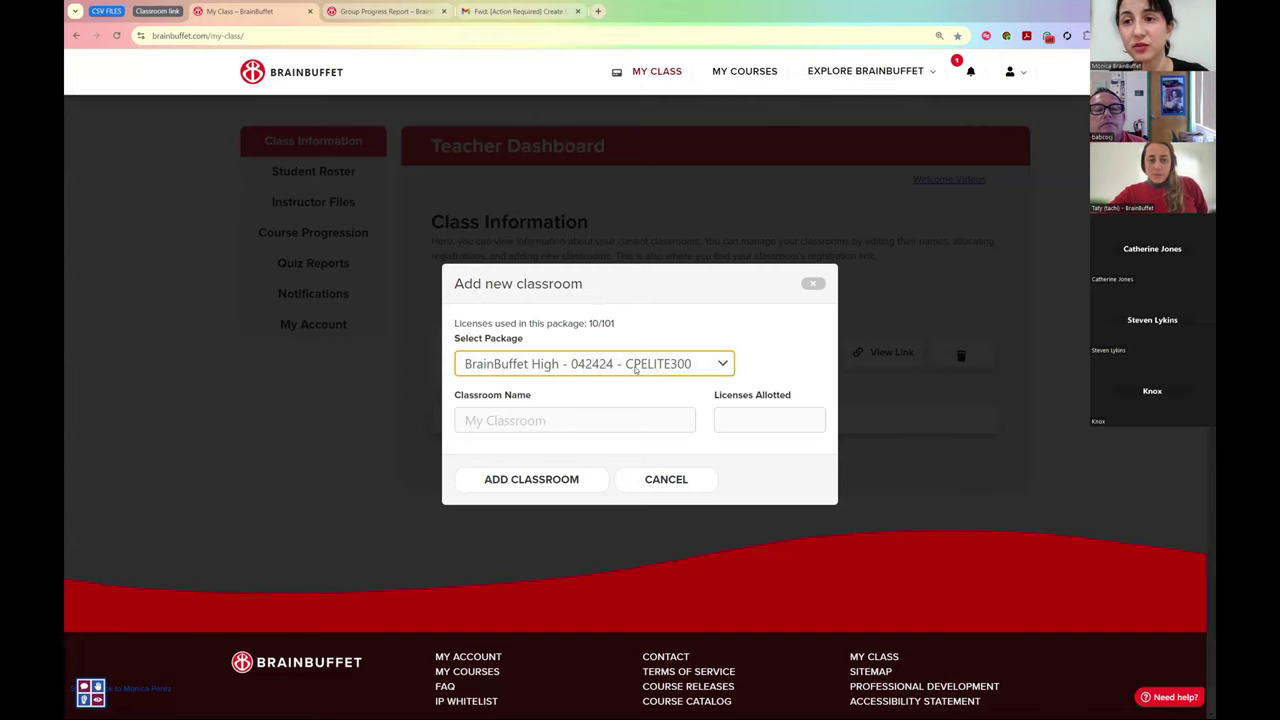
{"action": "left_click", "coordinate": [635, 369]}
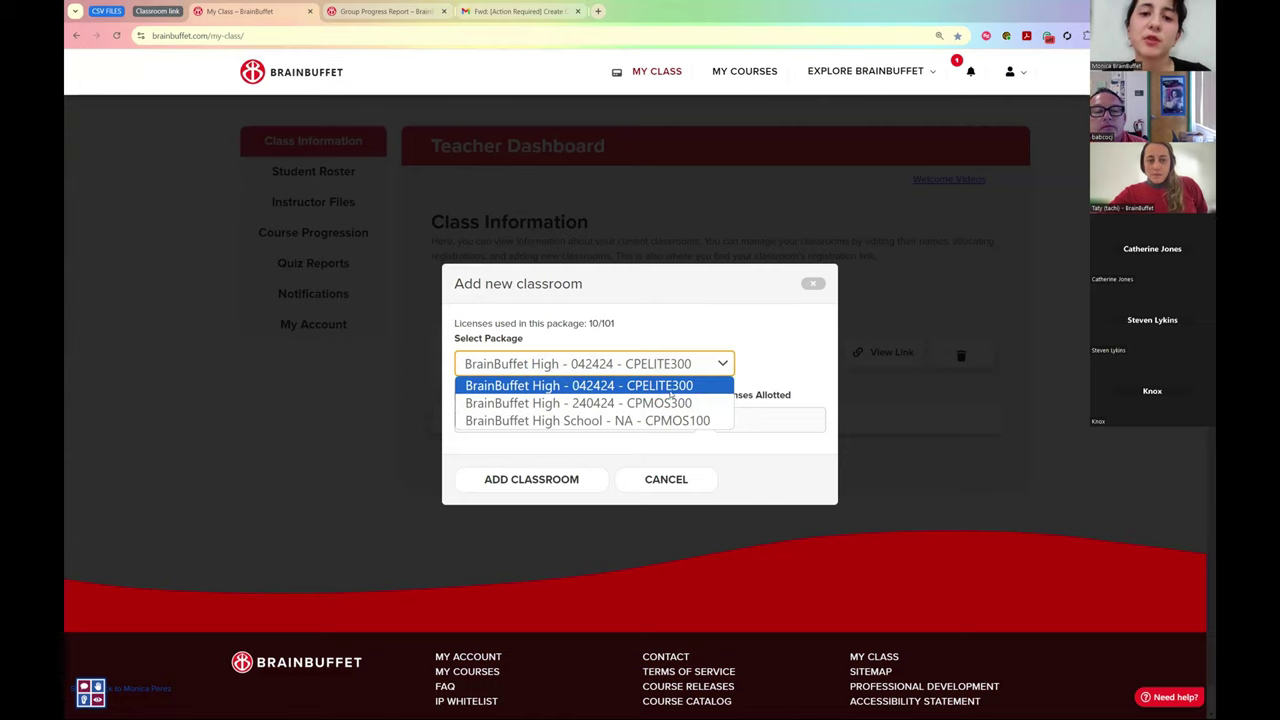
{"action": "left_click", "coordinate": [707, 338]}
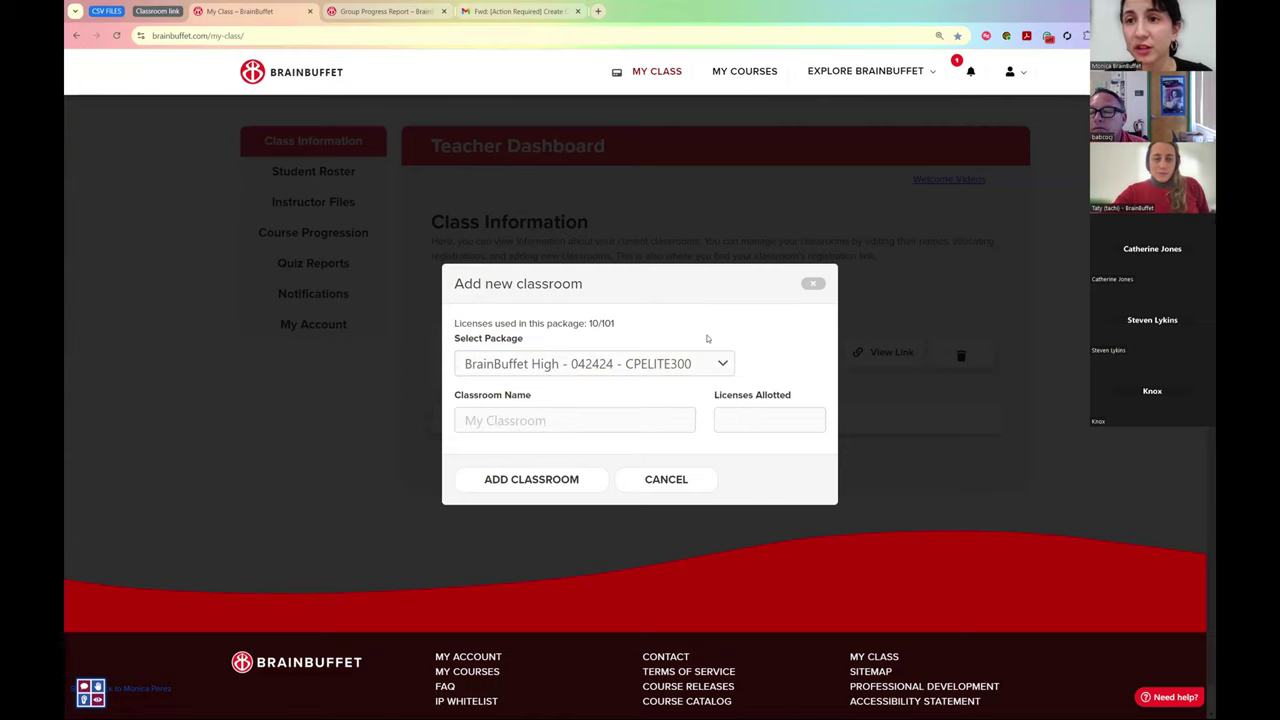
{"action": "left_click", "coordinate": [691, 366]}
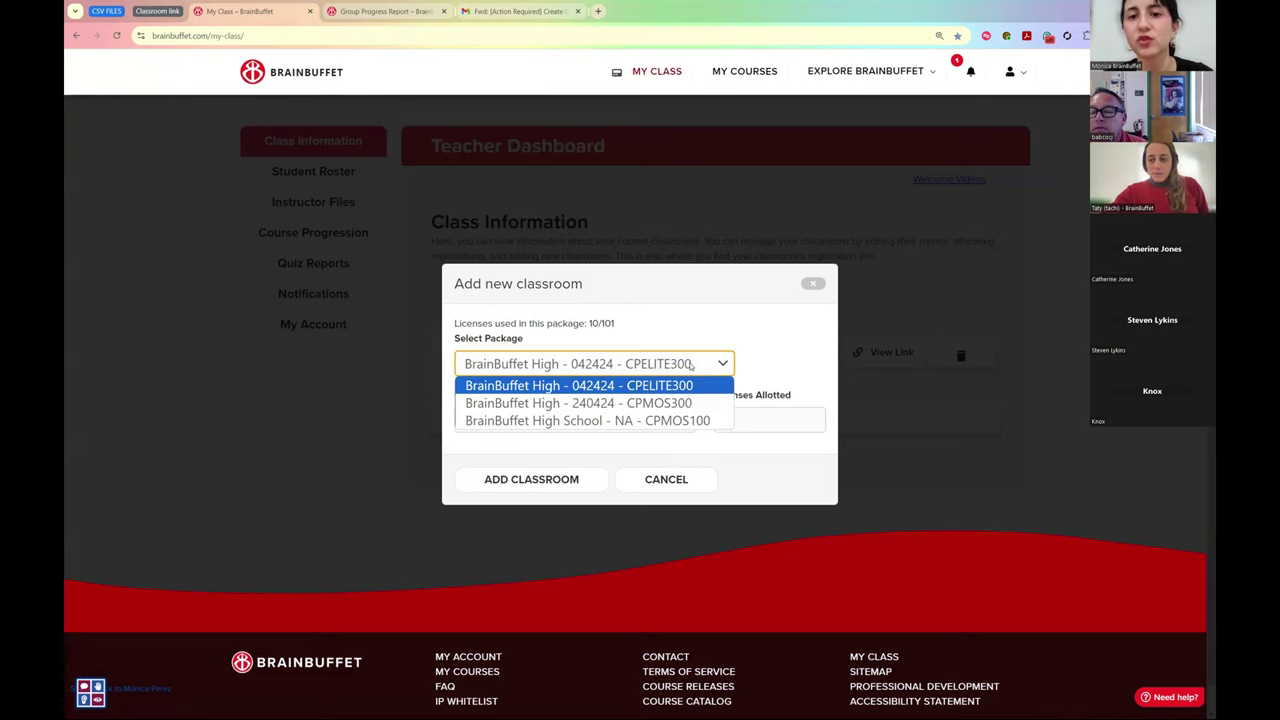
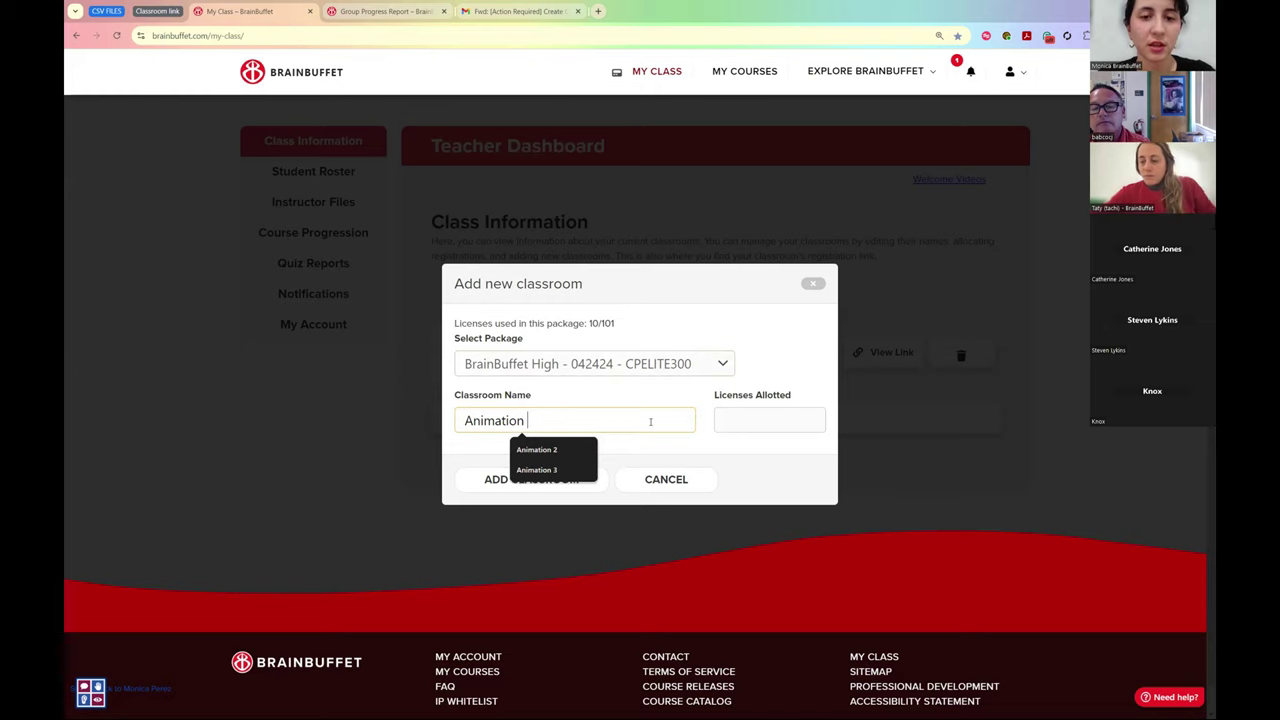
Enter 20 as the license count for Animation 3 and add the classroom.
{"action": "left_click", "coordinate": [717, 419]}
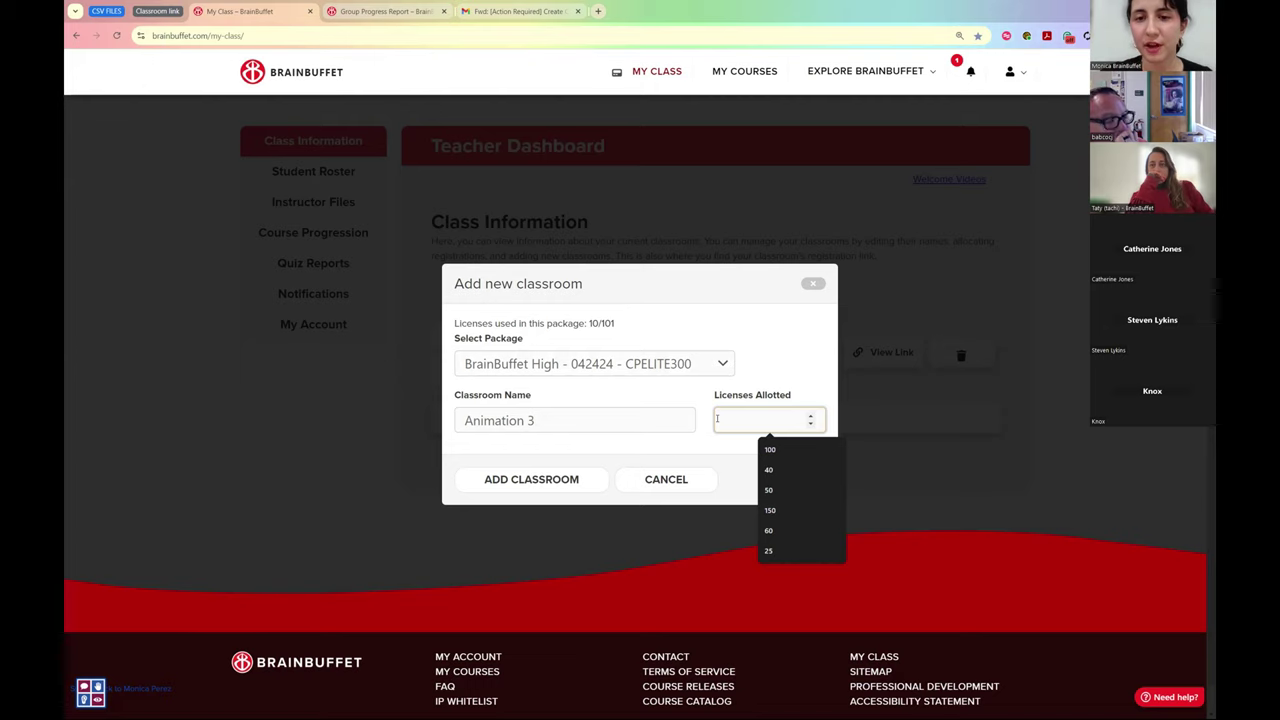
{"action": "type", "text": "35"}
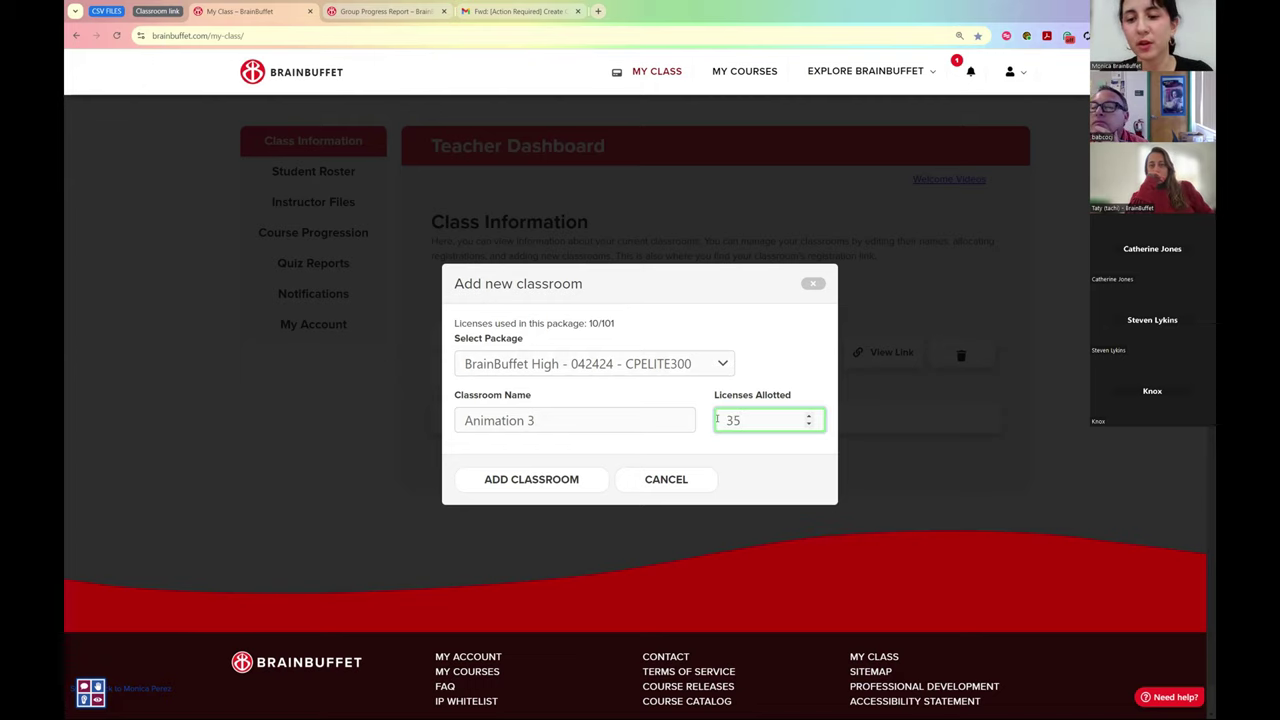
{"action": "key", "text": "BackSpace"}
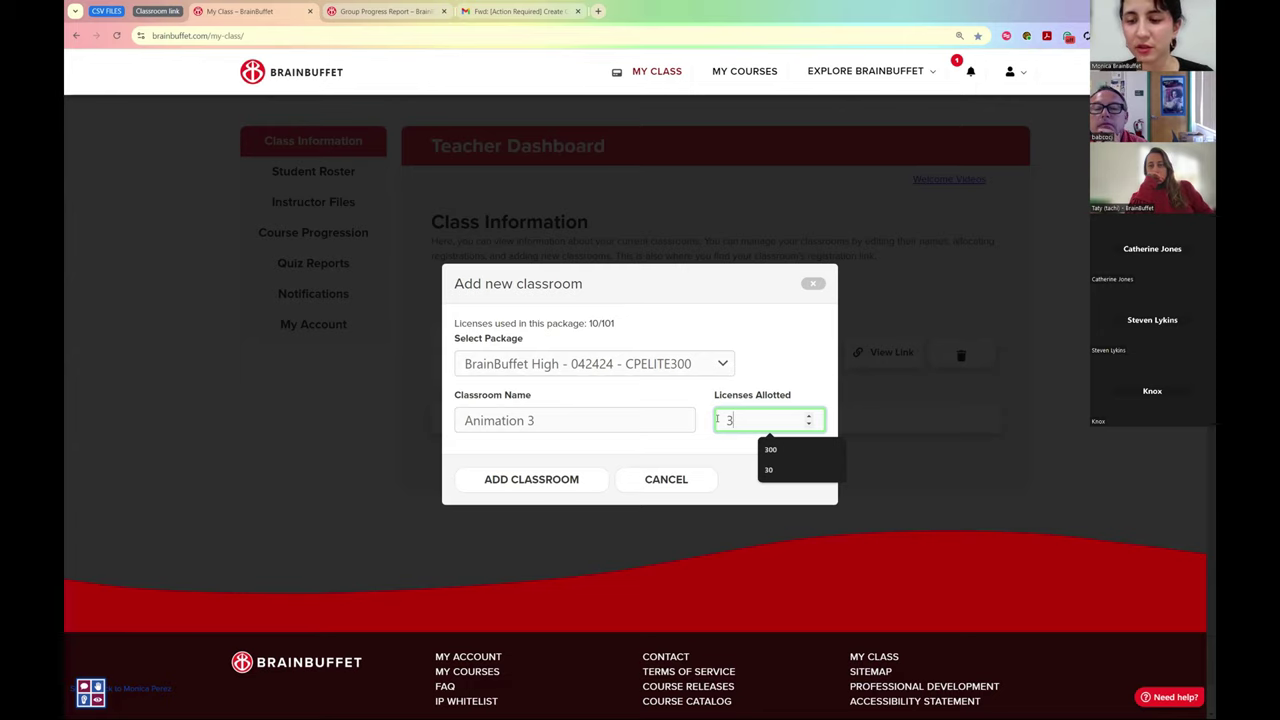
{"action": "key", "text": "BackSpace"}
{"action": "type", "text": "20"}
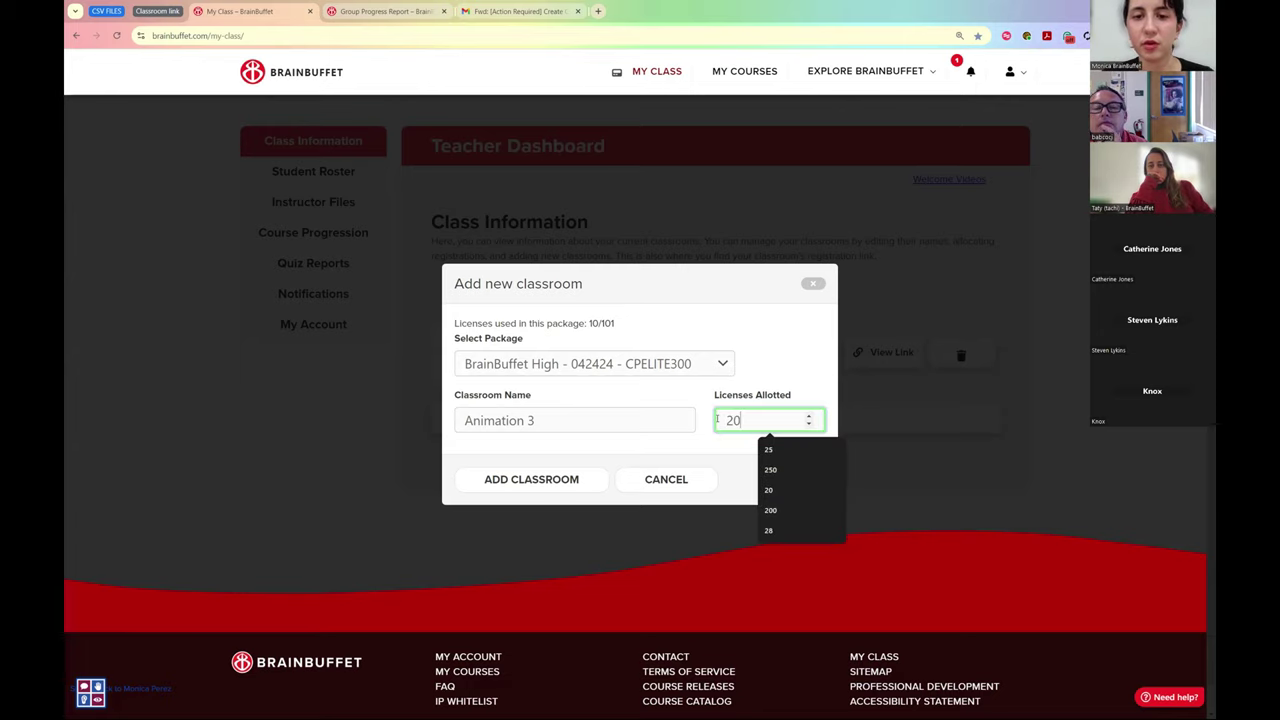
{"action": "key", "text": "Escape"}
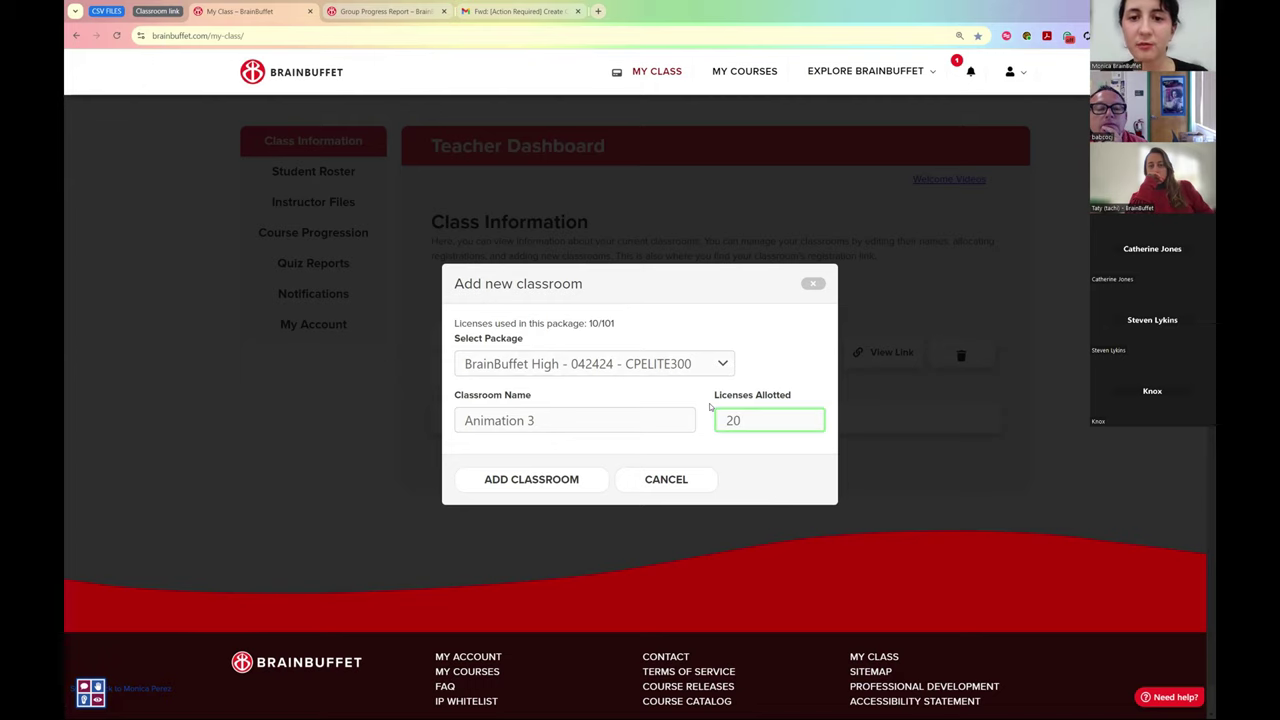
{"action": "left_click", "coordinate": [502, 484]}
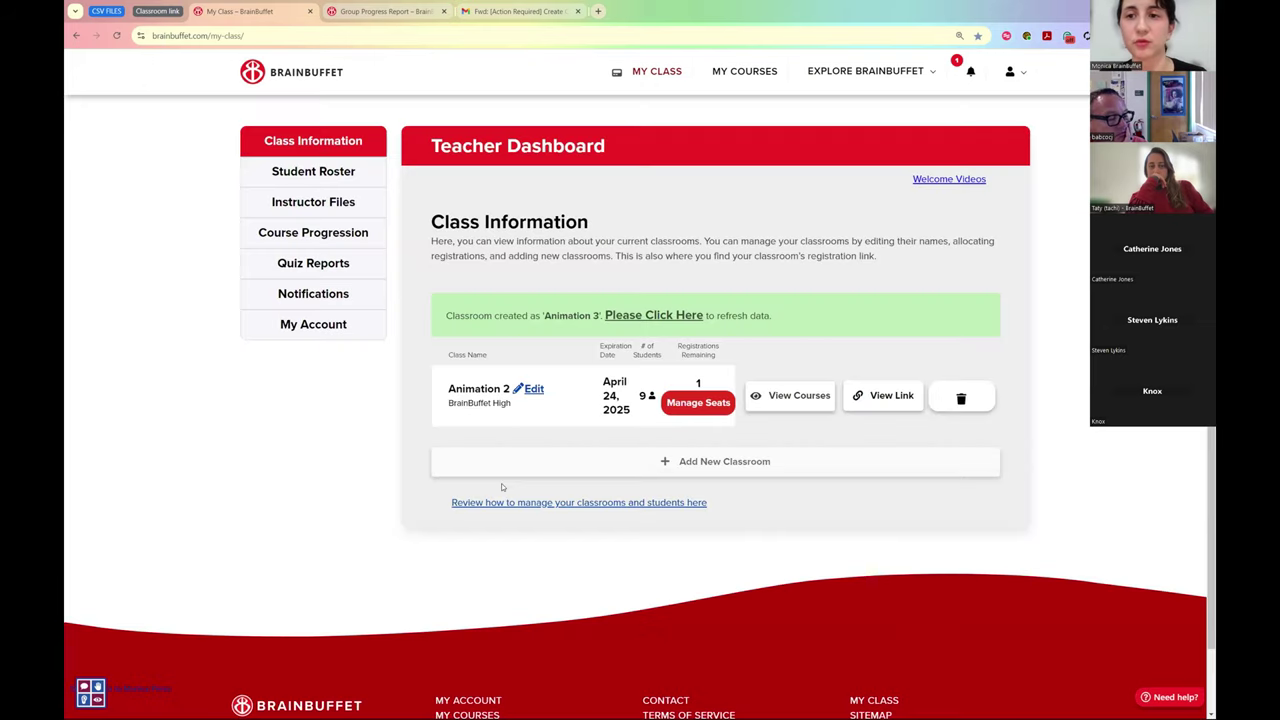
Refresh the dashboard and review the courses included in Animation 3.
{"action": "left_click", "coordinate": [661, 317]}
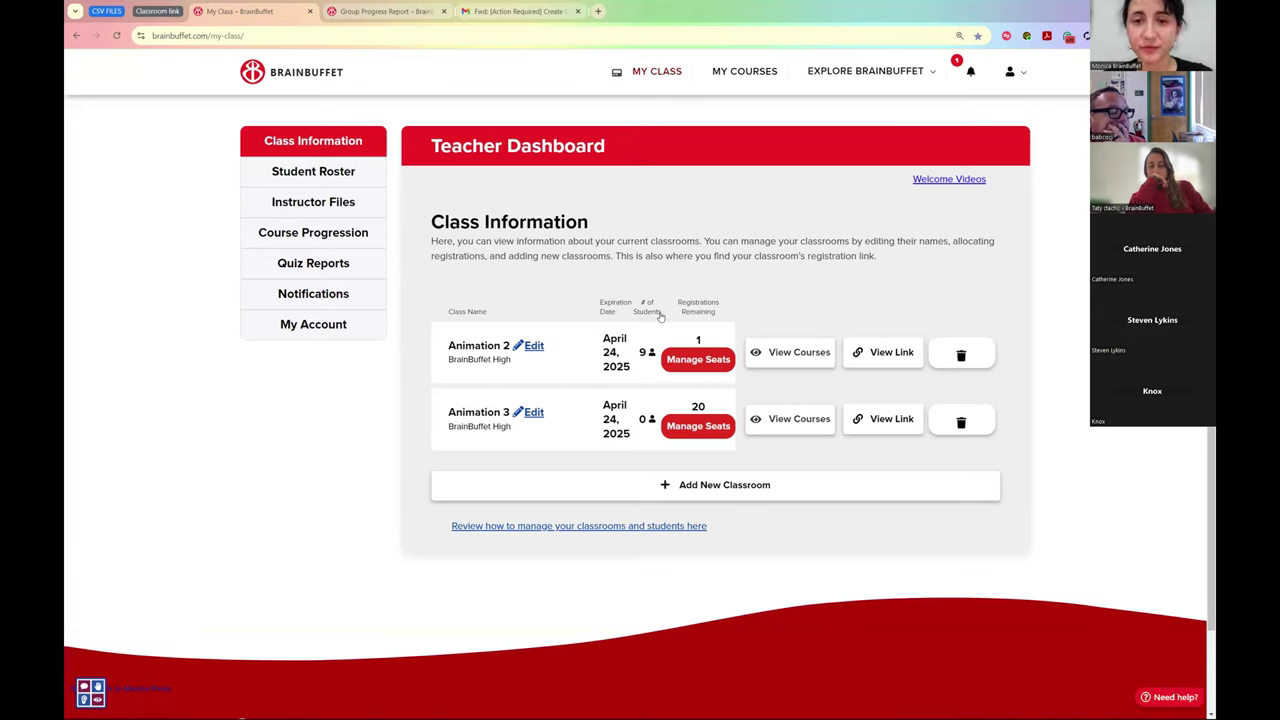
{"action": "left_click", "coordinate": [799, 428]}
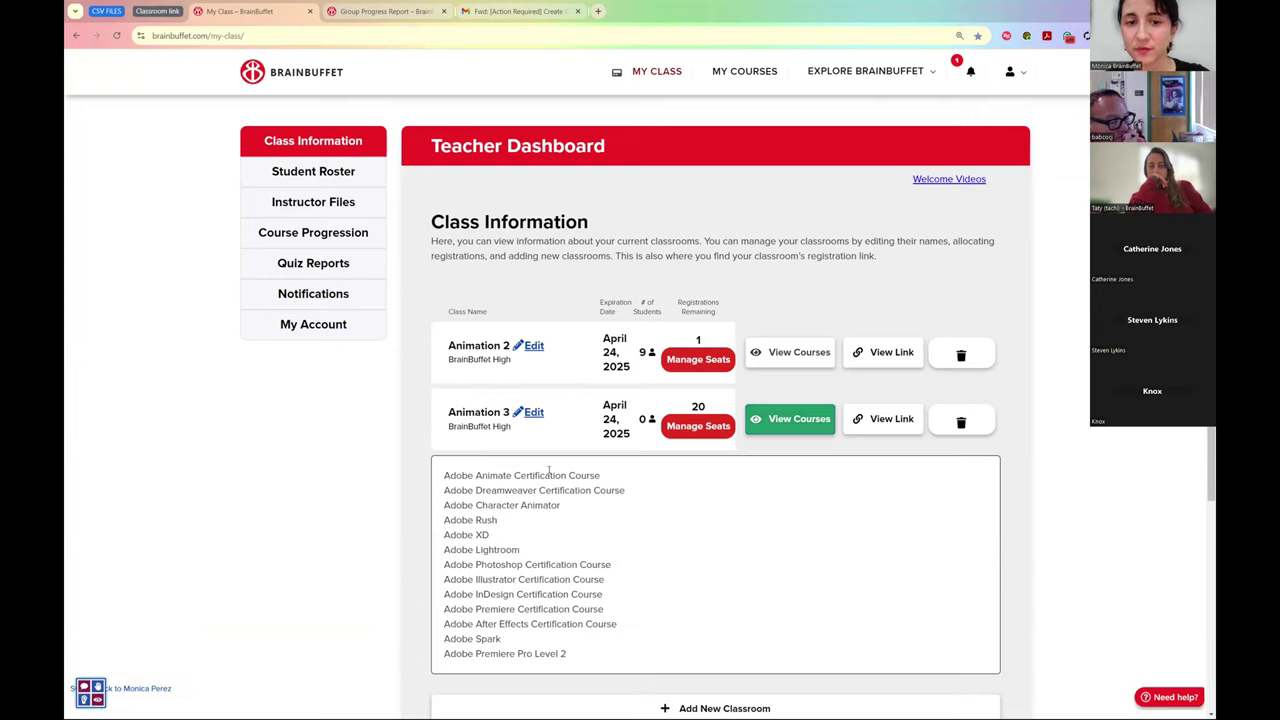
{"action": "left_click_drag", "start_coordinate": [550, 475], "coordinate": [572, 652]}
{"action": "left_click", "coordinate": [572, 652]}
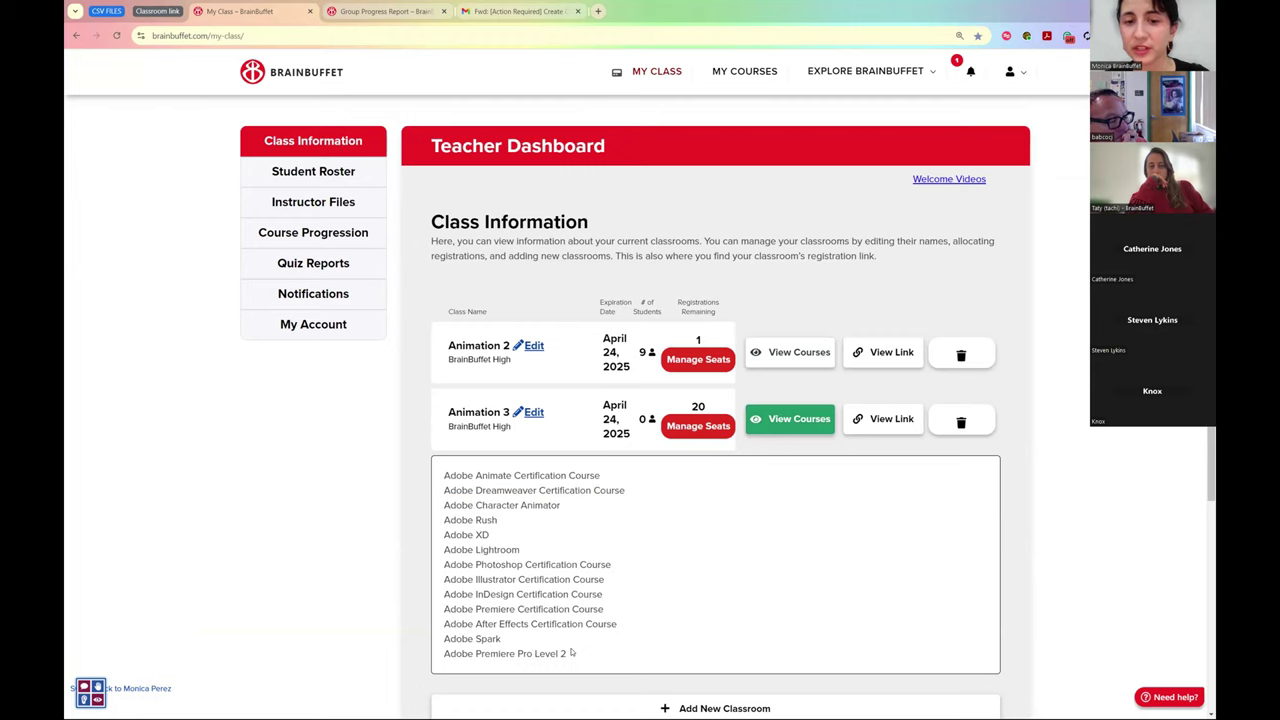
Copy Animation 3's student registration link.
{"action": "left_click", "coordinate": [880, 428]}
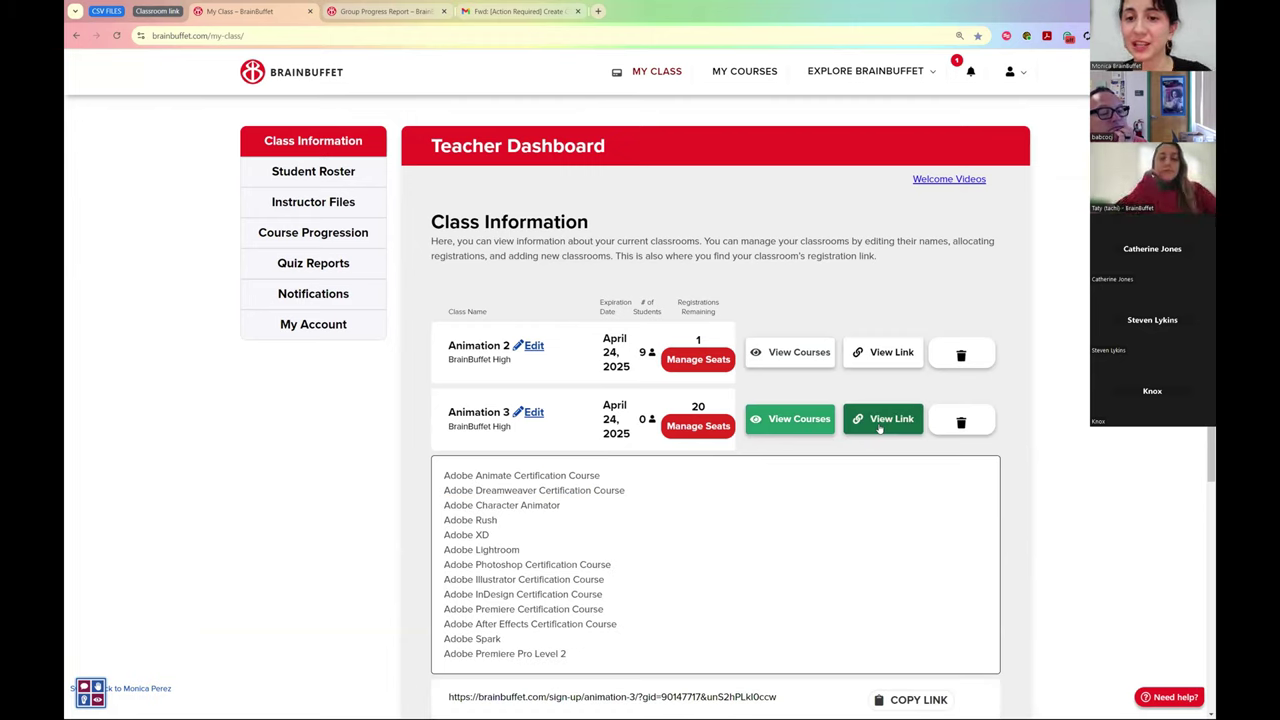
{"action": "left_click", "coordinate": [800, 428]}
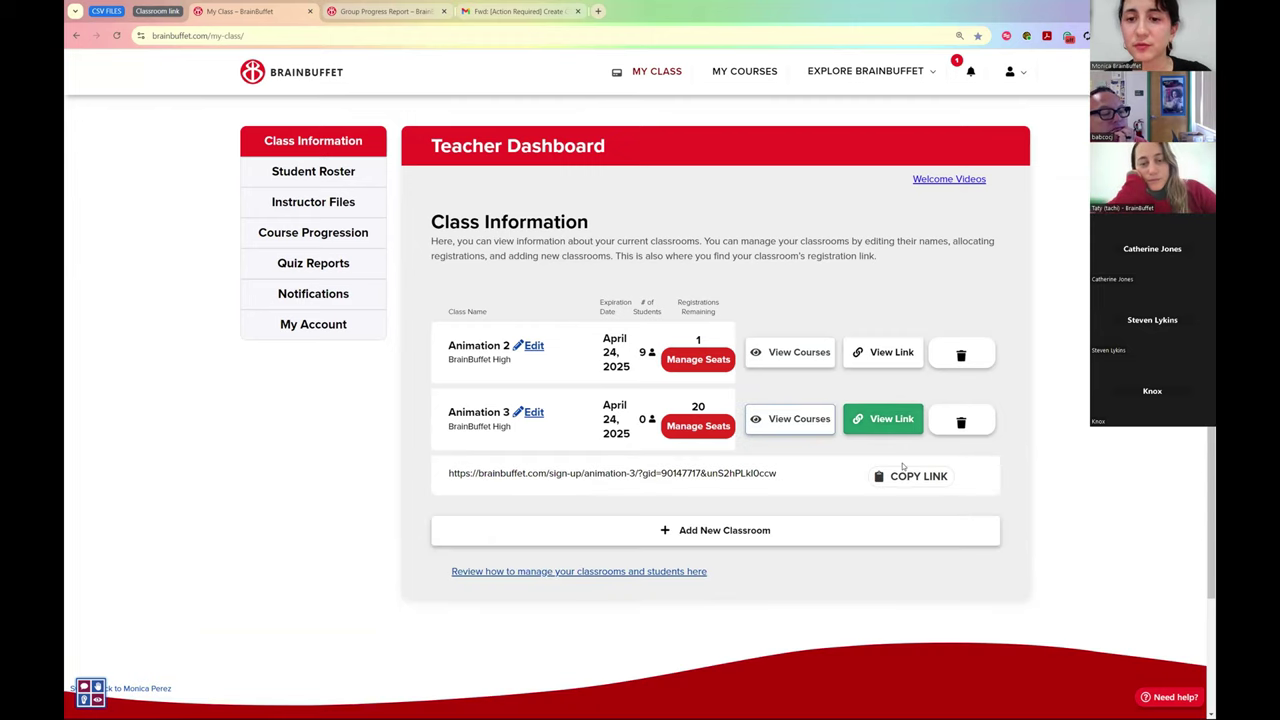
{"action": "left_click", "coordinate": [906, 478]}
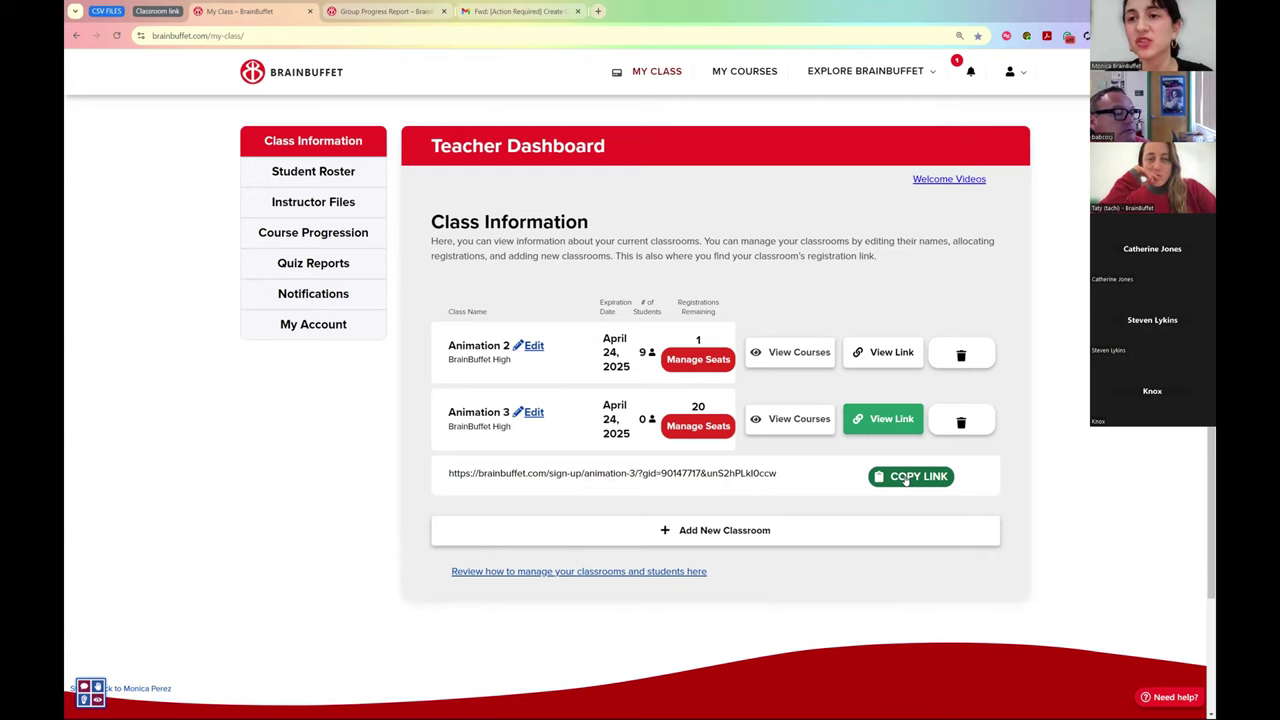
{"action": "left_click", "coordinate": [156, 14]}
{"action": "left_click", "coordinate": [255, 8]}
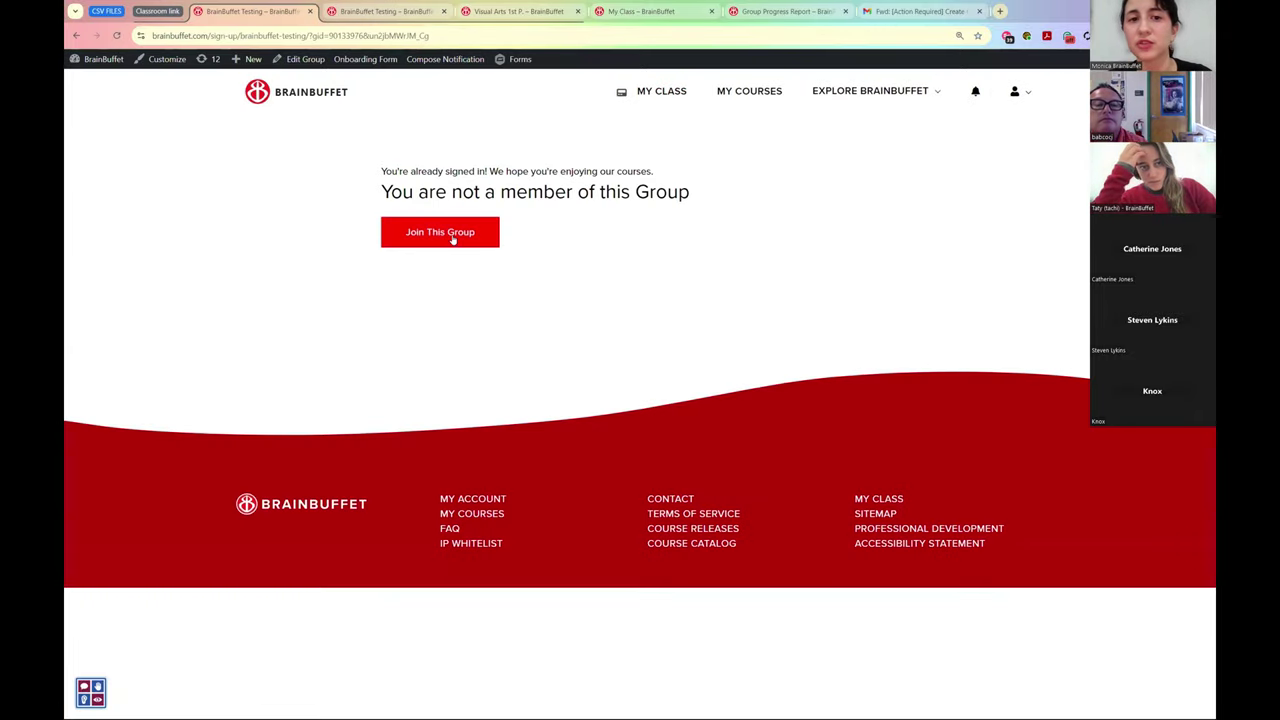
{"action": "left_click", "coordinate": [378, 10]}
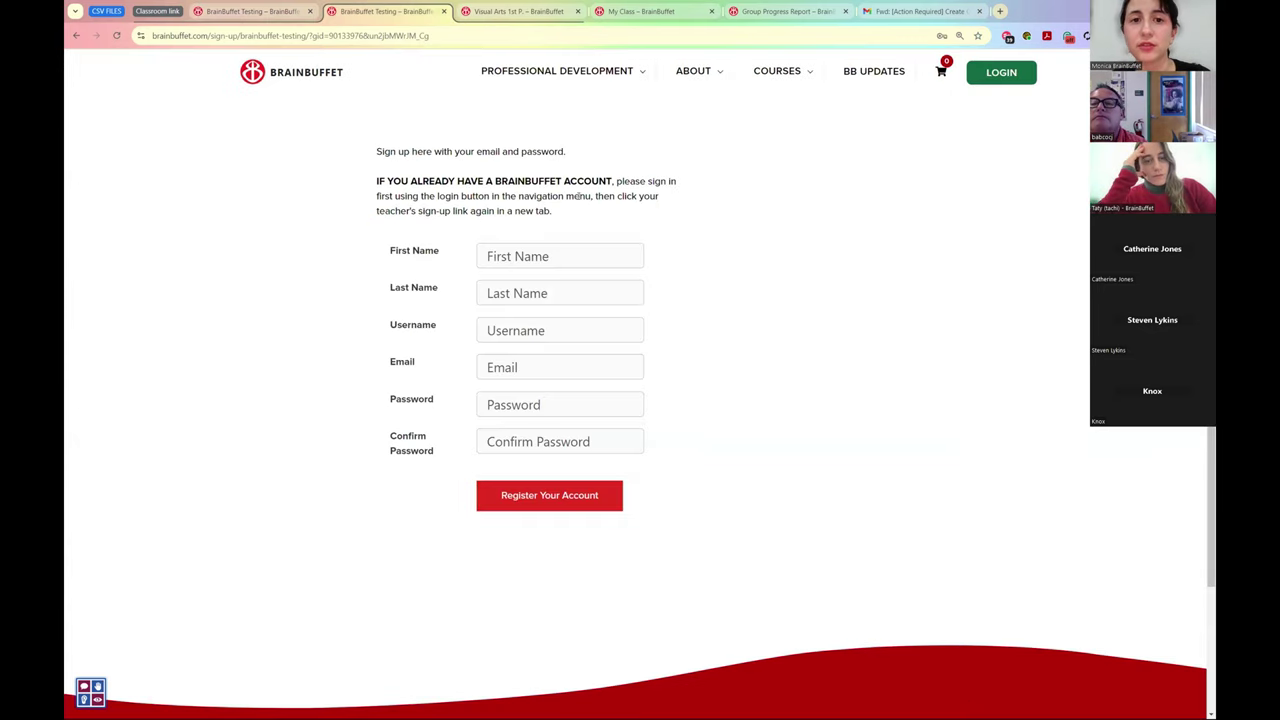
{"action": "left_click_drag", "start_coordinate": [377, 149], "coordinate": [706, 380]}
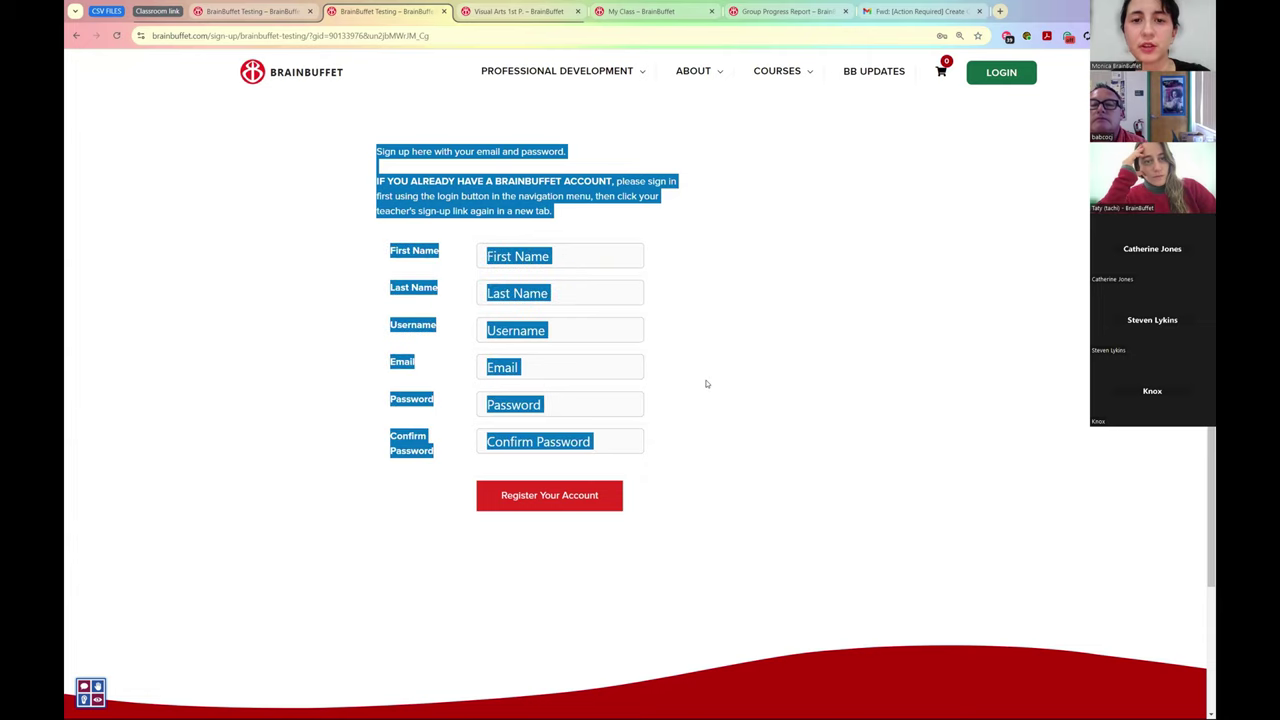
{"action": "left_click", "coordinate": [706, 380]}
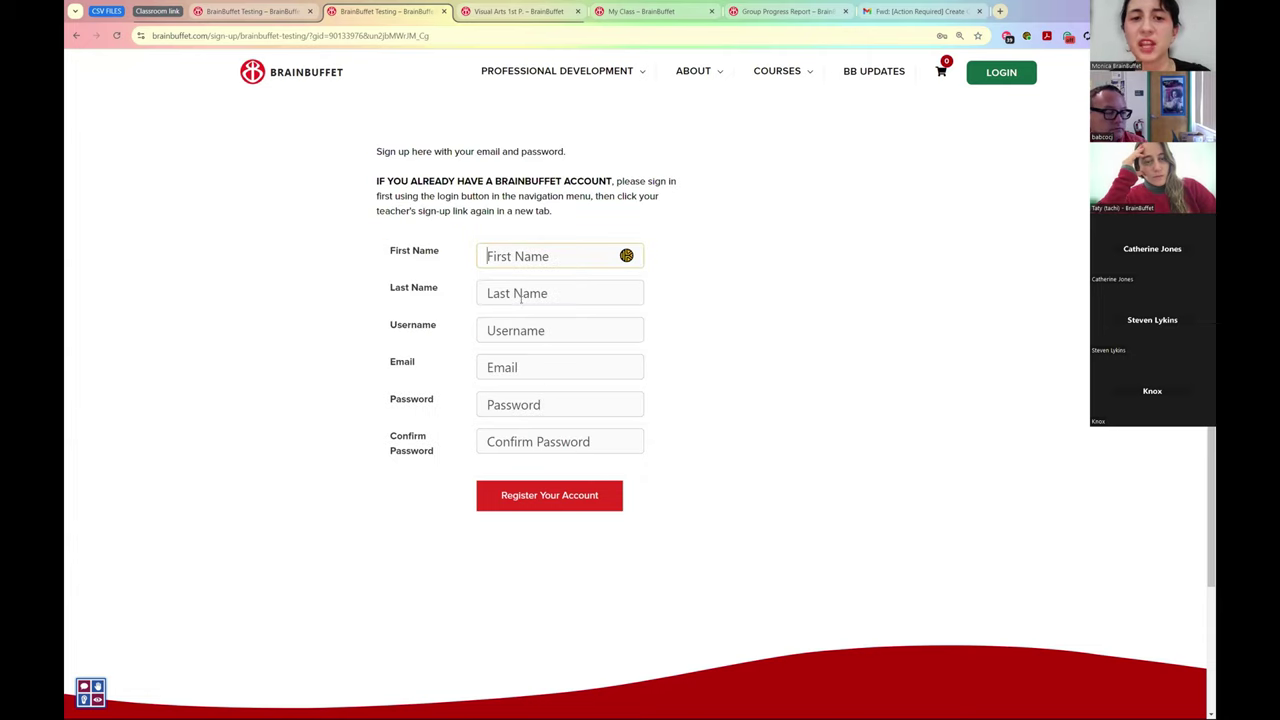
{"action": "left_click", "coordinate": [529, 333]}
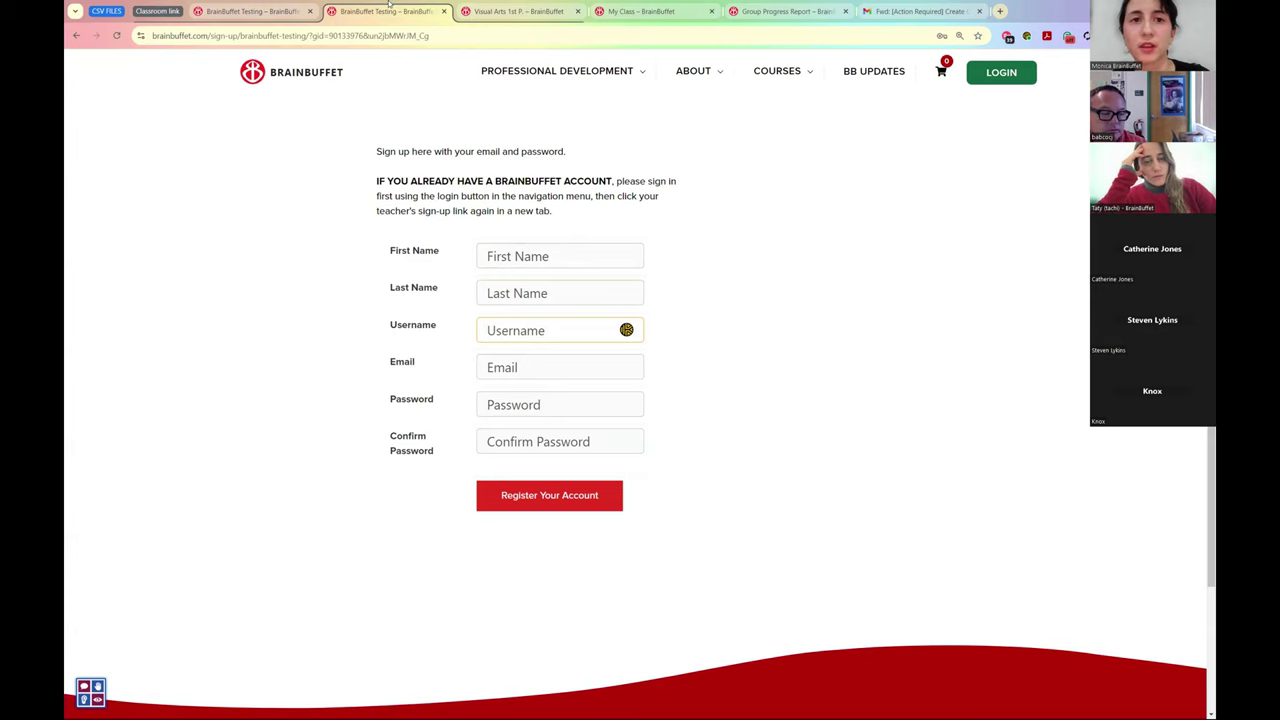
{"action": "left_click", "coordinate": [280, 10]}
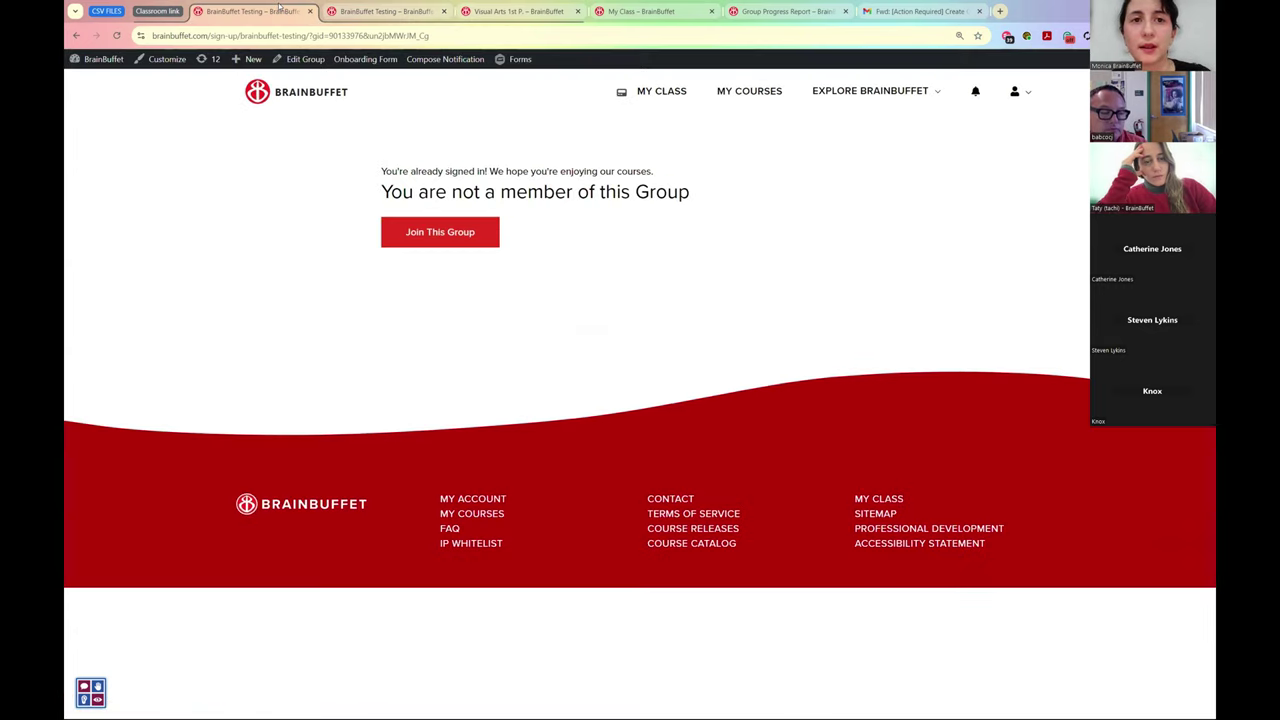
{"action": "left_click", "coordinate": [165, 10]}
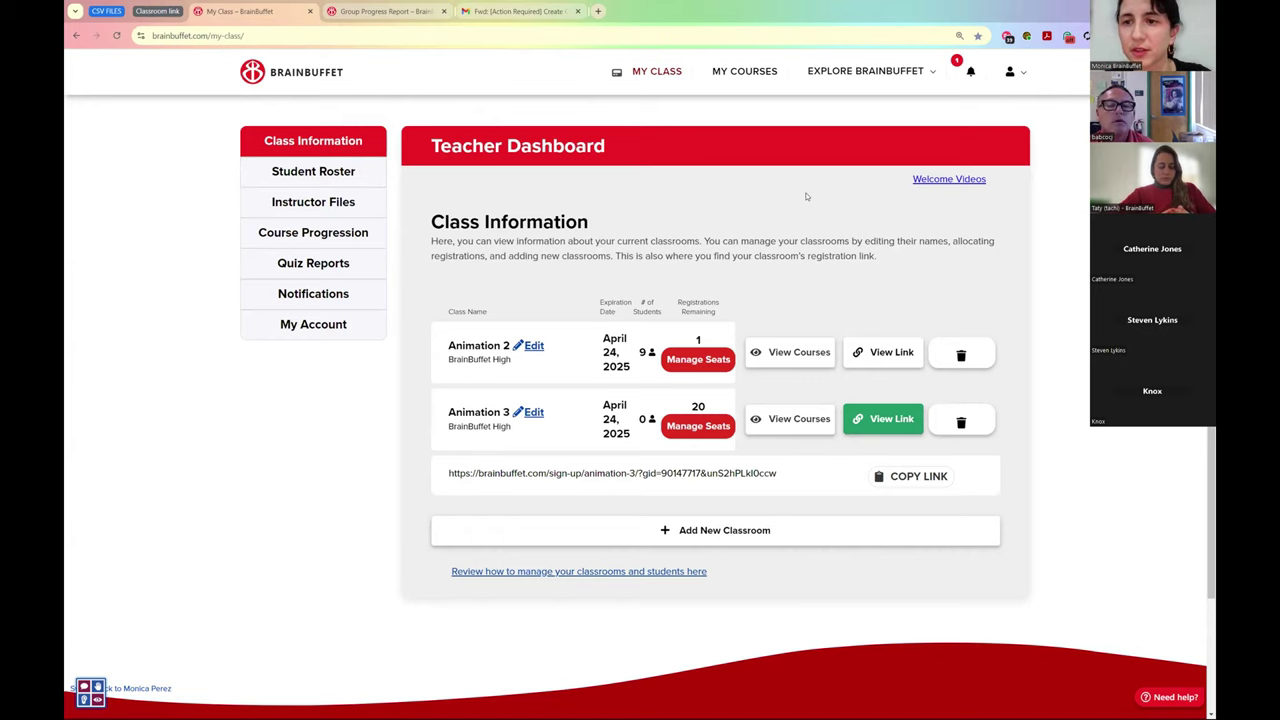
{"action": "mouse_move", "coordinate": [297, 117]}
{"action": "left_mouse_down"}
{"action": "mouse_move", "coordinate": [235, 240]}
{"action": "mouse_move", "coordinate": [383, 306]}
{"action": "left_mouse_up"}
{"action": "mouse_move", "coordinate": [393, 237]}
{"action": "left_mouse_down"}
{"action": "mouse_move", "coordinate": [338, 116]}
{"action": "mouse_move", "coordinate": [302, 118]}
{"action": "left_mouse_up"}
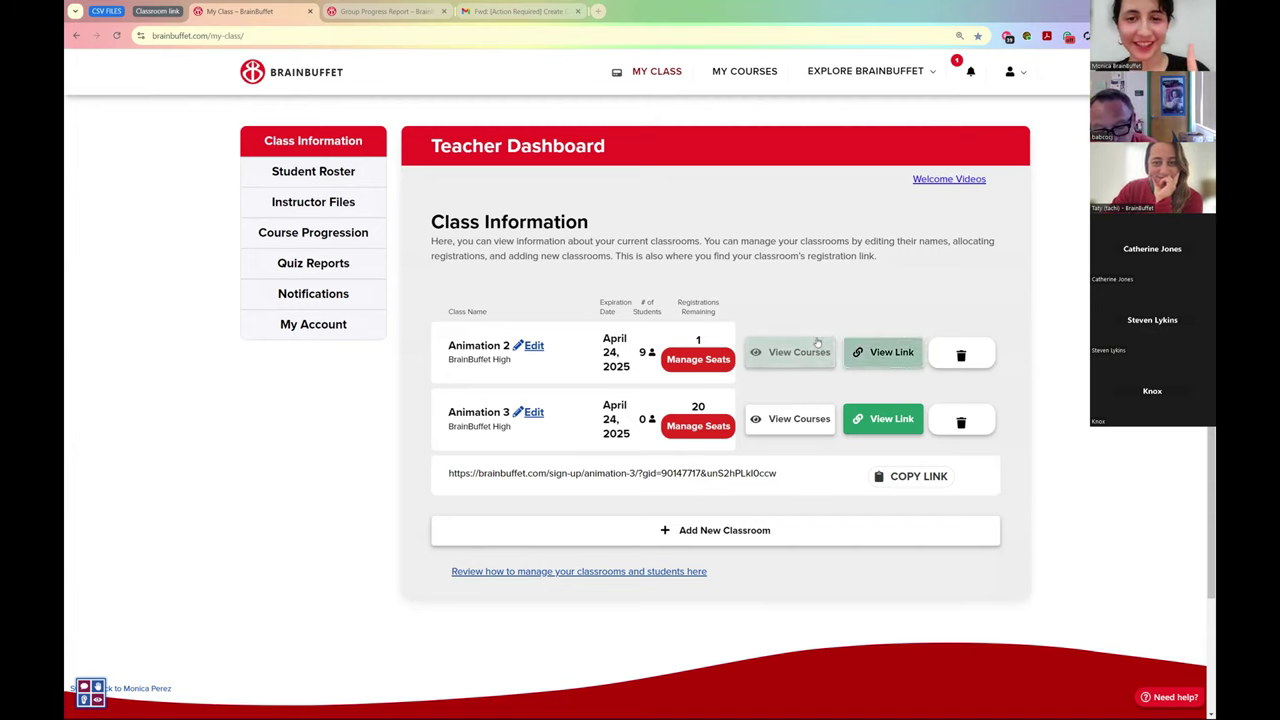
Set Animation 3's maximum classroom registrations to 22 in Manage Seats and save.
{"action": "left_click", "coordinate": [703, 425]}
{"action": "left_click_drag", "start_coordinate": [638, 292], "coordinate": [668, 293]}
{"action": "left_click", "coordinate": [673, 379]}
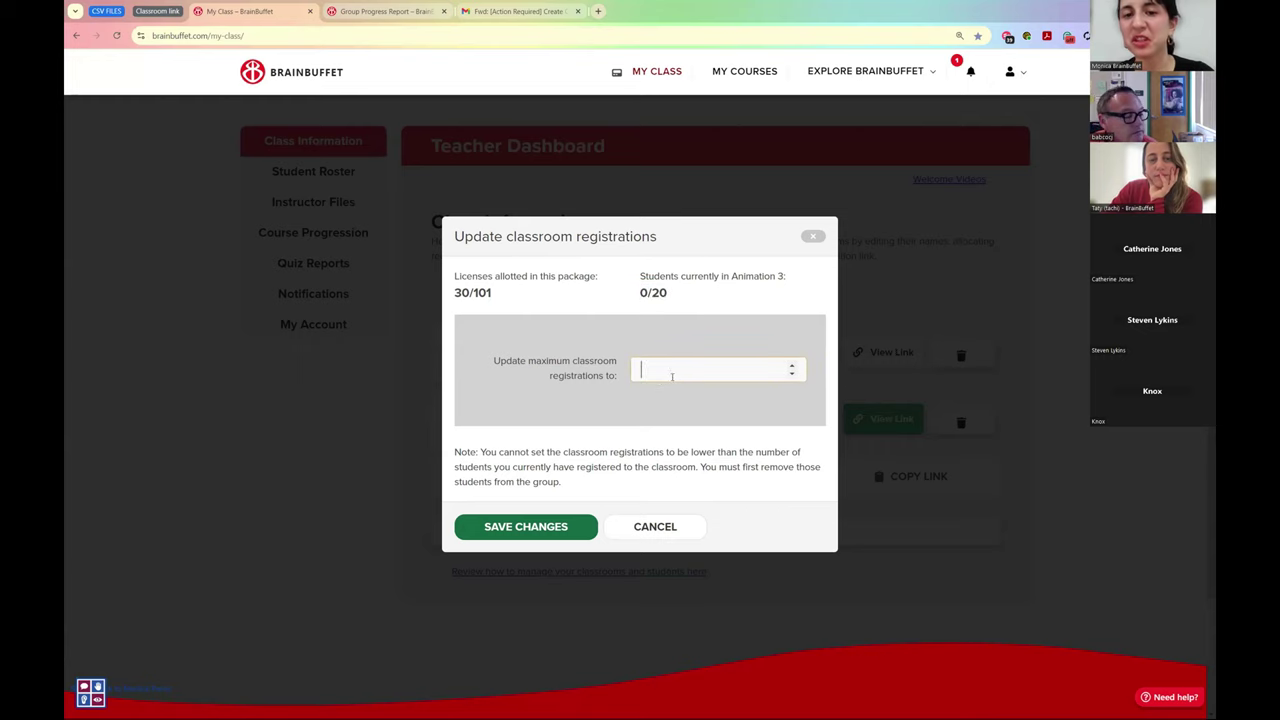
{"action": "left_click", "coordinate": [688, 527]}
{"action": "left_click", "coordinate": [700, 427]}
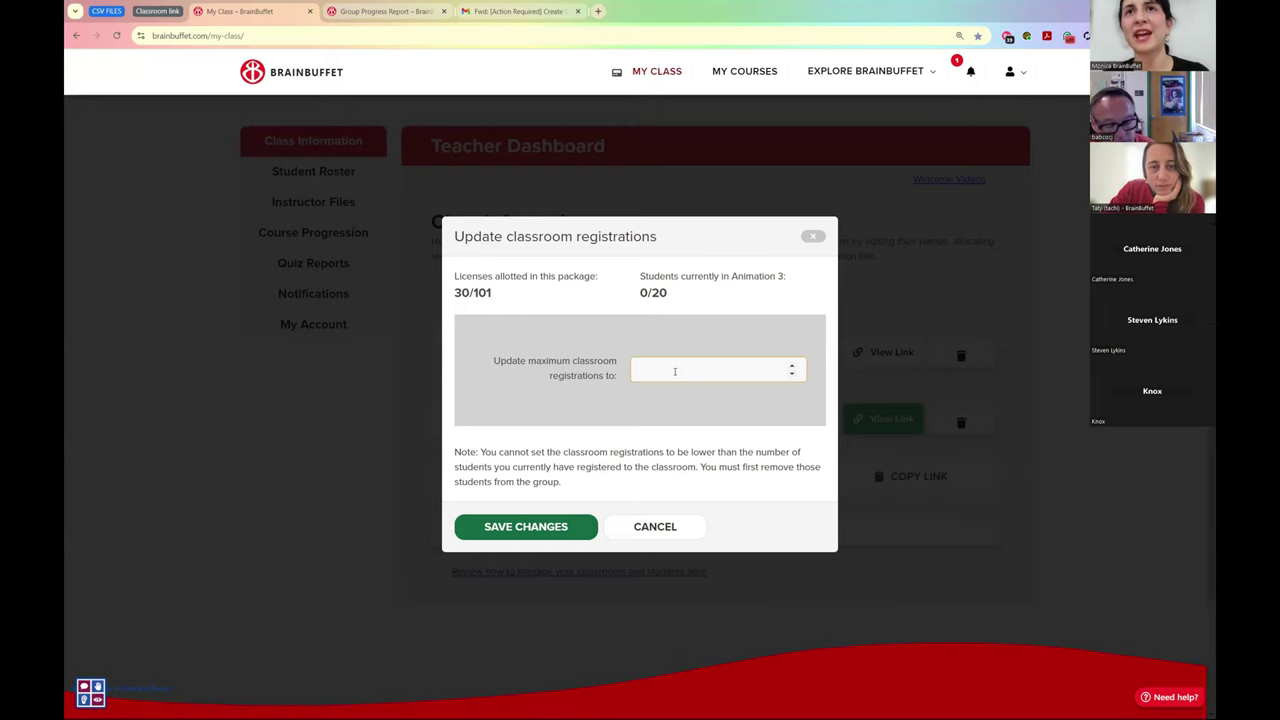
{"action": "type", "text": "2"}
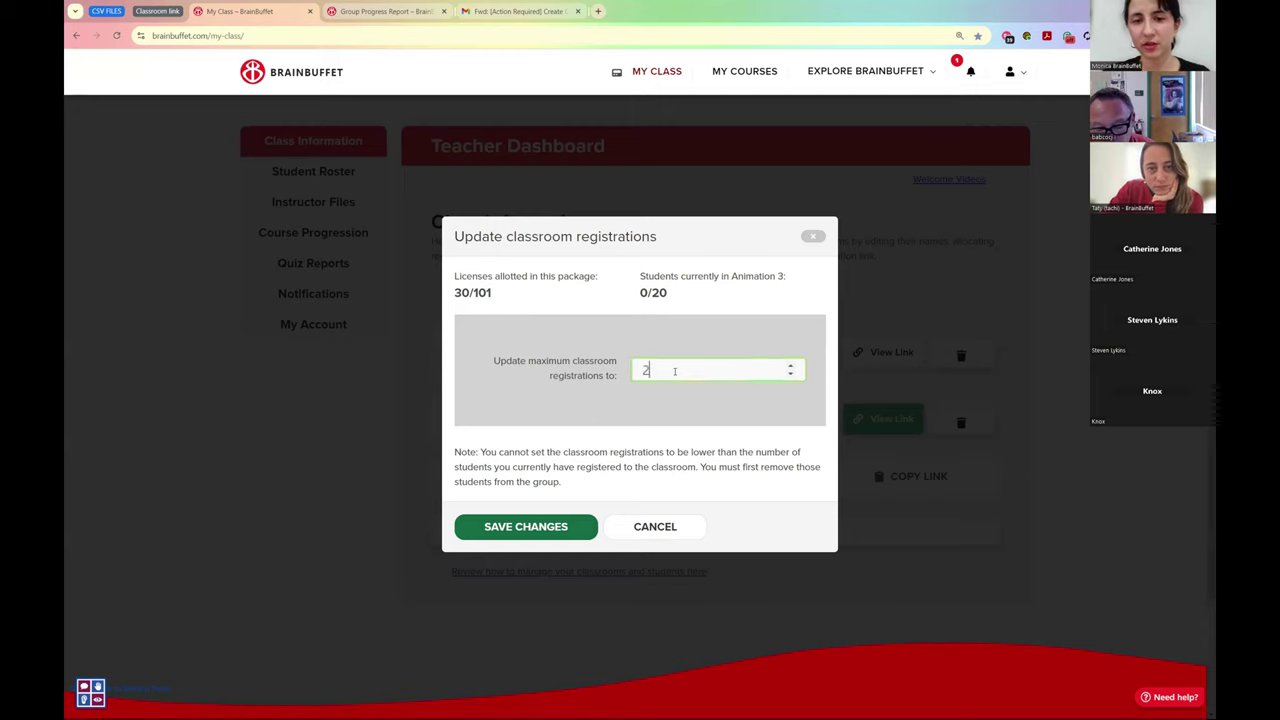
{"action": "key", "text": "BackSpace"}
{"action": "type", "text": "22"}
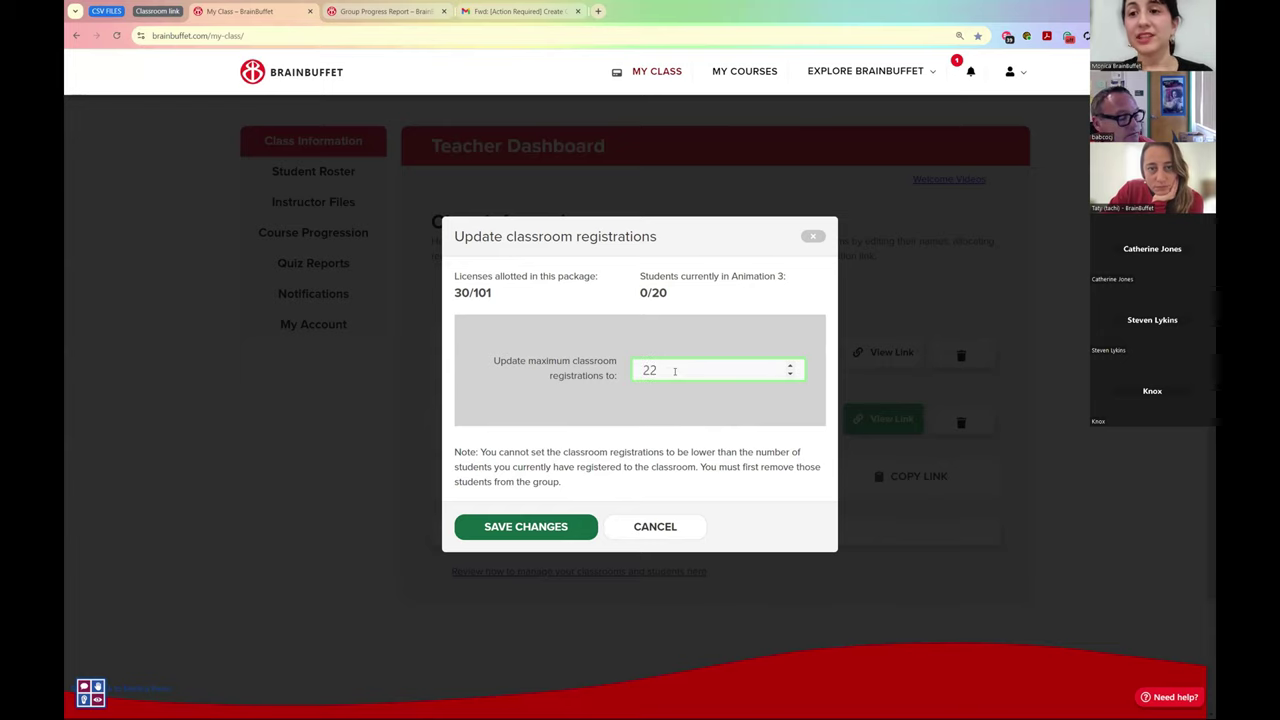
{"action": "left_click", "coordinate": [520, 527]}
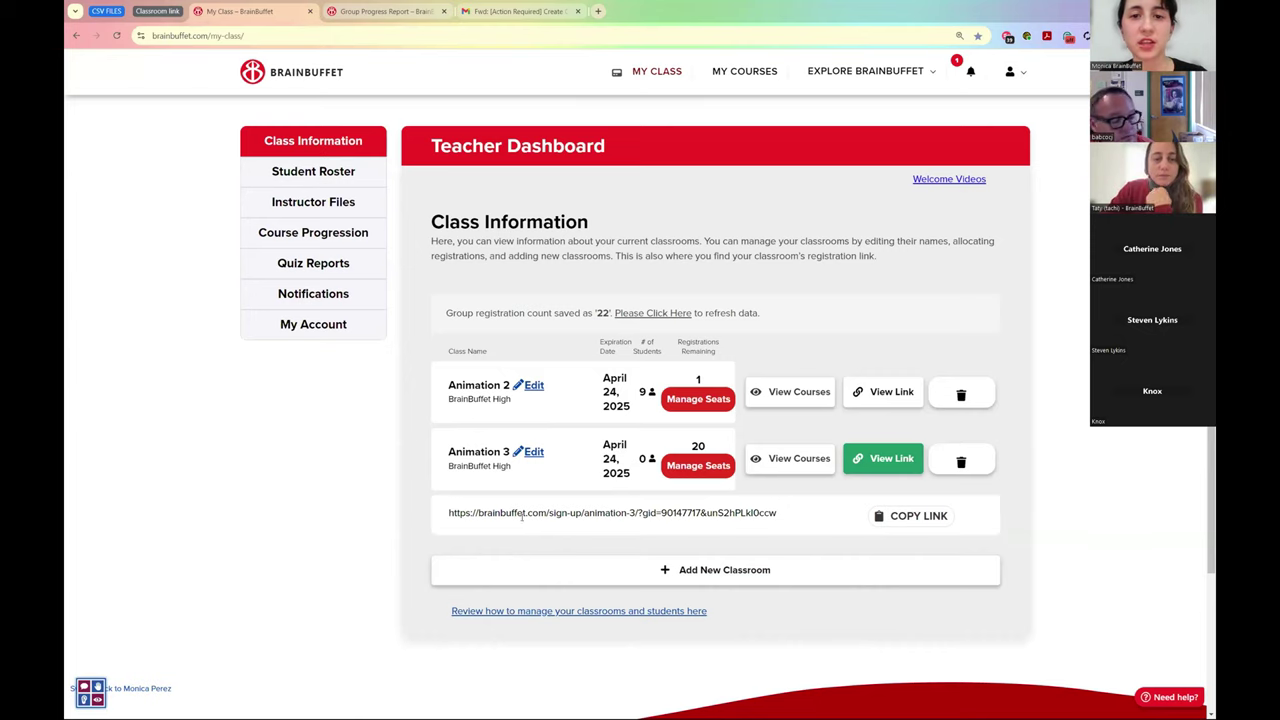
Refresh and confirm Animation 3 shows 0 students and 22 remaining registrations, then expand the Classroom link tabs.
{"action": "left_click", "coordinate": [659, 316]}
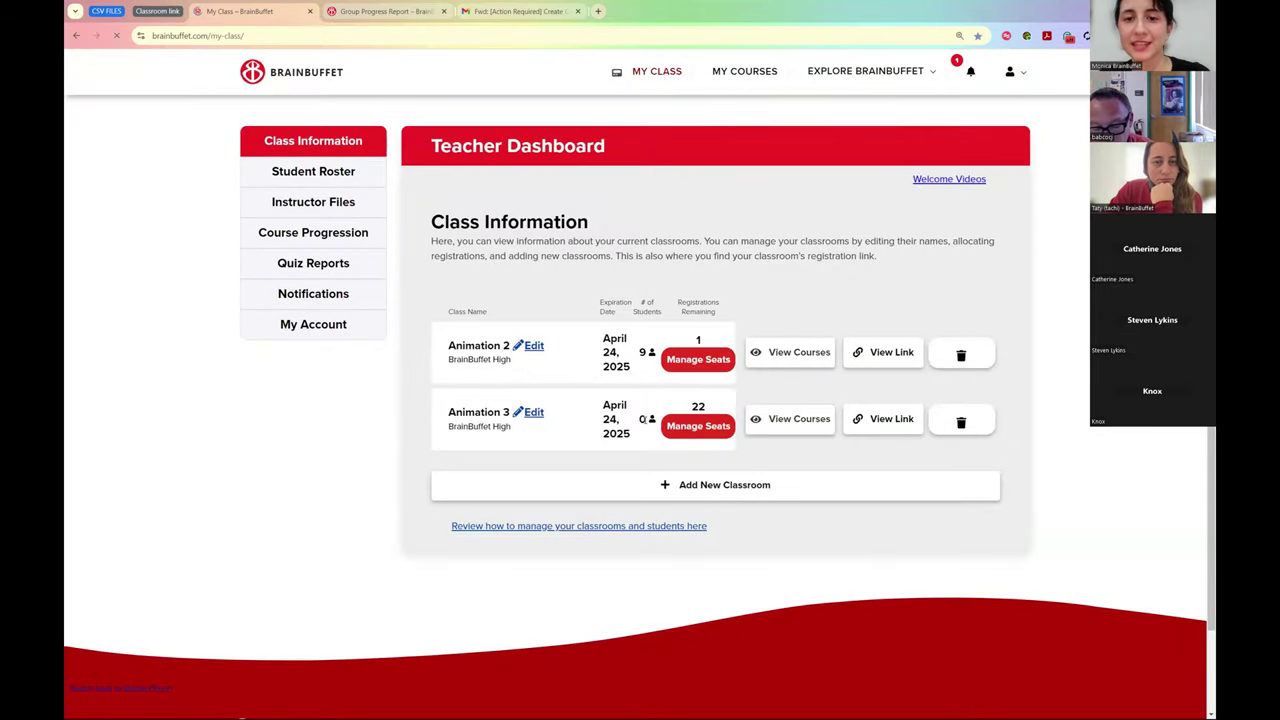
{"action": "double_click", "coordinate": [643, 418]}
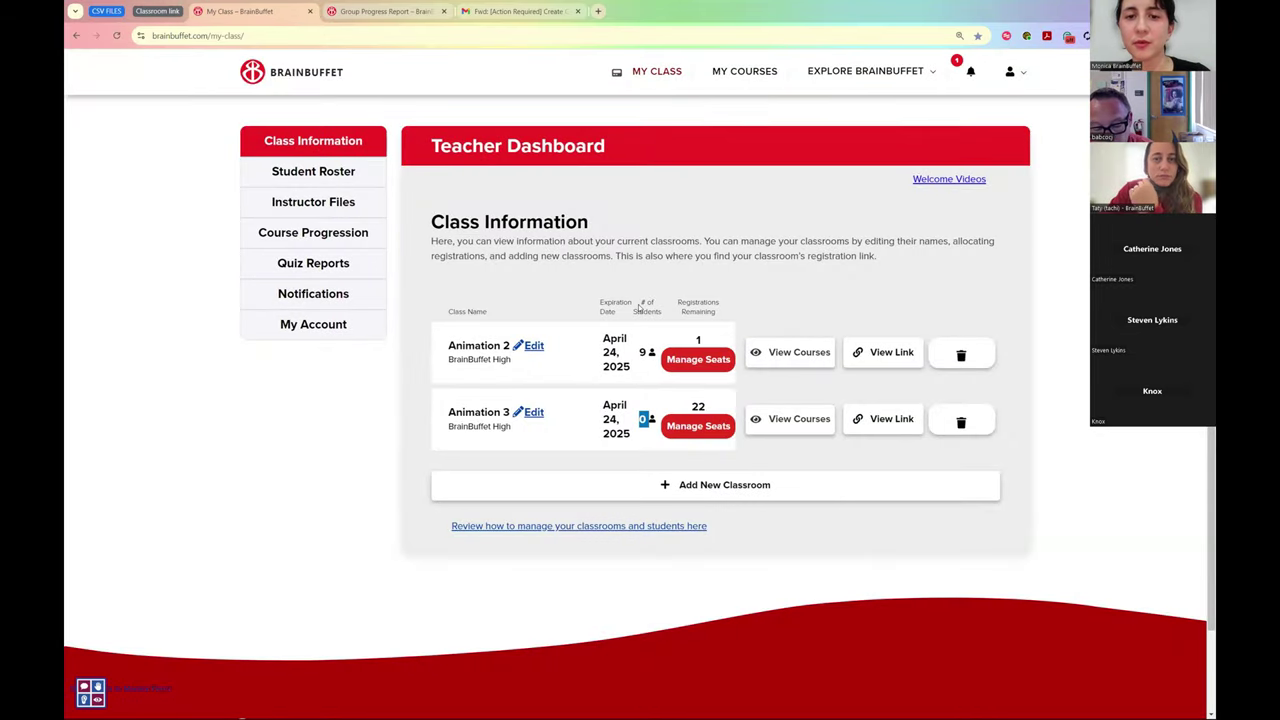
{"action": "left_click_drag", "start_coordinate": [638, 306], "coordinate": [660, 317]}
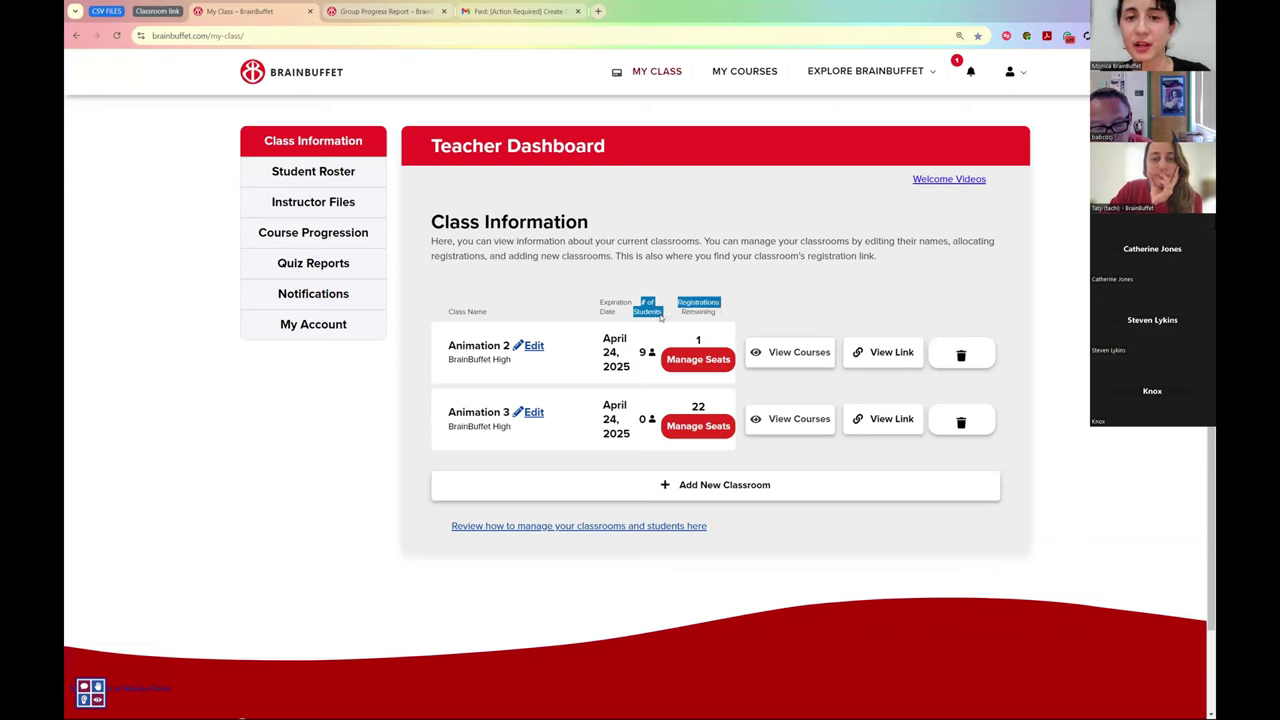
{"action": "left_click", "coordinate": [648, 422]}
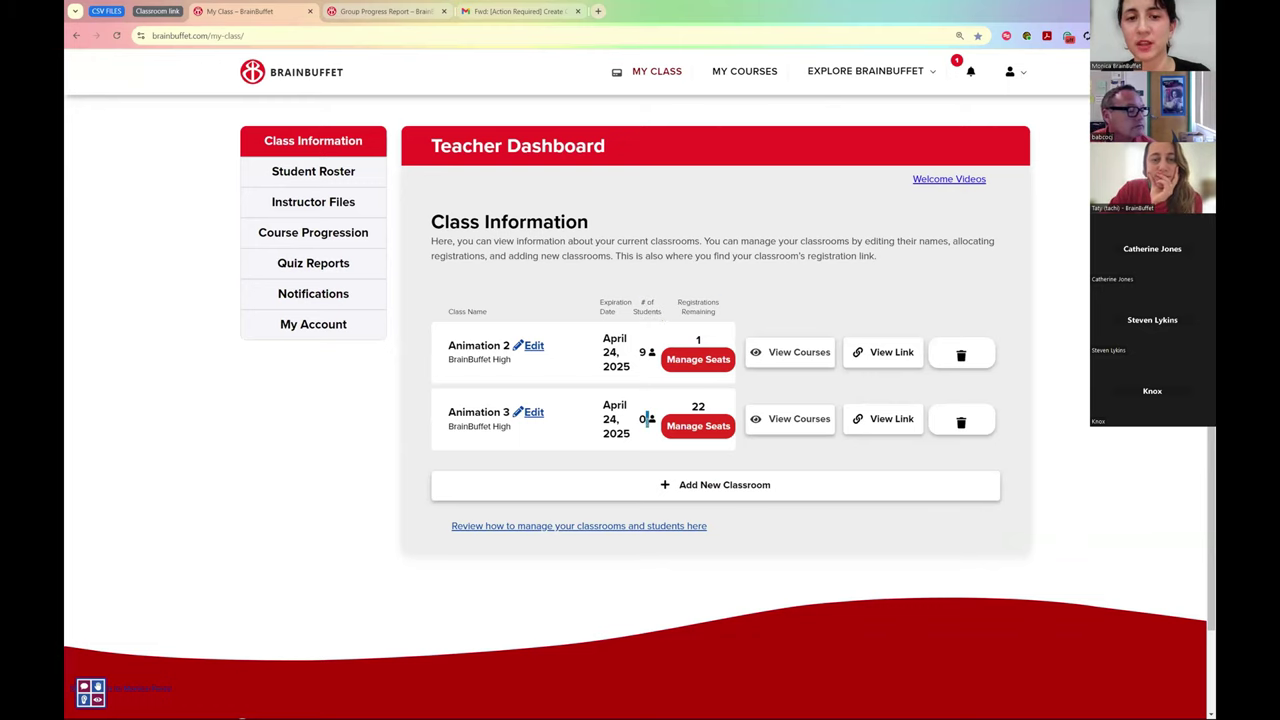
{"action": "left_click_drag", "start_coordinate": [446, 410], "coordinate": [655, 422]}
{"action": "left_click", "coordinate": [620, 426]}
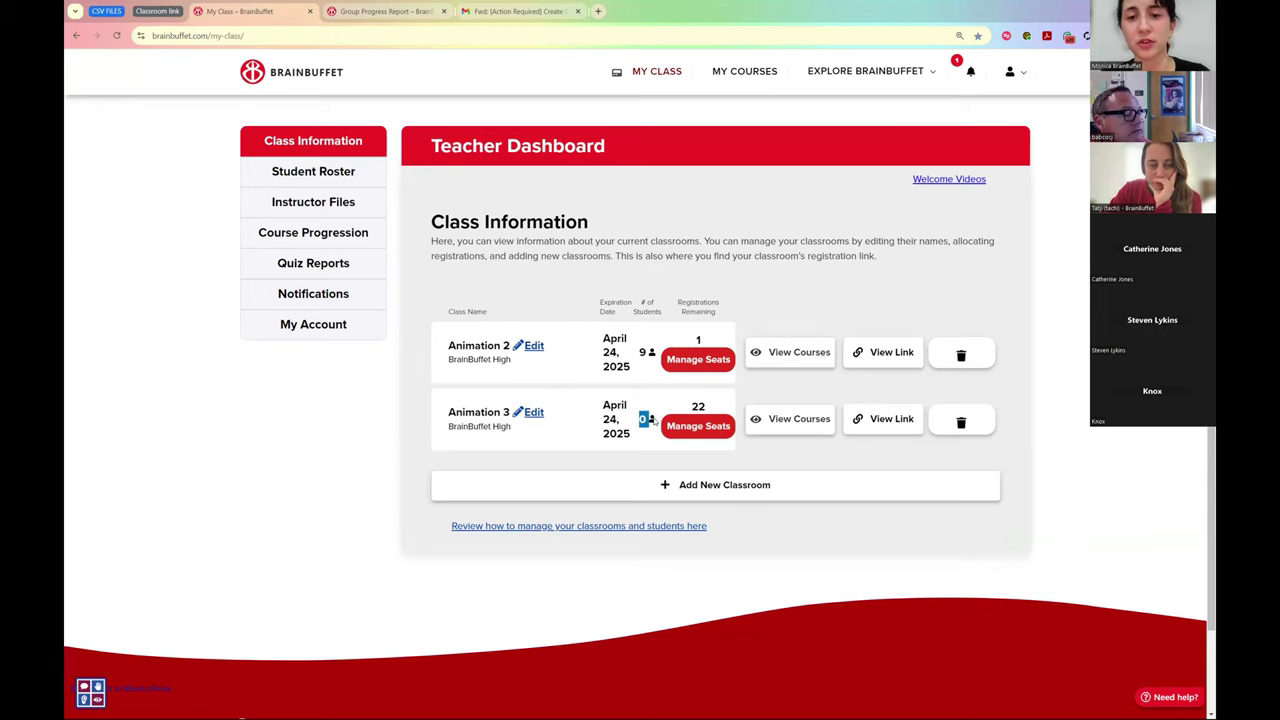
{"action": "left_click", "coordinate": [682, 399]}
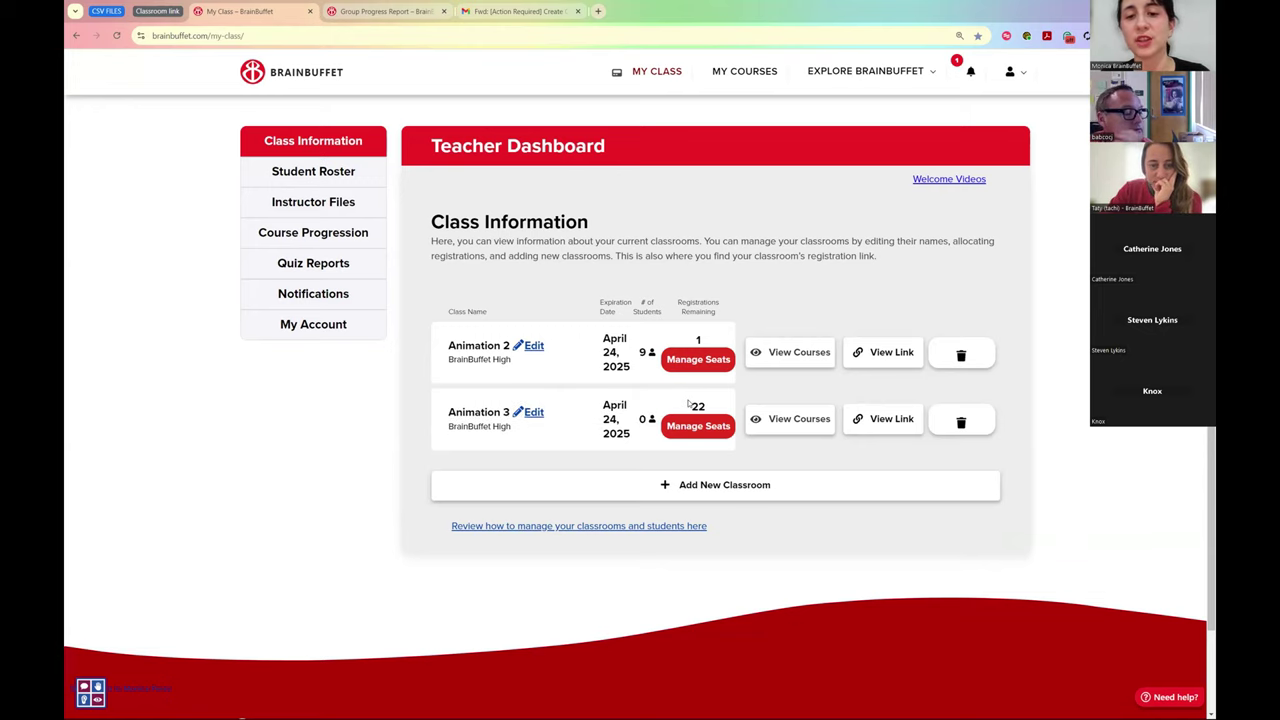
{"action": "left_click_drag", "start_coordinate": [692, 405], "coordinate": [721, 404]}
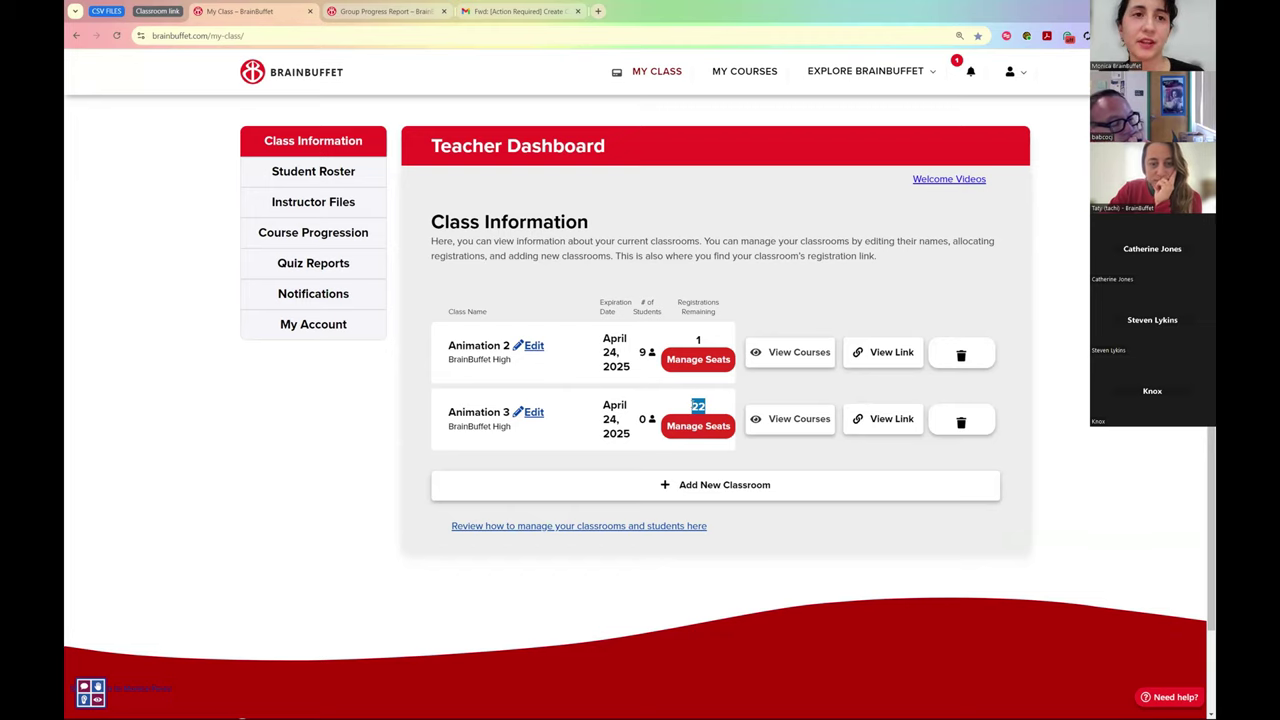
{"action": "left_click", "coordinate": [156, 10]}
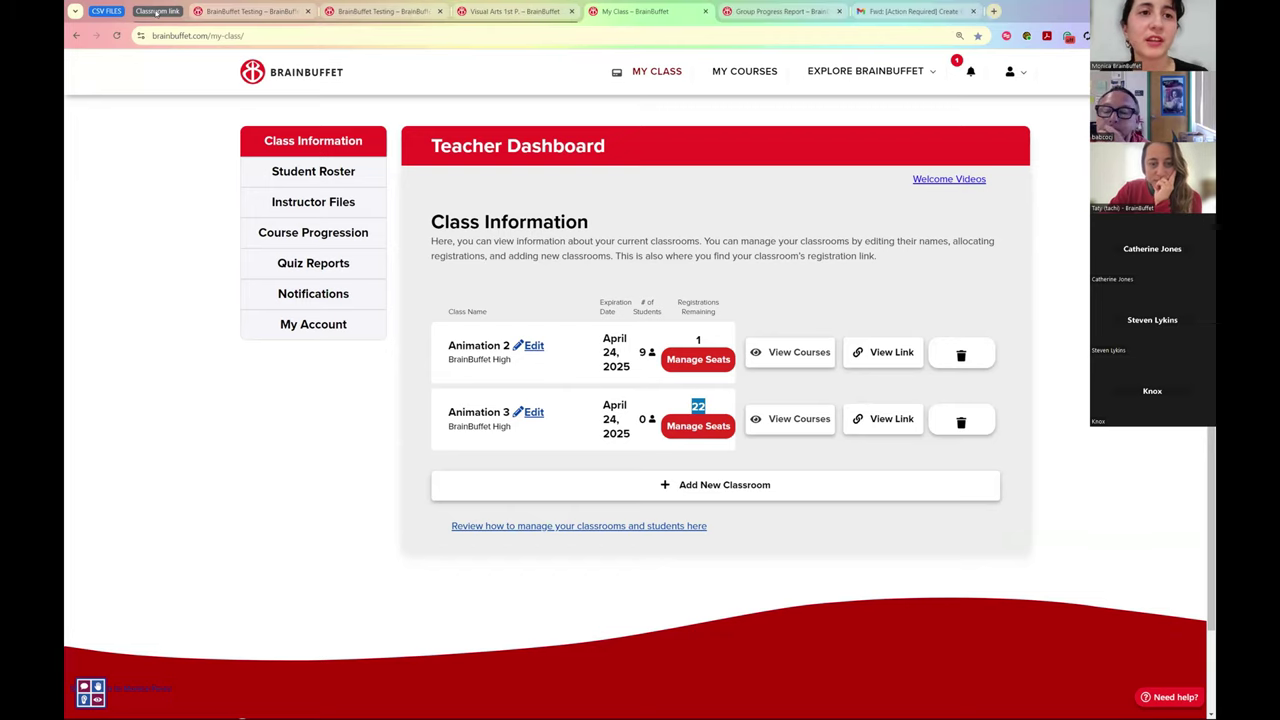
Review the Visual Arts 1st P. and BrainBuffet Testing sign-up pages, then return to the Teacher Dashboard.
{"action": "left_click", "coordinate": [500, 10]}
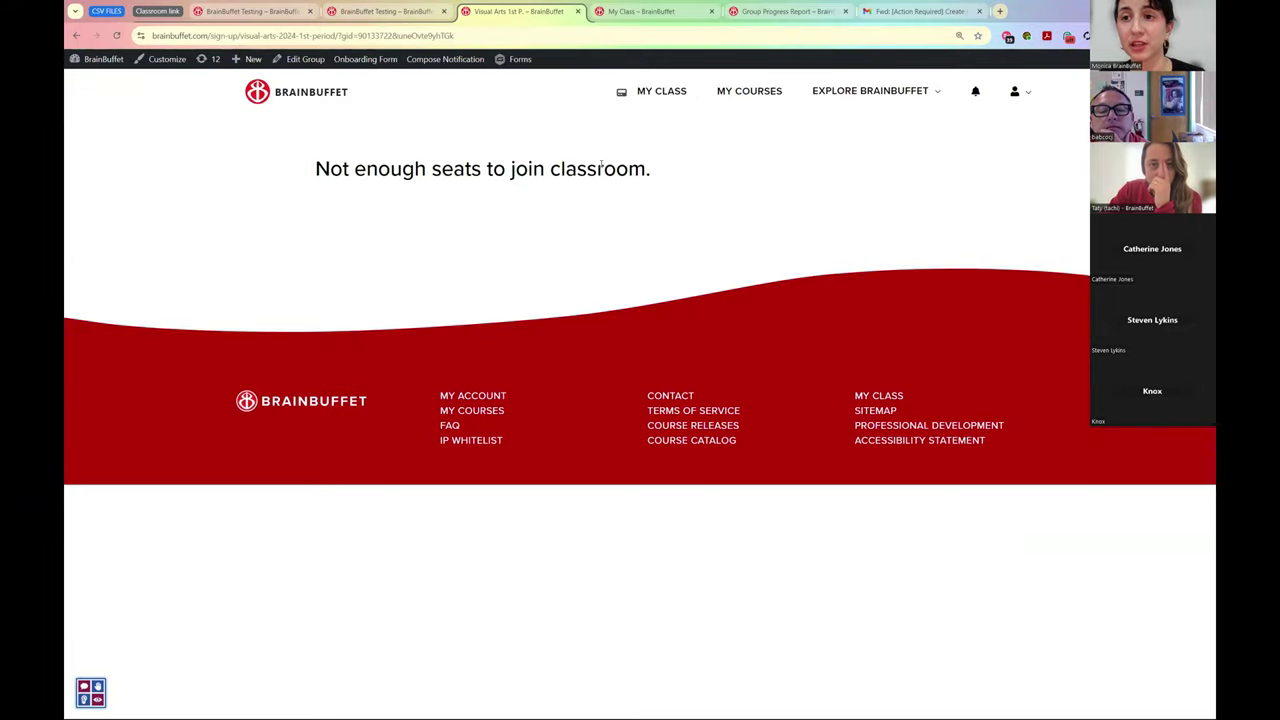
{"action": "left_click_drag", "start_coordinate": [316, 168], "coordinate": [694, 126]}
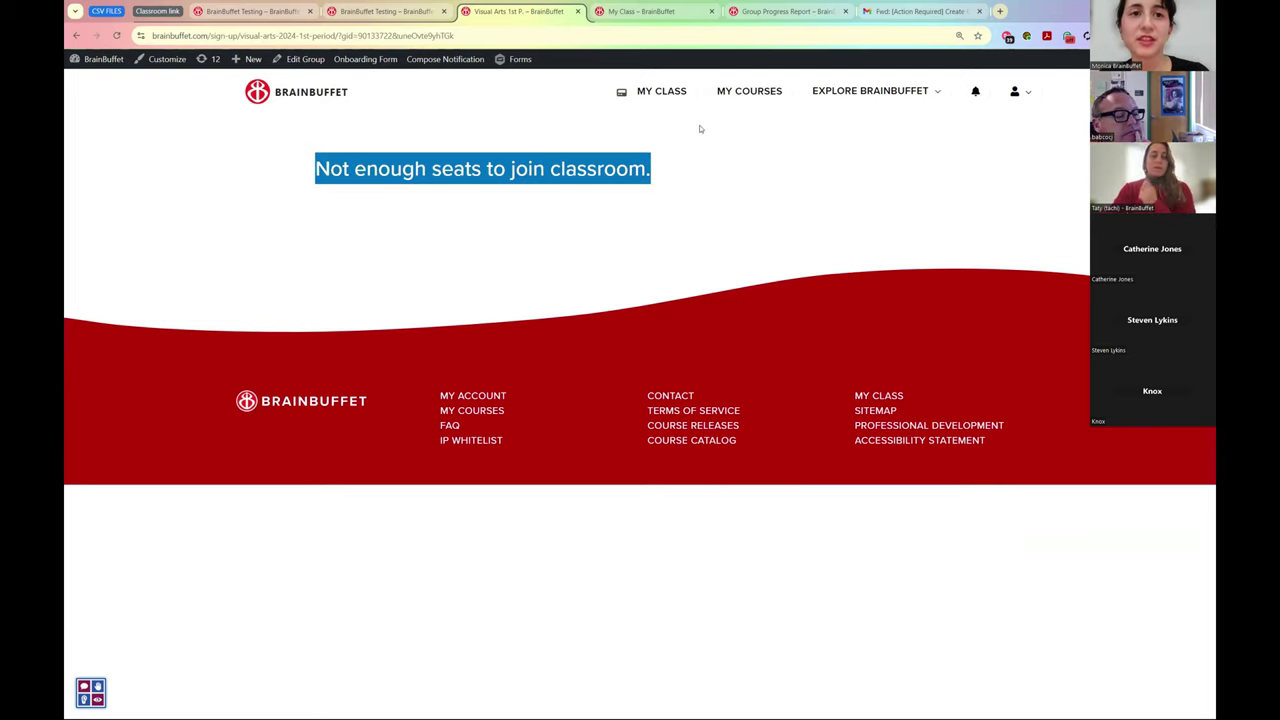
{"action": "left_click", "coordinate": [399, 11]}
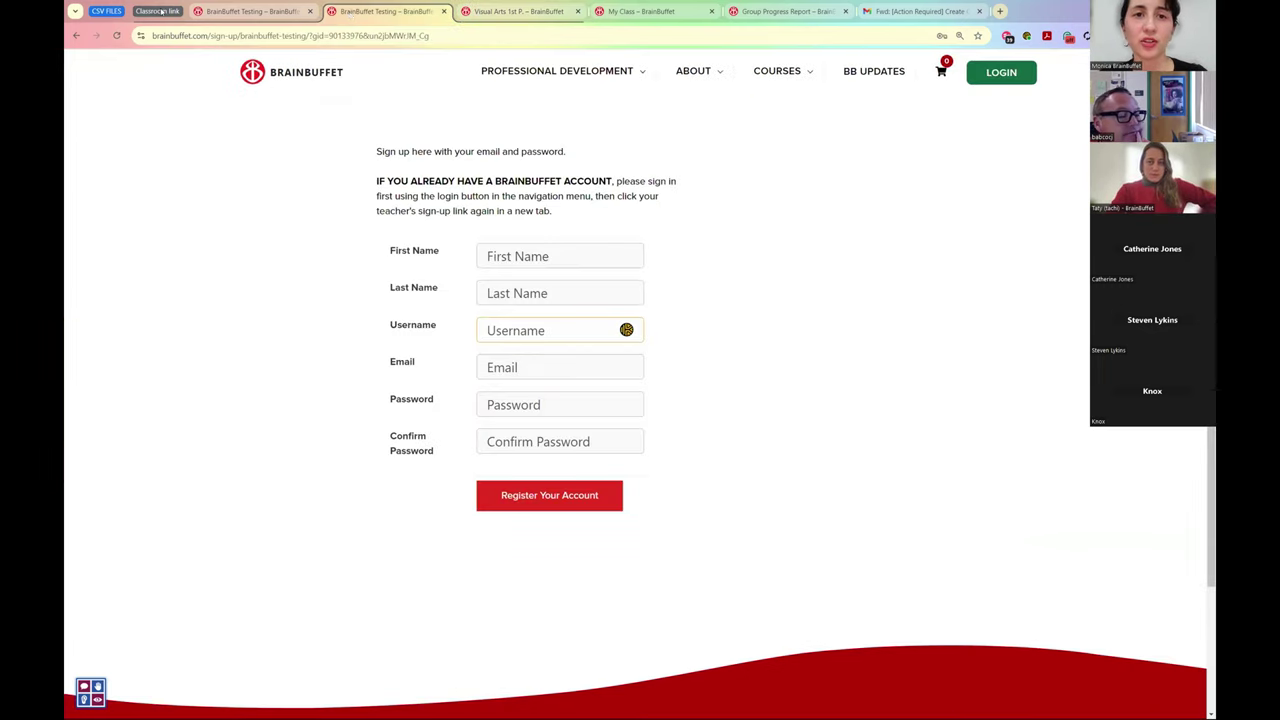
{"action": "left_click", "coordinate": [309, 11]}
{"action": "left_click", "coordinate": [309, 11]}
{"action": "left_click", "coordinate": [309, 11]}
{"action": "left_click", "coordinate": [376, 11]}
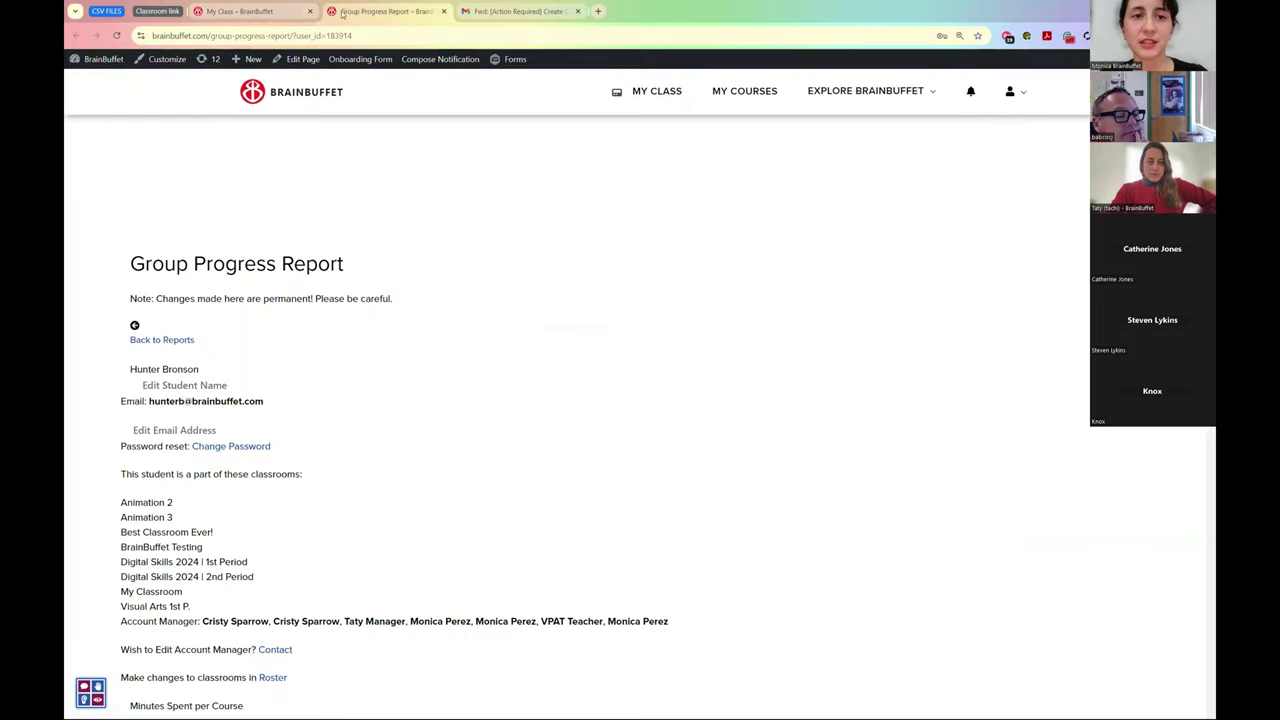
{"action": "left_click", "coordinate": [284, 13]}
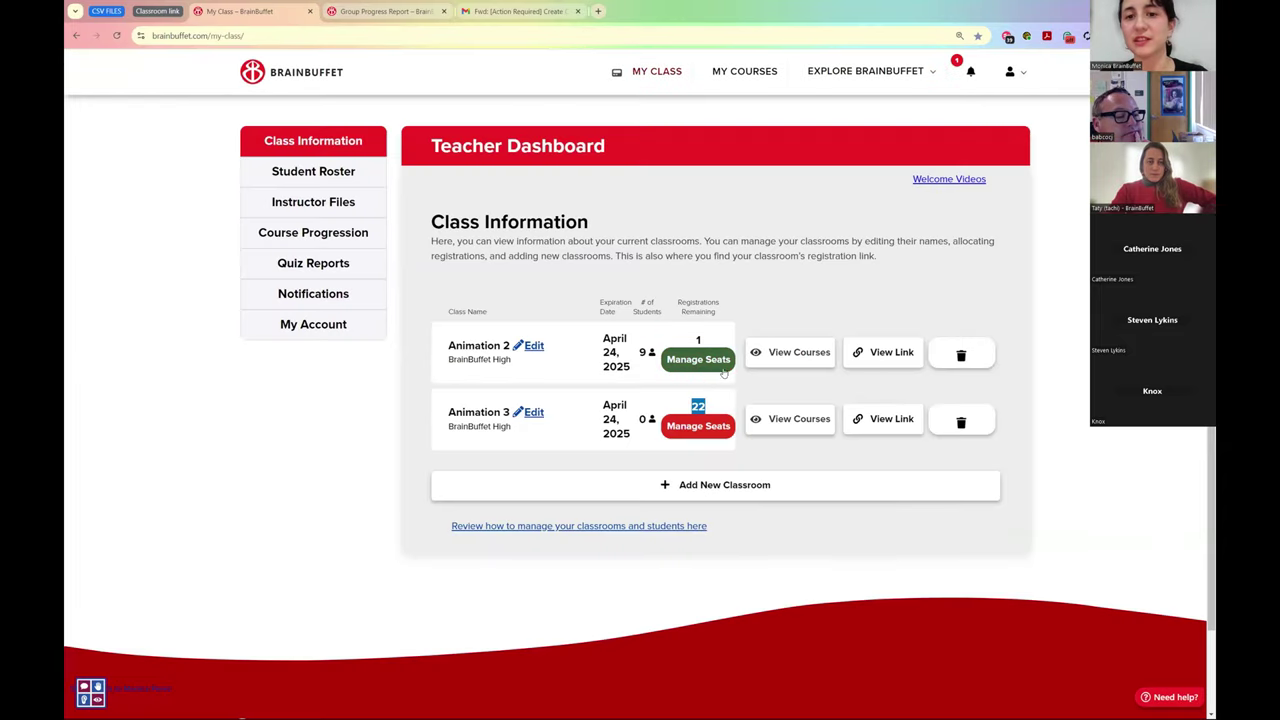
{"action": "left_click", "coordinate": [773, 398]}
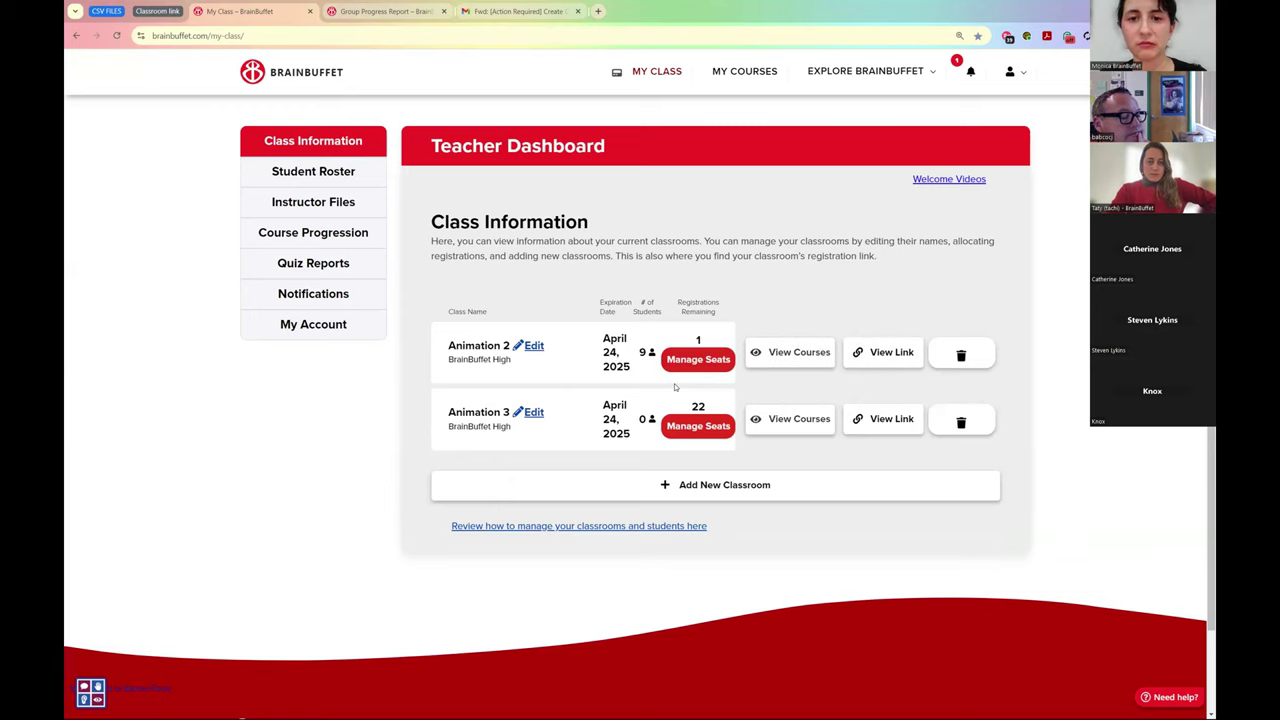
{"action": "left_click", "coordinate": [694, 430]}
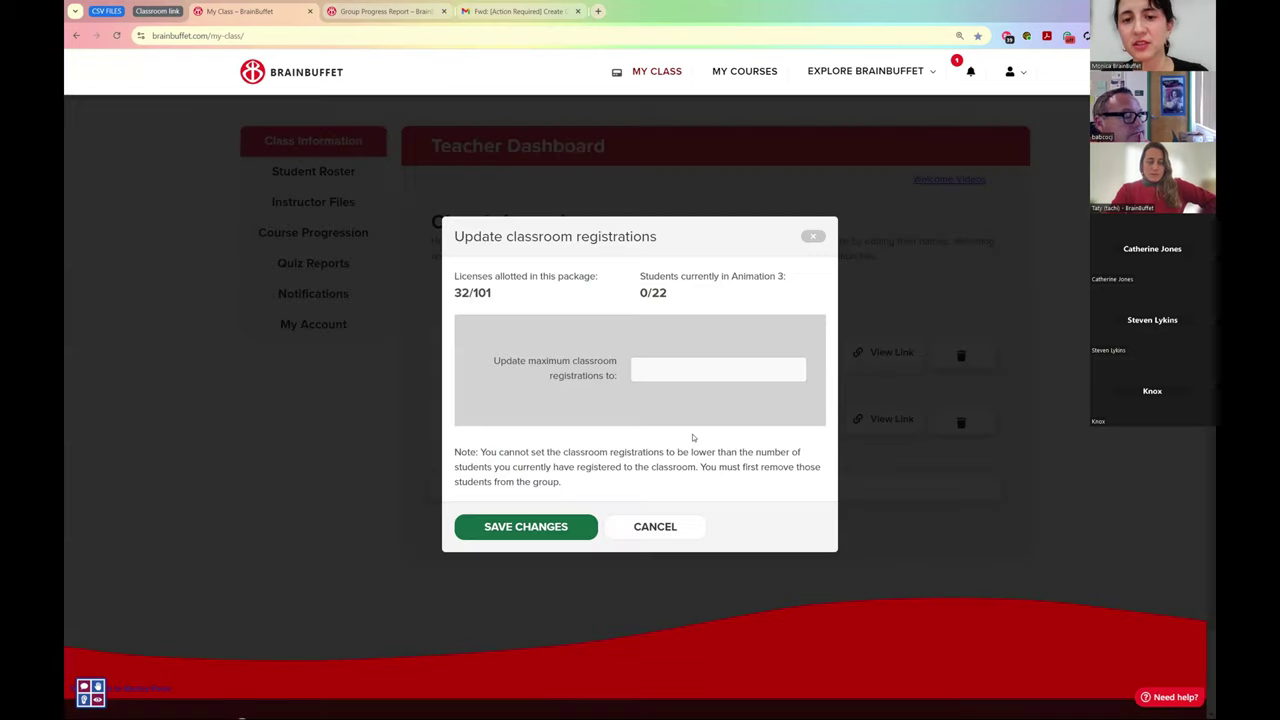
{"action": "left_click", "coordinate": [658, 533]}
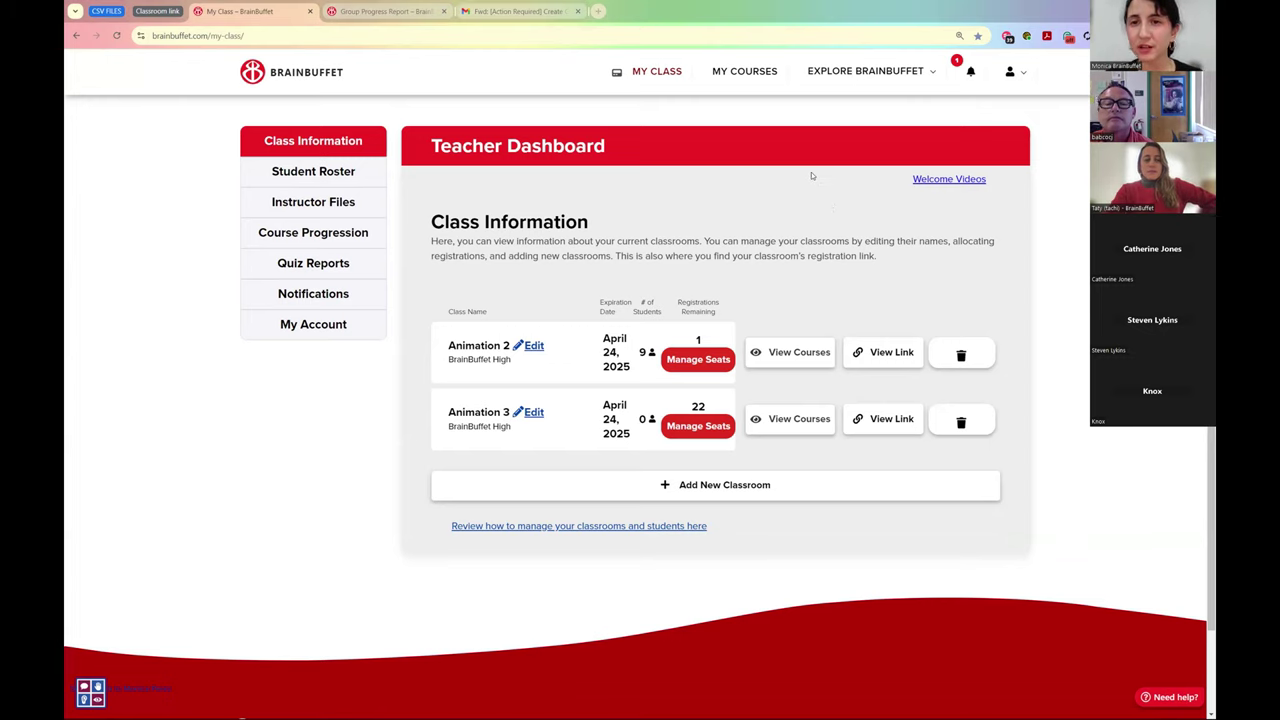
{"action": "left_click", "coordinate": [548, 37]}
{"action": "left_click", "coordinate": [575, 106]}
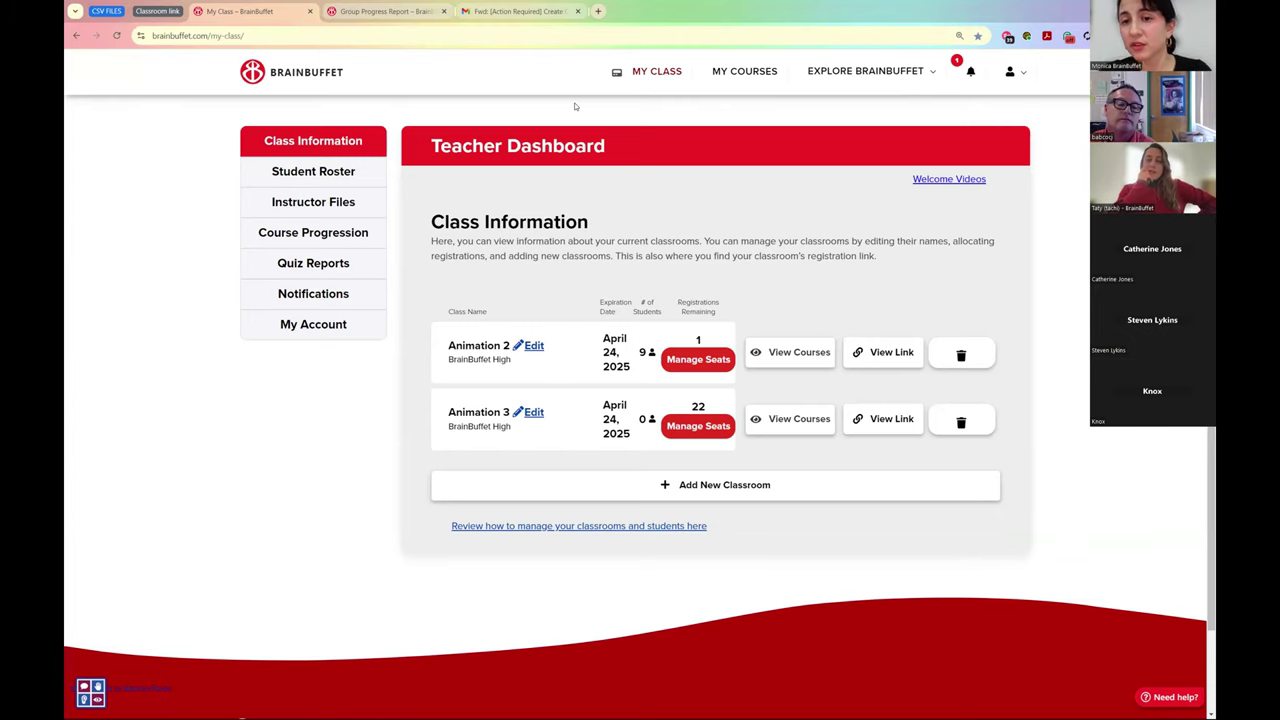
{"action": "left_click", "coordinate": [156, 11]}
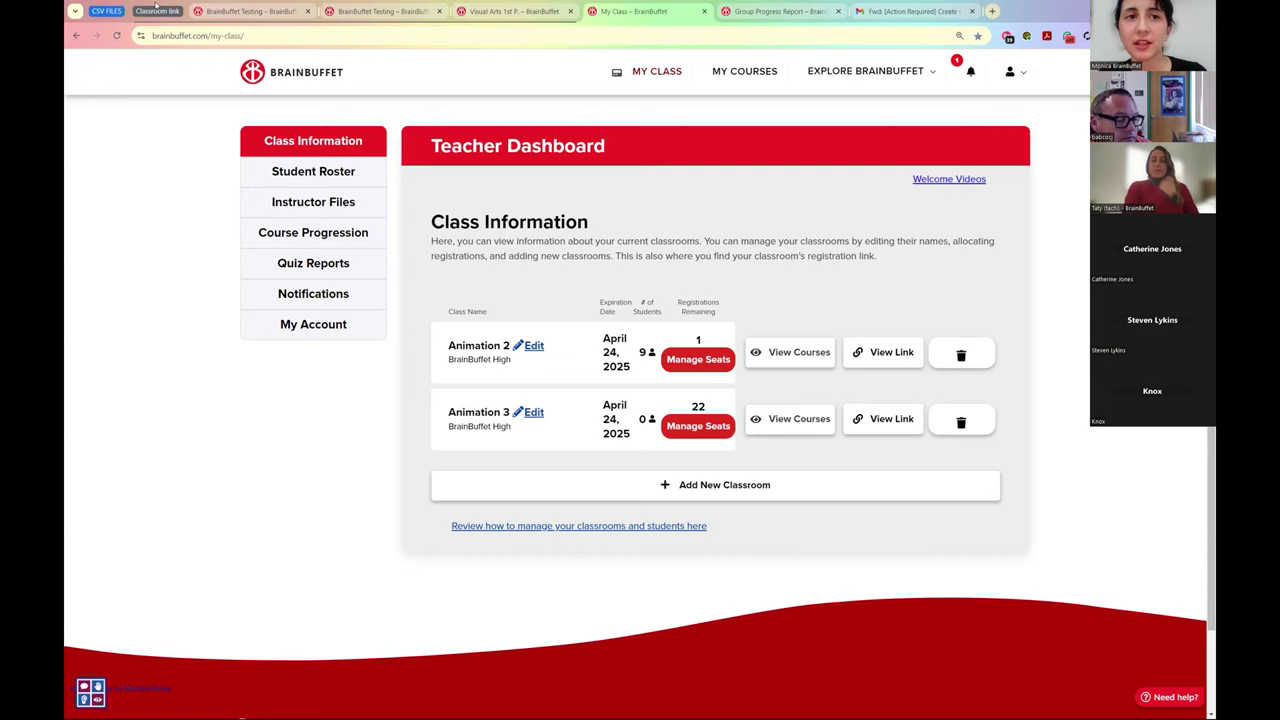
{"action": "left_click", "coordinate": [400, 11]}
{"action": "scroll", "coordinate": [767, 132], "scroll_direction": "down", "scroll_amount": 3}
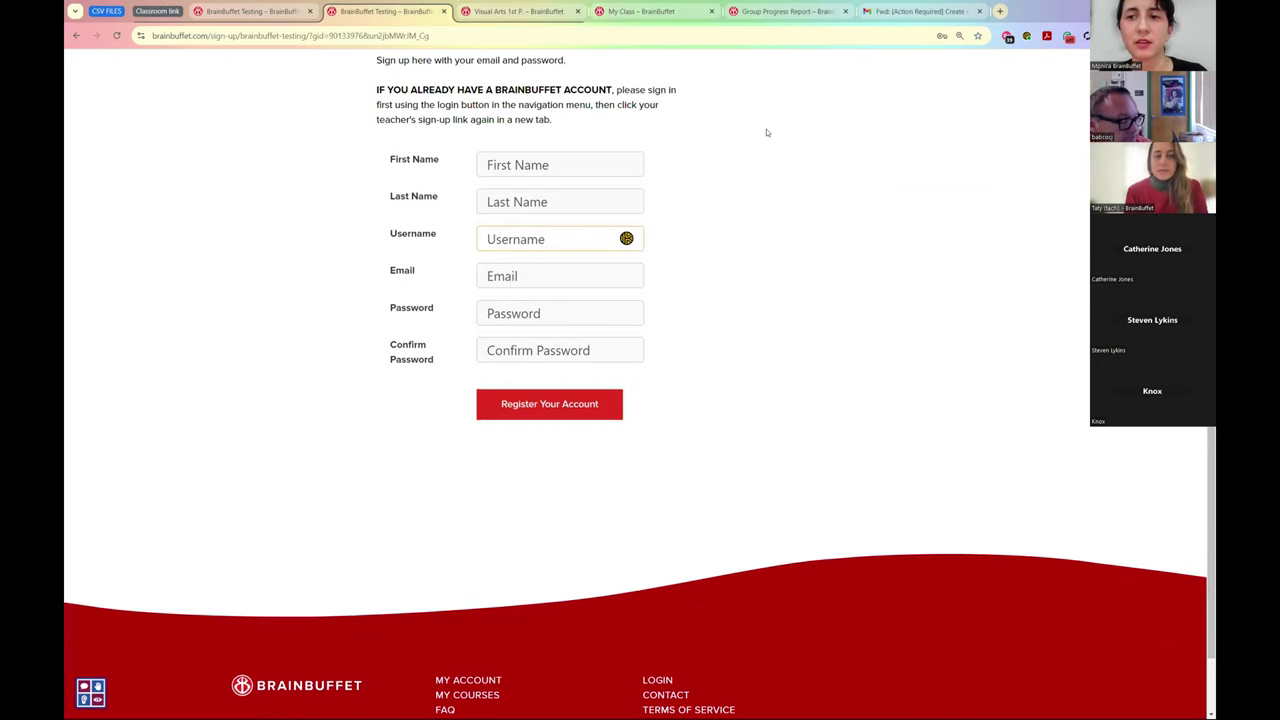
{"action": "scroll", "coordinate": [767, 132], "scroll_direction": "up", "scroll_amount": 3}
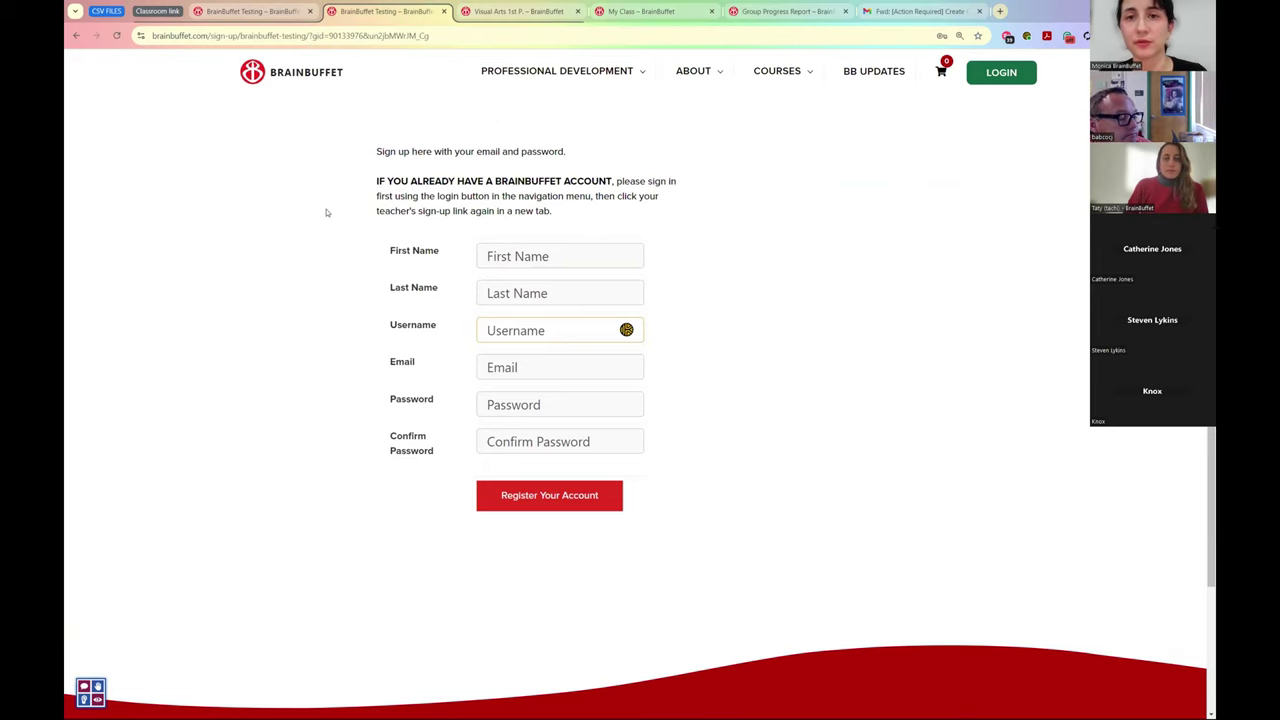
{"action": "left_click", "coordinate": [252, 11]}
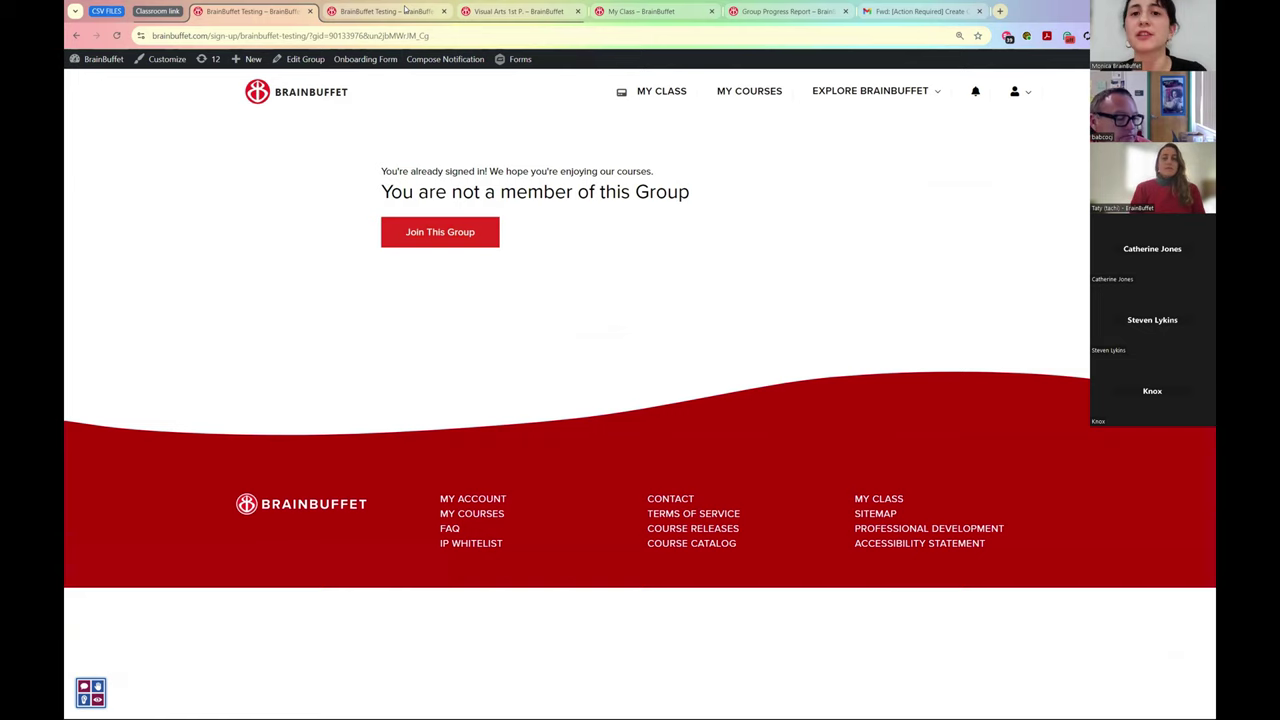
{"action": "mouse_move", "coordinate": [405, 8]}
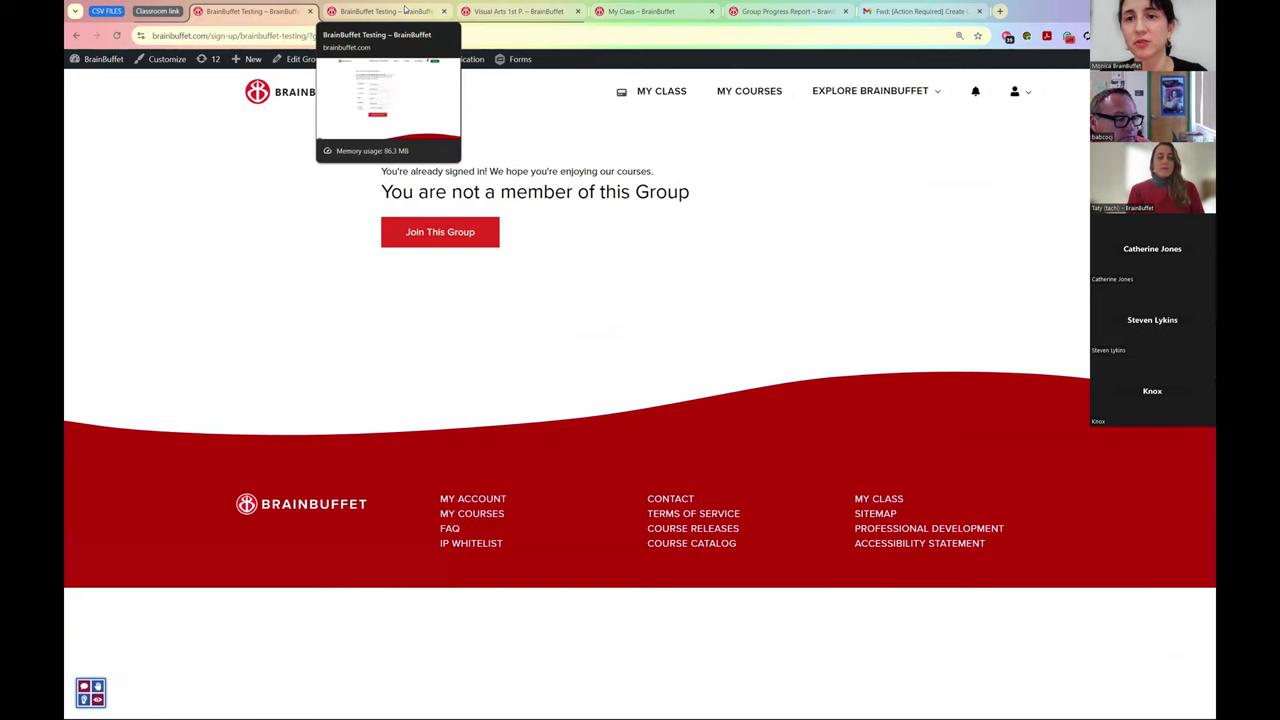
{"action": "left_click", "coordinate": [405, 8]}
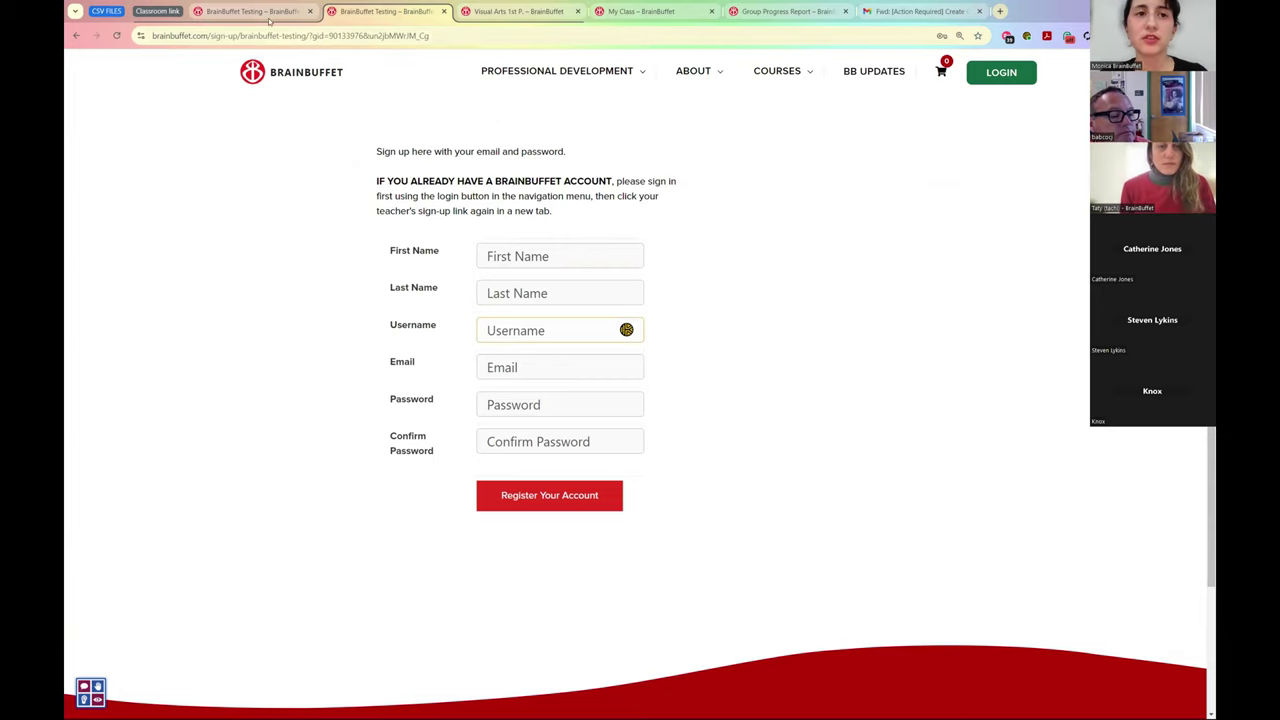
{"action": "left_click", "coordinate": [577, 11]}
{"action": "left_click", "coordinate": [443, 11]}
{"action": "left_click", "coordinate": [309, 11]}
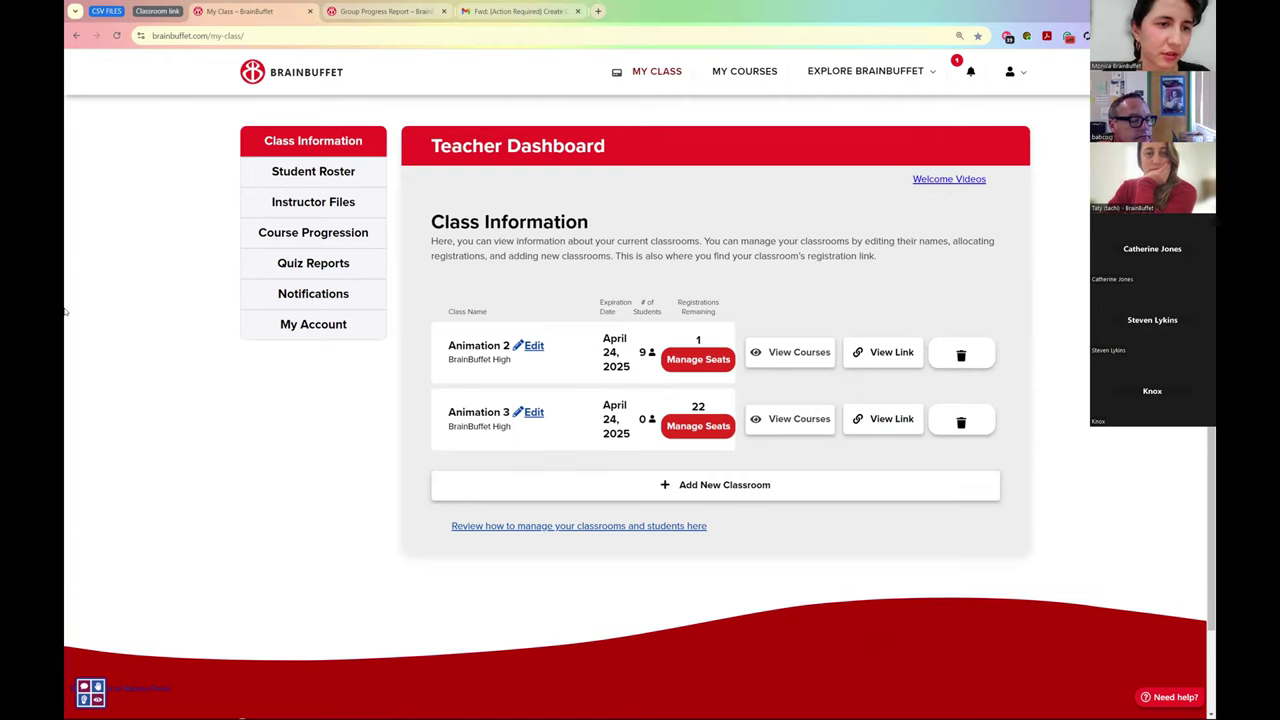
{"action": "left_click", "coordinate": [948, 180]}
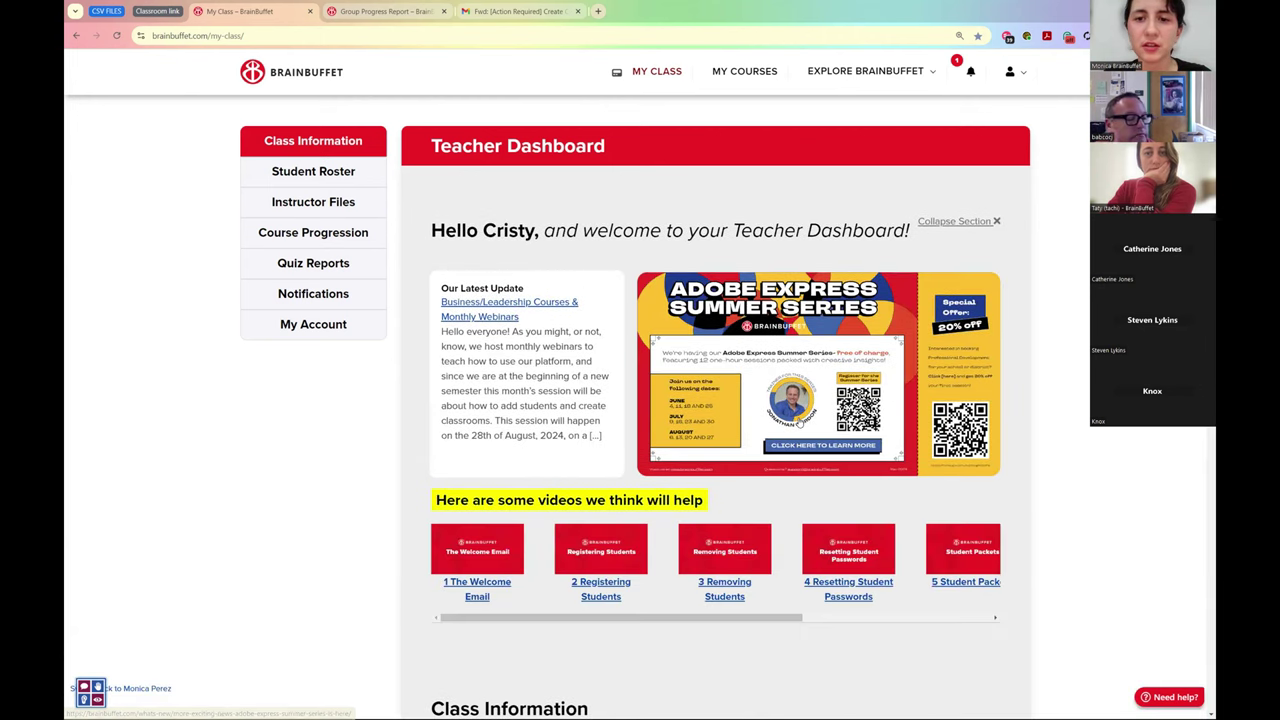
{"action": "scroll", "coordinate": [799, 424], "scroll_direction": "down", "scroll_amount": 3}
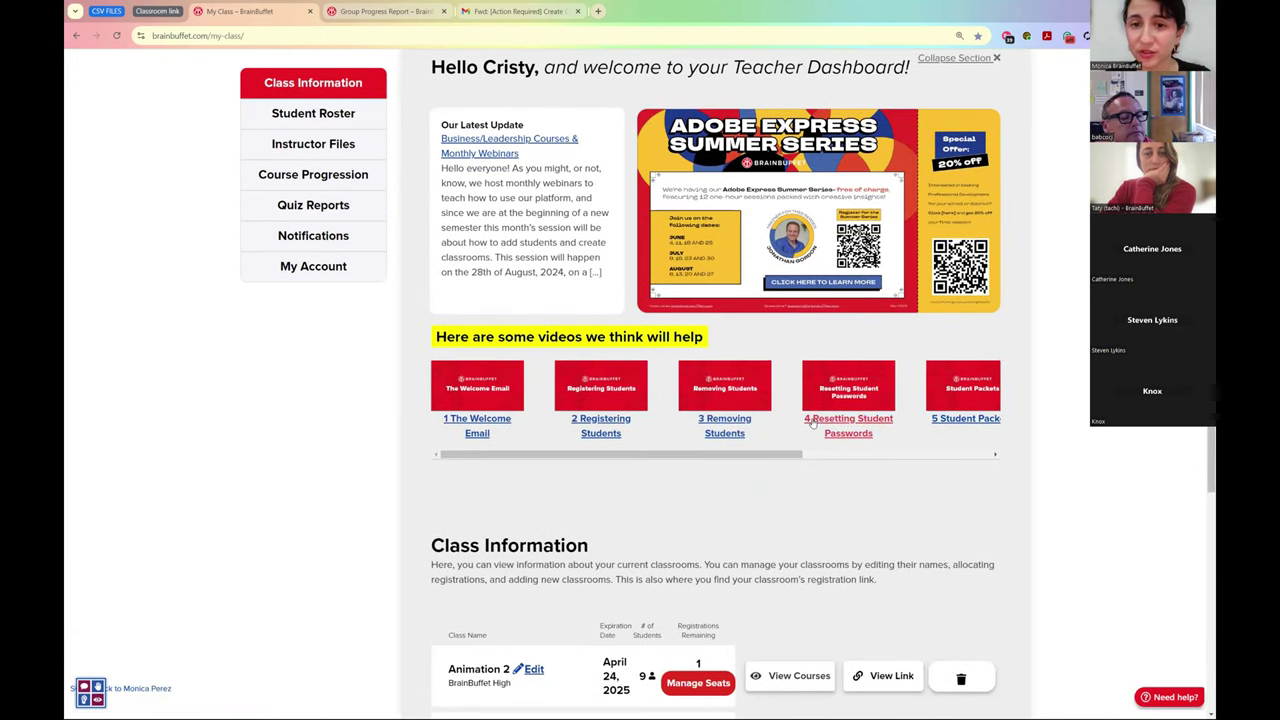
{"action": "scroll", "coordinate": [812, 424], "scroll_direction": "right", "scroll_amount": 1}
{"action": "scroll", "coordinate": [812, 424], "scroll_direction": "left", "scroll_amount": 1}
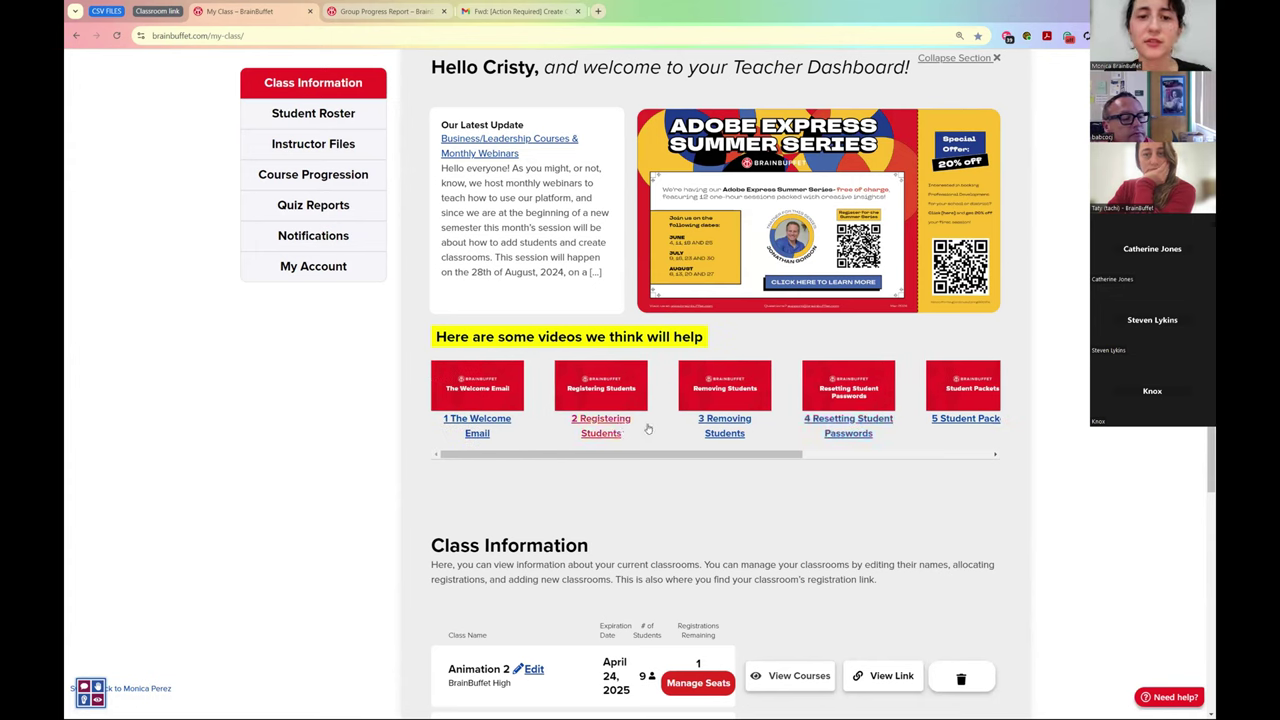
{"action": "scroll", "coordinate": [755, 421], "scroll_direction": "right", "scroll_amount": 3}
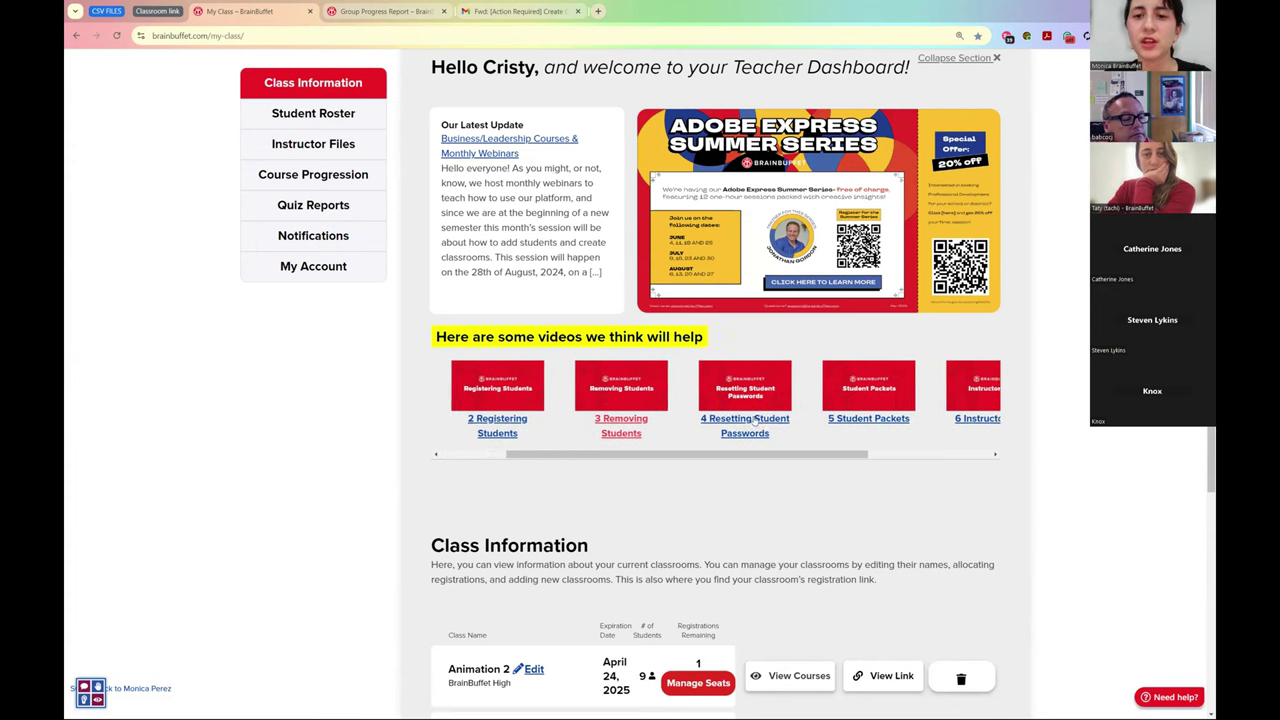
{"action": "scroll", "coordinate": [872, 420], "scroll_direction": "right", "scroll_amount": 3}
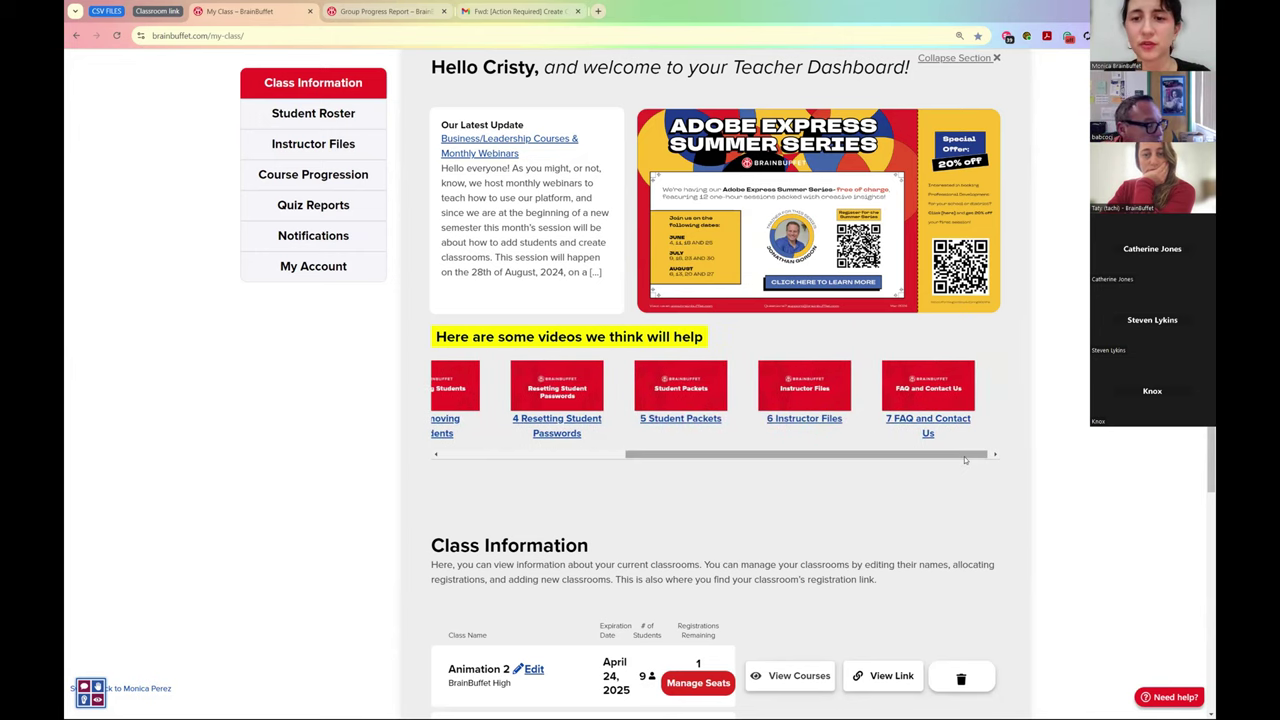
{"action": "scroll", "coordinate": [773, 450], "scroll_direction": "right", "scroll_amount": 1}
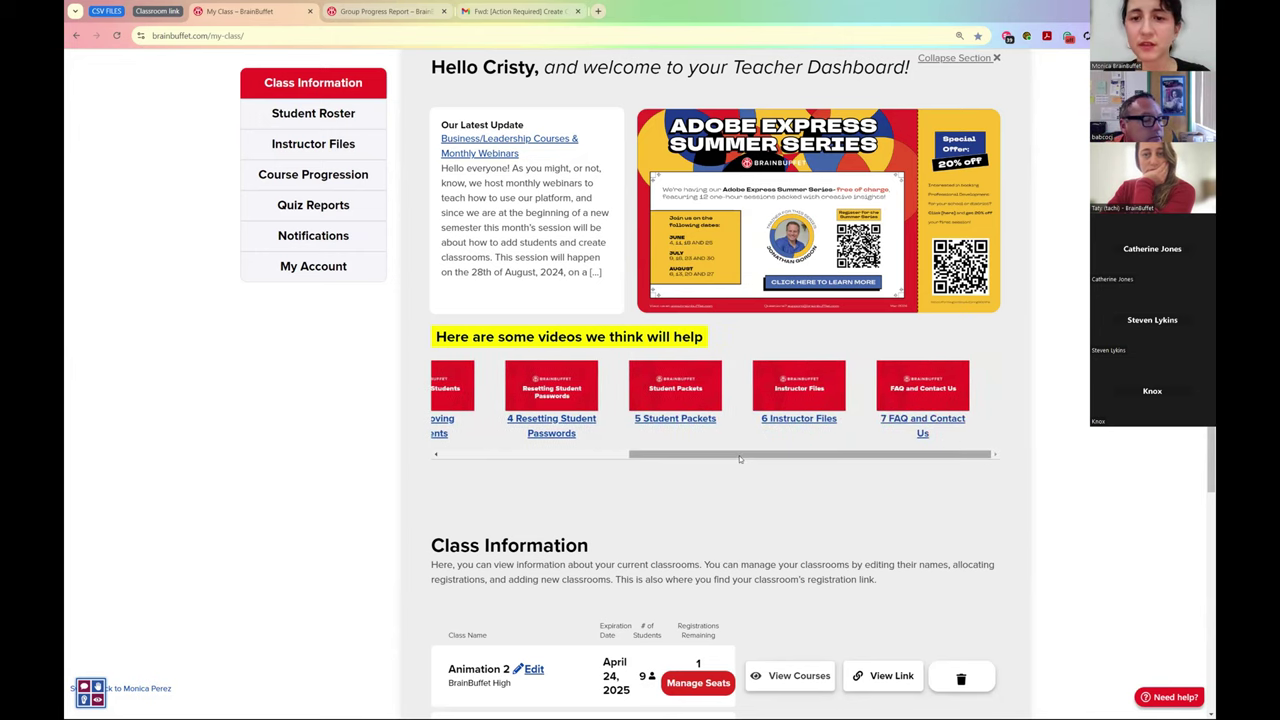
{"action": "scroll", "coordinate": [760, 456], "scroll_direction": "left", "scroll_amount": 6}
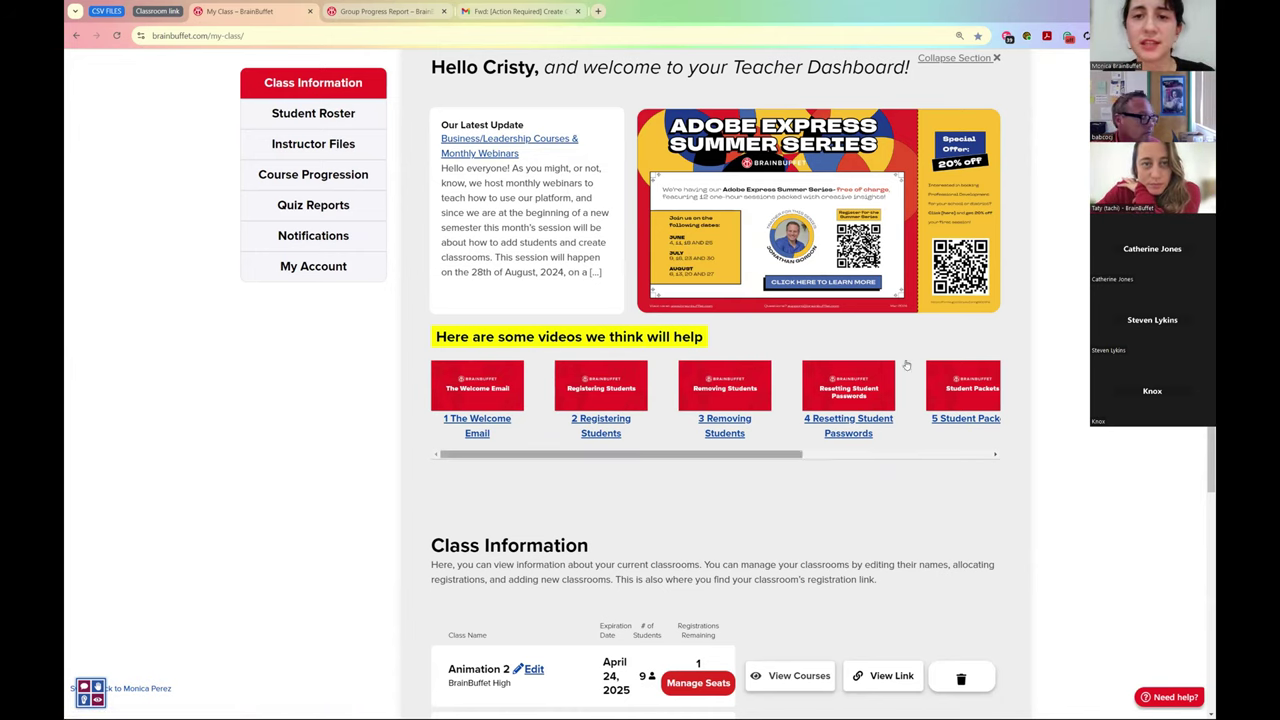
{"action": "left_click", "coordinate": [960, 60]}
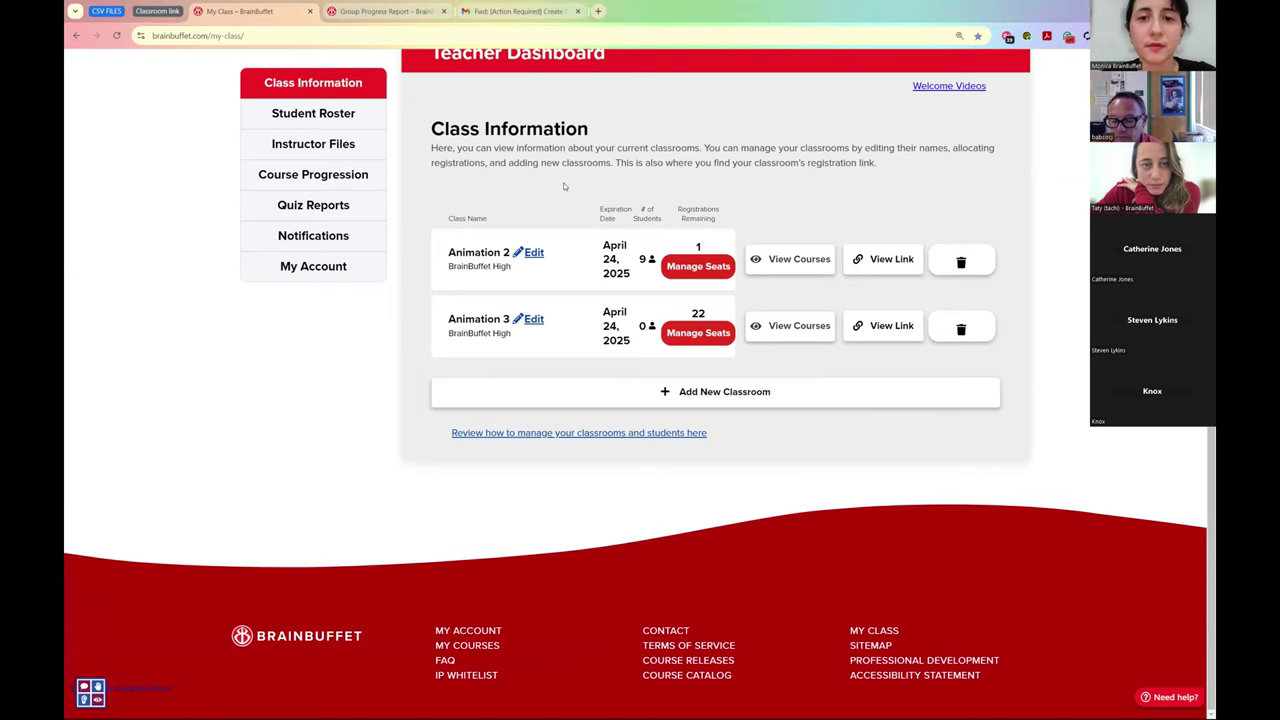
{"action": "scroll", "coordinate": [470, 170], "scroll_direction": "up", "scroll_amount": 1}
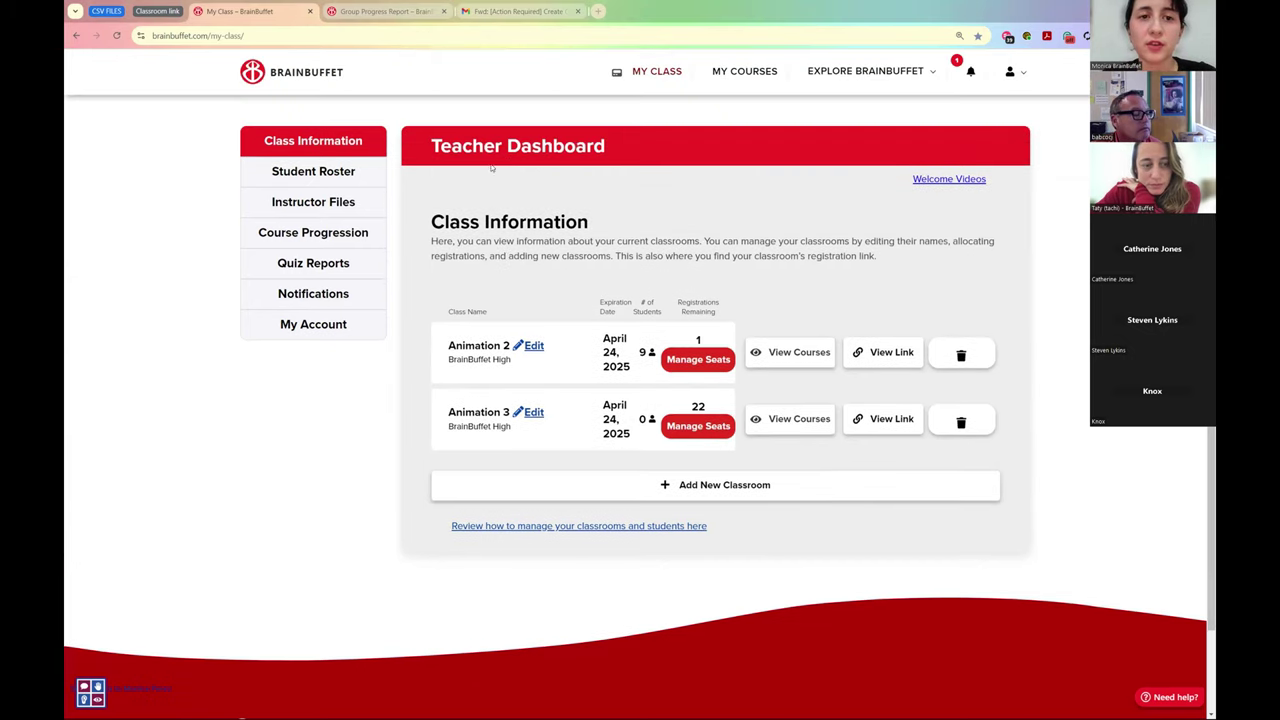
Reset the first Animation 2 student's password to a new value and acknowledge the confirmation.
{"action": "left_click", "coordinate": [305, 173]}
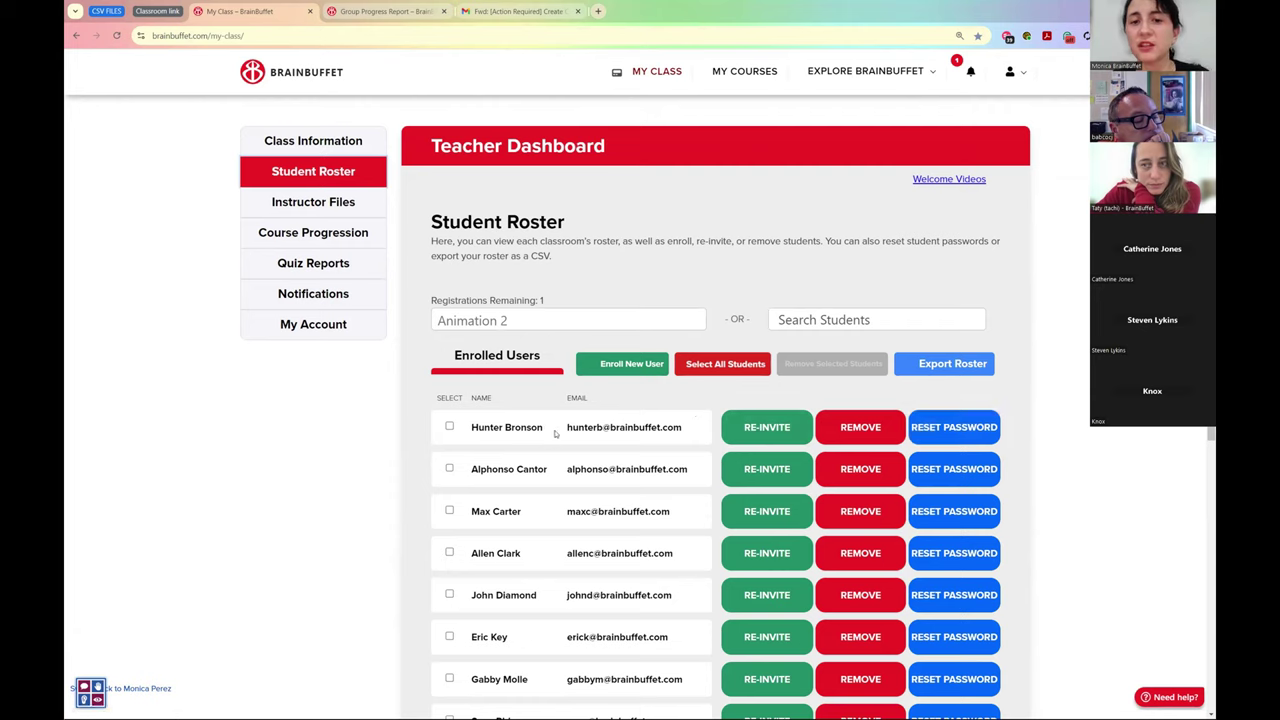
{"action": "left_click", "coordinate": [980, 428]}
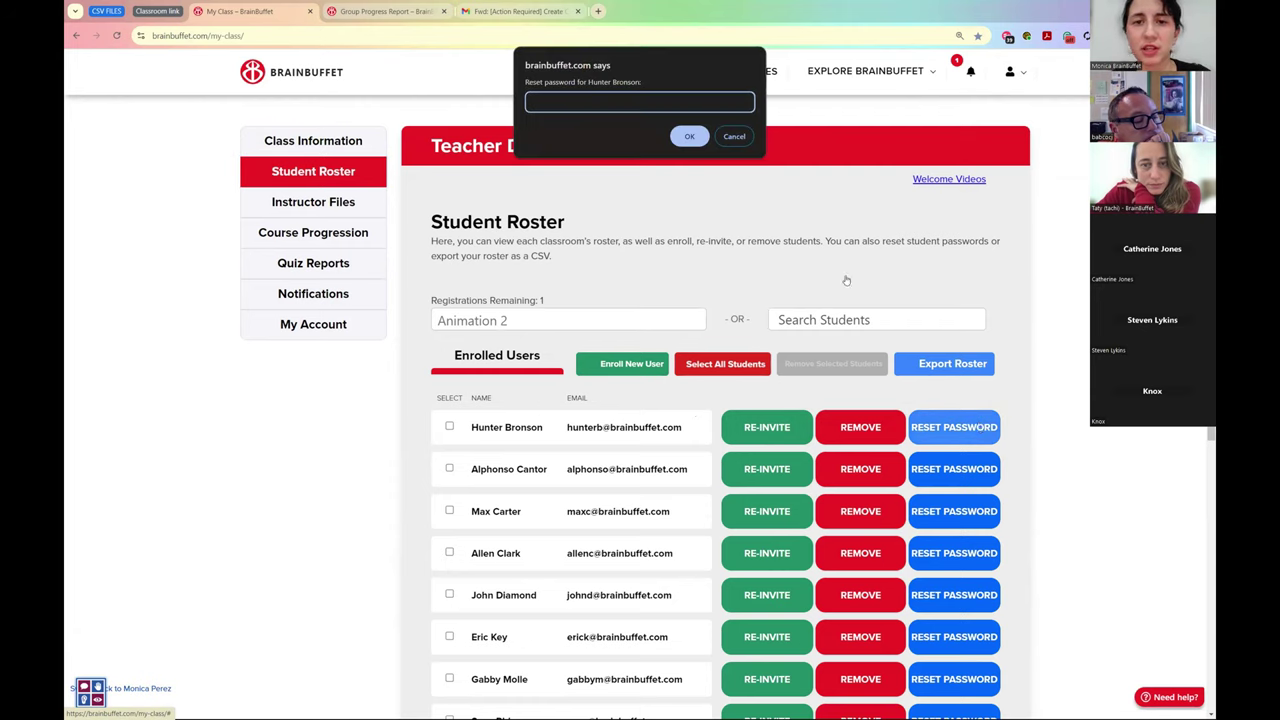
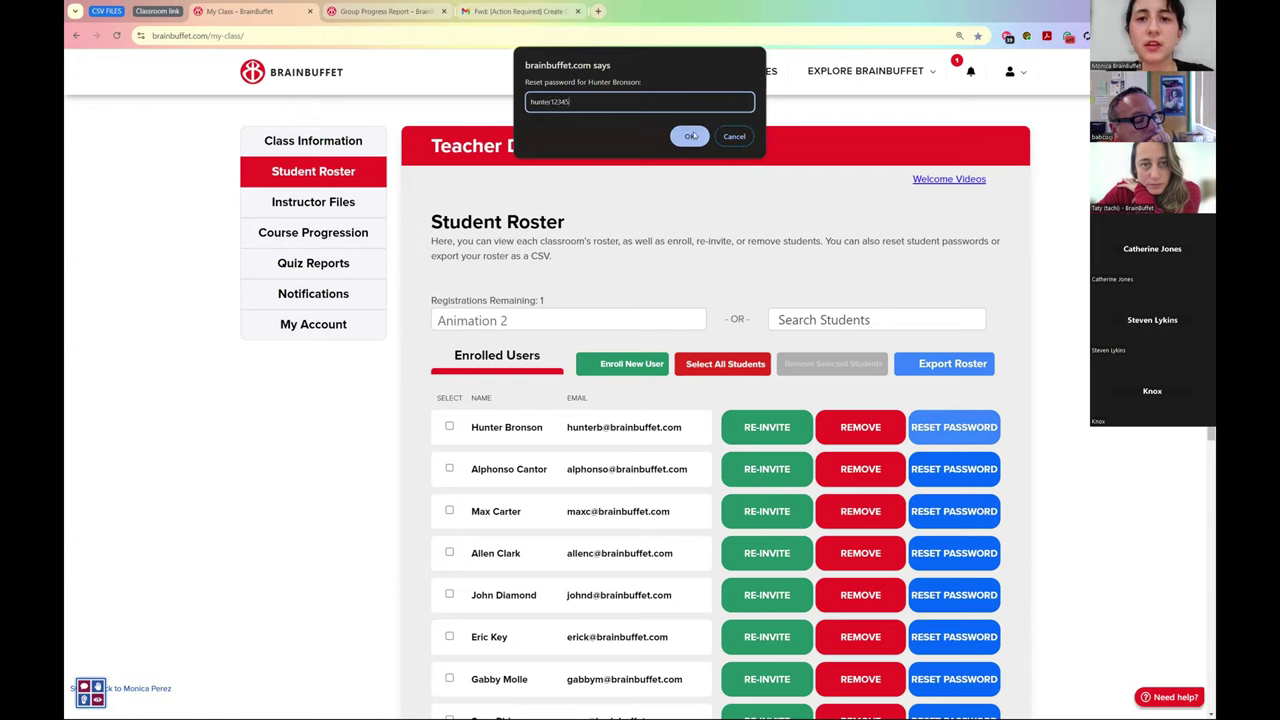
{"action": "left_click", "coordinate": [691, 136]}
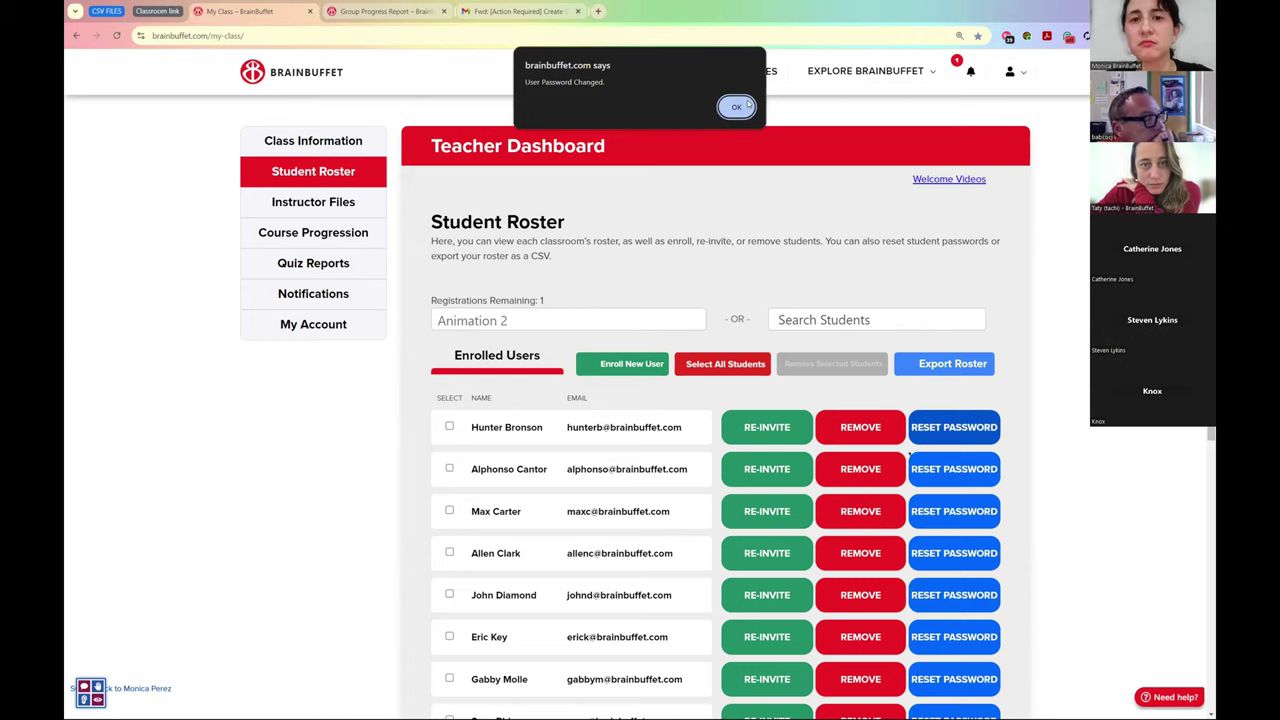
{"action": "left_click", "coordinate": [741, 108]}
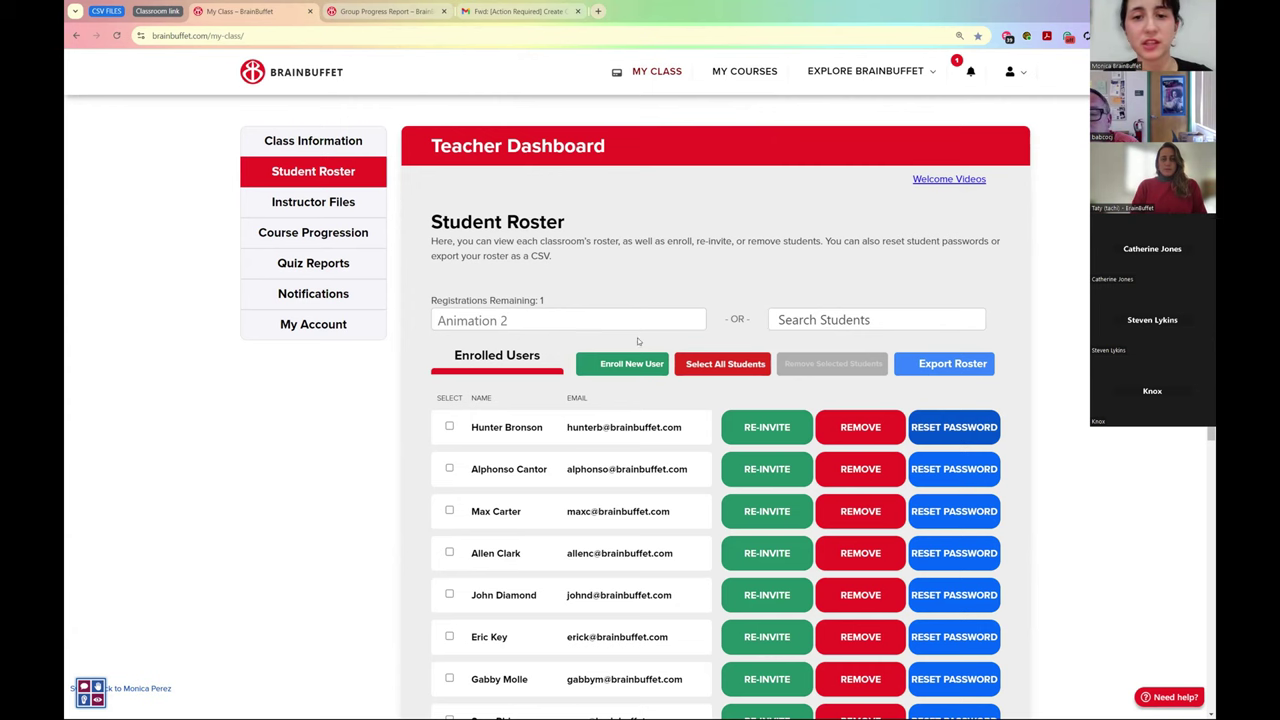
Switch the Student Roster to the Animation 3 group and open the Enroll New User form.
{"action": "scroll", "coordinate": [602, 413], "scroll_direction": "down", "scroll_amount": 5}
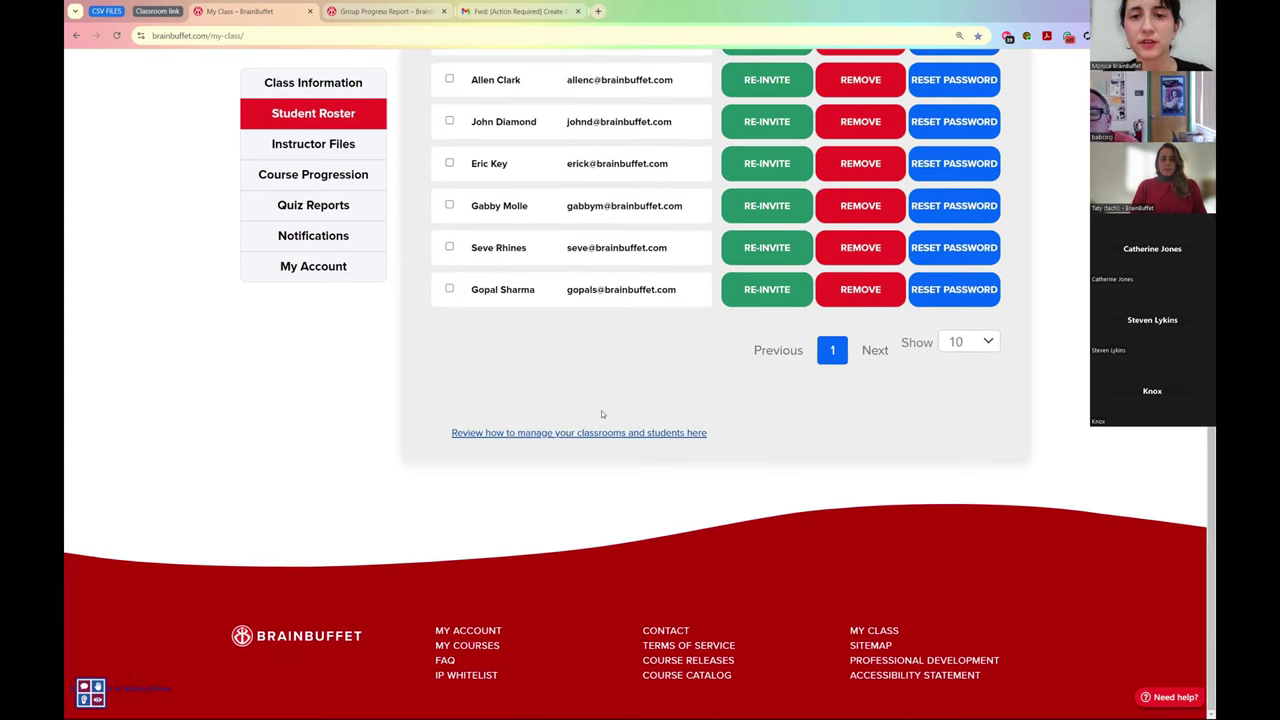
{"action": "scroll", "coordinate": [601, 410], "scroll_direction": "up", "scroll_amount": 5}
{"action": "left_click", "coordinate": [524, 320]}
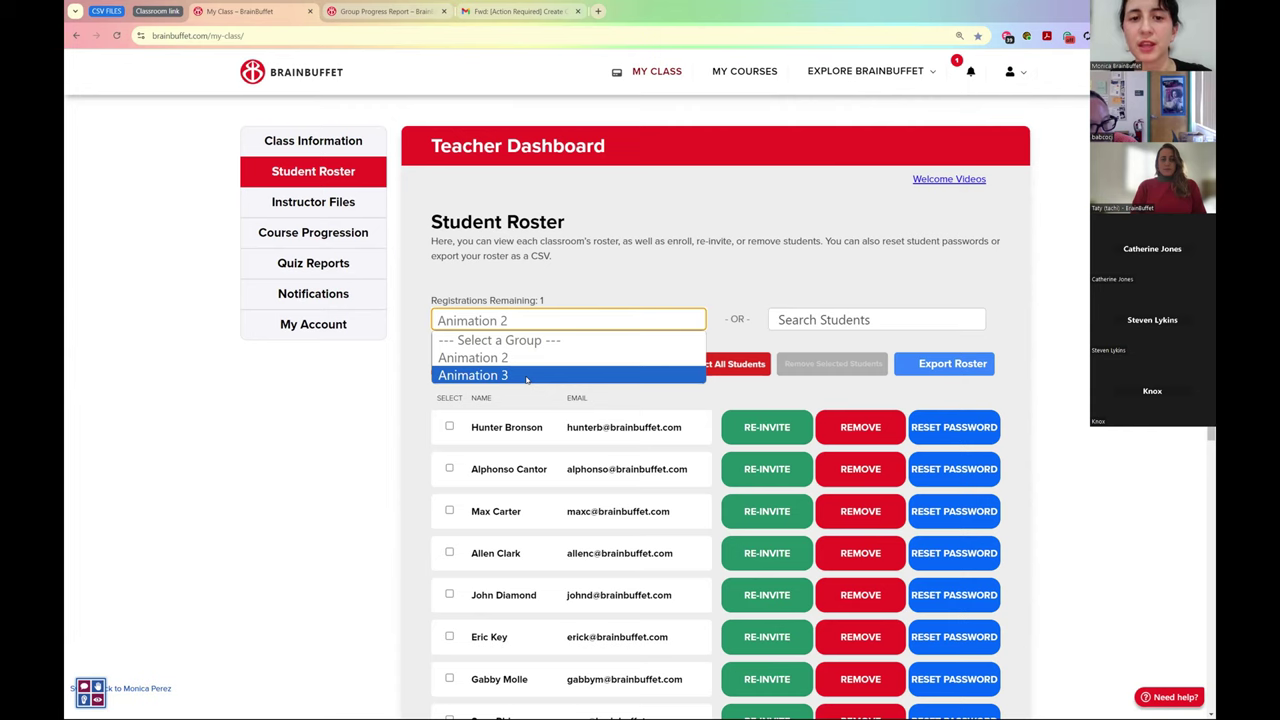
{"action": "left_click", "coordinate": [526, 377]}
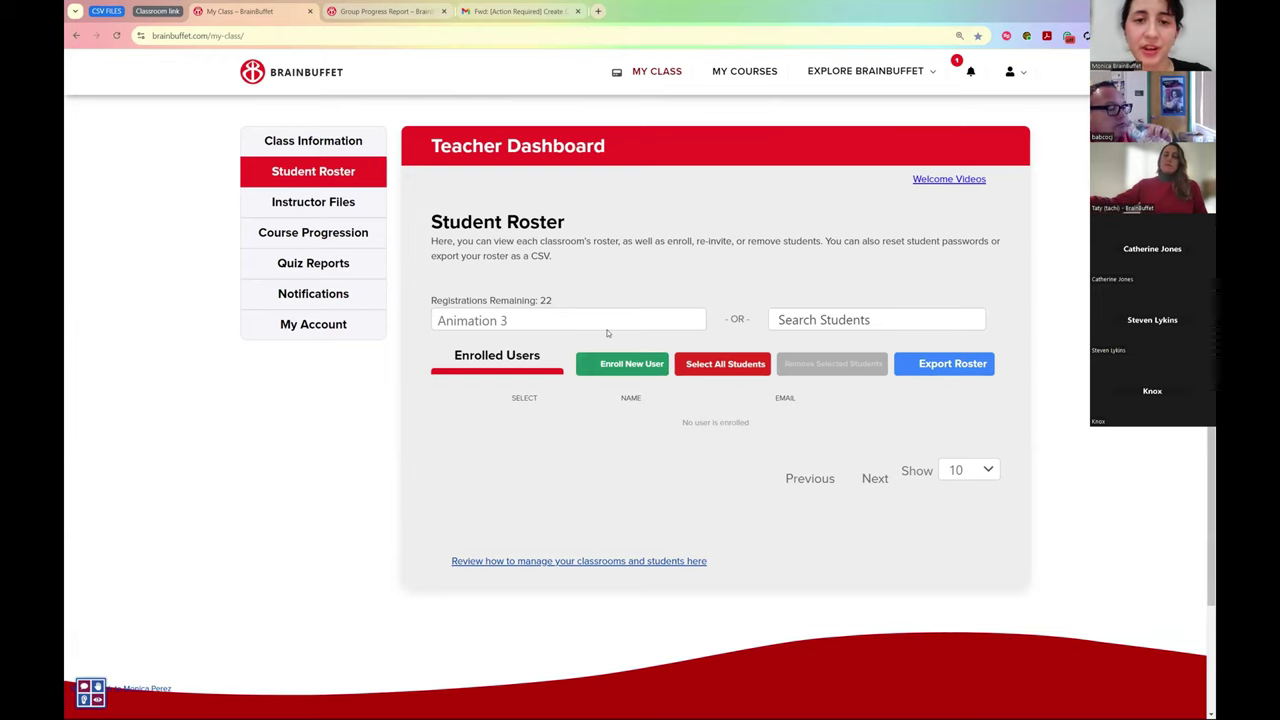
{"action": "left_click", "coordinate": [620, 366]}
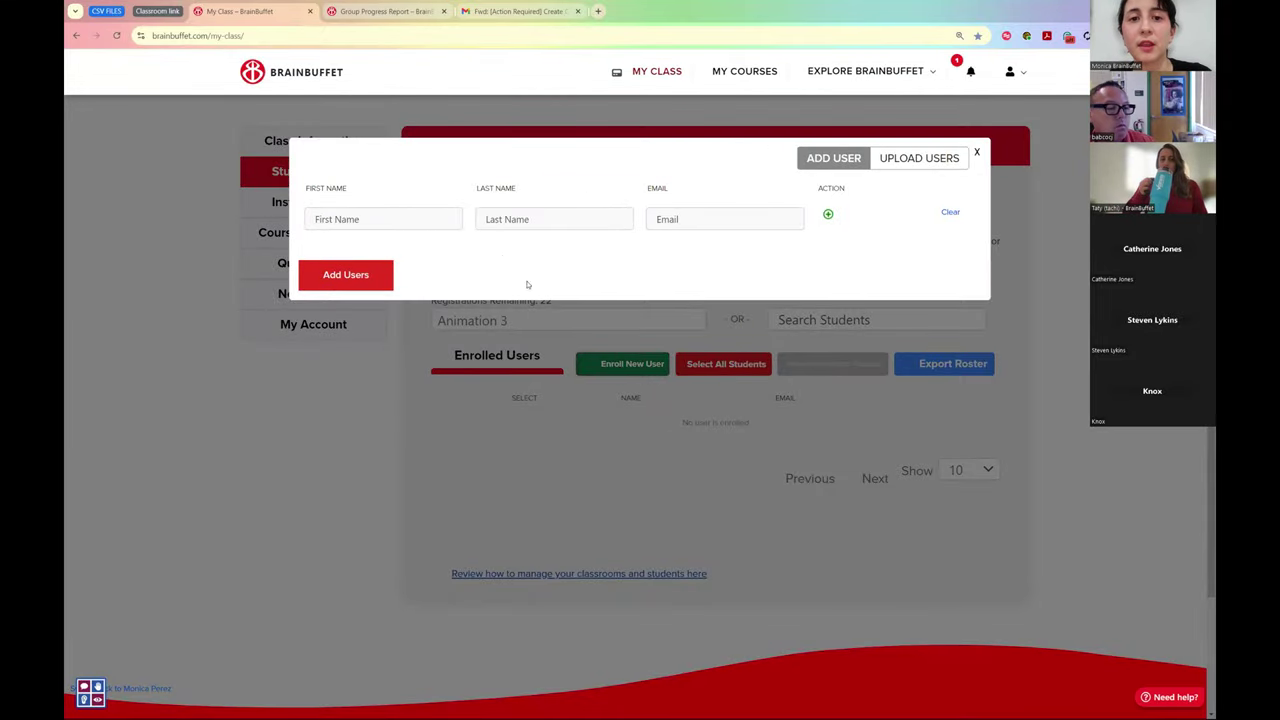
Pass through the first name, last name and email fields, then switch to the Upload Users tab.
{"action": "left_click", "coordinate": [390, 218]}
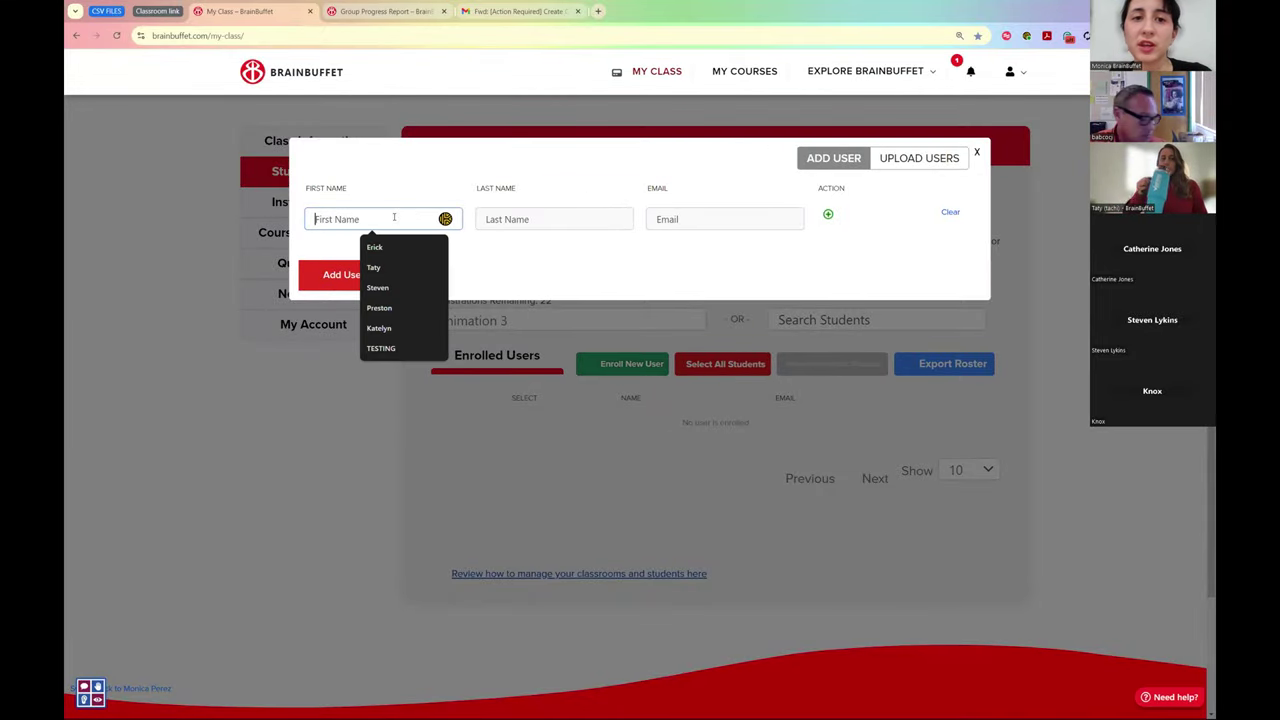
{"action": "left_click", "coordinate": [518, 219]}
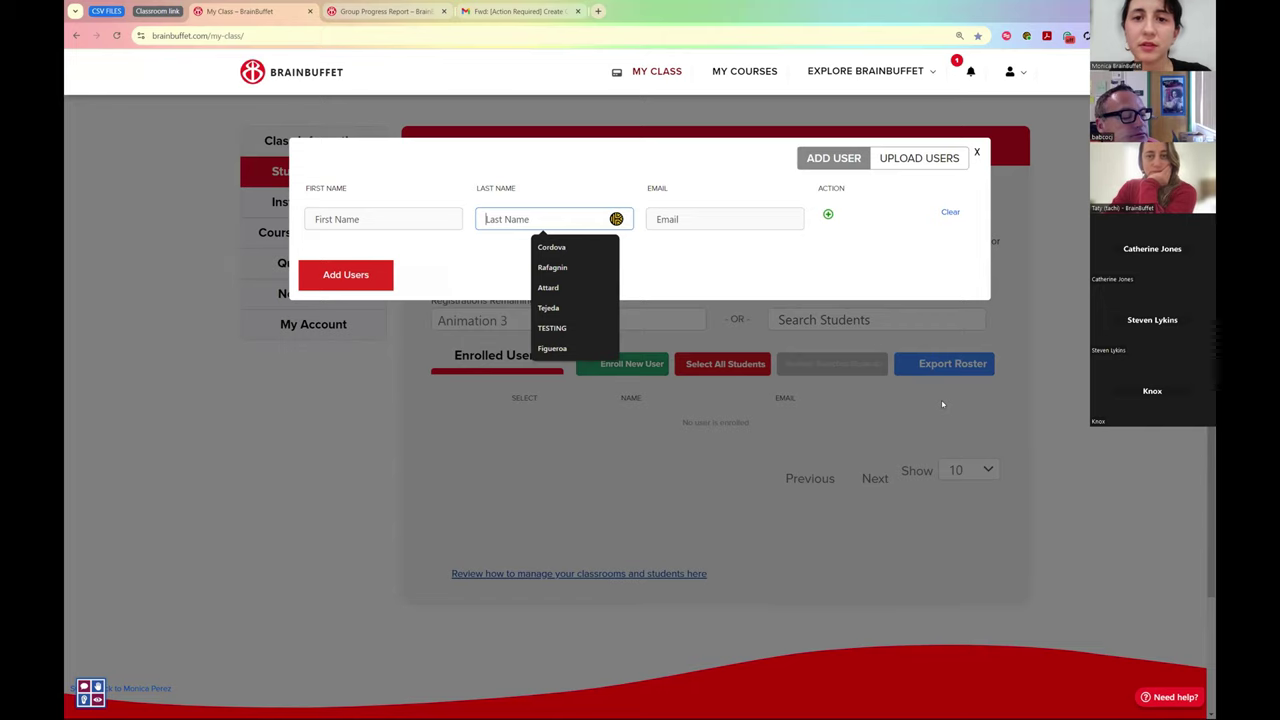
{"action": "left_click", "coordinate": [652, 219]}
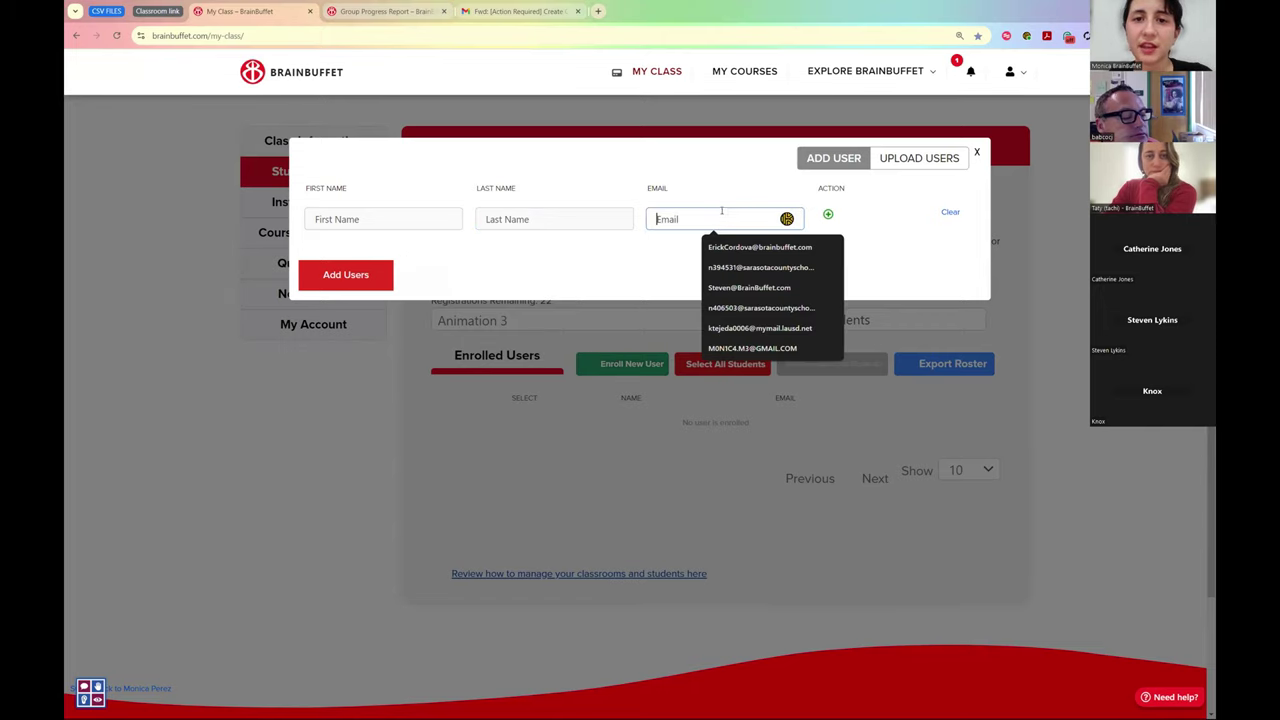
{"action": "left_click", "coordinate": [880, 168]}
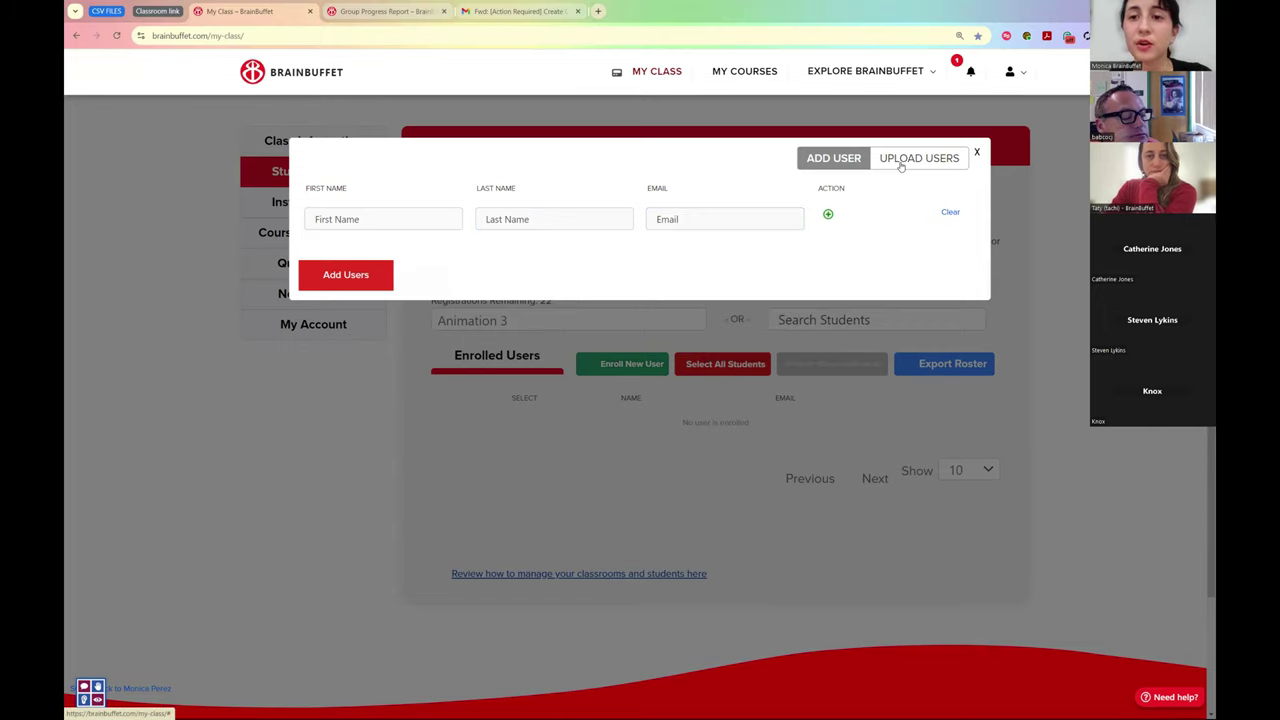
{"action": "left_click", "coordinate": [900, 163]}
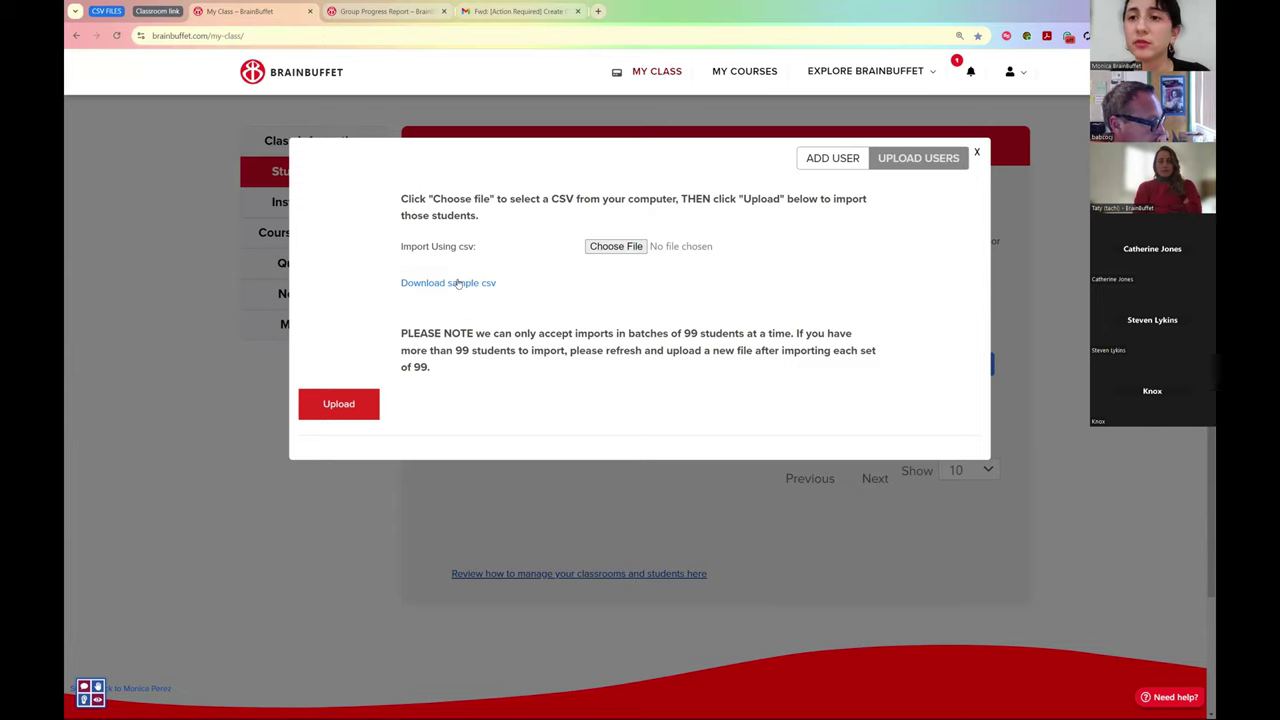
{"action": "left_click", "coordinate": [107, 11]}
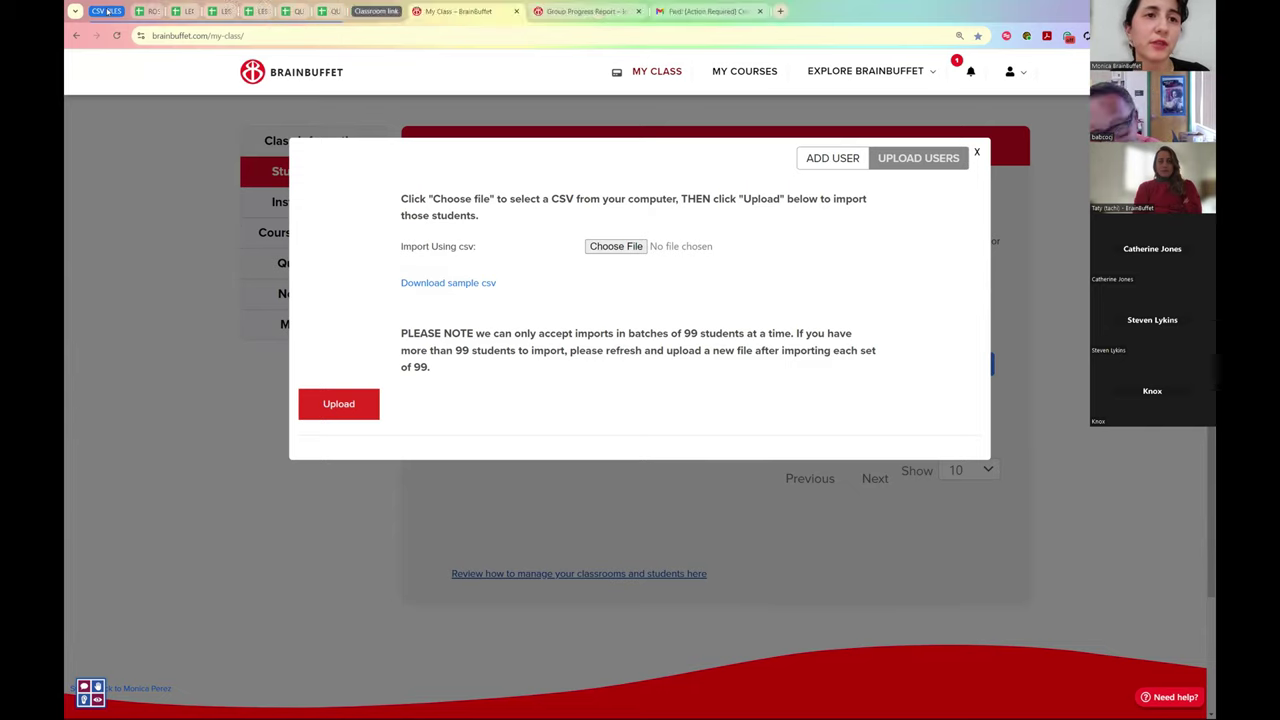
{"action": "left_click", "coordinate": [185, 11]}
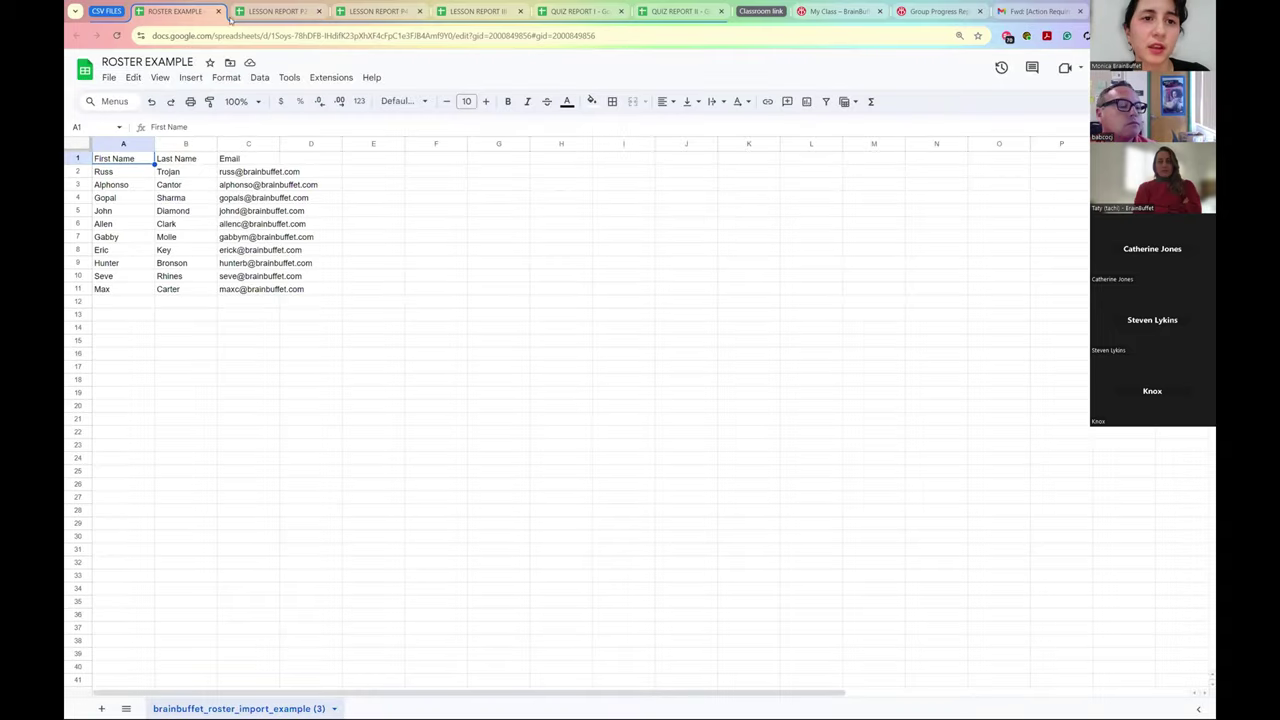
{"action": "left_click", "coordinate": [373, 234]}
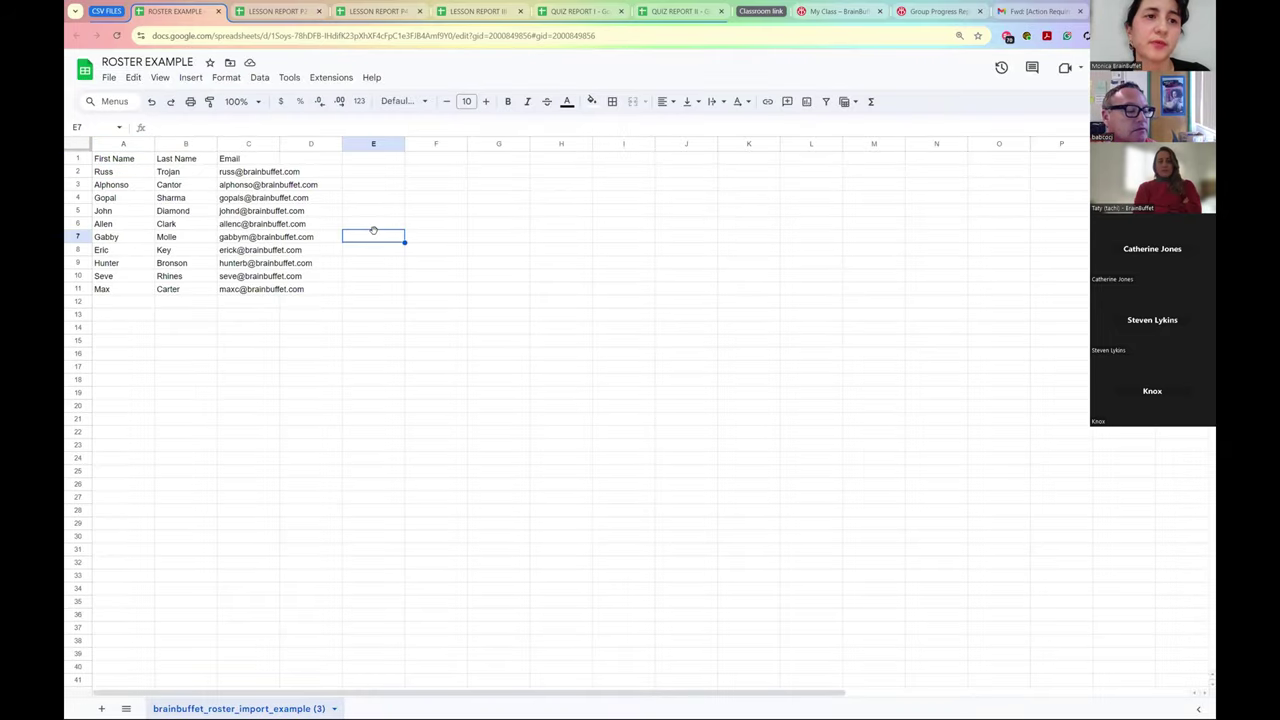
{"action": "left_click", "coordinate": [132, 162]}
{"action": "left_click", "coordinate": [159, 161]}
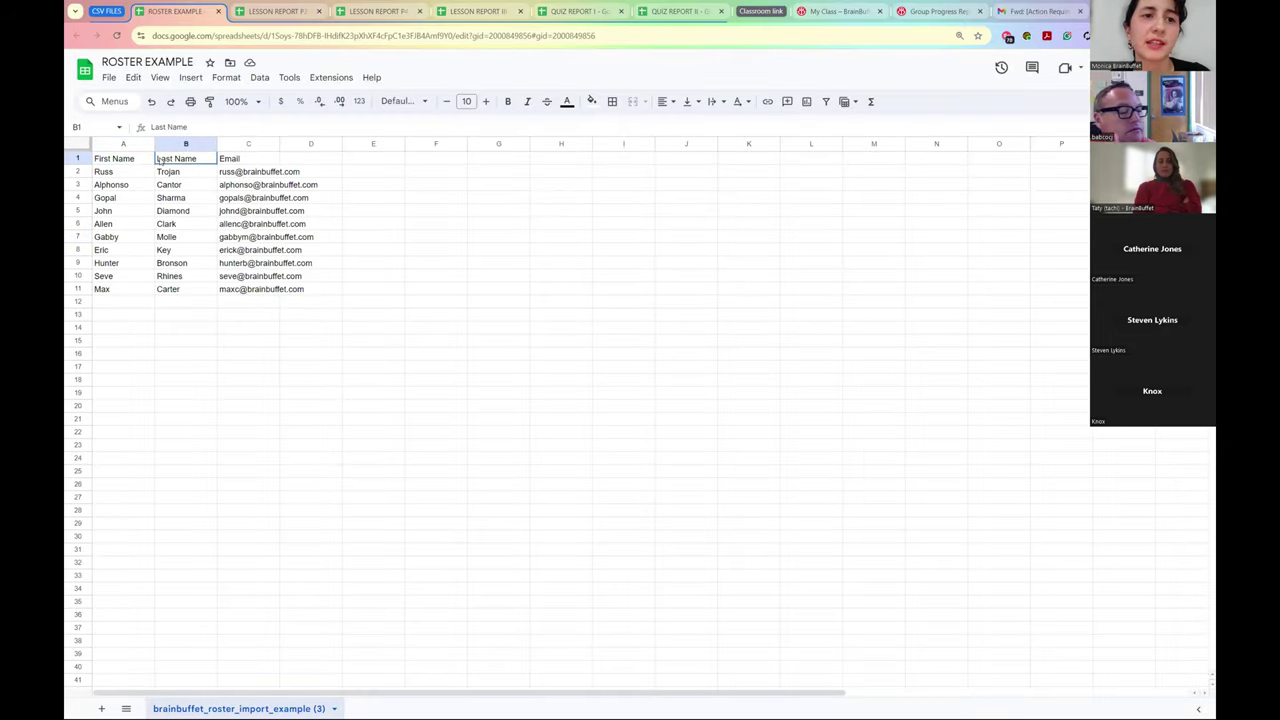
{"action": "left_click", "coordinate": [235, 162]}
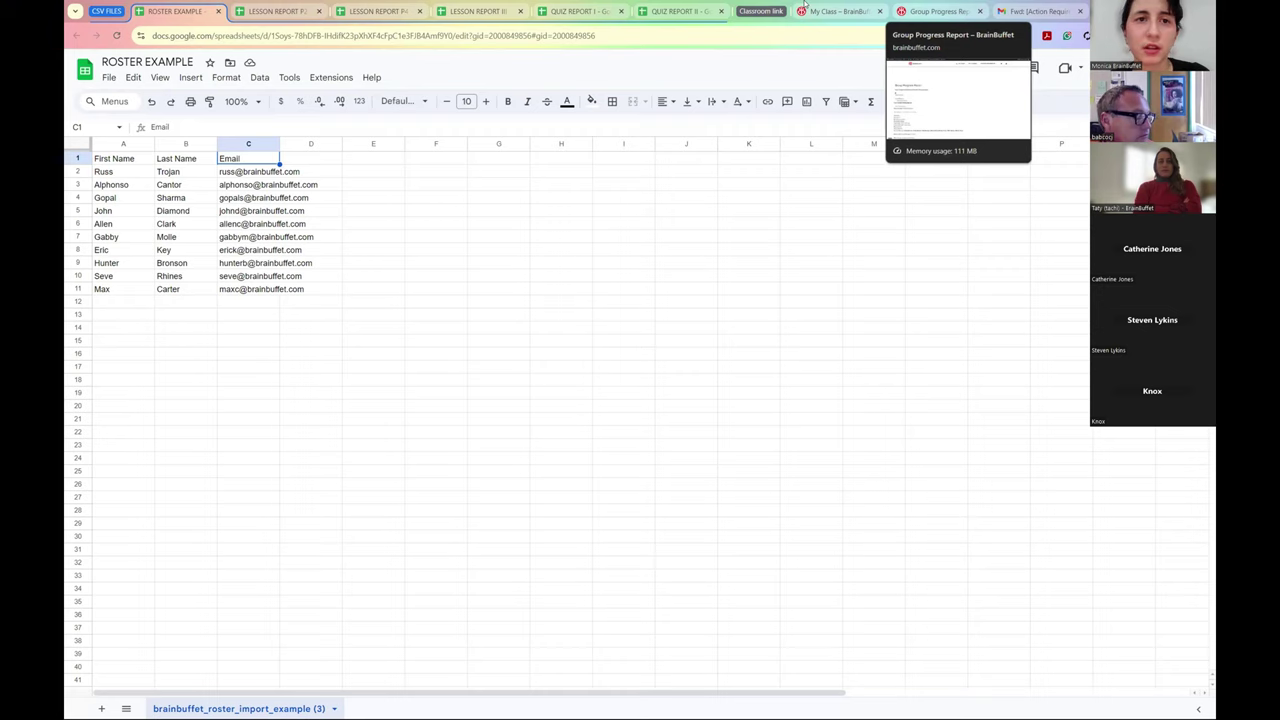
{"action": "left_click", "coordinate": [838, 11]}
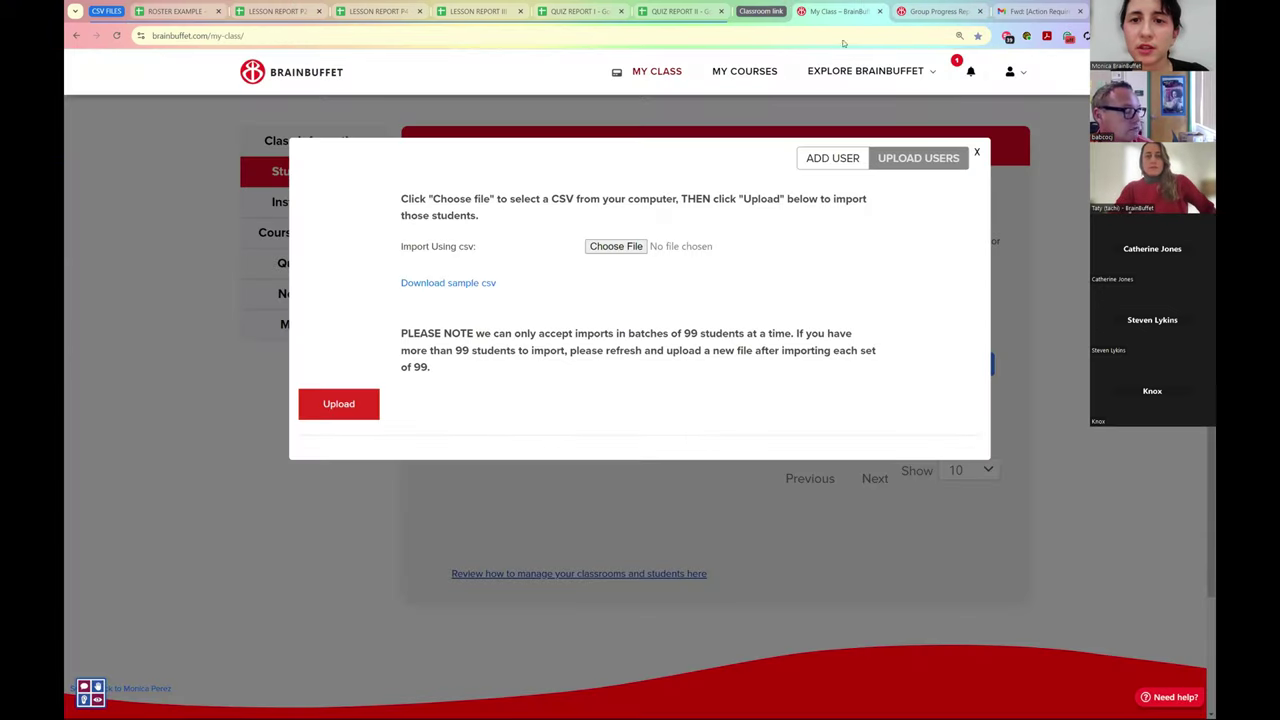
Upload brainbuffet_roster_import_example (11) and scroll through the ten newly enrolled Animation 3 students.
{"action": "left_click", "coordinate": [607, 249]}
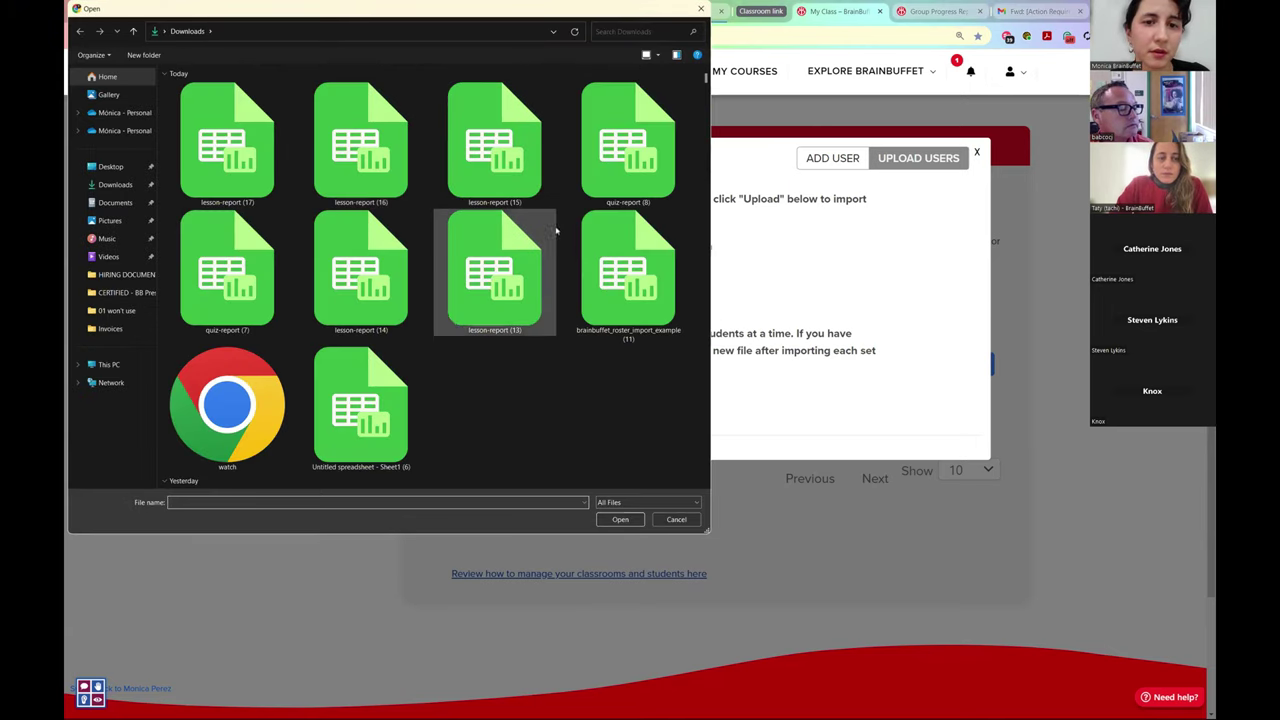
{"action": "left_click", "coordinate": [605, 281]}
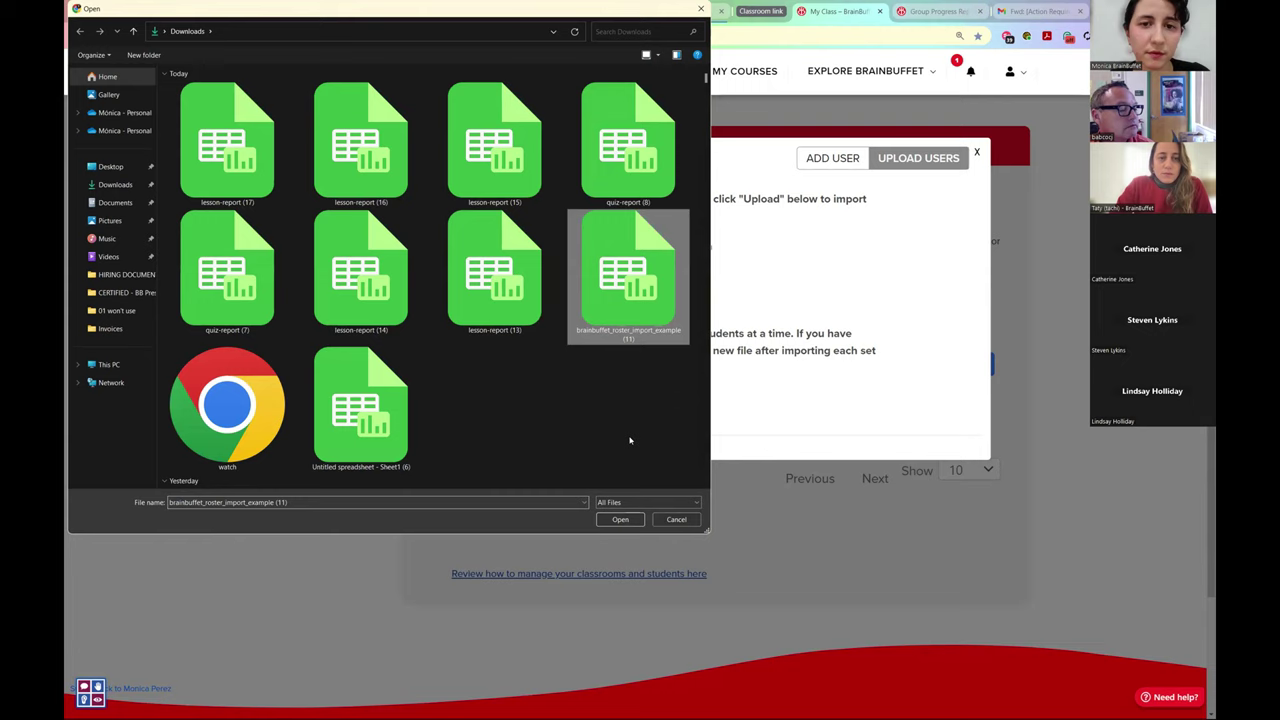
{"action": "left_click", "coordinate": [622, 520]}
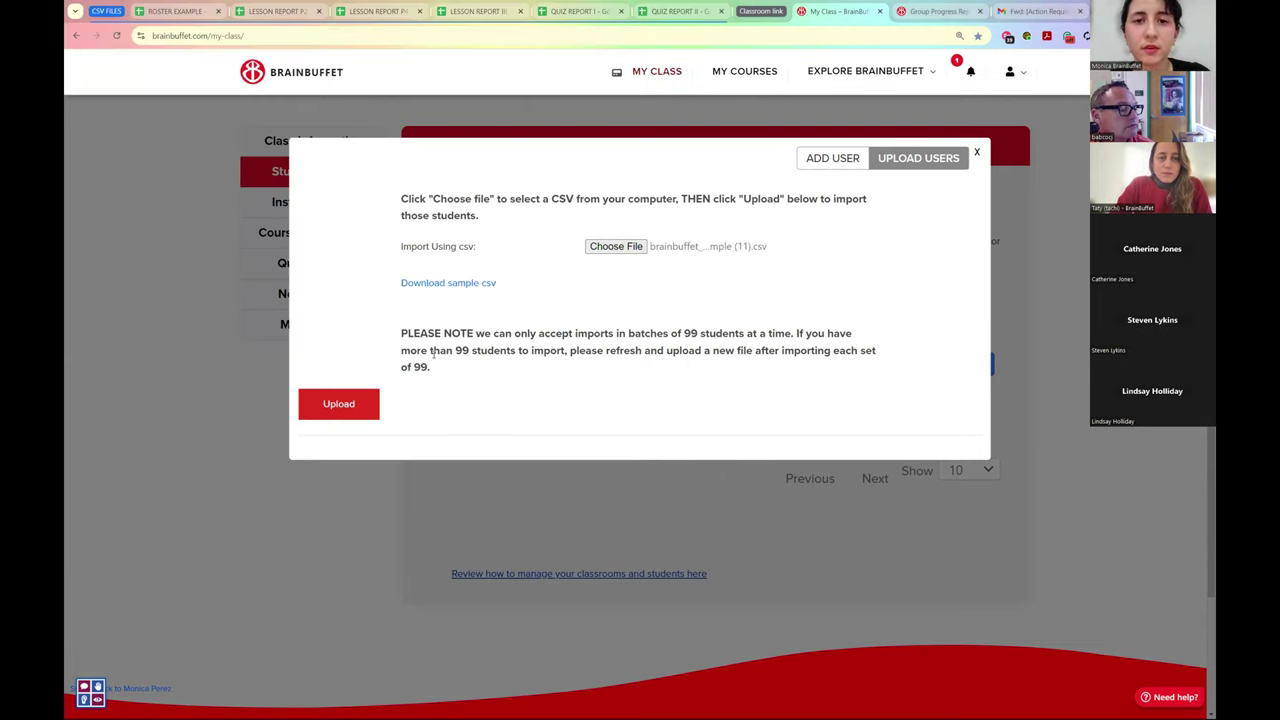
{"action": "left_click", "coordinate": [345, 404]}
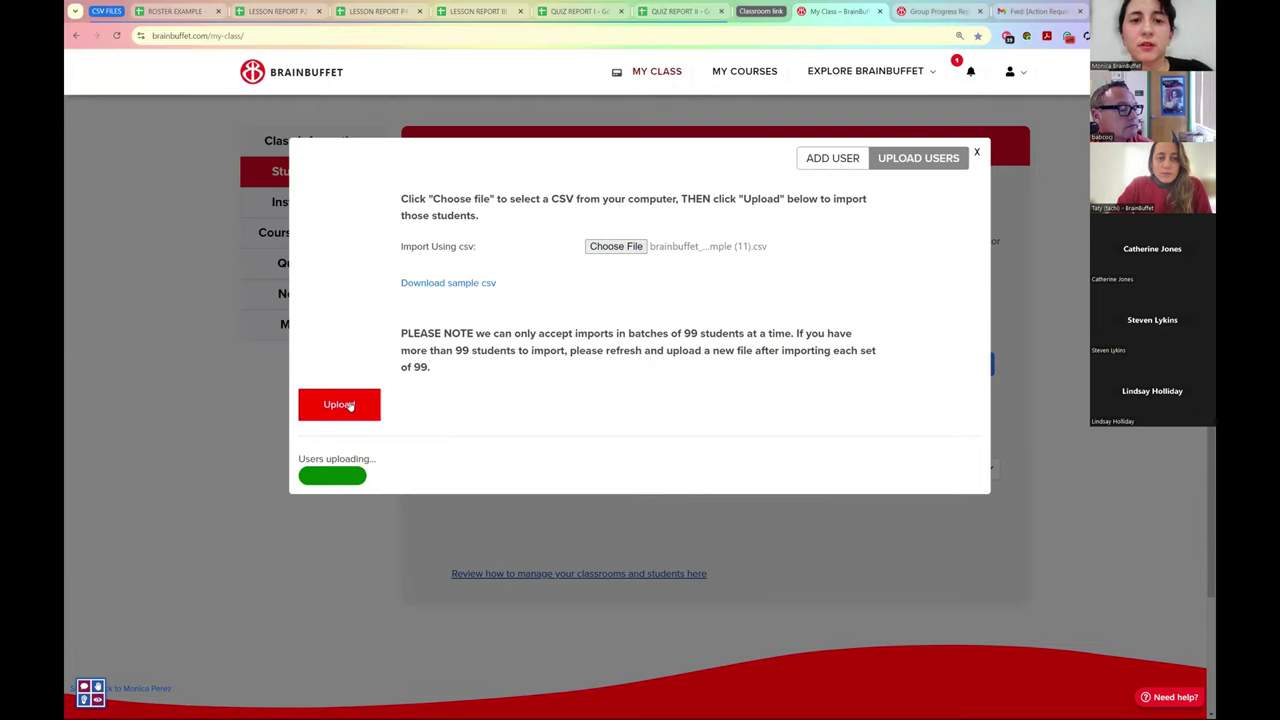
{"action": "scroll", "coordinate": [349, 404], "scroll_direction": "down", "scroll_amount": 2}
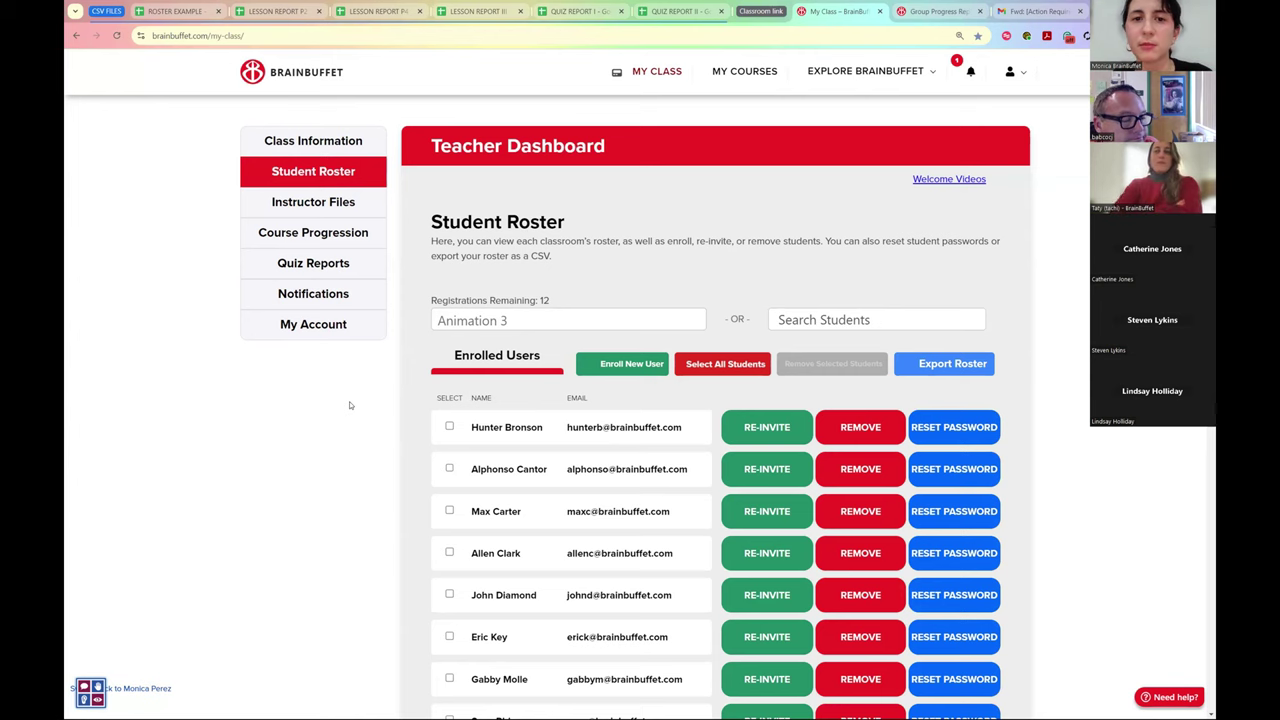
{"action": "scroll", "coordinate": [671, 270], "scroll_direction": "down", "scroll_amount": 3}
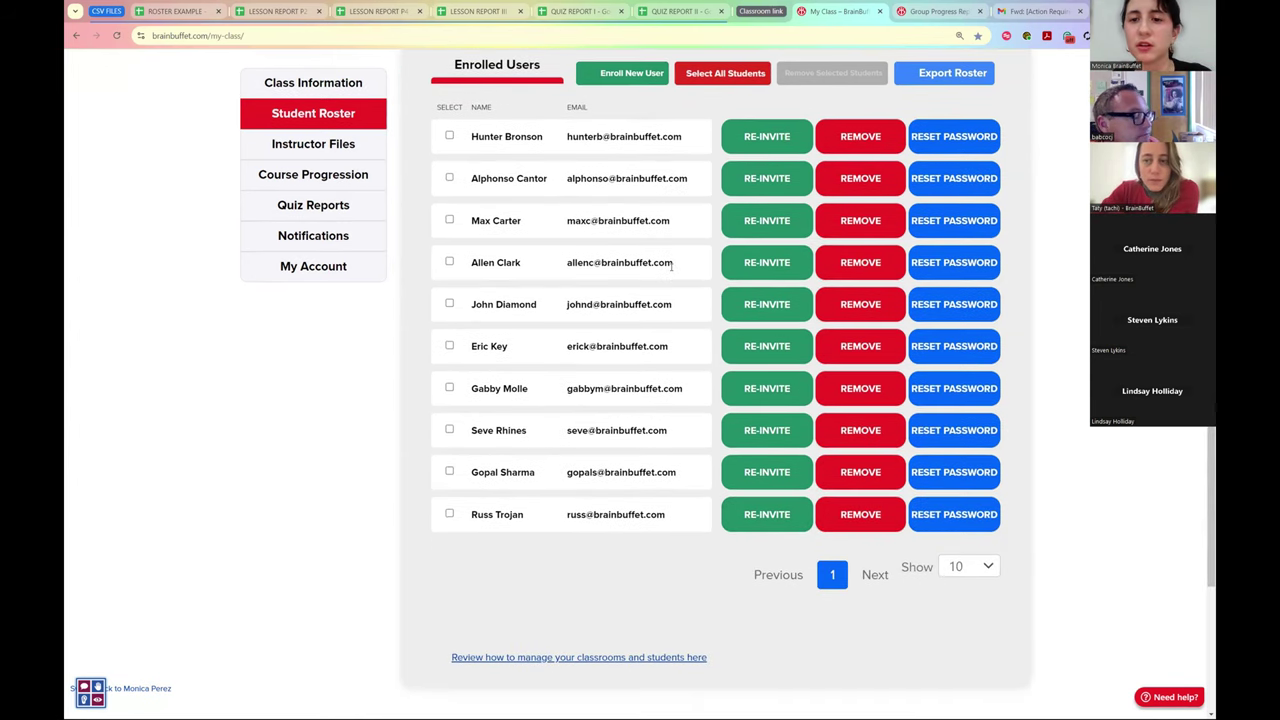
{"action": "scroll", "coordinate": [671, 265], "scroll_direction": "up", "scroll_amount": 1}
{"action": "scroll", "coordinate": [671, 268], "scroll_direction": "up", "scroll_amount": 1}
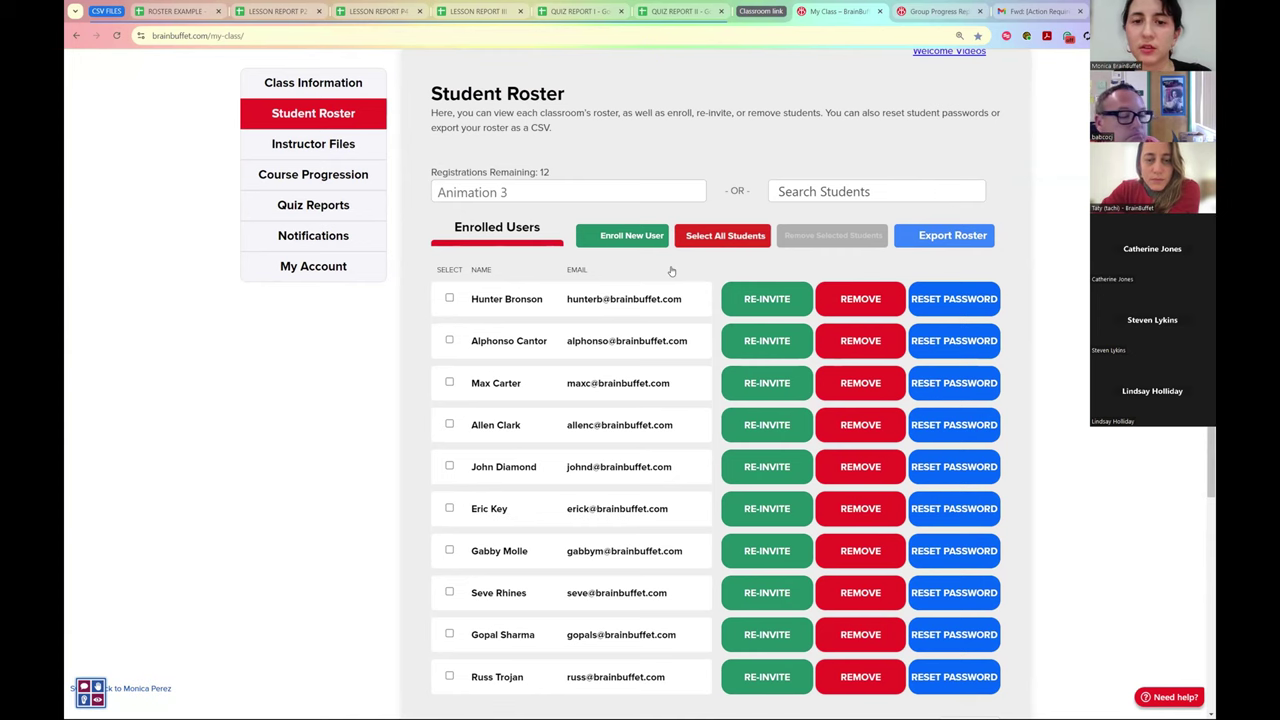
{"action": "scroll", "coordinate": [662, 156], "scroll_direction": "up", "scroll_amount": 3}
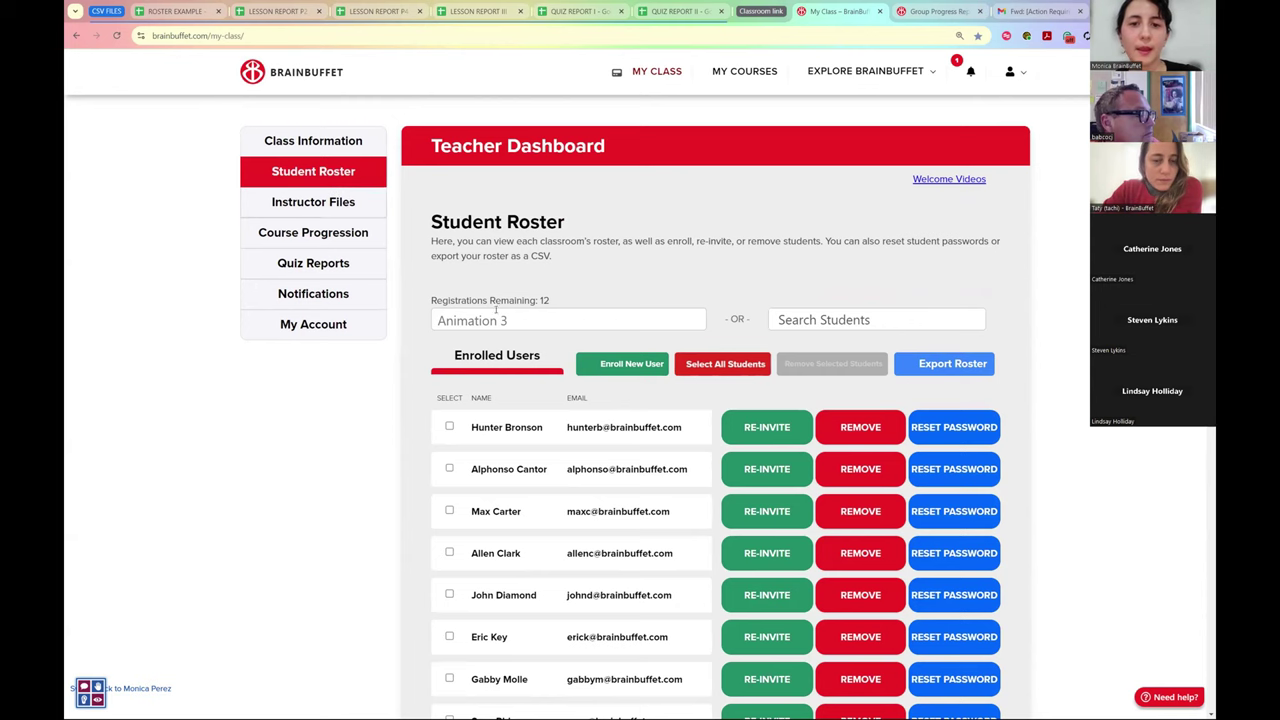
Go from Instructor Files to the Autodesk Fusion card's Google Drive Teacher Files folder.
{"action": "left_click", "coordinate": [347, 211]}
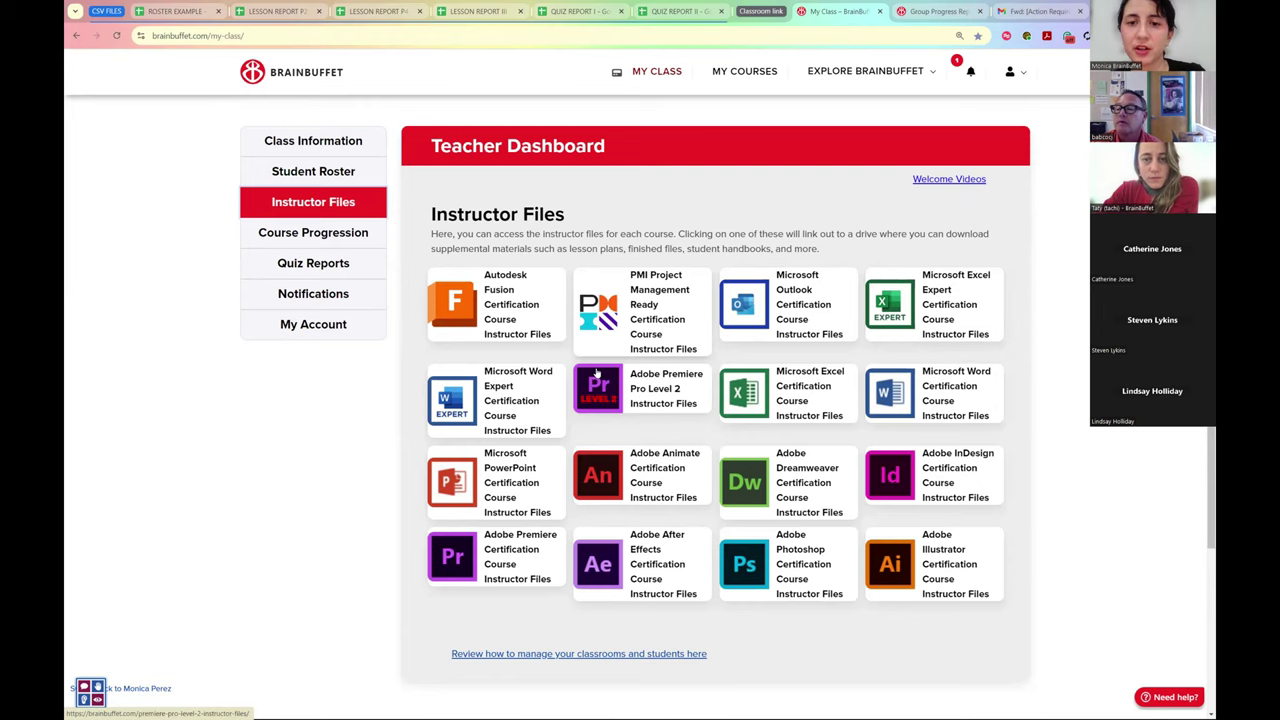
{"action": "scroll", "coordinate": [605, 362], "scroll_direction": "down", "scroll_amount": 2}
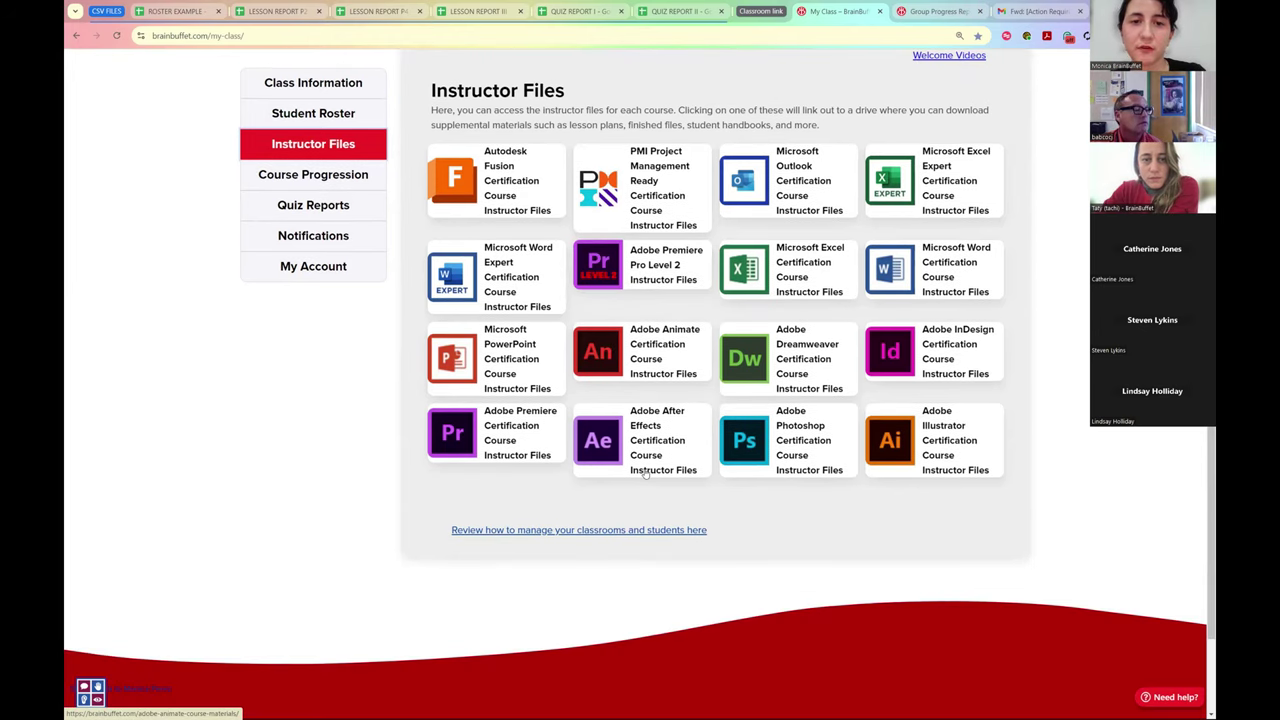
{"action": "scroll", "coordinate": [500, 454], "scroll_direction": "up", "scroll_amount": 2}
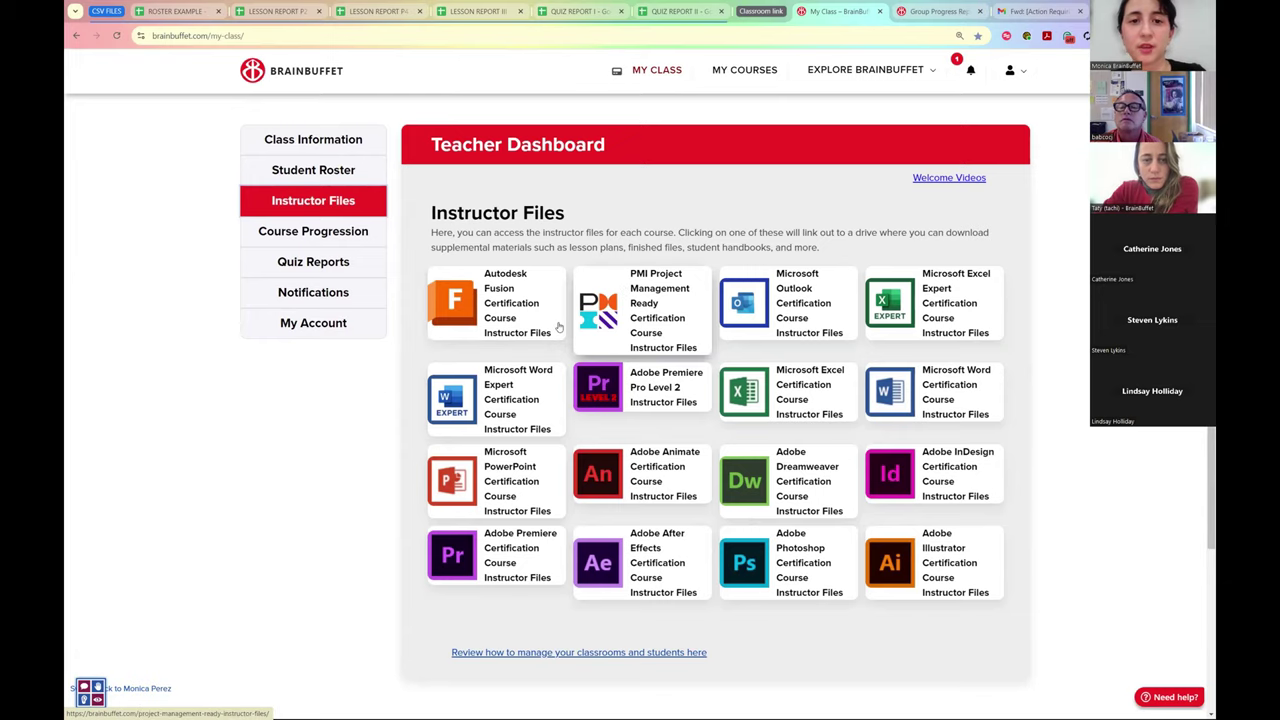
{"action": "left_click", "coordinate": [489, 300]}
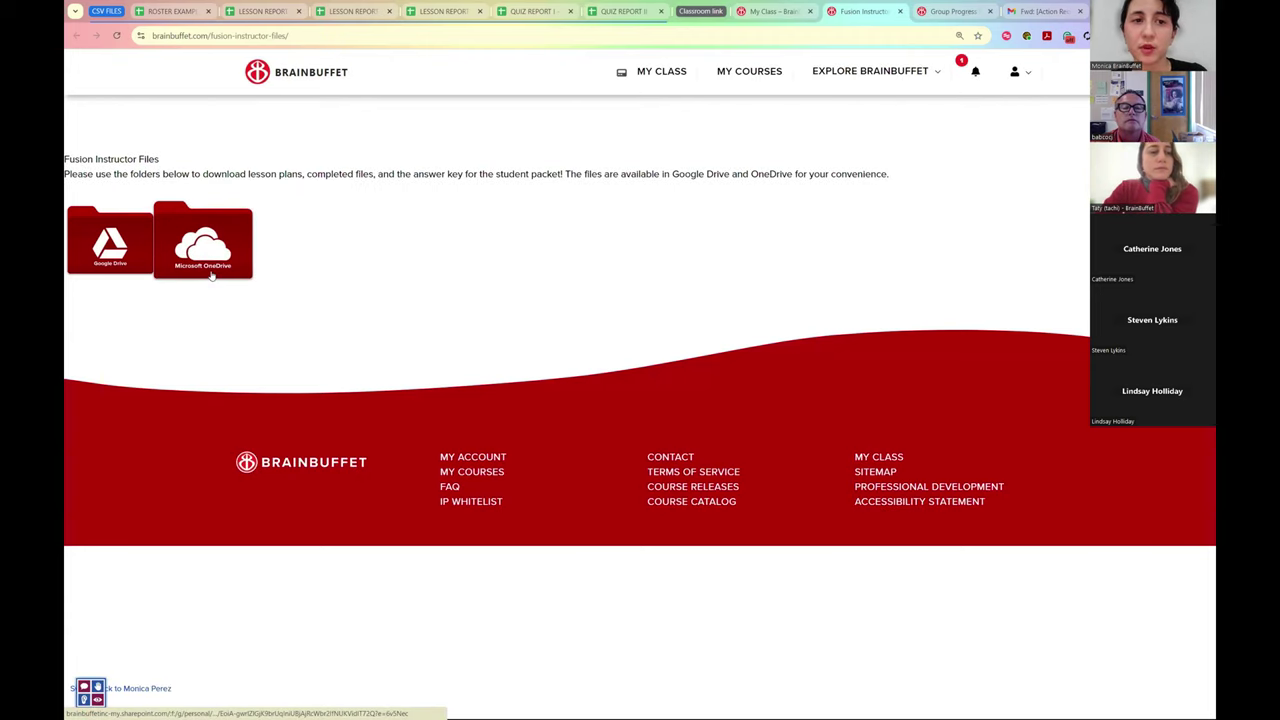
{"action": "left_click", "coordinate": [118, 259]}
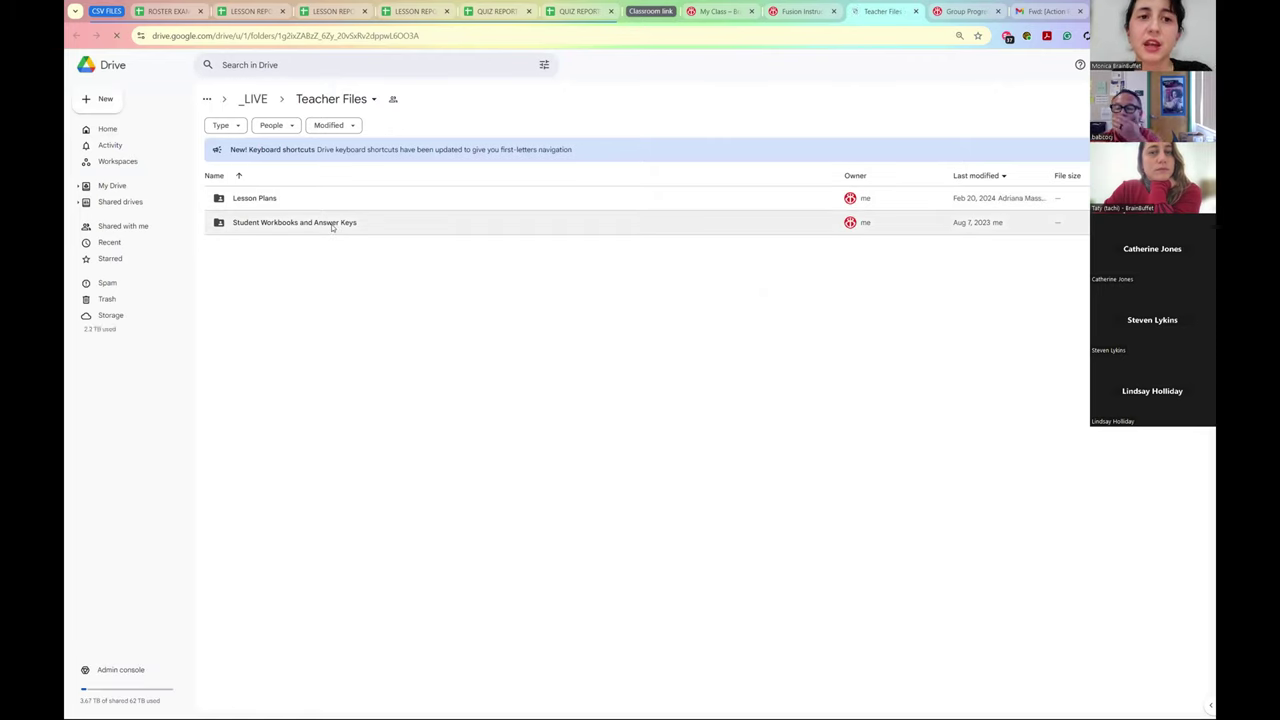
Open the Lesson Plans folder and then its Module 1 folder.
{"action": "left_click", "coordinate": [366, 195]}
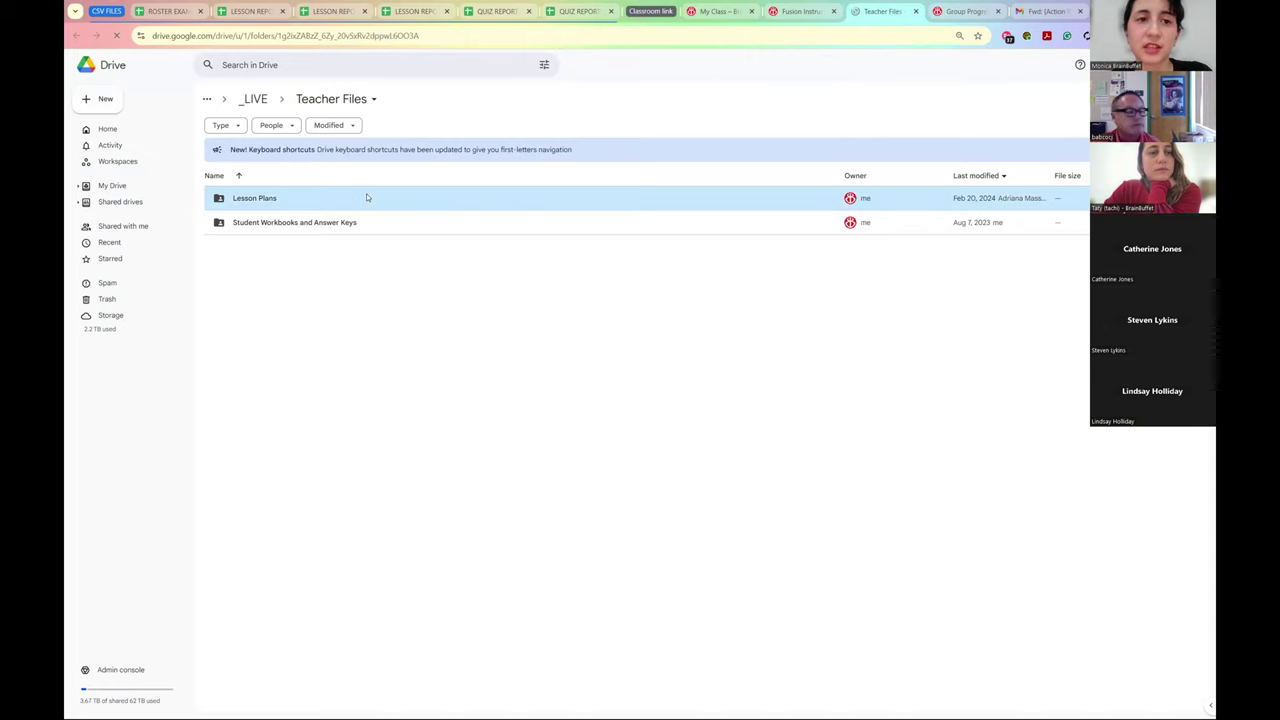
{"action": "double_click", "coordinate": [366, 195]}
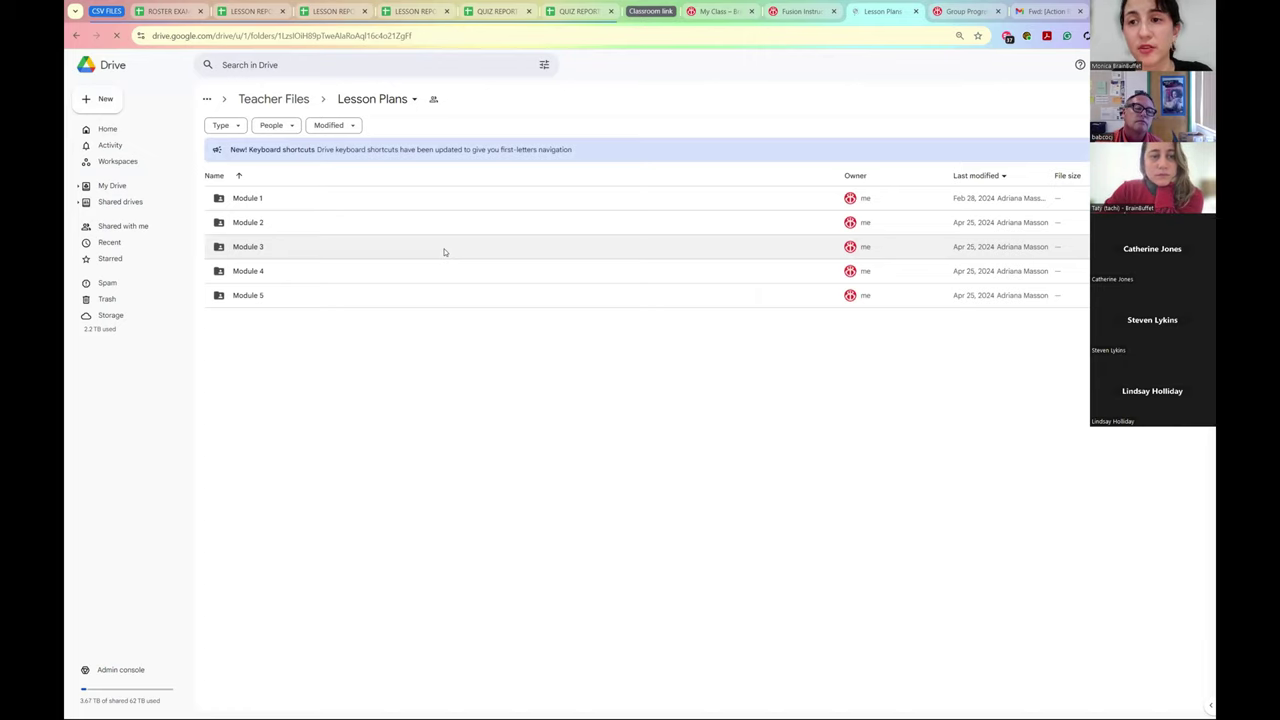
{"action": "left_click", "coordinate": [351, 197]}
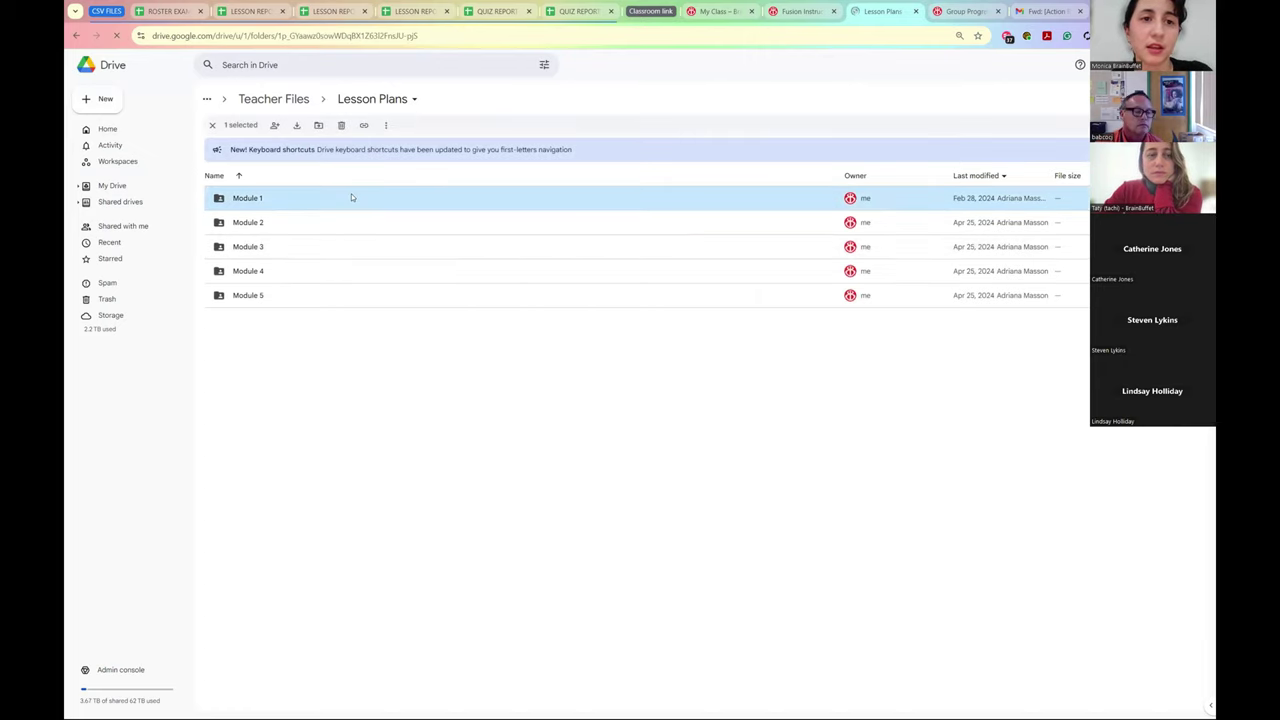
{"action": "double_click", "coordinate": [351, 197]}
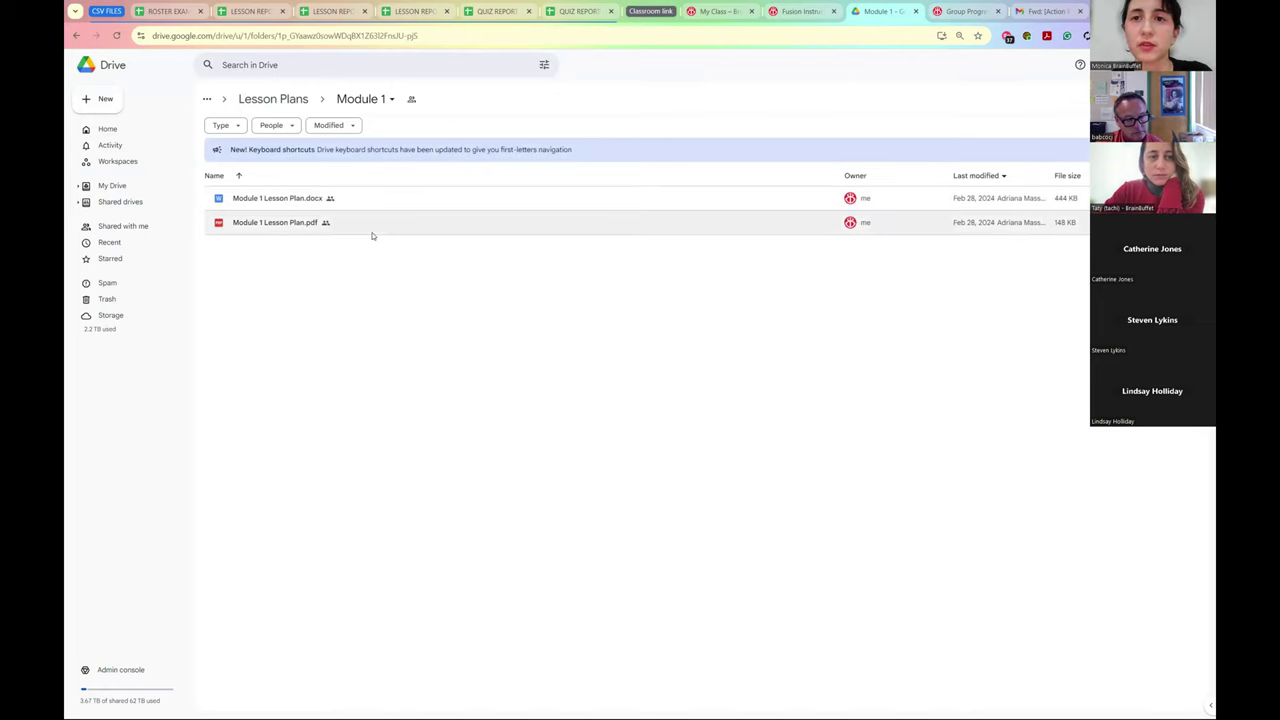
Check the Fusion instructor files and BrainBuffet dashboard tabs, then select Module 1 Lesson Plan.pdf.
{"action": "left_click", "coordinate": [798, 11]}
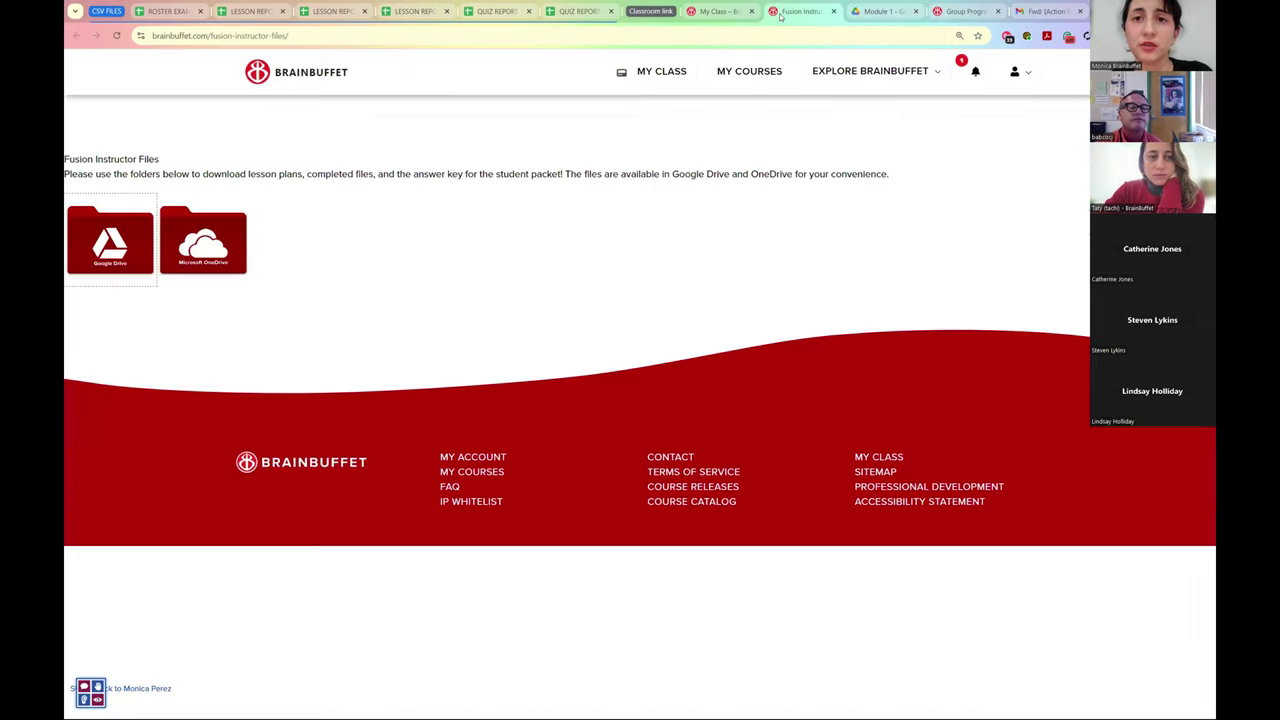
{"action": "left_click", "coordinate": [724, 11]}
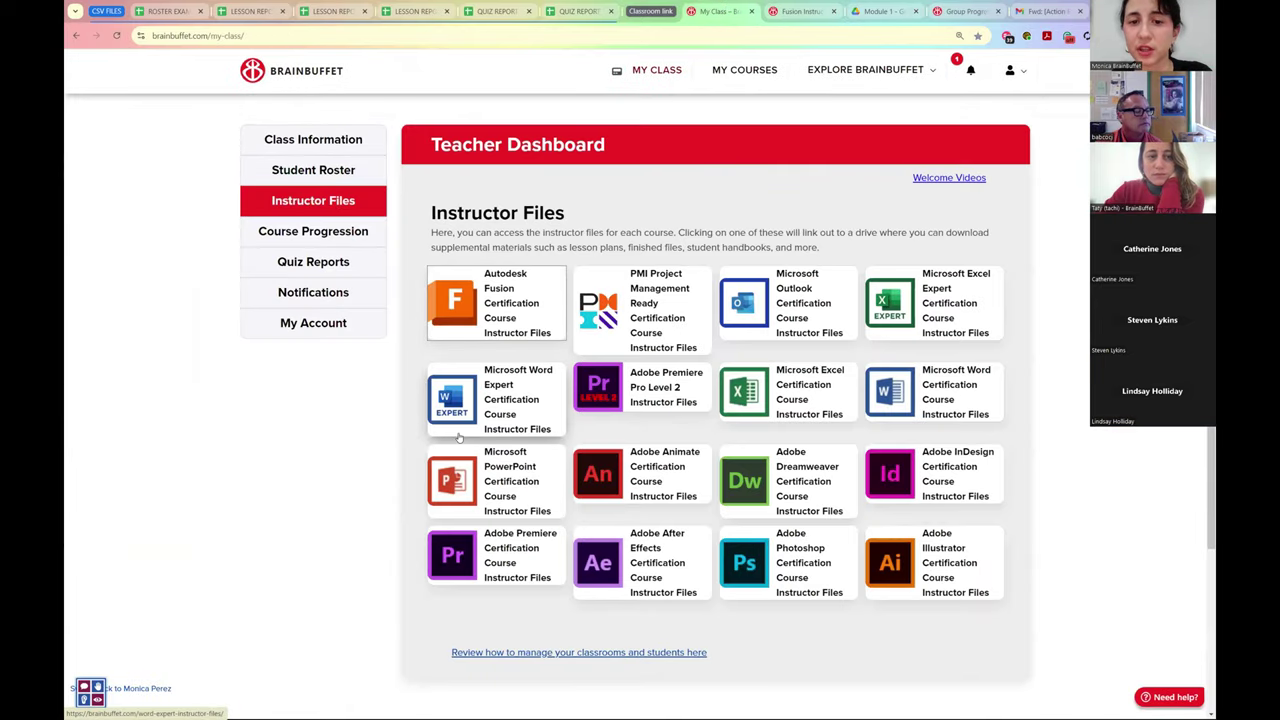
{"action": "scroll", "coordinate": [458, 437], "scroll_direction": "down", "scroll_amount": 2}
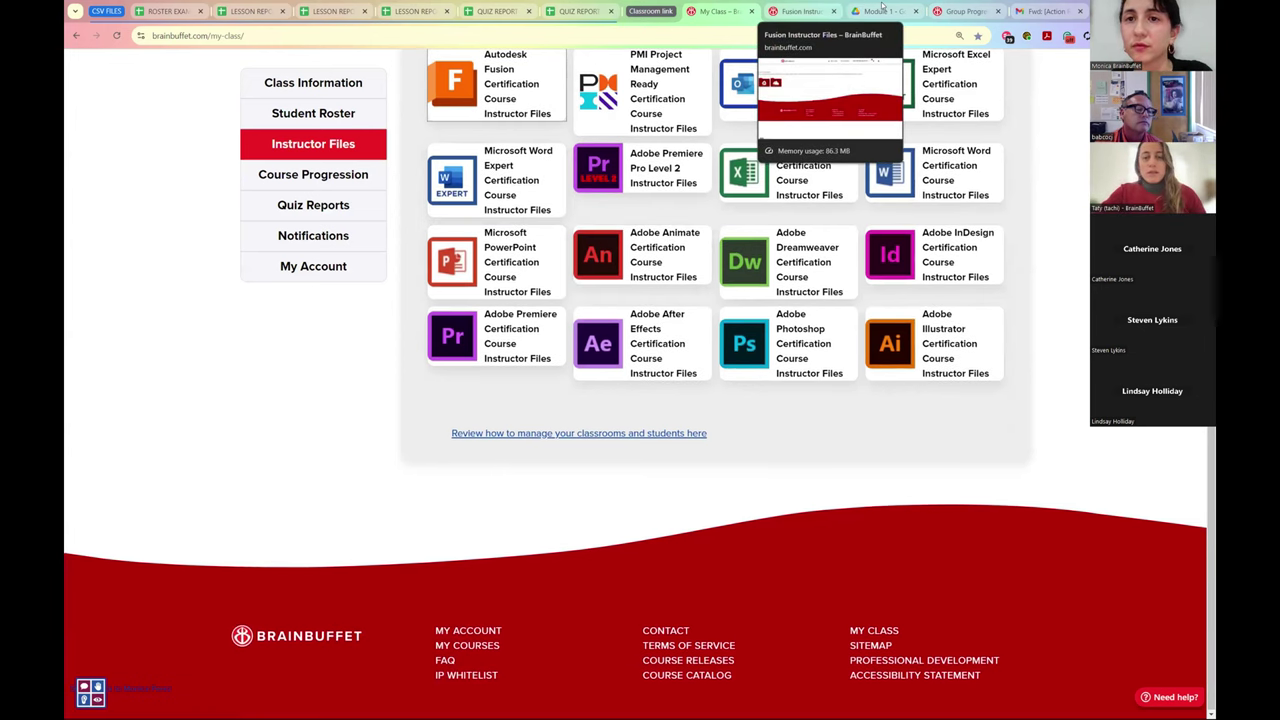
{"action": "left_click", "coordinate": [866, 10]}
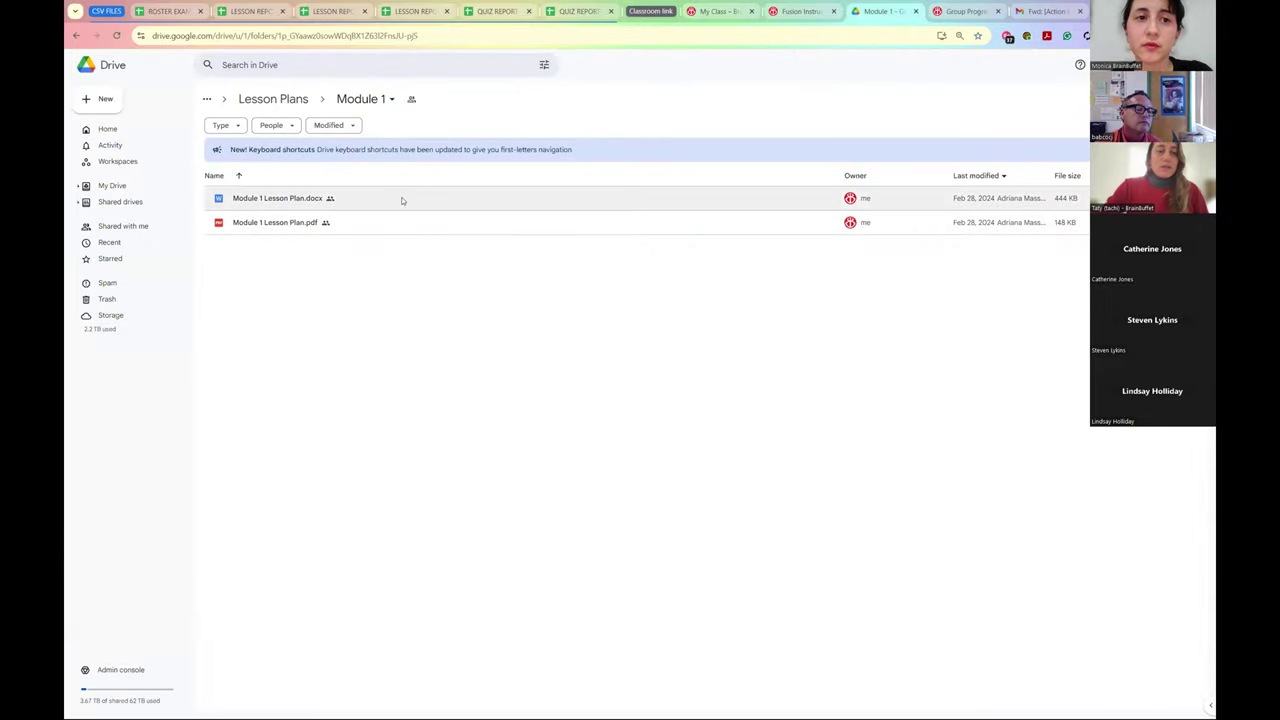
{"action": "left_click", "coordinate": [401, 226]}
Preview Module 1 Lesson Plan.pdf and read down to the Fusion Project 1 25-point scoring rubric.
{"action": "double_click", "coordinate": [401, 228]}
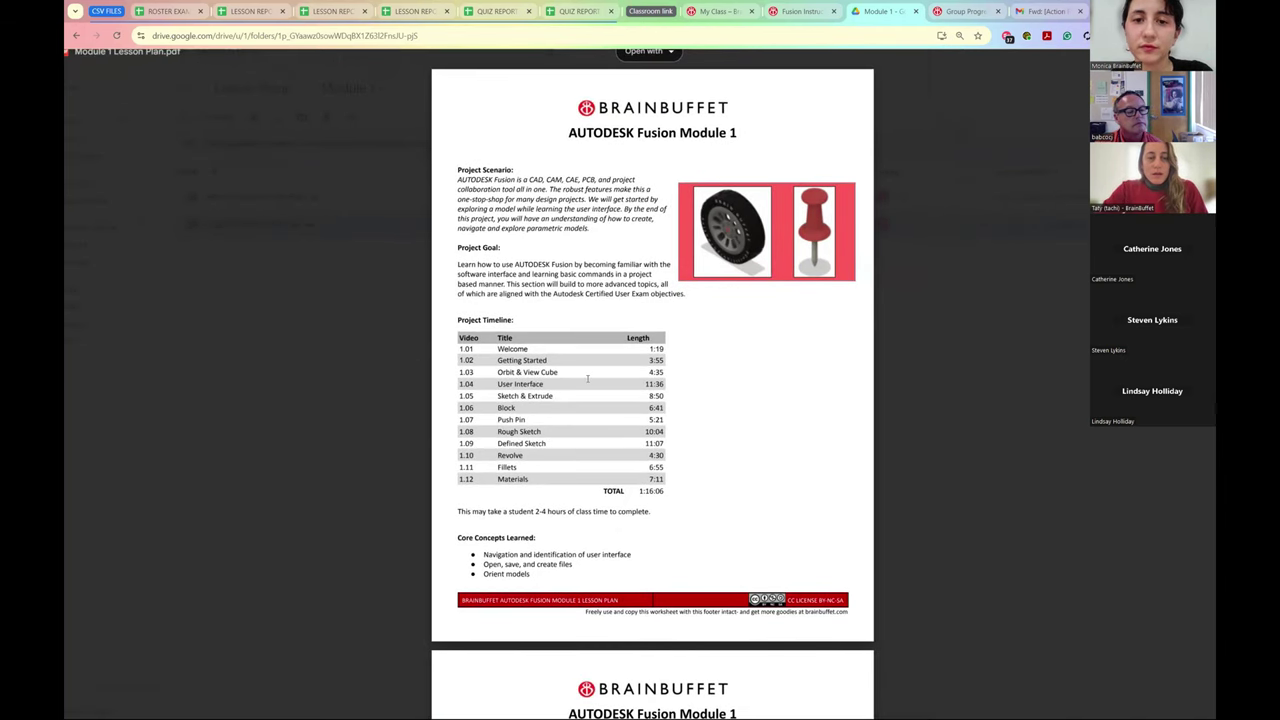
{"action": "scroll", "coordinate": [473, 446], "scroll_direction": "down", "scroll_amount": 2}
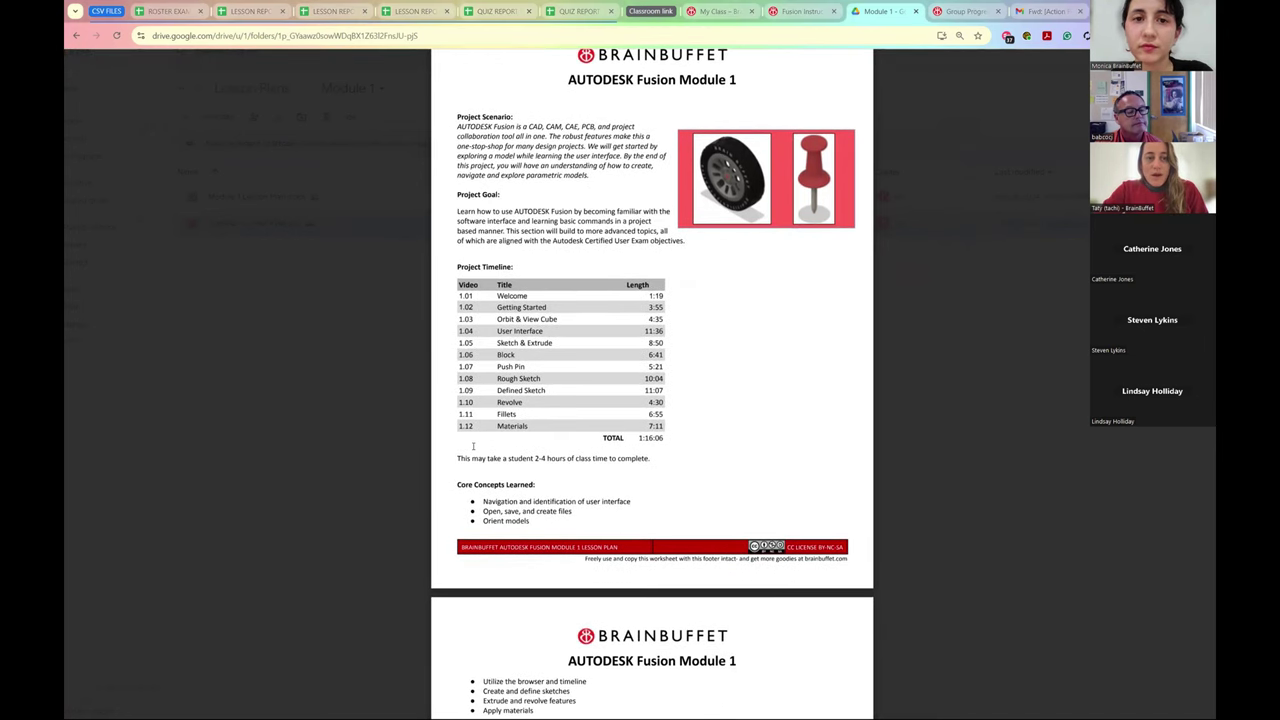
{"action": "scroll", "coordinate": [473, 446], "scroll_direction": "down", "scroll_amount": 5}
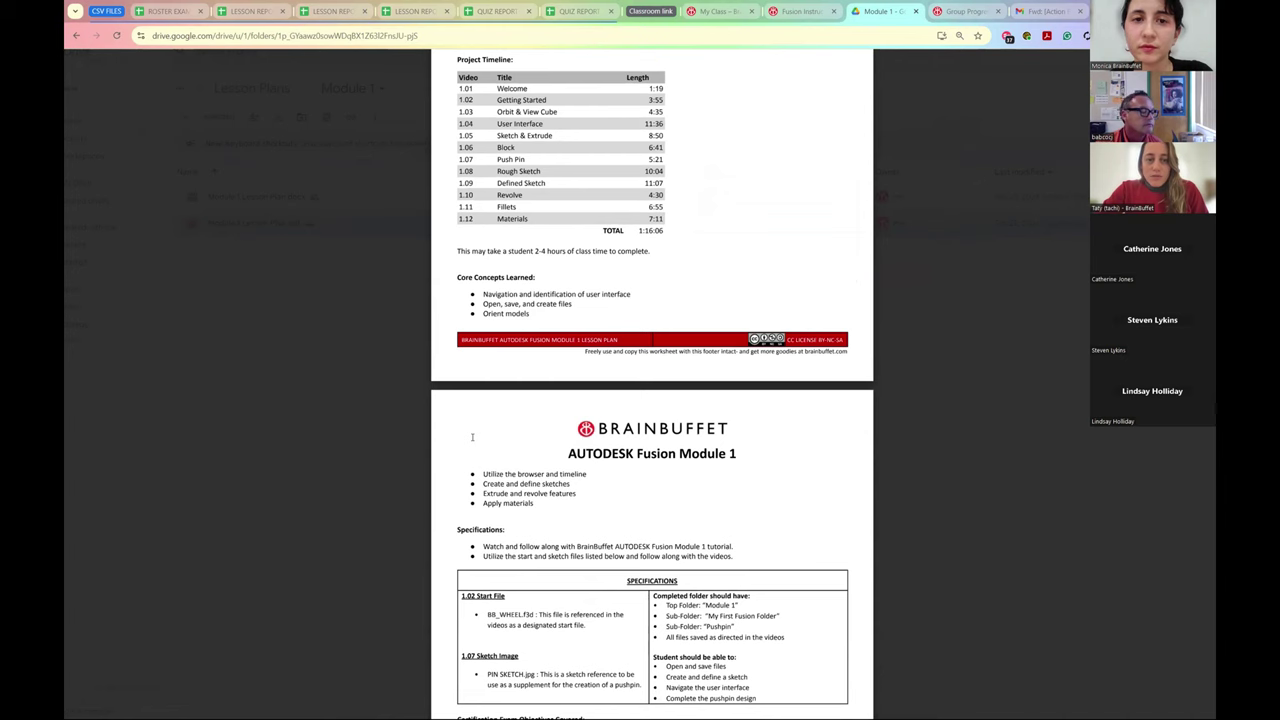
{"action": "scroll", "coordinate": [473, 437], "scroll_direction": "up", "scroll_amount": 3}
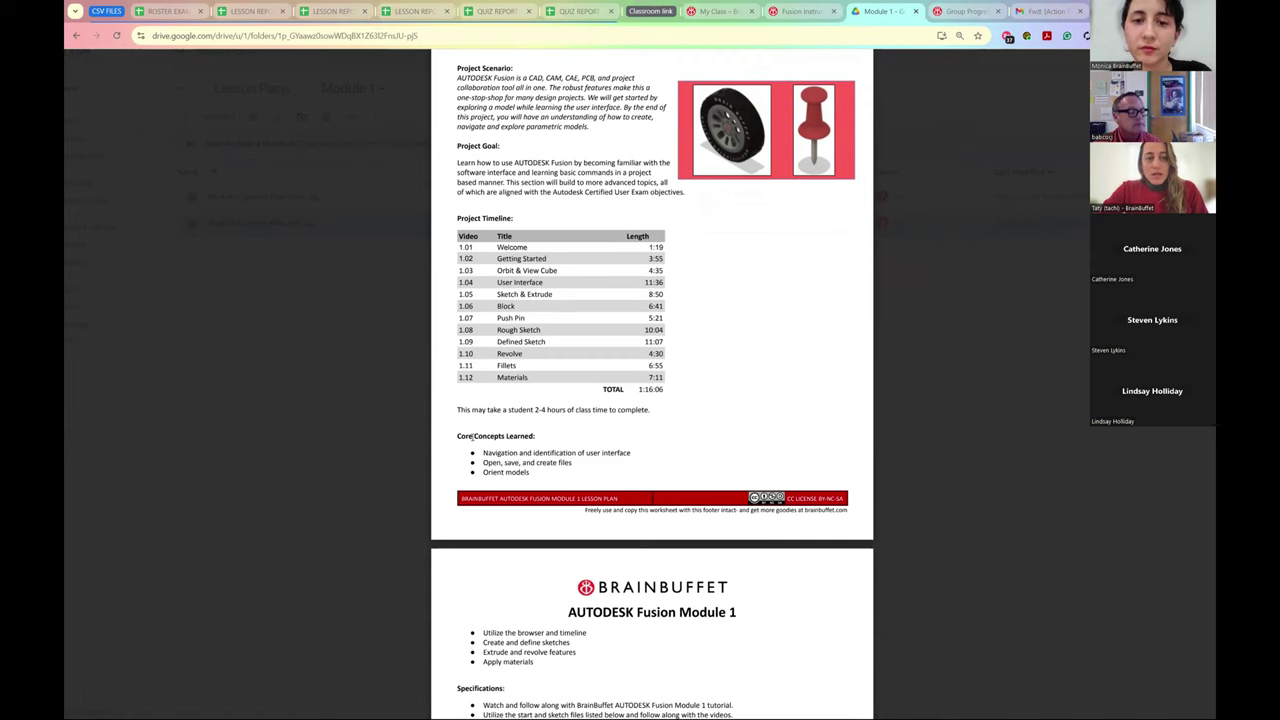
{"action": "scroll", "coordinate": [473, 437], "scroll_direction": "down", "scroll_amount": 2}
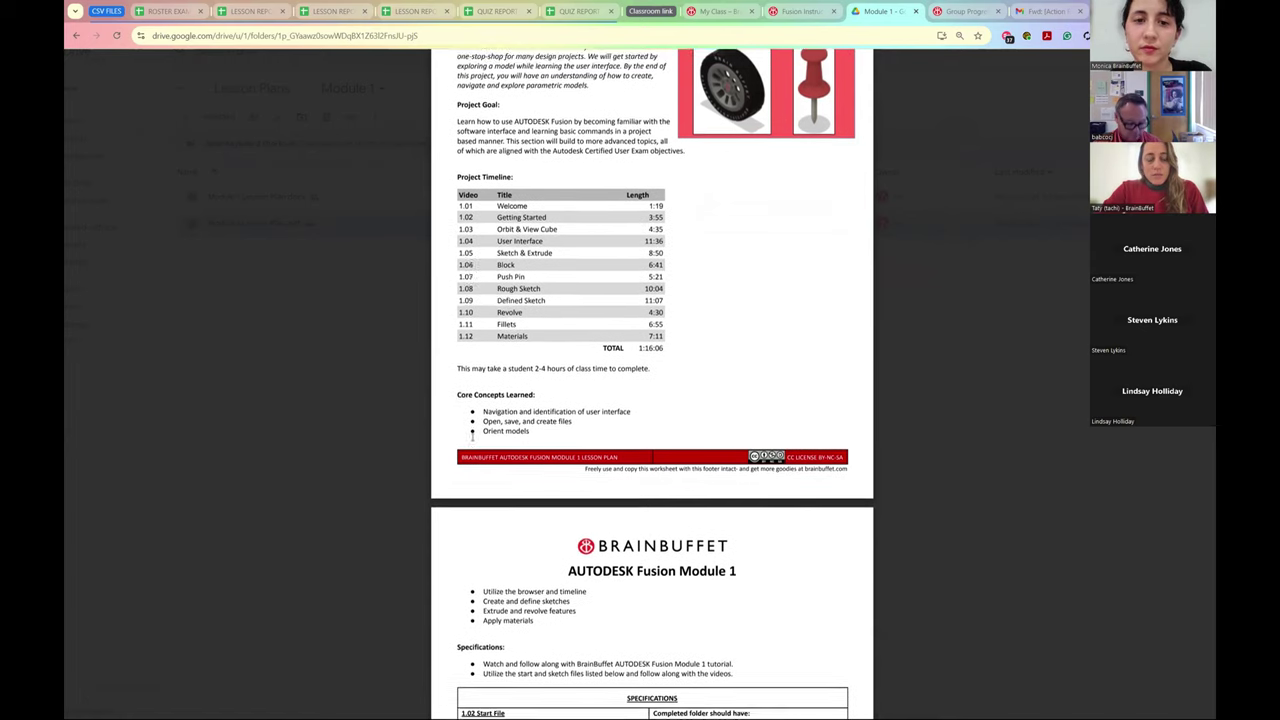
{"action": "scroll", "coordinate": [473, 437], "scroll_direction": "down", "scroll_amount": 1}
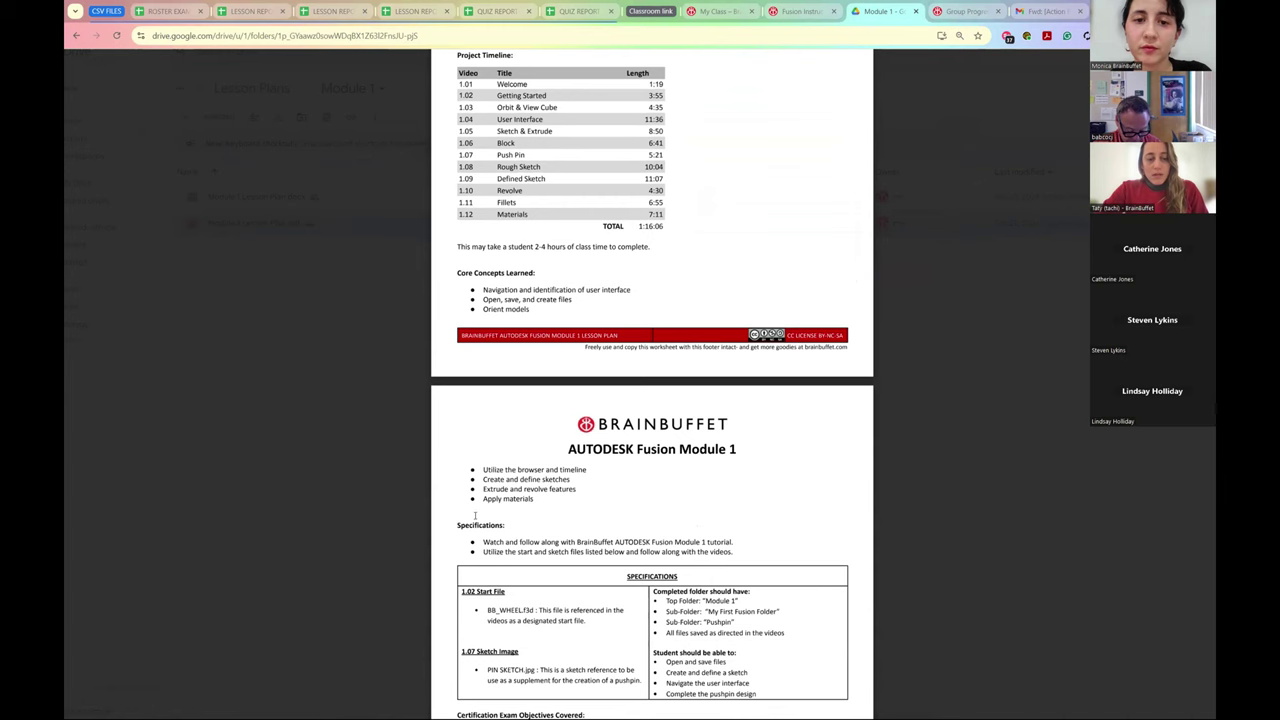
{"action": "scroll", "coordinate": [475, 515], "scroll_direction": "down", "scroll_amount": 5}
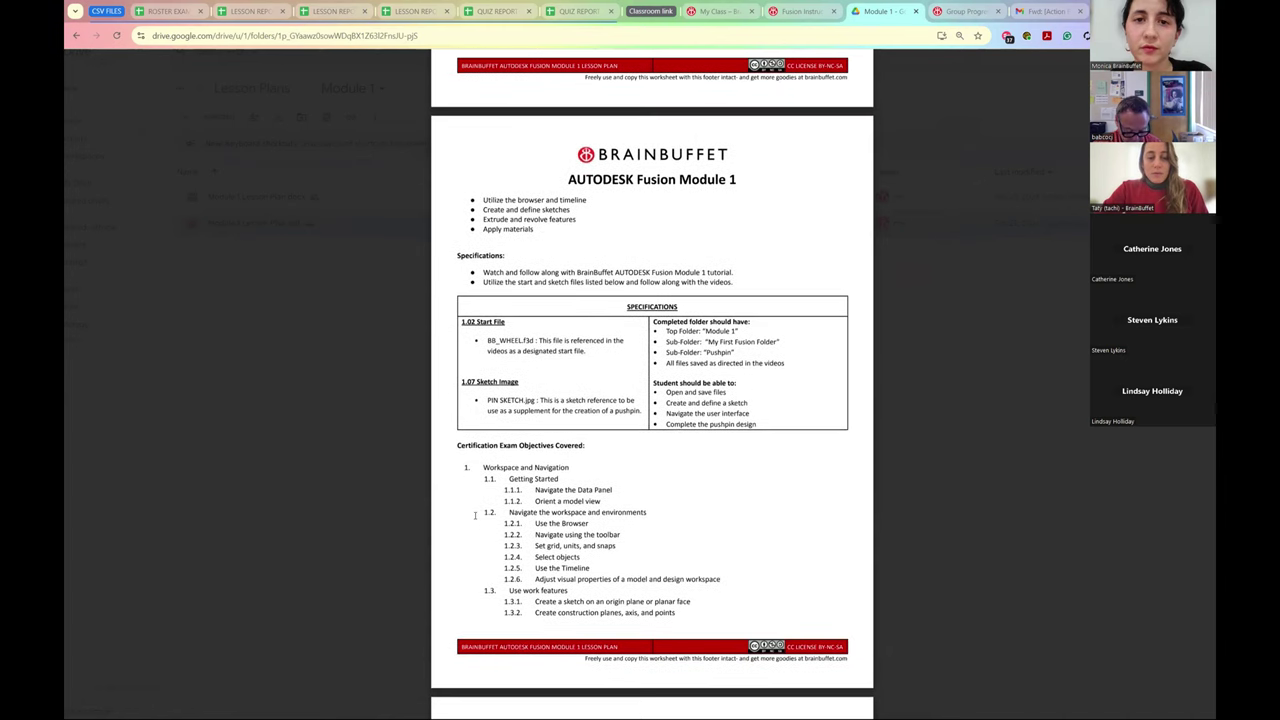
{"action": "scroll", "coordinate": [475, 515], "scroll_direction": "down", "scroll_amount": 2}
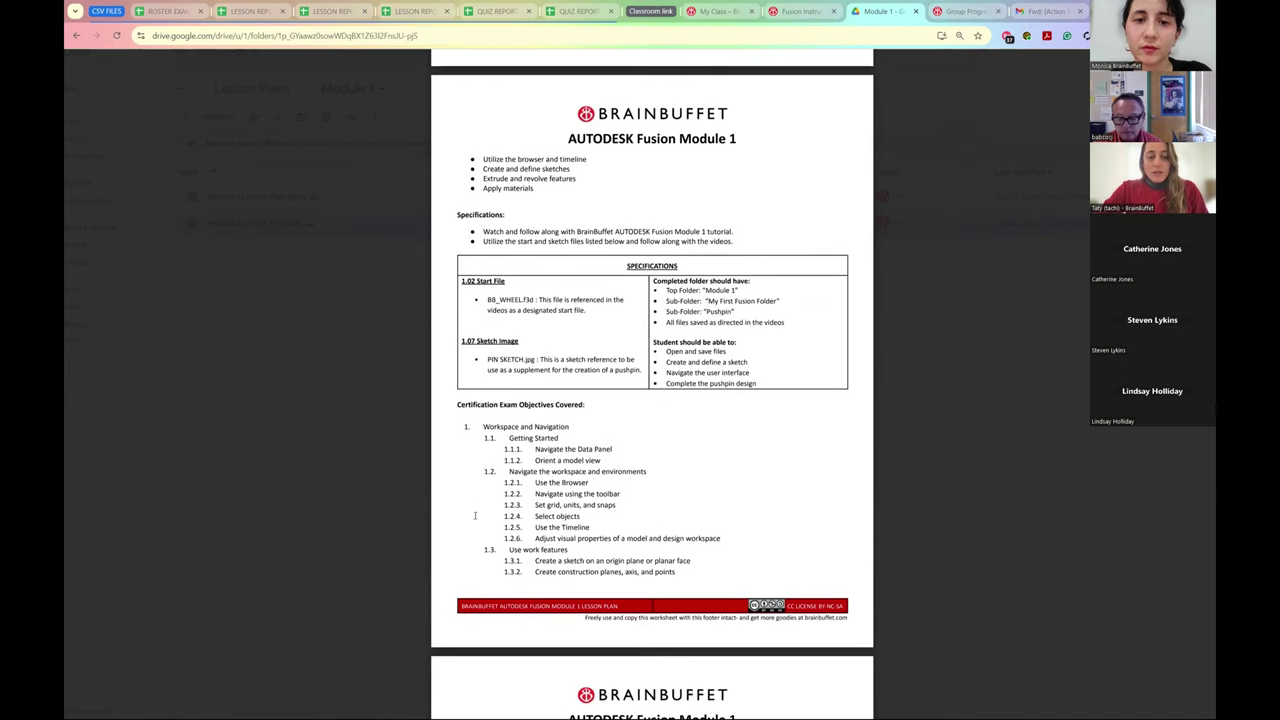
{"action": "scroll", "coordinate": [475, 515], "scroll_direction": "down", "scroll_amount": 3}
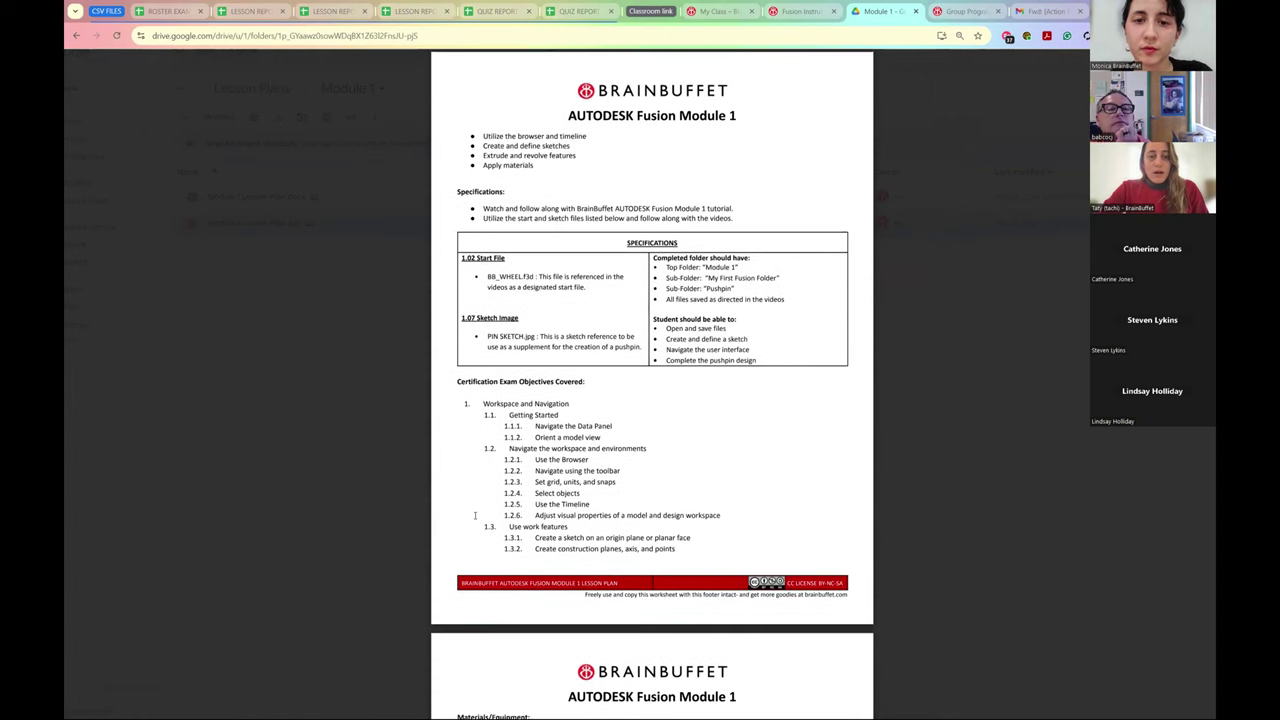
{"action": "scroll", "coordinate": [475, 515], "scroll_direction": "down", "scroll_amount": 4}
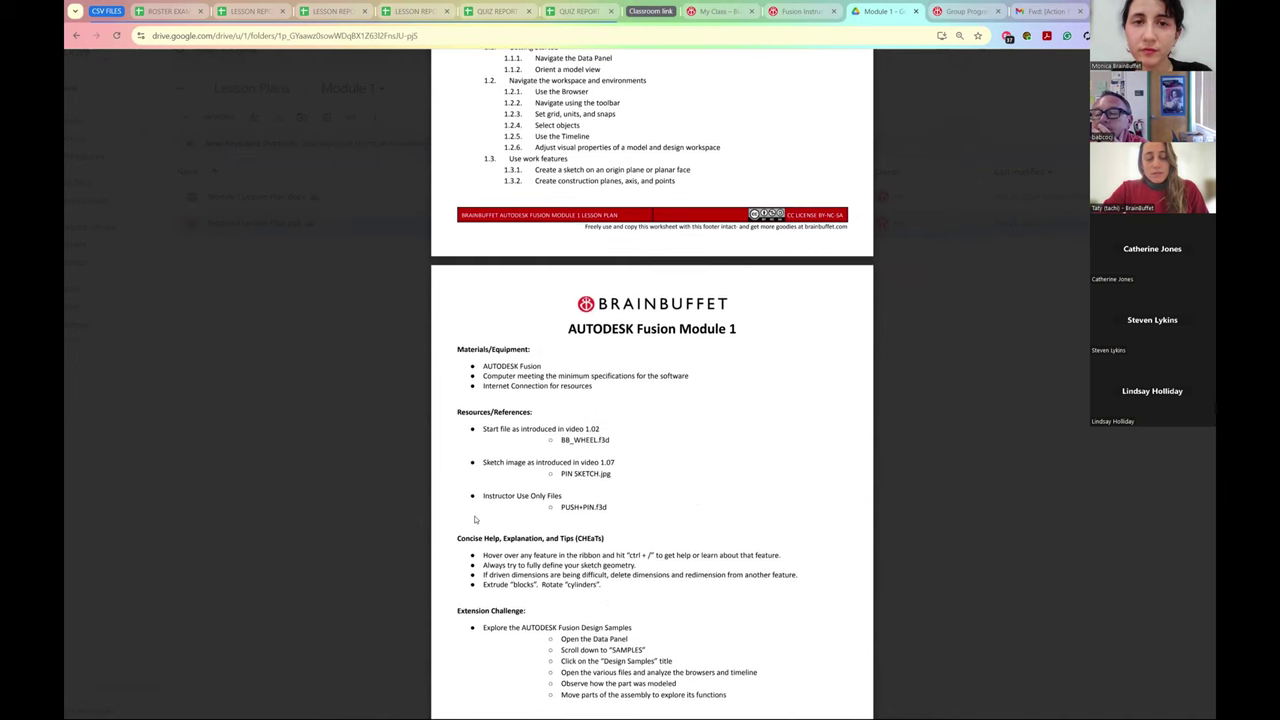
{"action": "scroll", "coordinate": [475, 519], "scroll_direction": "up", "scroll_amount": 1}
{"action": "scroll", "coordinate": [475, 519], "scroll_direction": "down", "scroll_amount": 3}
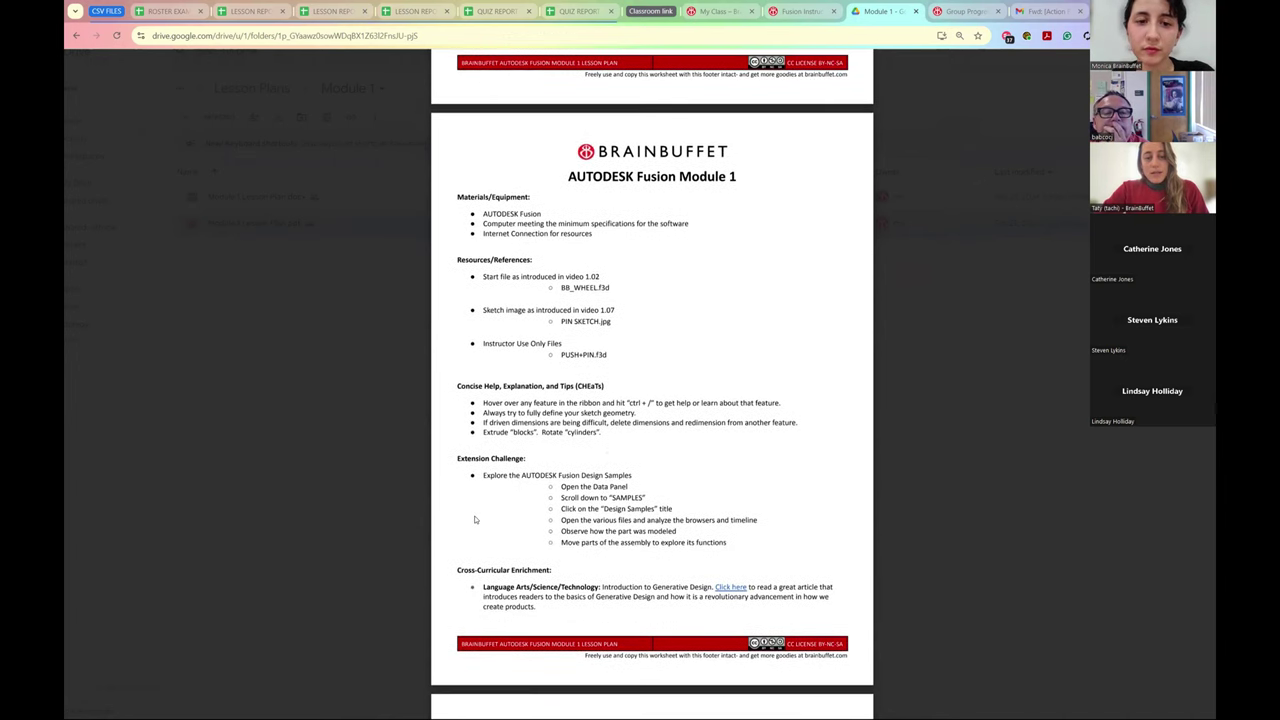
{"action": "scroll", "coordinate": [475, 515], "scroll_direction": "down", "scroll_amount": 7}
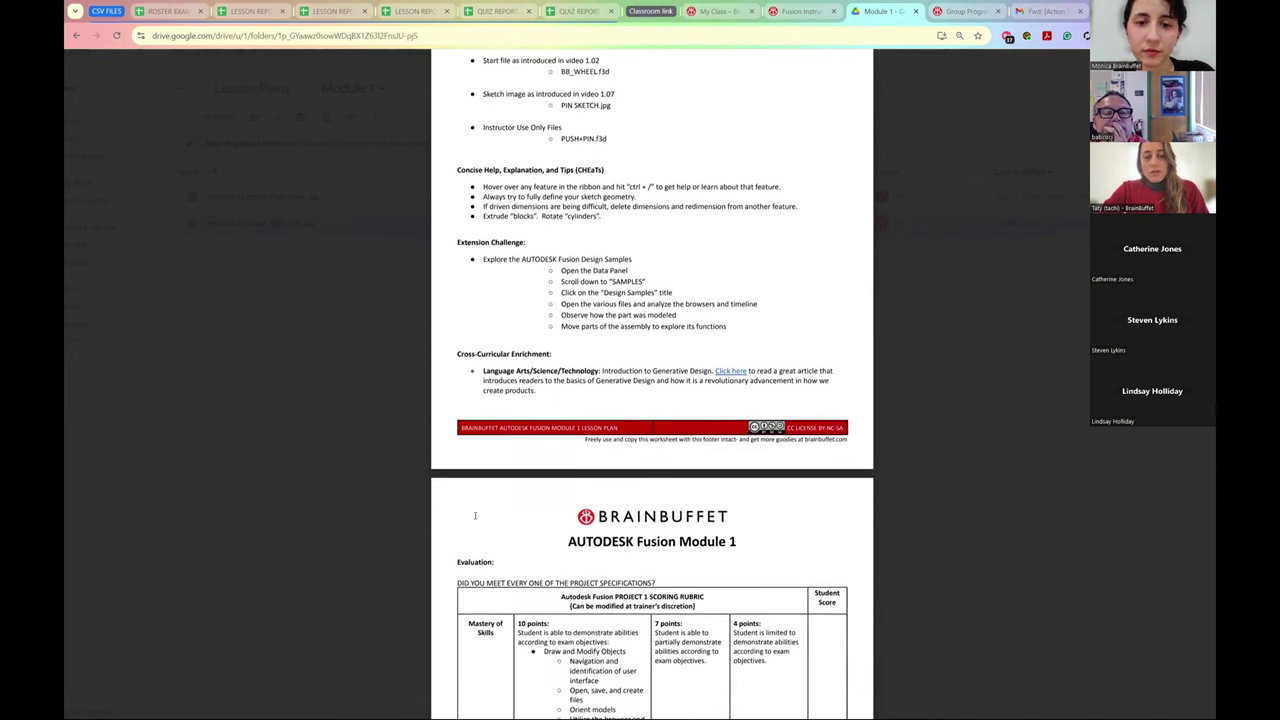
{"action": "scroll", "coordinate": [475, 515], "scroll_direction": "down", "scroll_amount": 2}
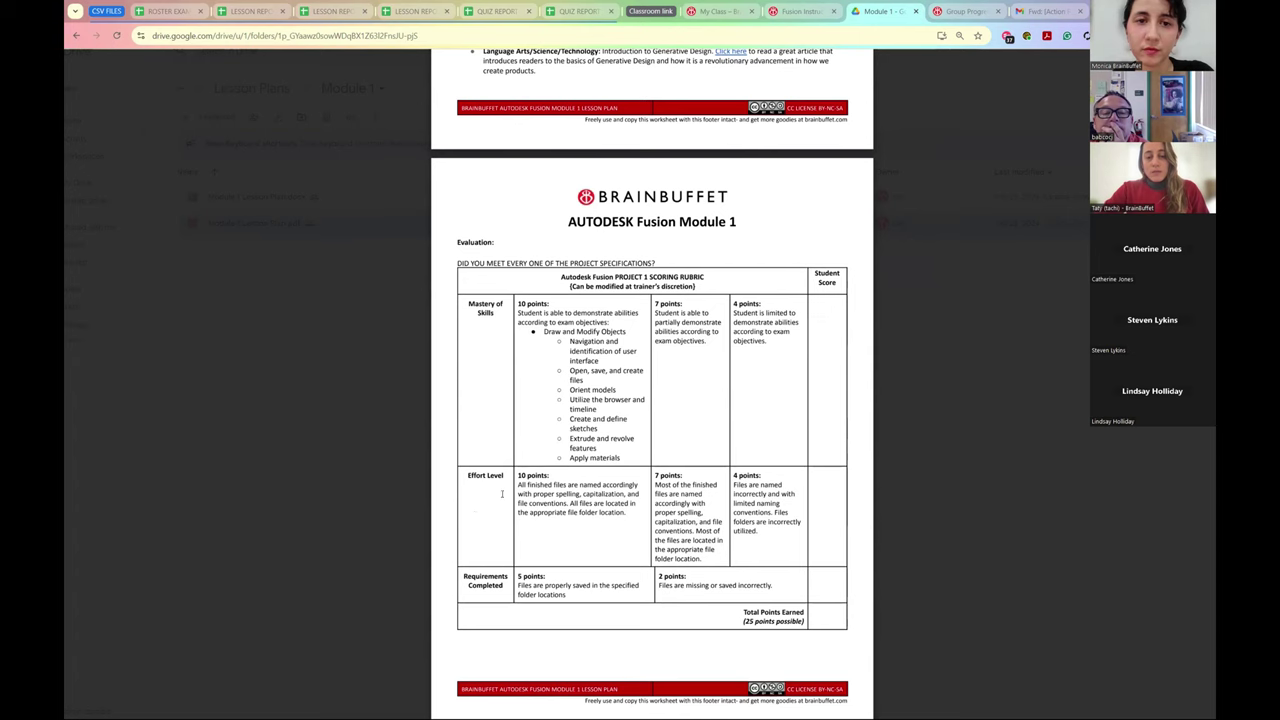
Scroll back up the lesson plan PDF to the resources list with BB_WHEEL.f3d, PIN SKETCH.jpg and PUSH+PIN.f3d.
{"action": "scroll", "coordinate": [562, 552], "scroll_direction": "down", "scroll_amount": 1}
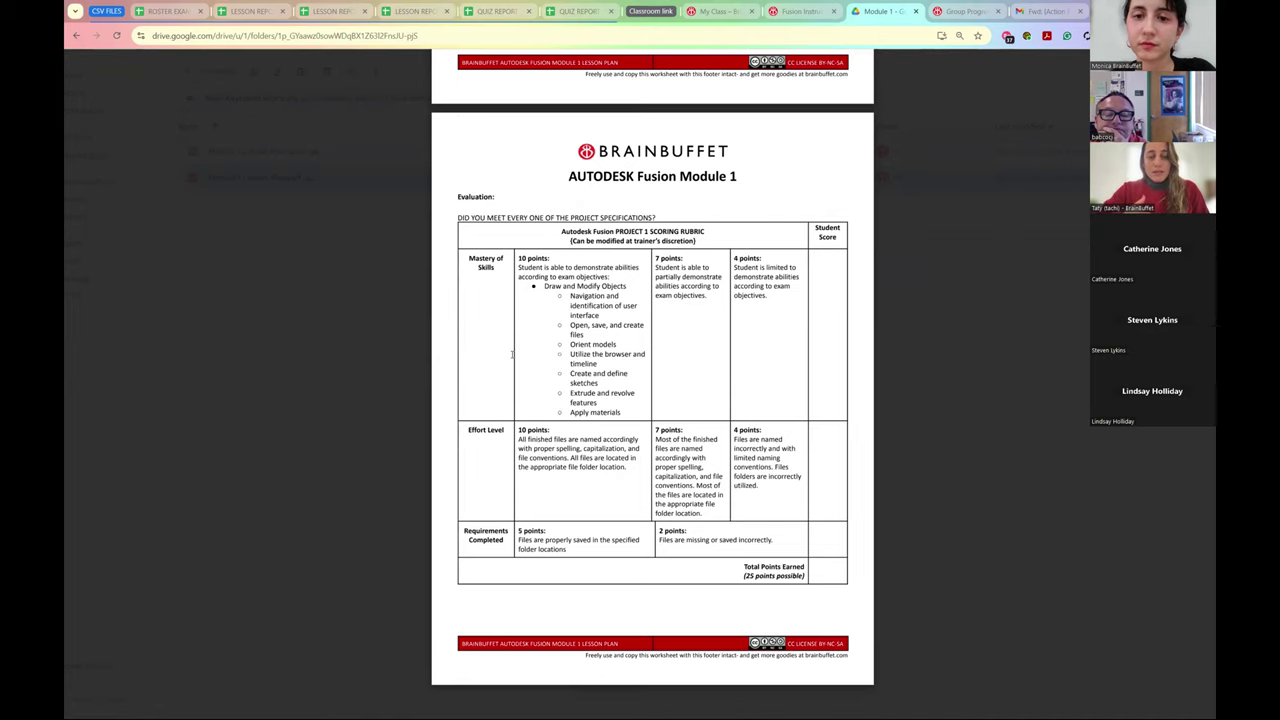
{"action": "scroll", "coordinate": [511, 354], "scroll_direction": "up", "scroll_amount": 3}
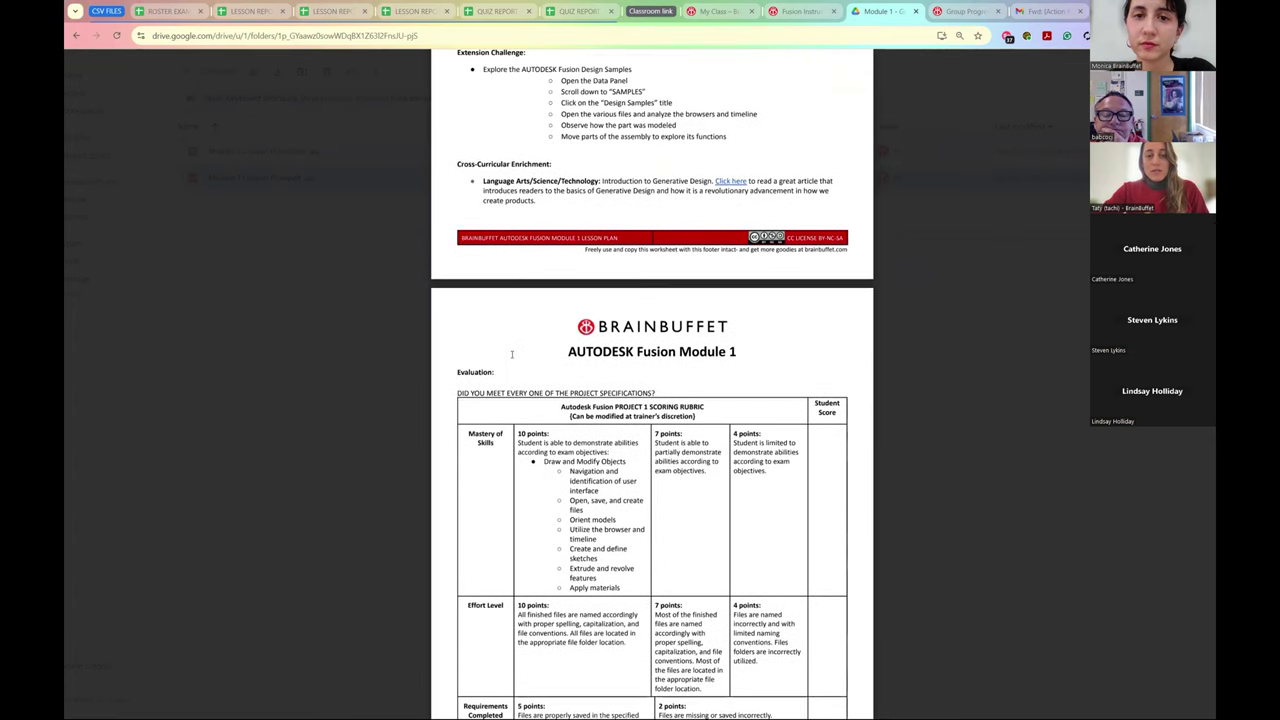
{"action": "scroll", "coordinate": [511, 354], "scroll_direction": "up", "scroll_amount": 4}
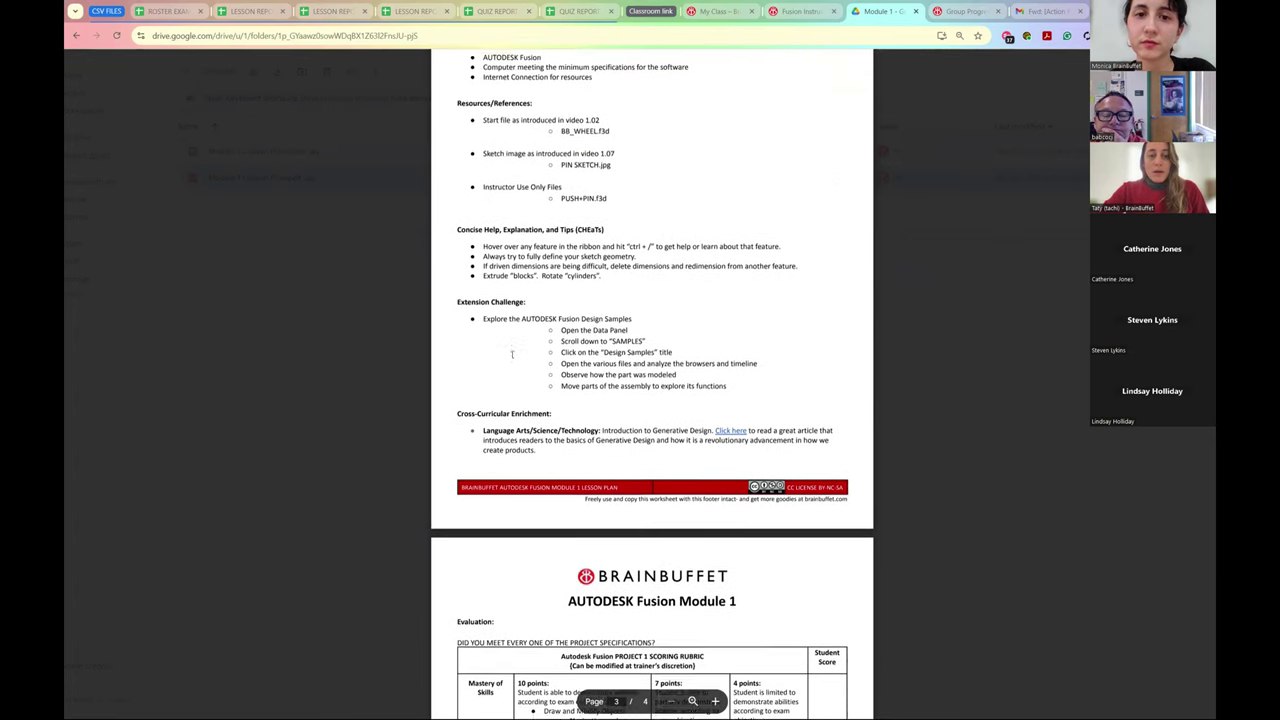
{"action": "scroll", "coordinate": [511, 354], "scroll_direction": "up", "scroll_amount": 1}
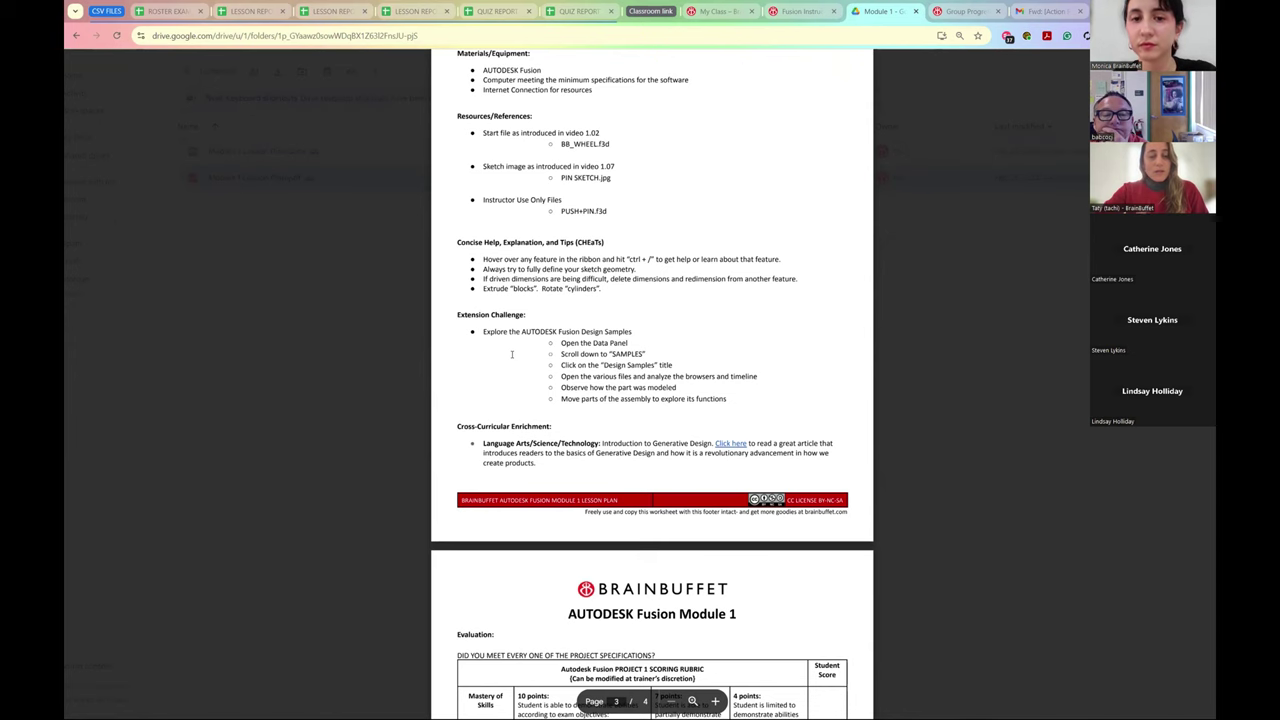
{"action": "scroll", "coordinate": [511, 354], "scroll_direction": "up", "scroll_amount": 3}
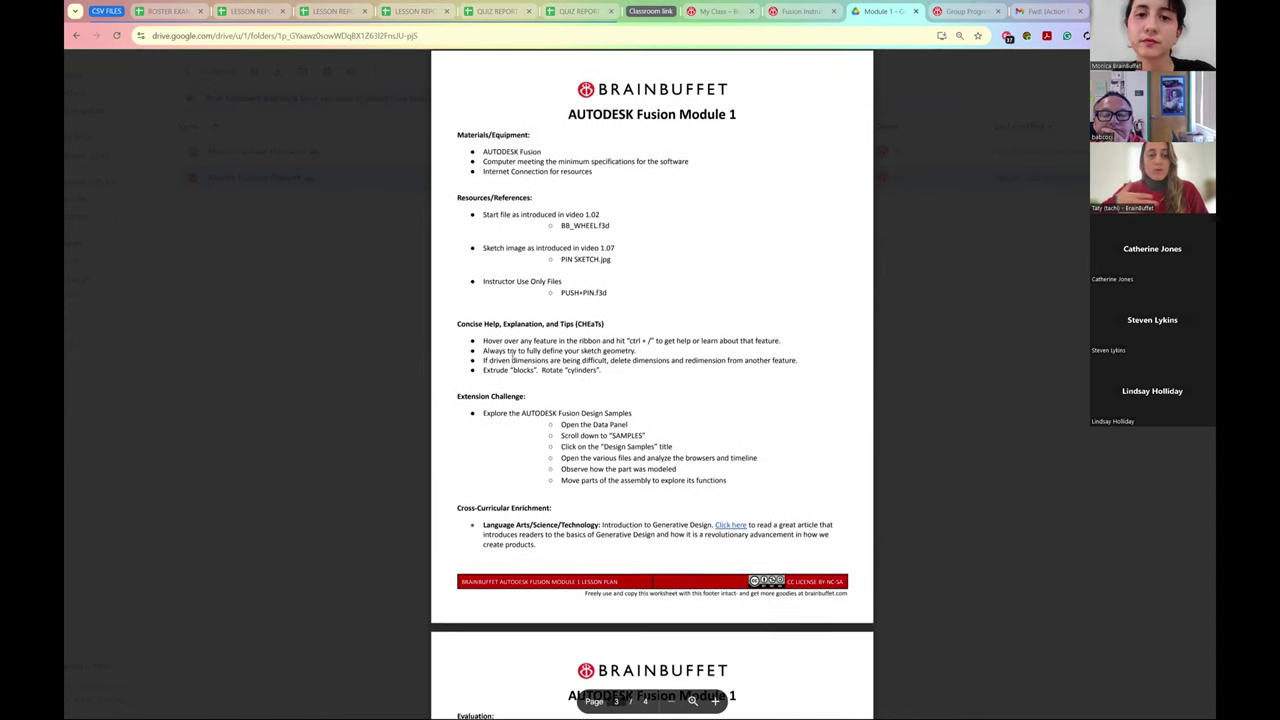
{"action": "scroll", "coordinate": [514, 355], "scroll_direction": "up", "scroll_amount": 1}
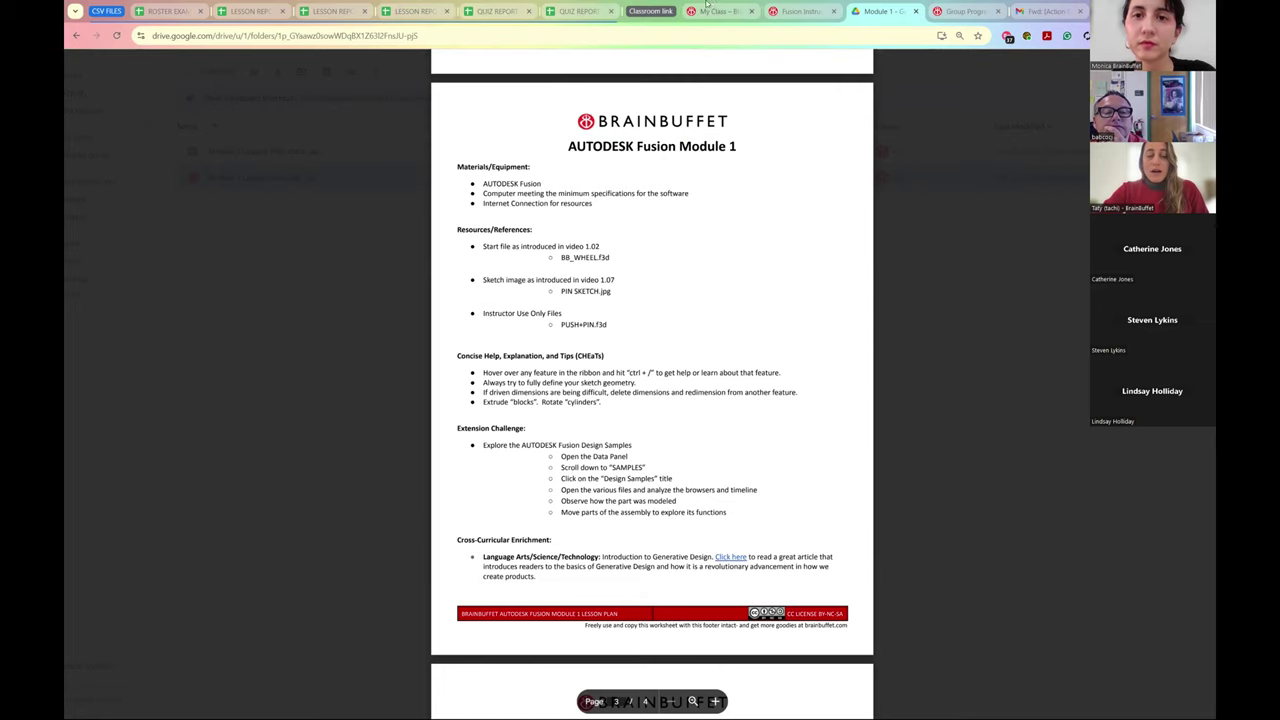
Open the Adobe Photoshop instructor files in Google Drive and close the Fusion instructor files page.
{"action": "key", "text": "ctrl+shift+Tab"}
{"action": "key", "text": "ctrl+shift+Tab"}
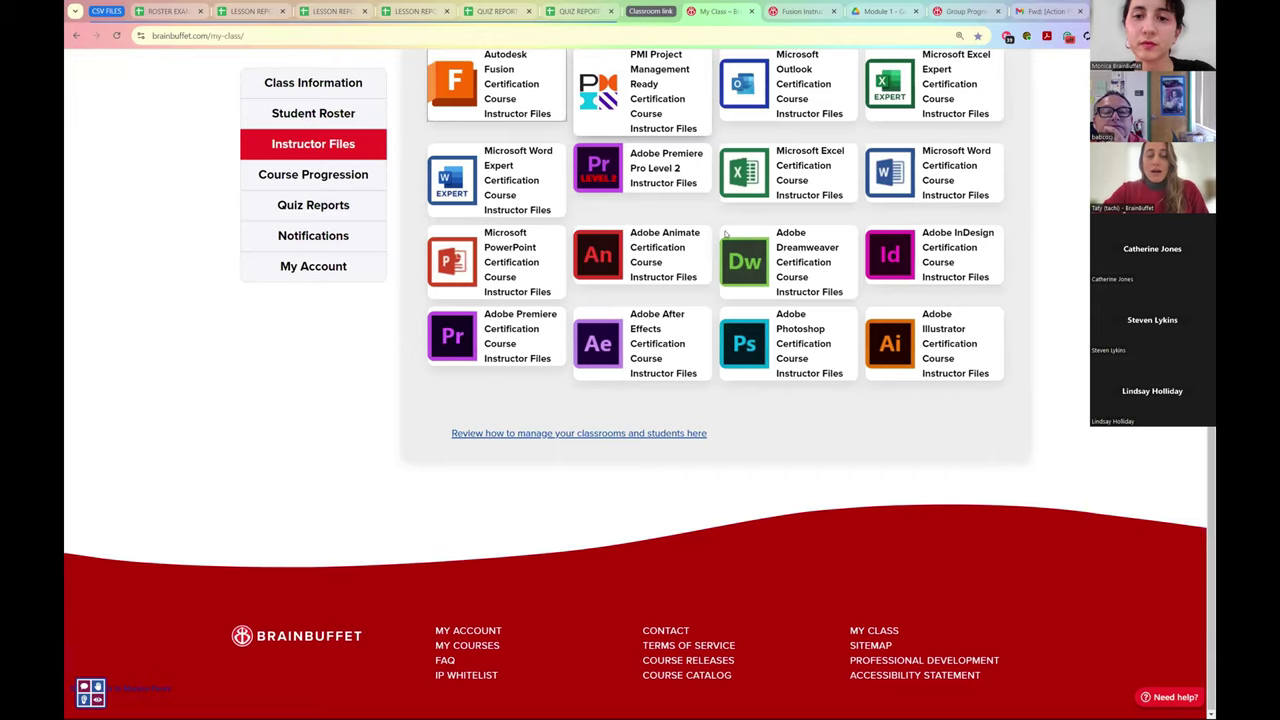
{"action": "left_click", "coordinate": [775, 330]}
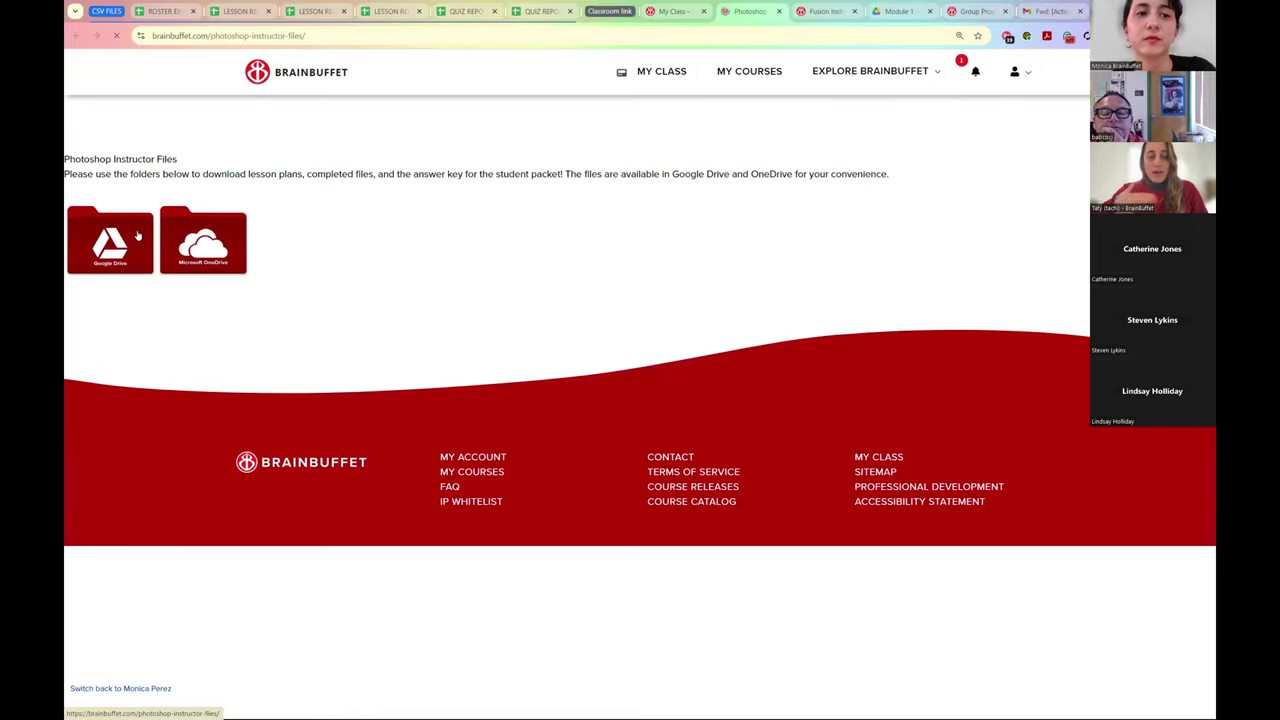
{"action": "left_click", "coordinate": [130, 236]}
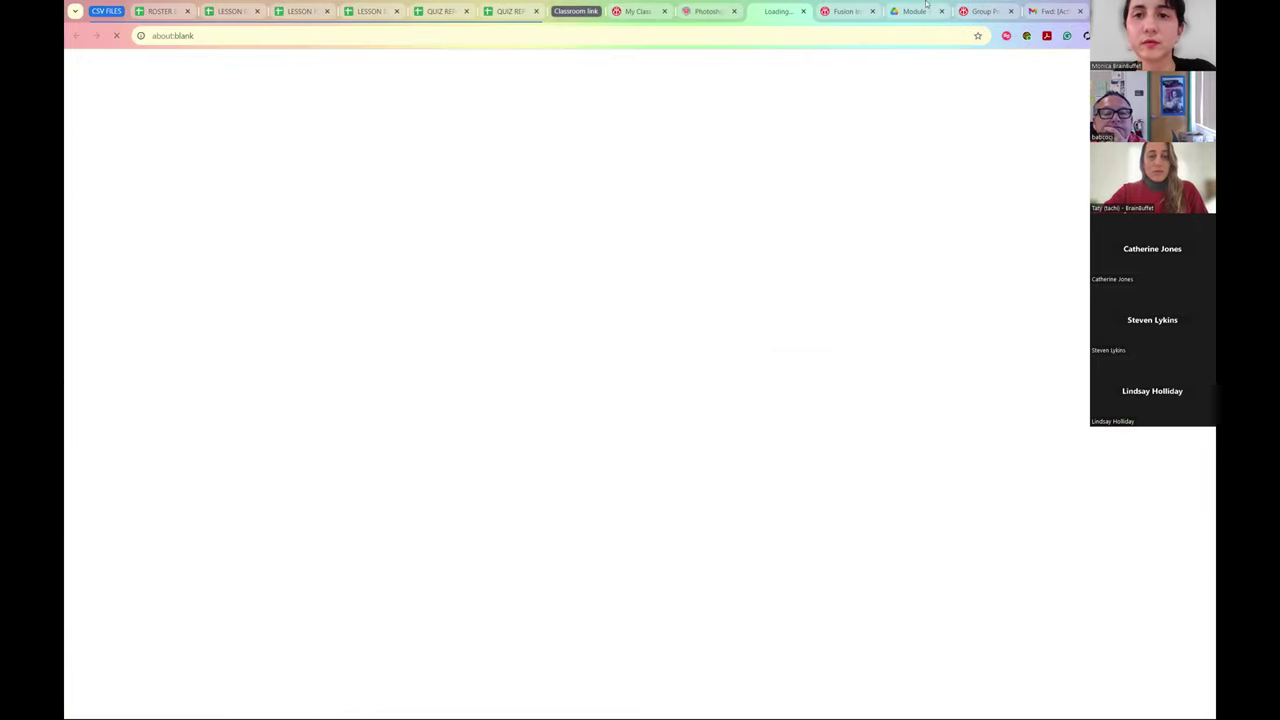
{"action": "left_click", "coordinate": [873, 11]}
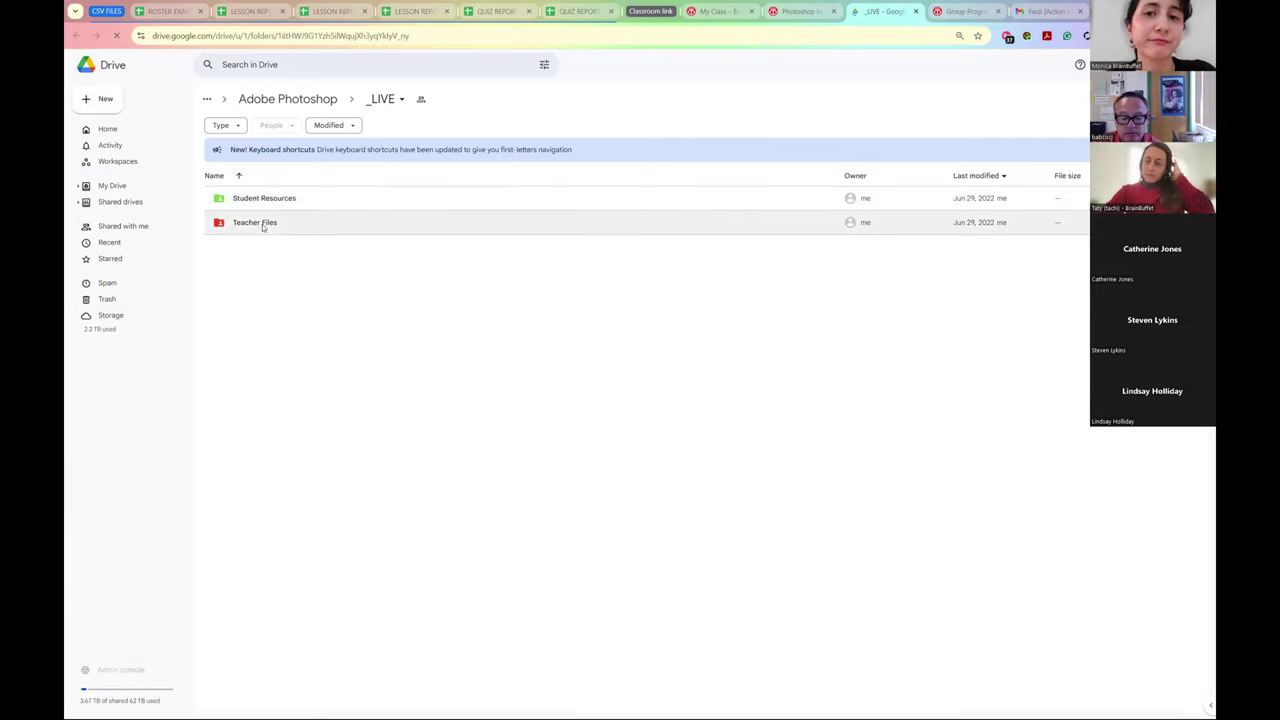
Go through Teacher Files > Project 1 - Intro to Photoshop > P1 Finished Files and preview Aurora_Finished.png.
{"action": "double_click", "coordinate": [262, 224]}
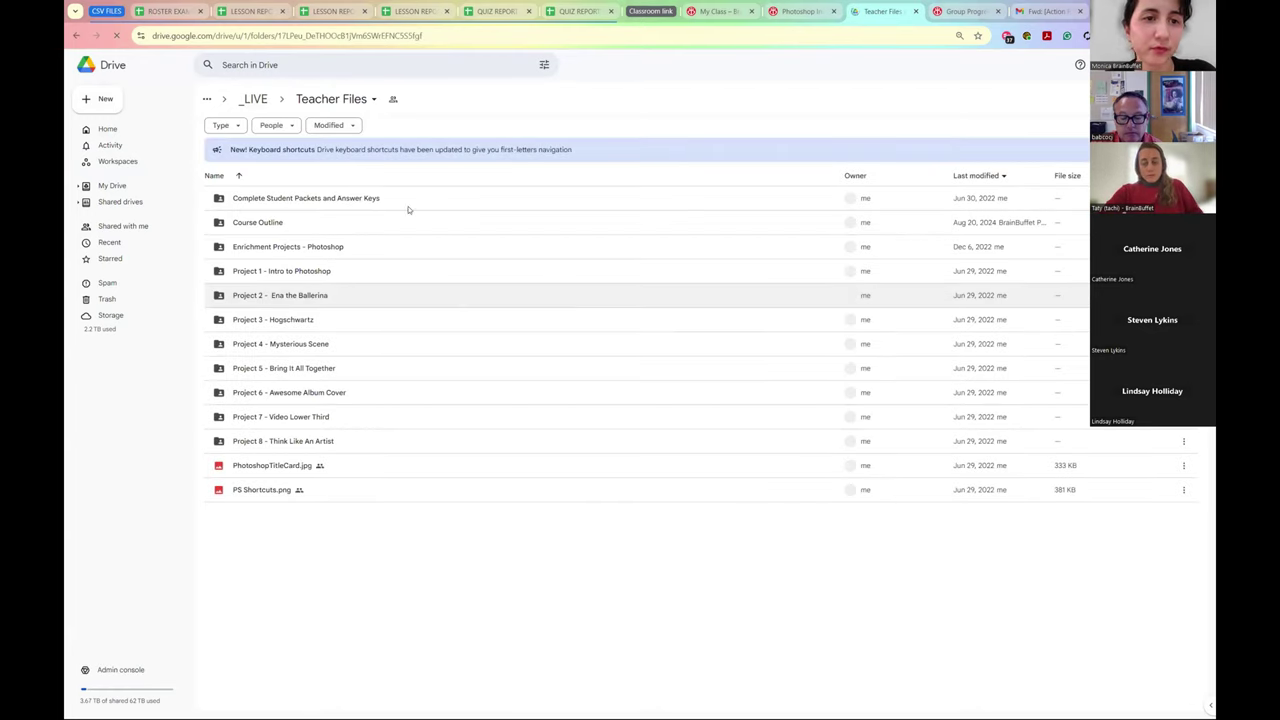
{"action": "double_click", "coordinate": [370, 276]}
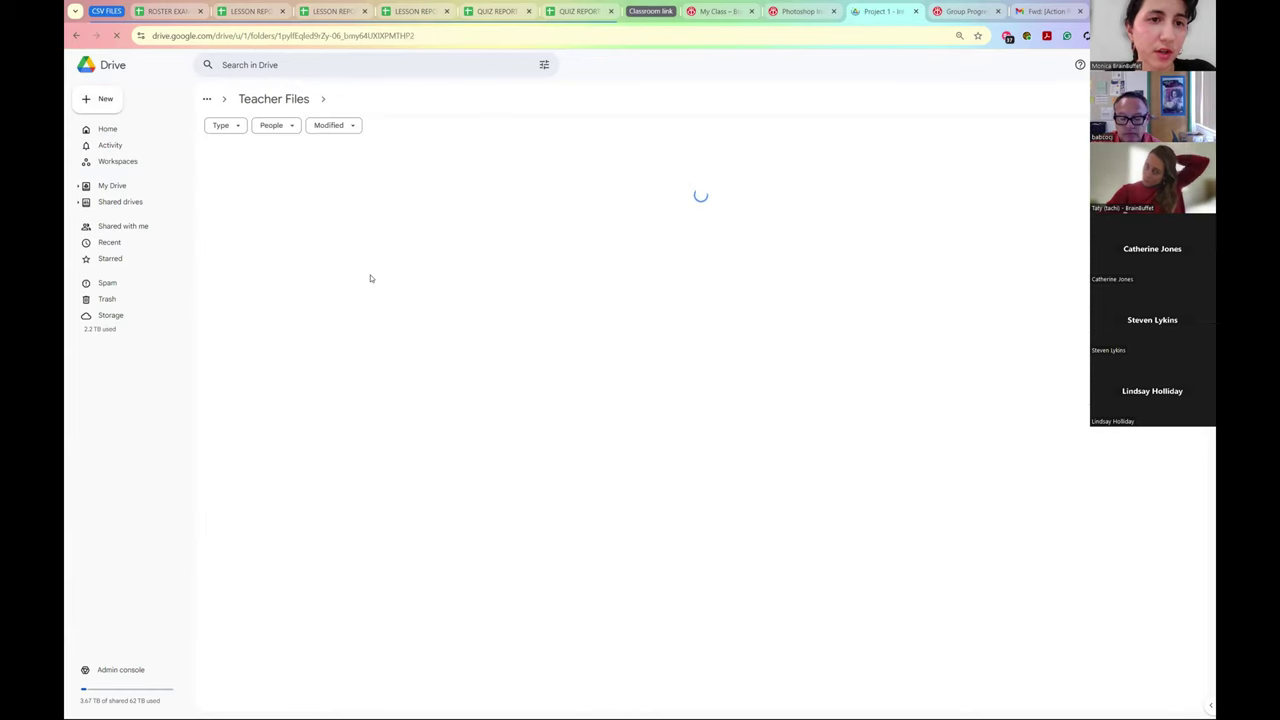
{"action": "left_click", "coordinate": [298, 199]}
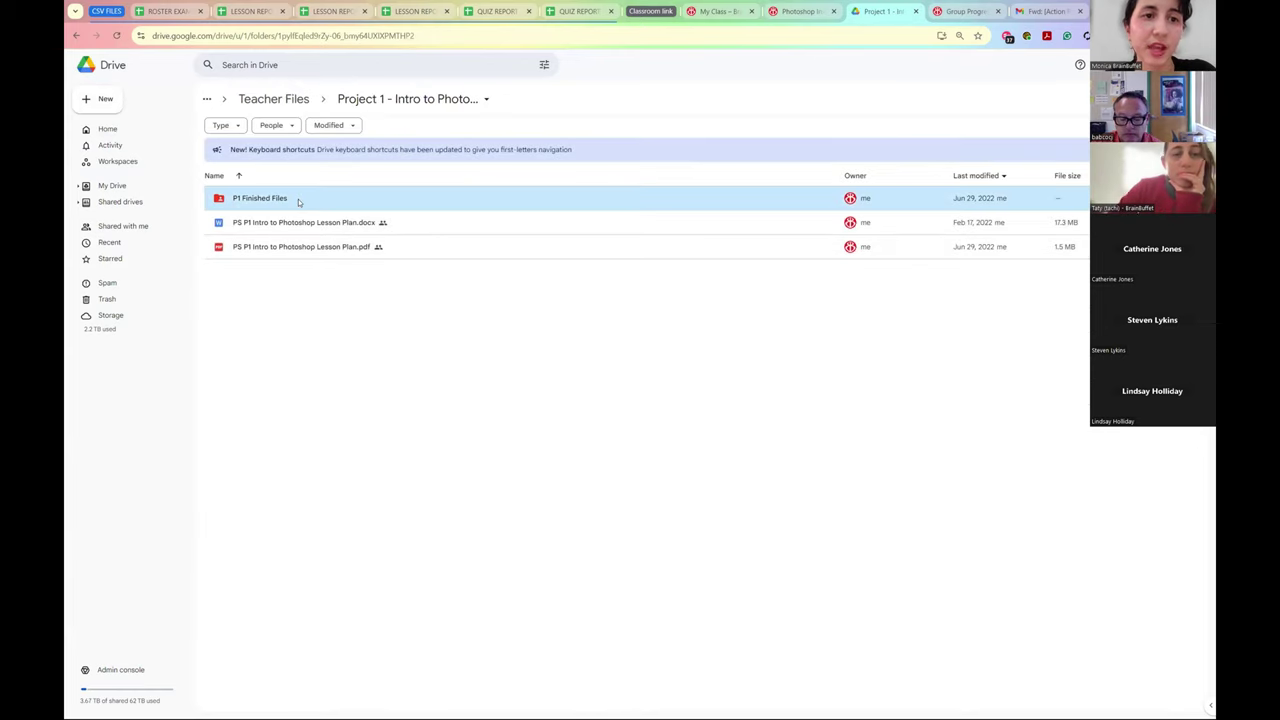
{"action": "double_click", "coordinate": [298, 199]}
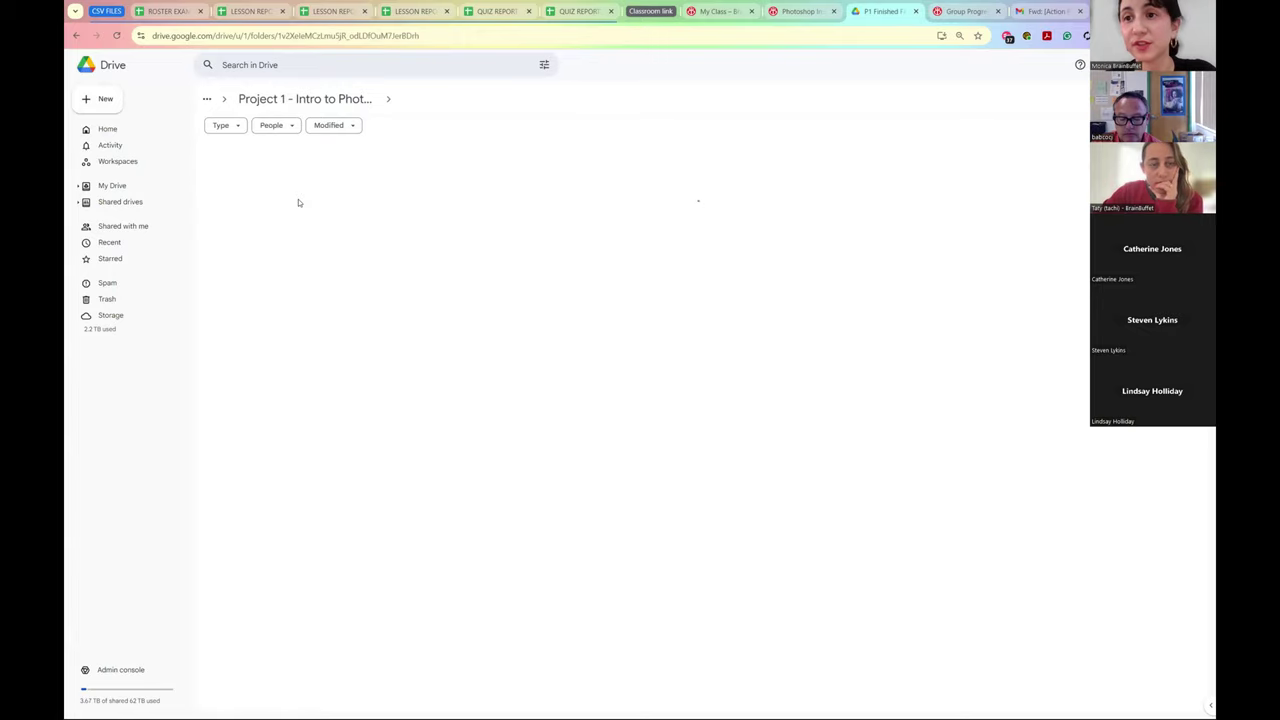
{"action": "double_click", "coordinate": [366, 209]}
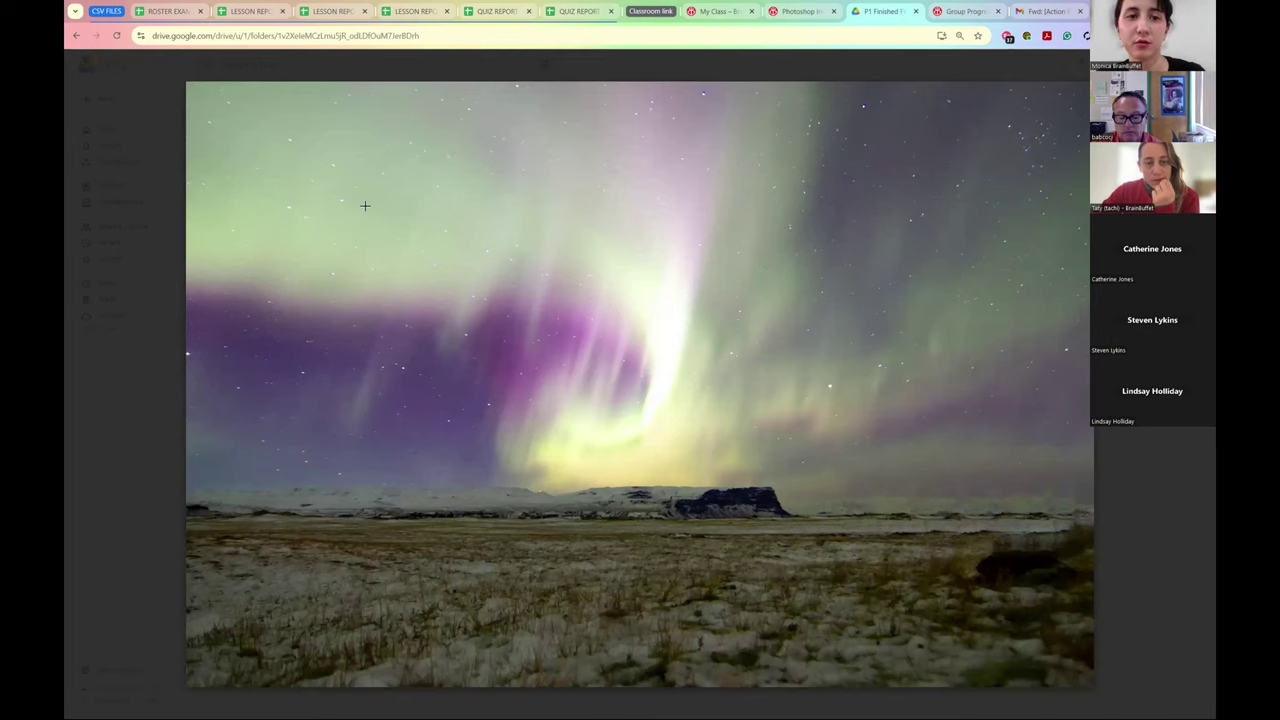
{"action": "left_click", "coordinate": [169, 245]}
{"action": "left_click", "coordinate": [332, 271]}
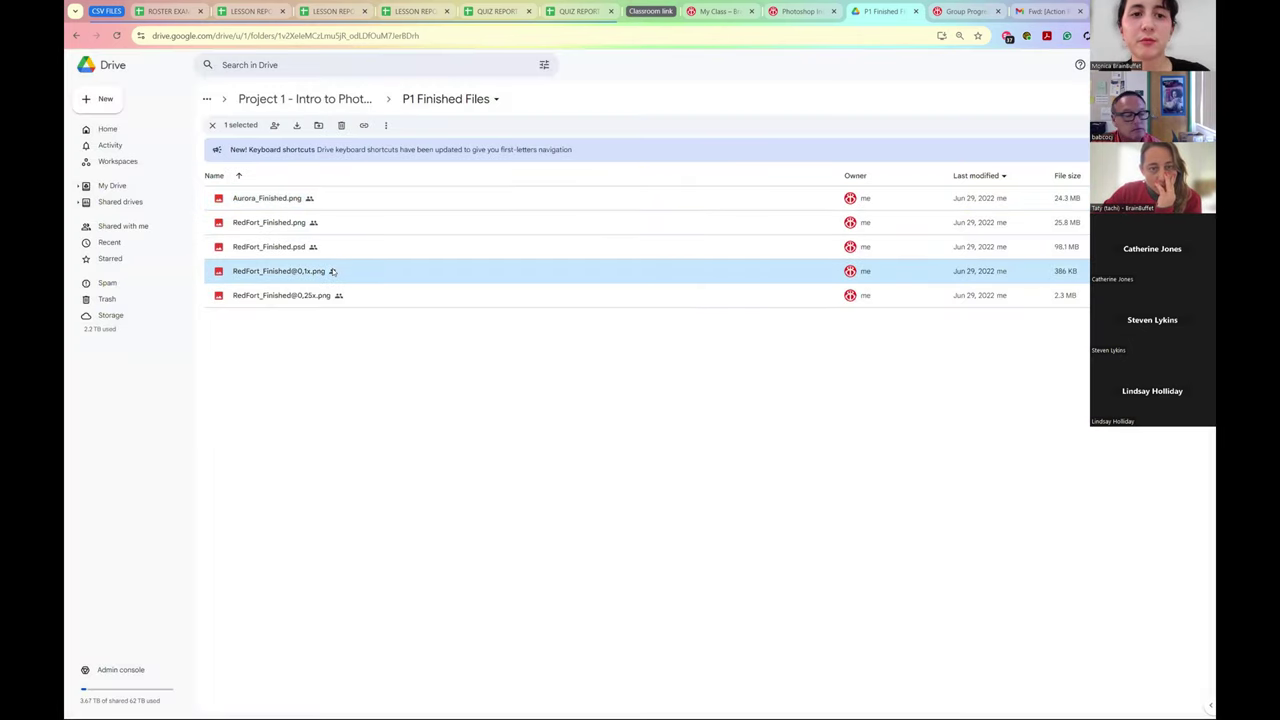
{"action": "double_click", "coordinate": [332, 271]}
{"action": "key", "text": "Escape"}
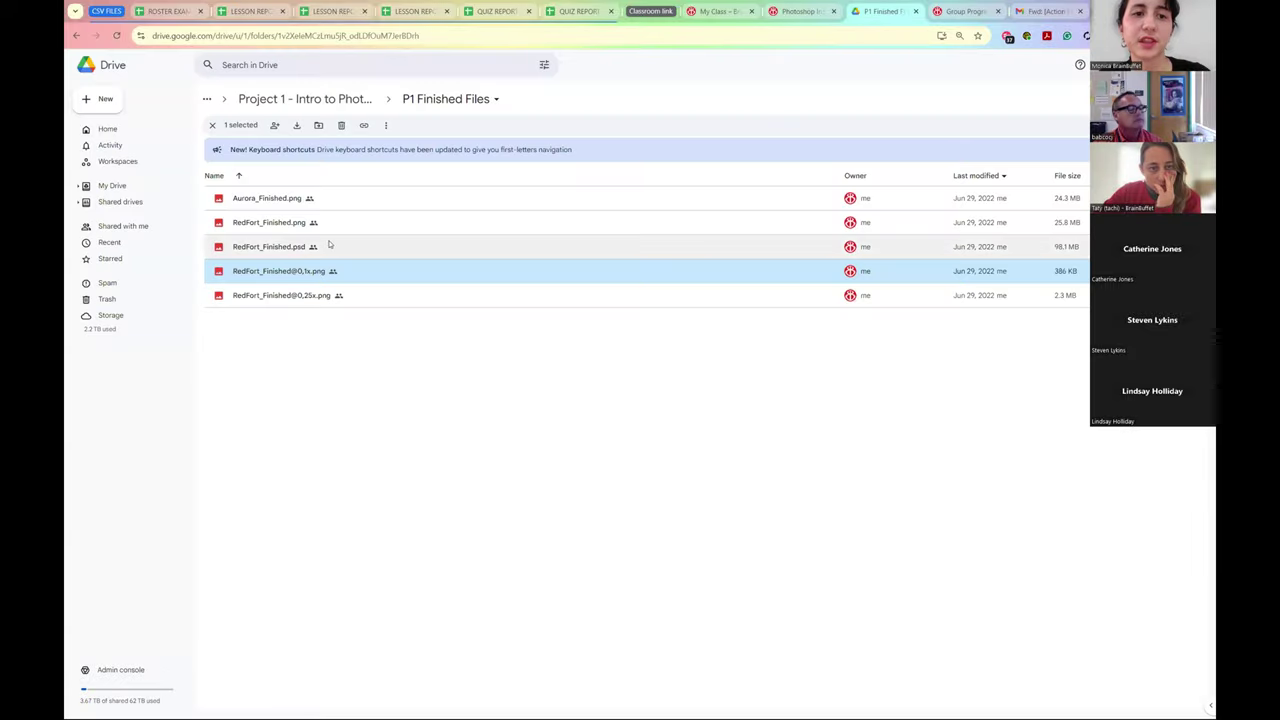
{"action": "double_click", "coordinate": [343, 245]}
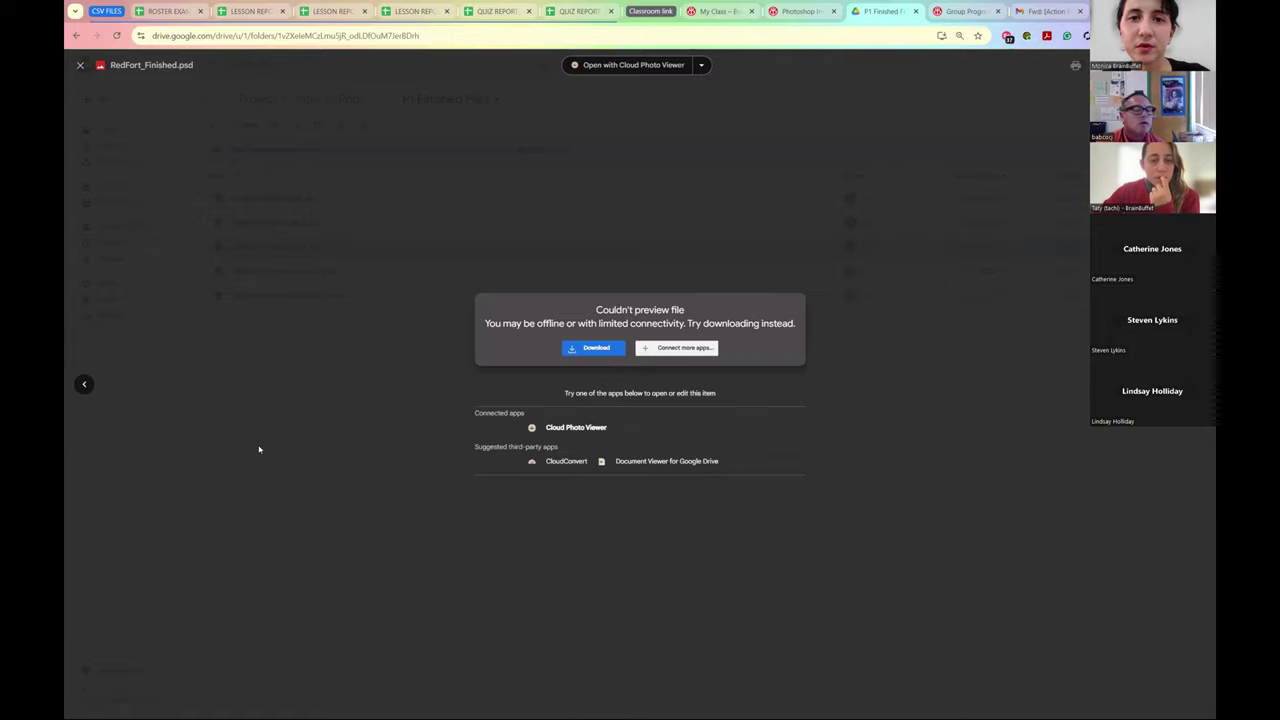
{"action": "key", "text": "Escape"}
{"action": "double_click", "coordinate": [394, 222]}
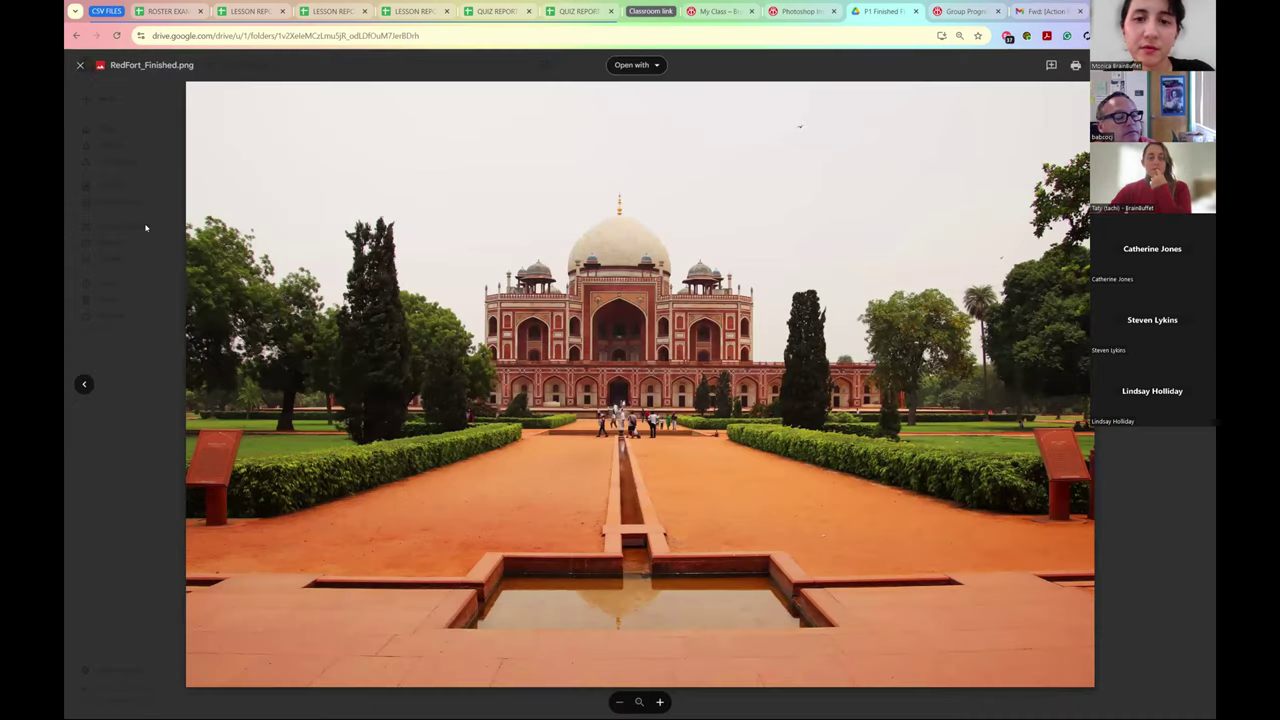
{"action": "key", "text": "Escape"}
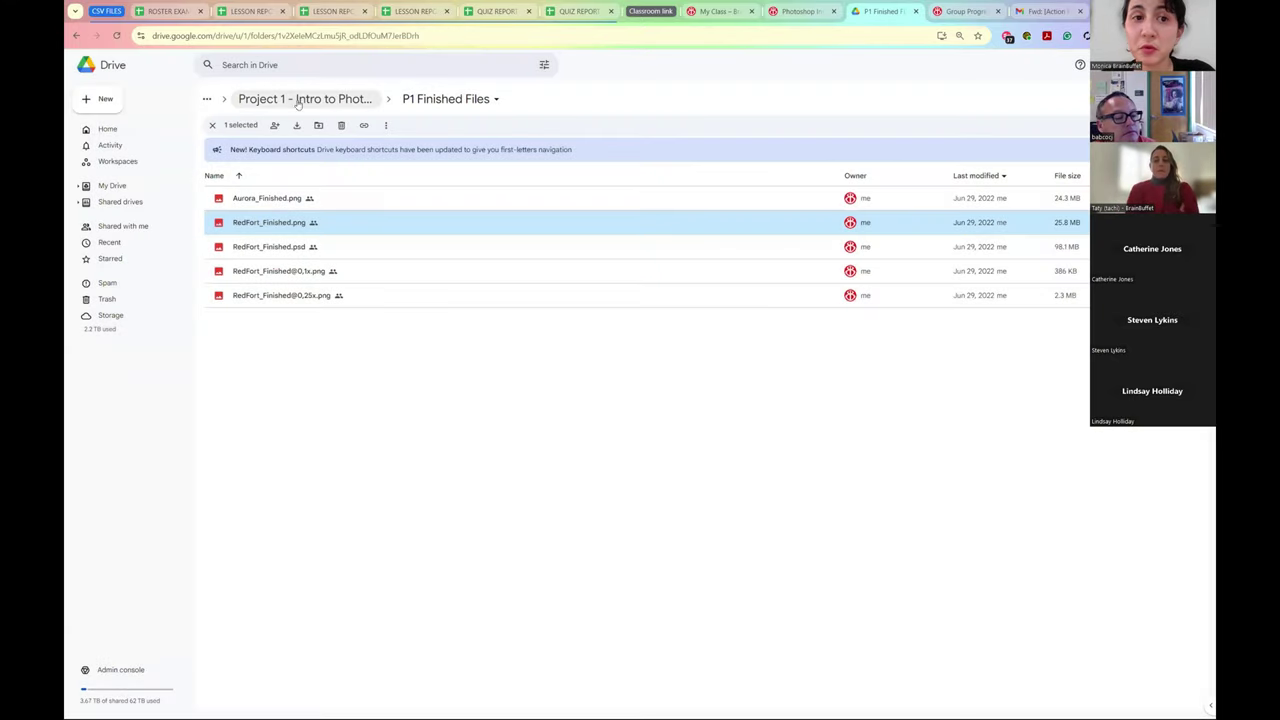
Move up through Project 1 to Teacher Files, then close the Teacher Files Drive tab.
{"action": "left_click", "coordinate": [209, 102]}
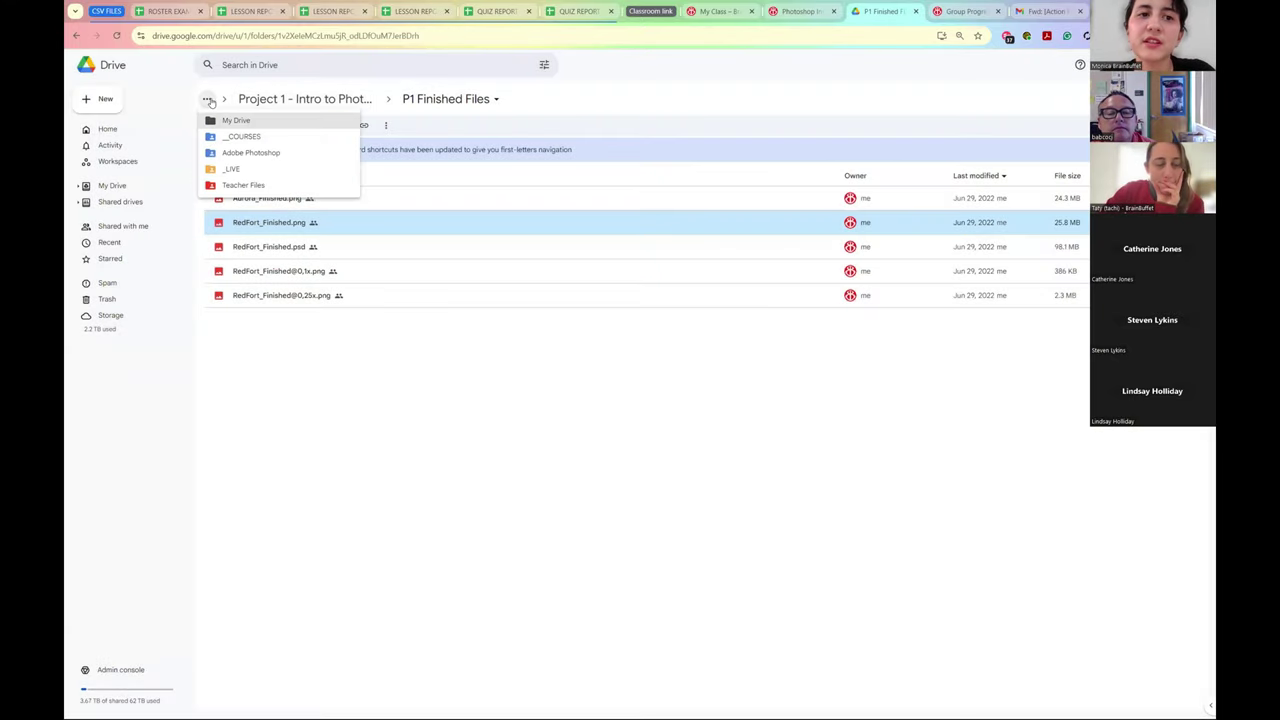
{"action": "left_click", "coordinate": [375, 99]}
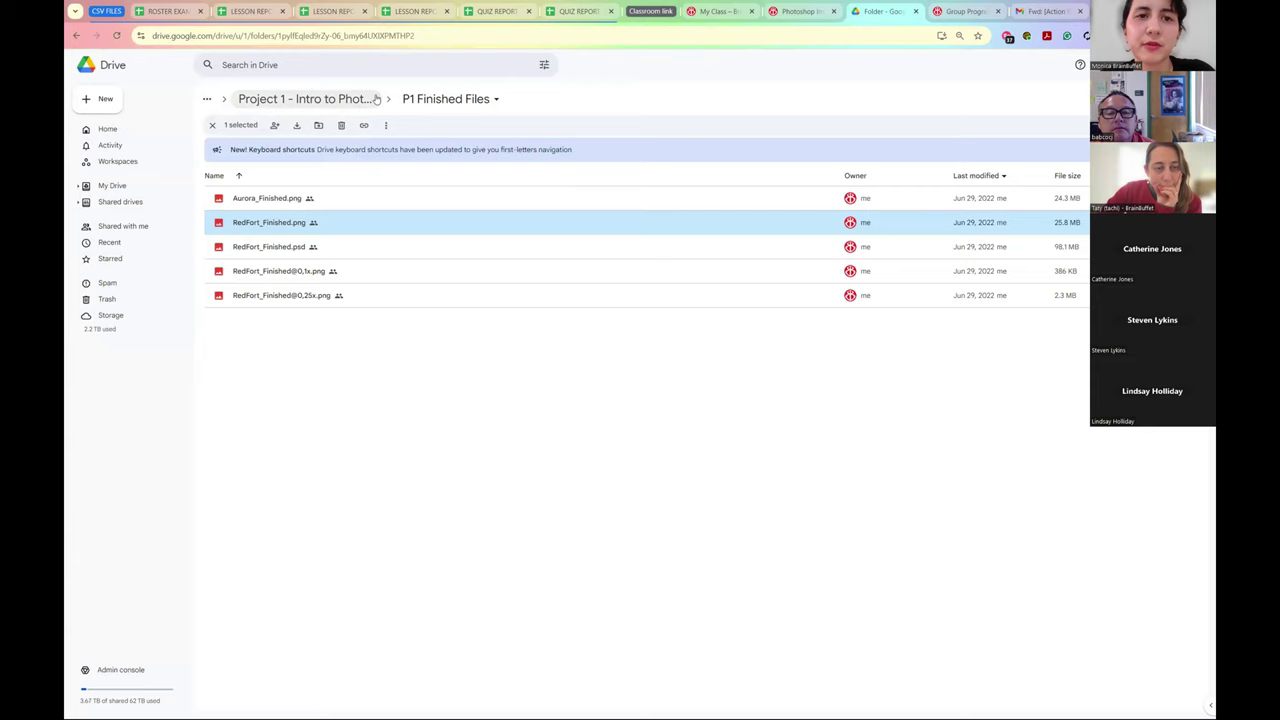
{"action": "left_click", "coordinate": [238, 176]}
{"action": "left_click", "coordinate": [238, 176]}
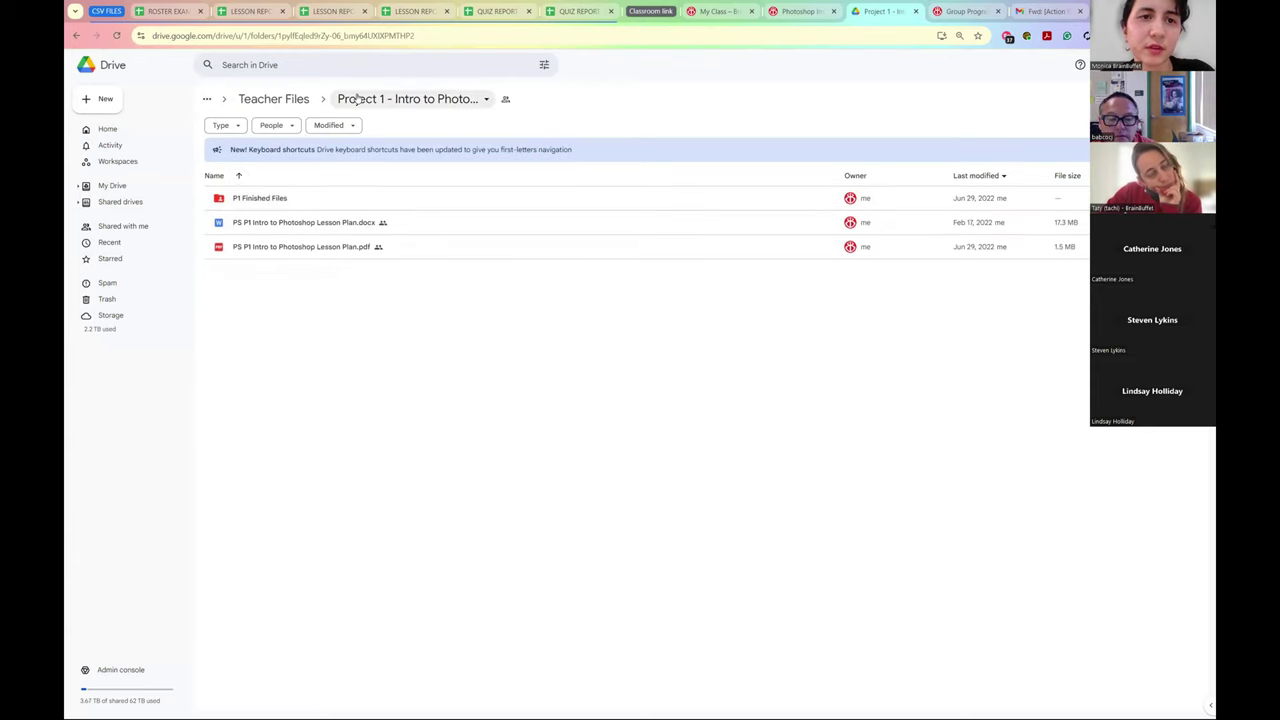
{"action": "left_click", "coordinate": [295, 100]}
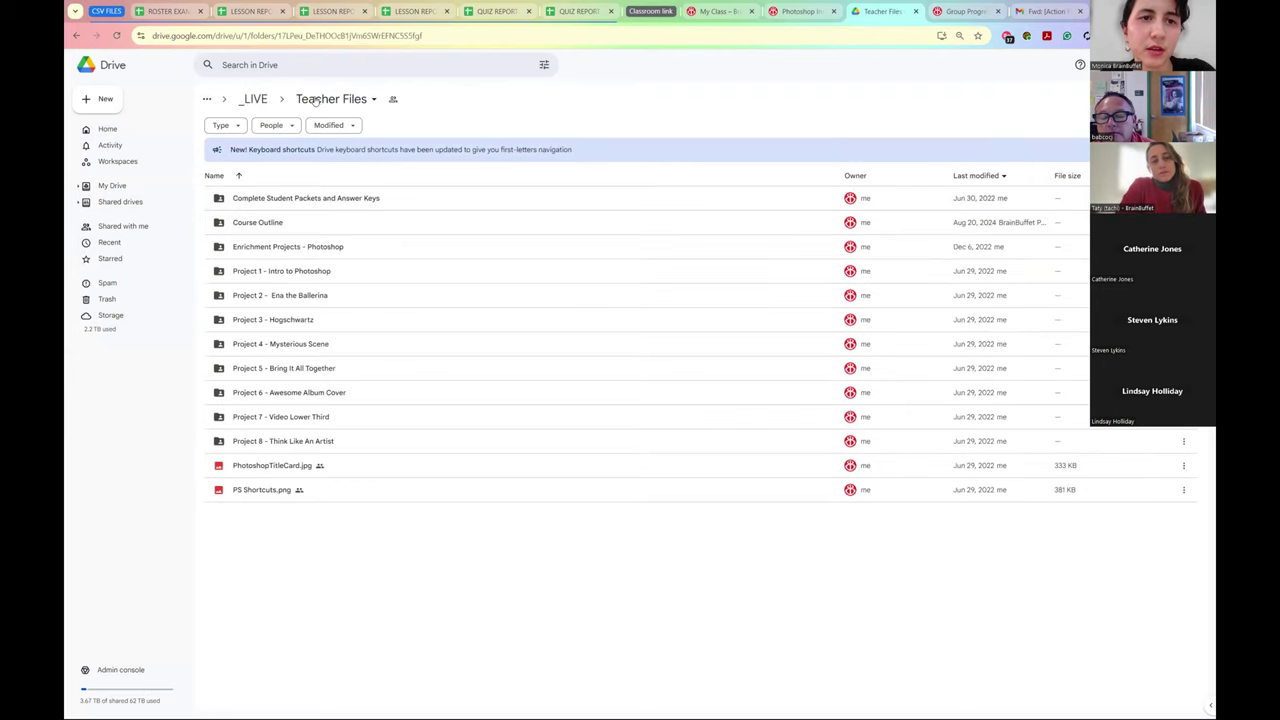
{"action": "left_click", "coordinate": [316, 100]}
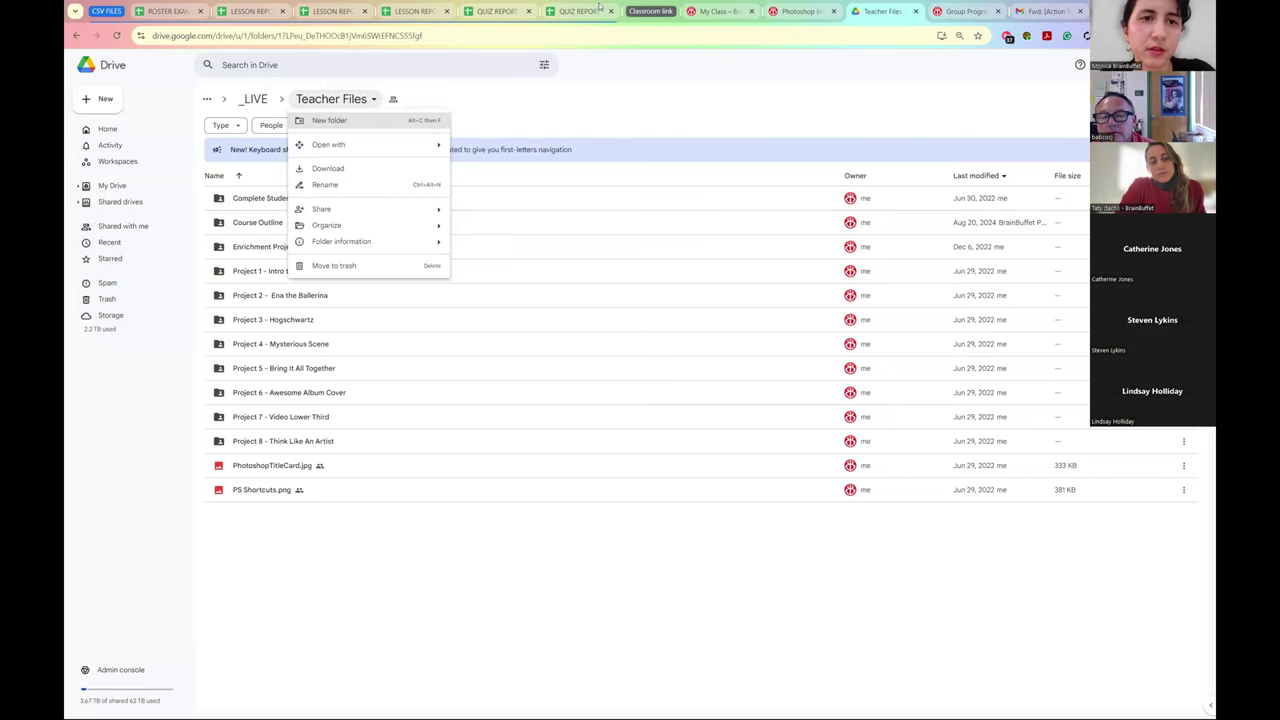
{"action": "left_click", "coordinate": [916, 11]}
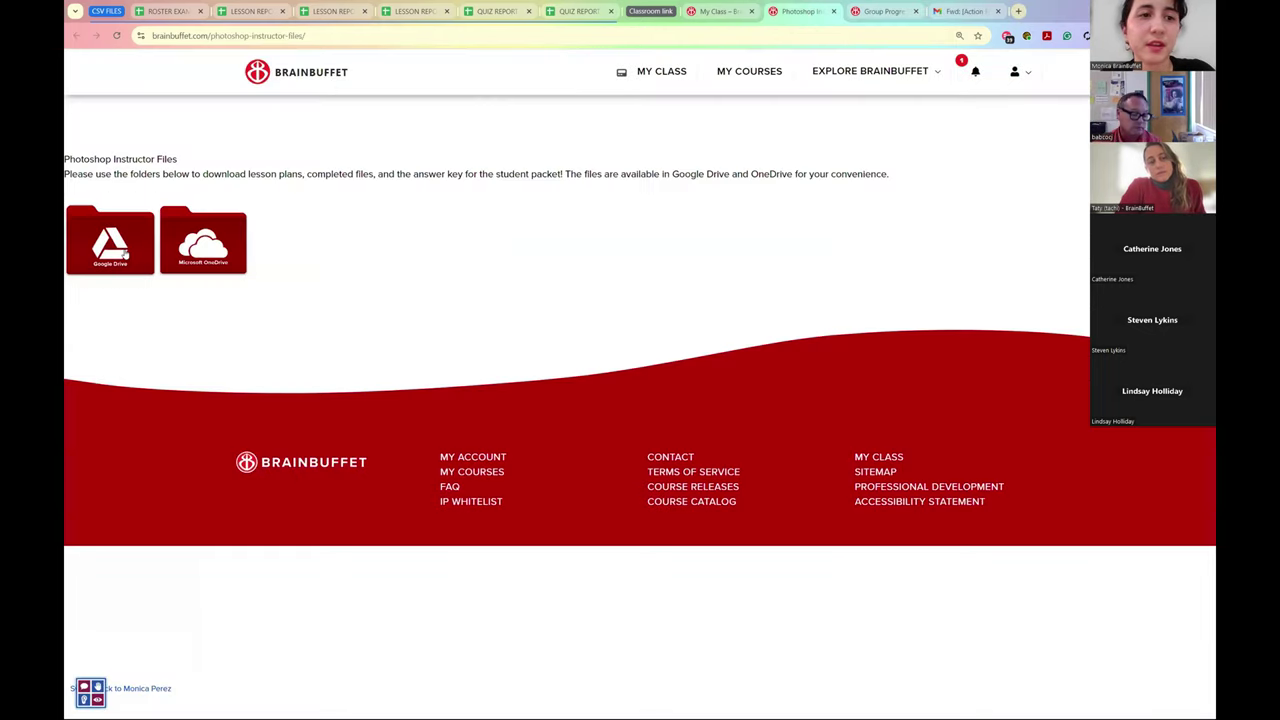
Open the Photoshop Drive folder, then Student Resources and PS P1 Intro to Photoshop - Student Files.
{"action": "left_click", "coordinate": [124, 253]}
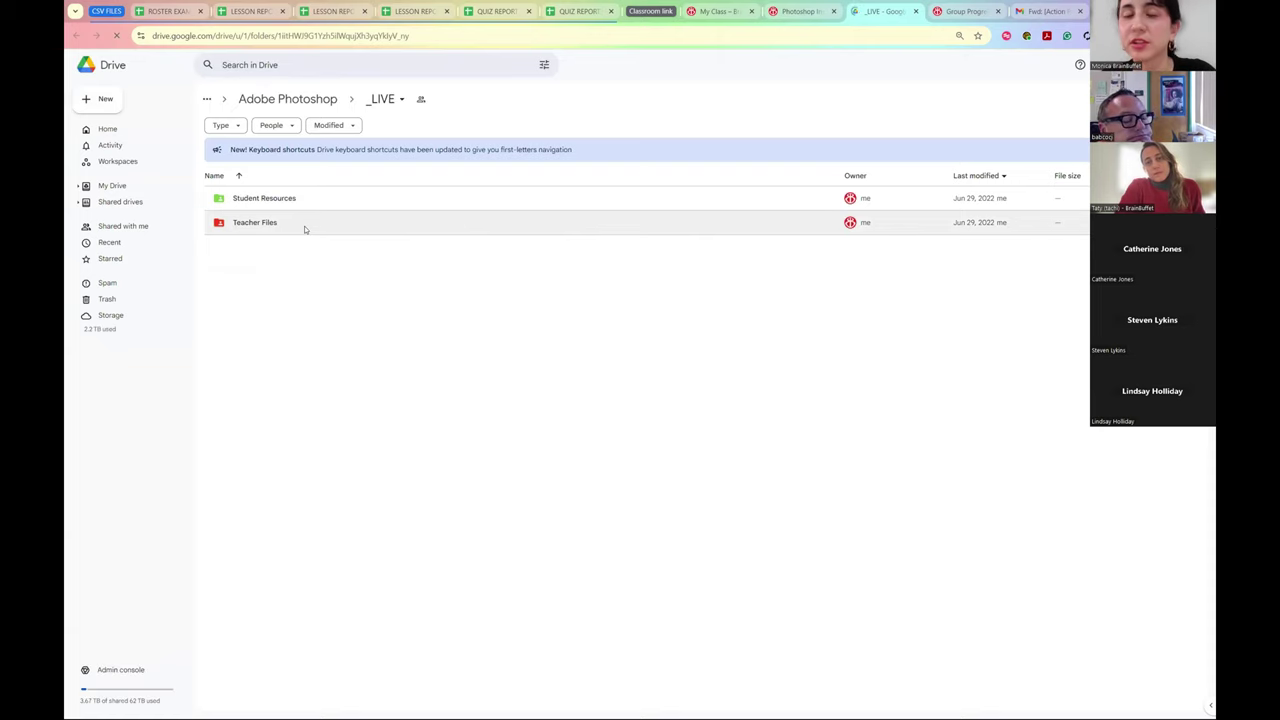
{"action": "left_click", "coordinate": [291, 198]}
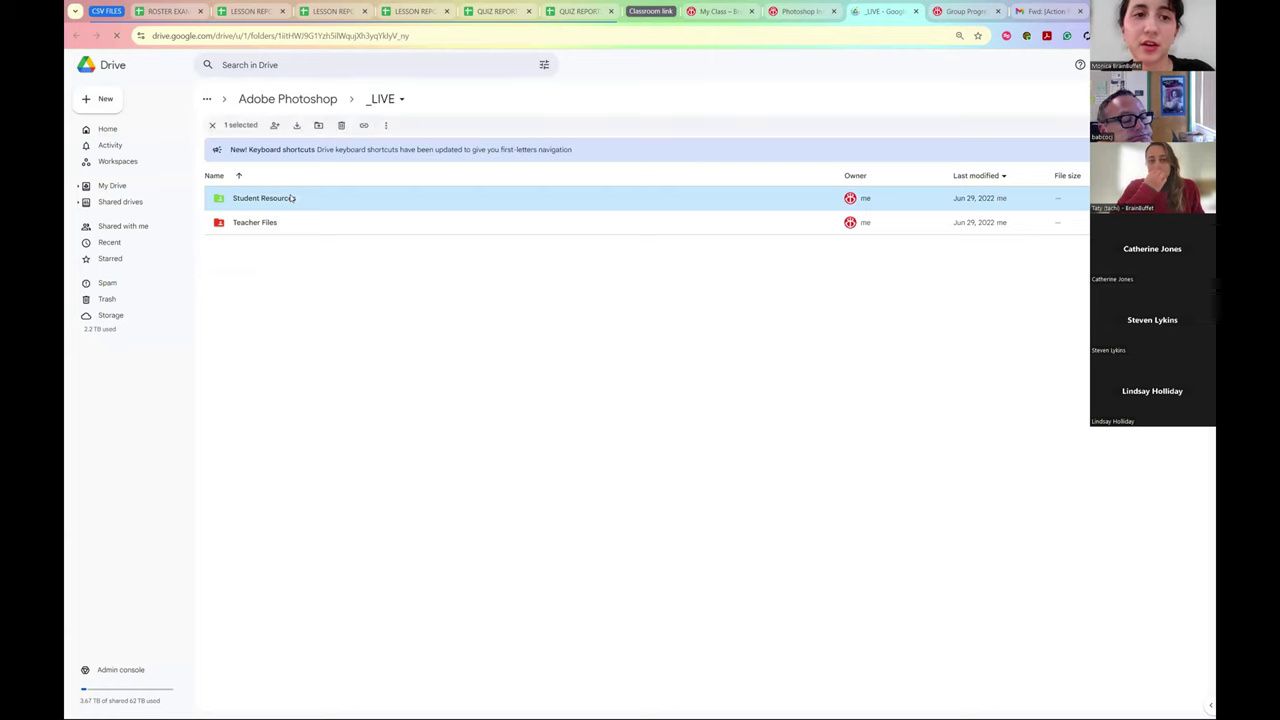
{"action": "double_click", "coordinate": [291, 198]}
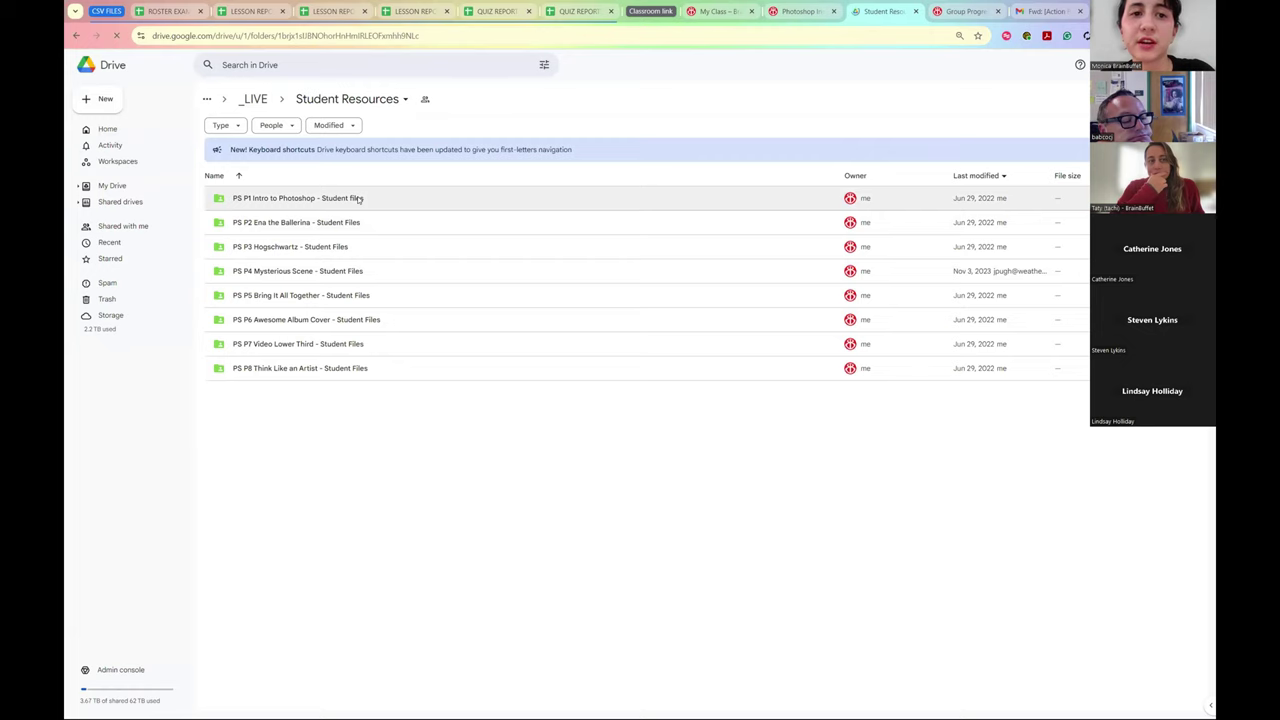
{"action": "double_click", "coordinate": [358, 198]}
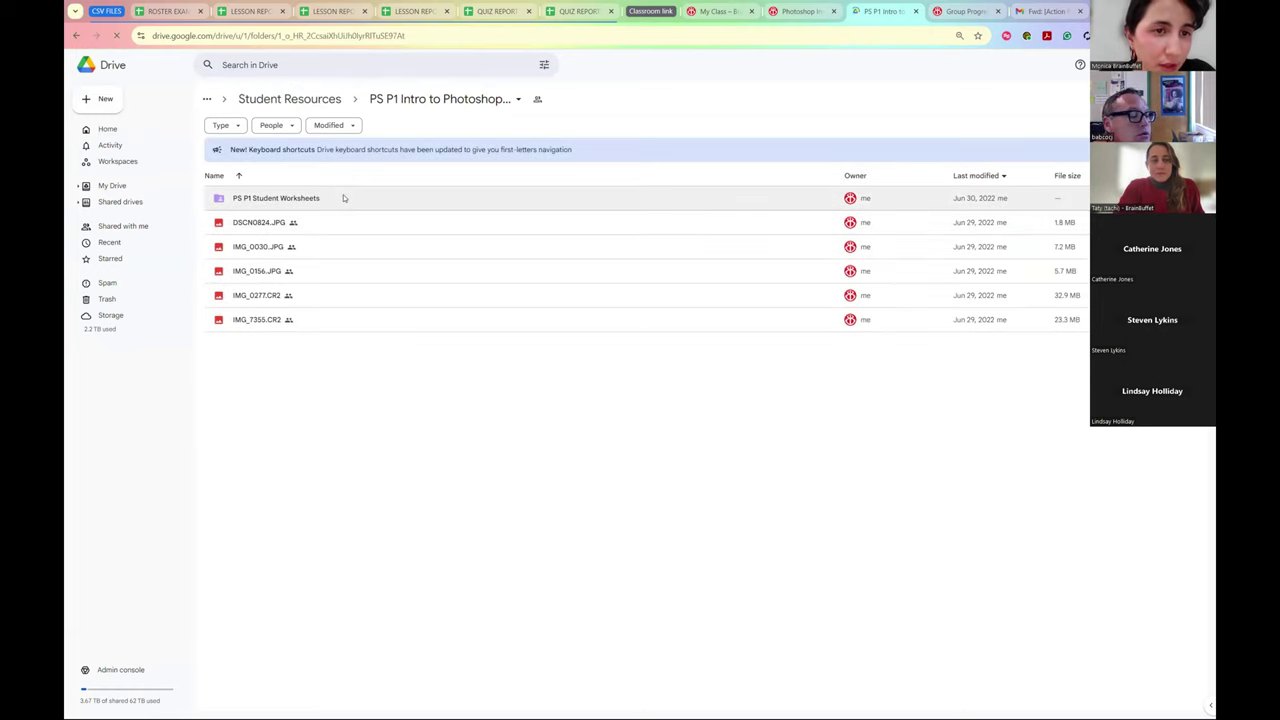
Preview DSCN0824.JPG, IMG_0156.JPG and IMG_0030.JPG, then close the student files Drive tab.
{"action": "double_click", "coordinate": [339, 228]}
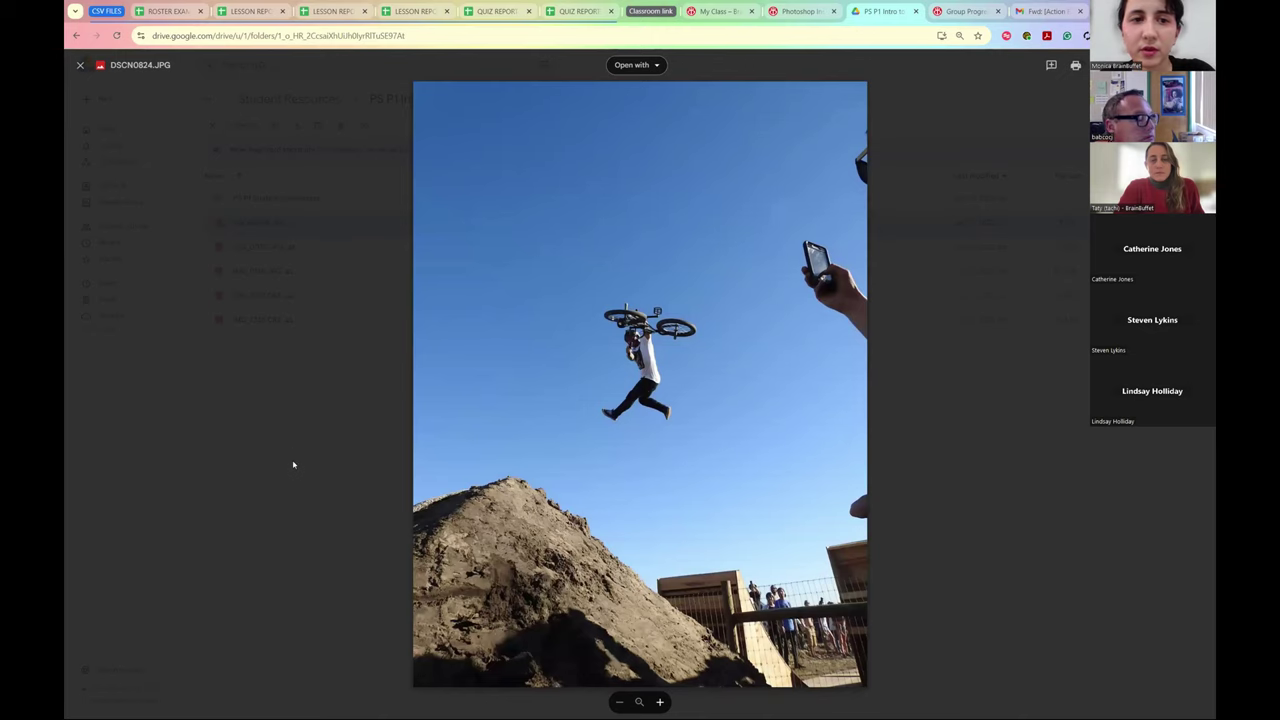
{"action": "left_click", "coordinate": [293, 464]}
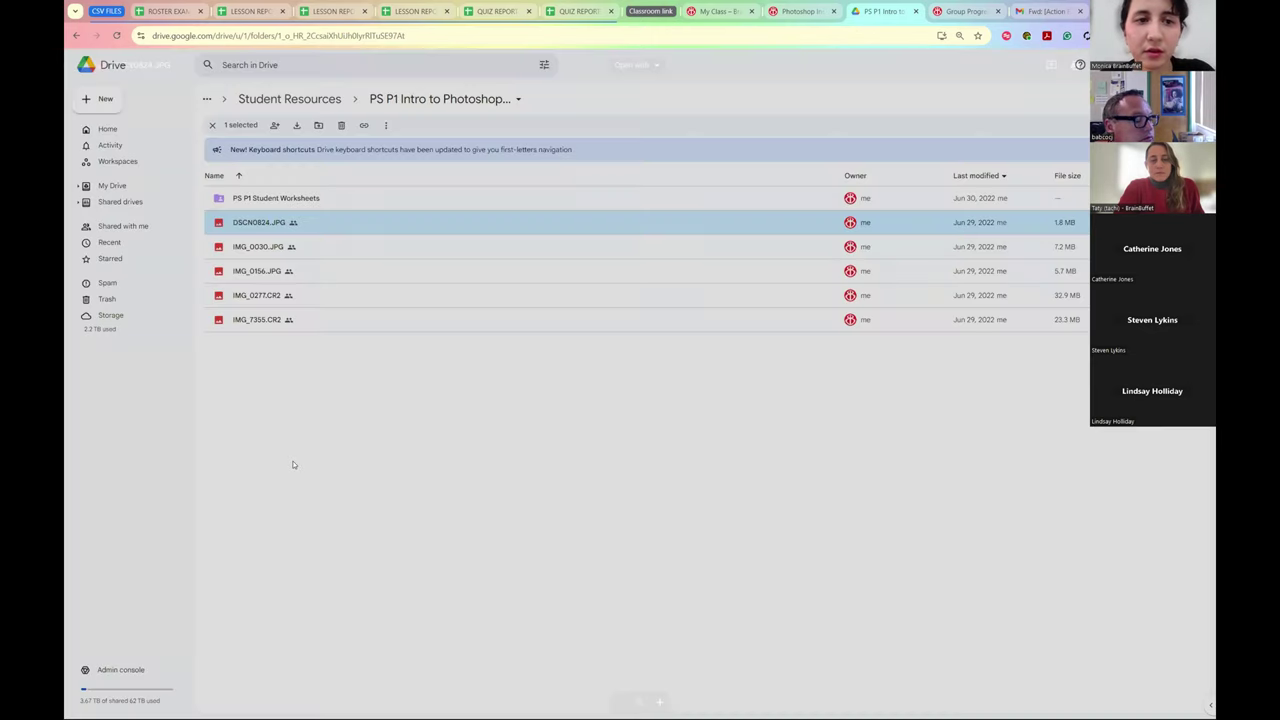
{"action": "left_click", "coordinate": [322, 269]}
{"action": "double_click", "coordinate": [322, 269]}
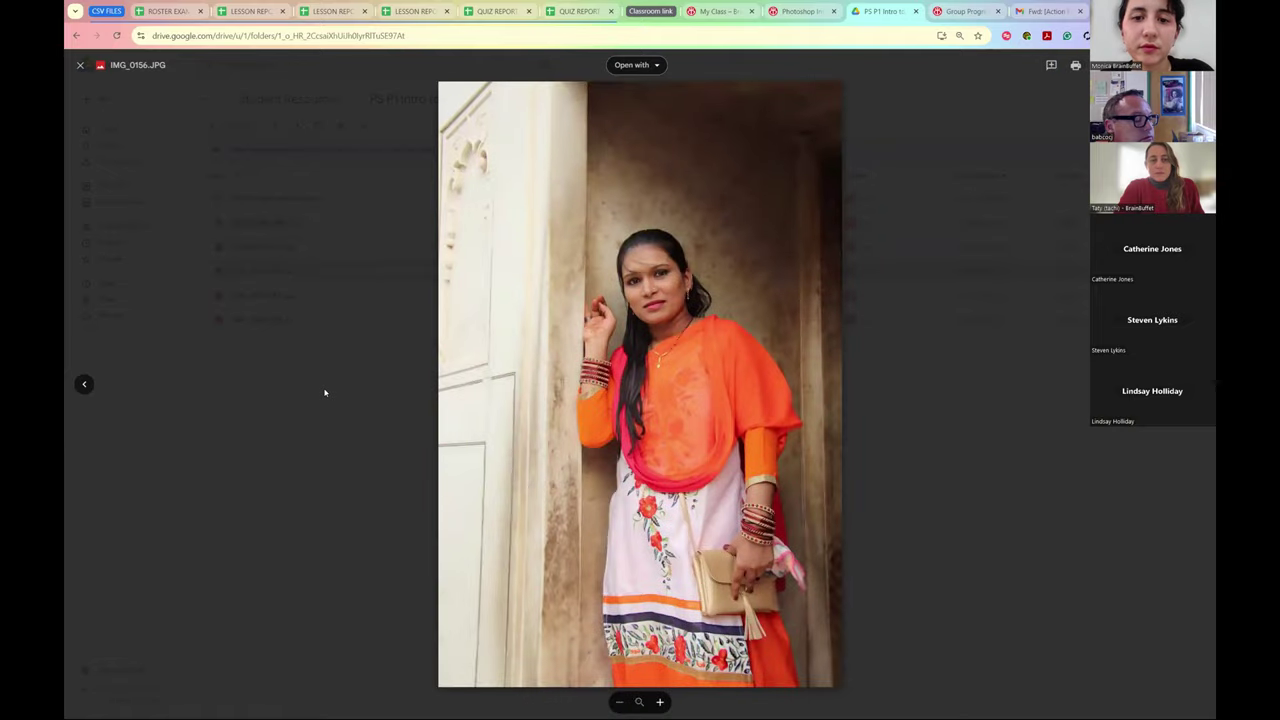
{"action": "left_click", "coordinate": [324, 393]}
{"action": "left_click", "coordinate": [316, 250]}
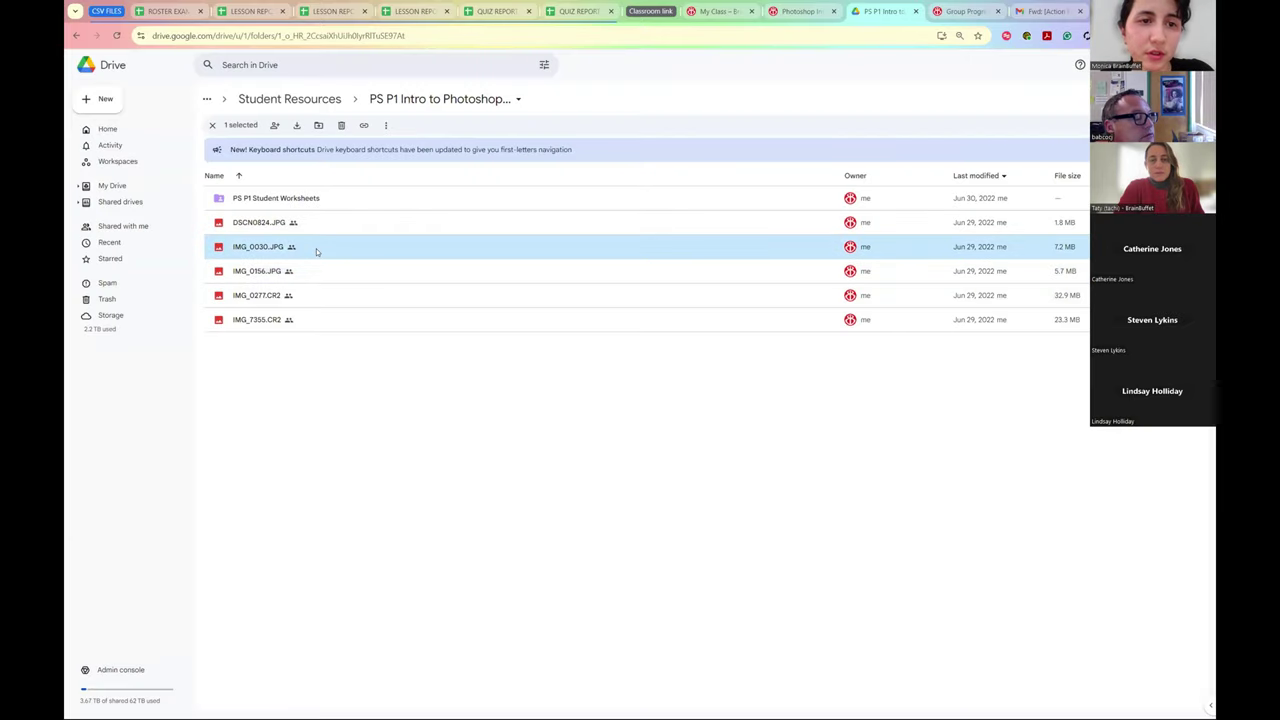
{"action": "double_click", "coordinate": [316, 250]}
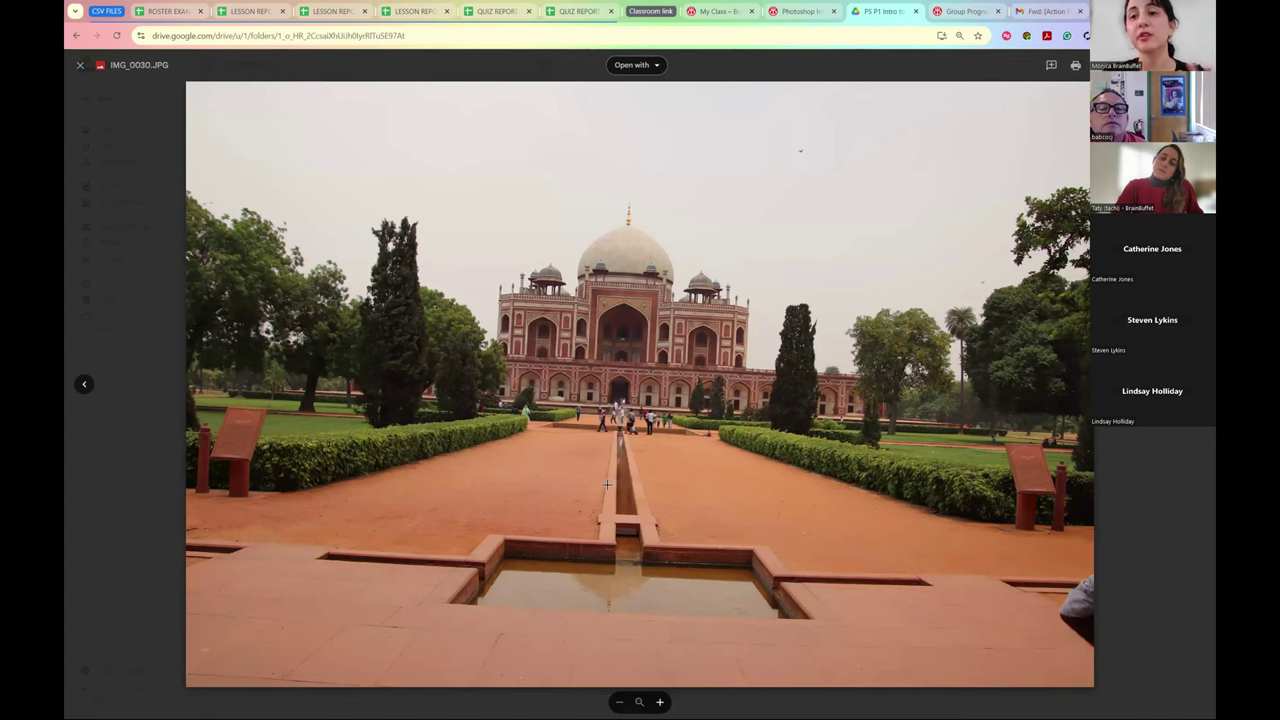
{"action": "left_click", "coordinate": [147, 364]}
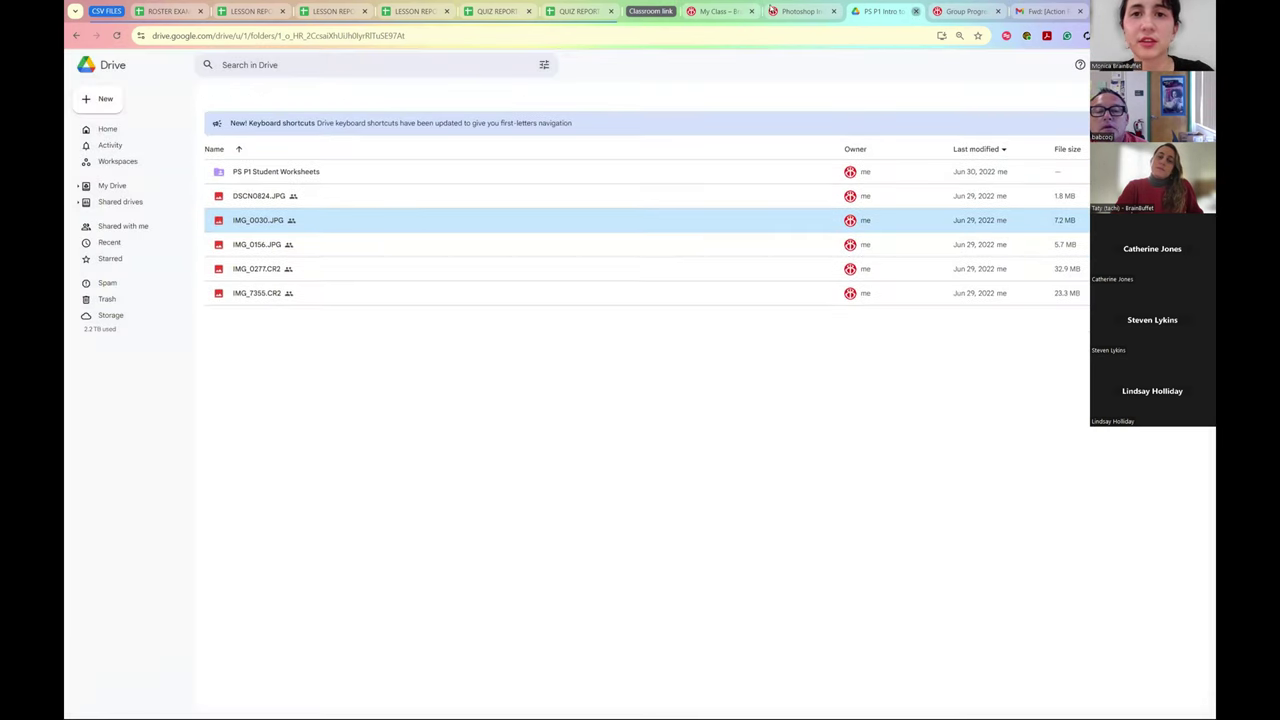
{"action": "left_click", "coordinate": [915, 11]}
Close the Photoshop Instructor Files page and return to the My Class teacher dashboard.
{"action": "left_click", "coordinate": [833, 11]}
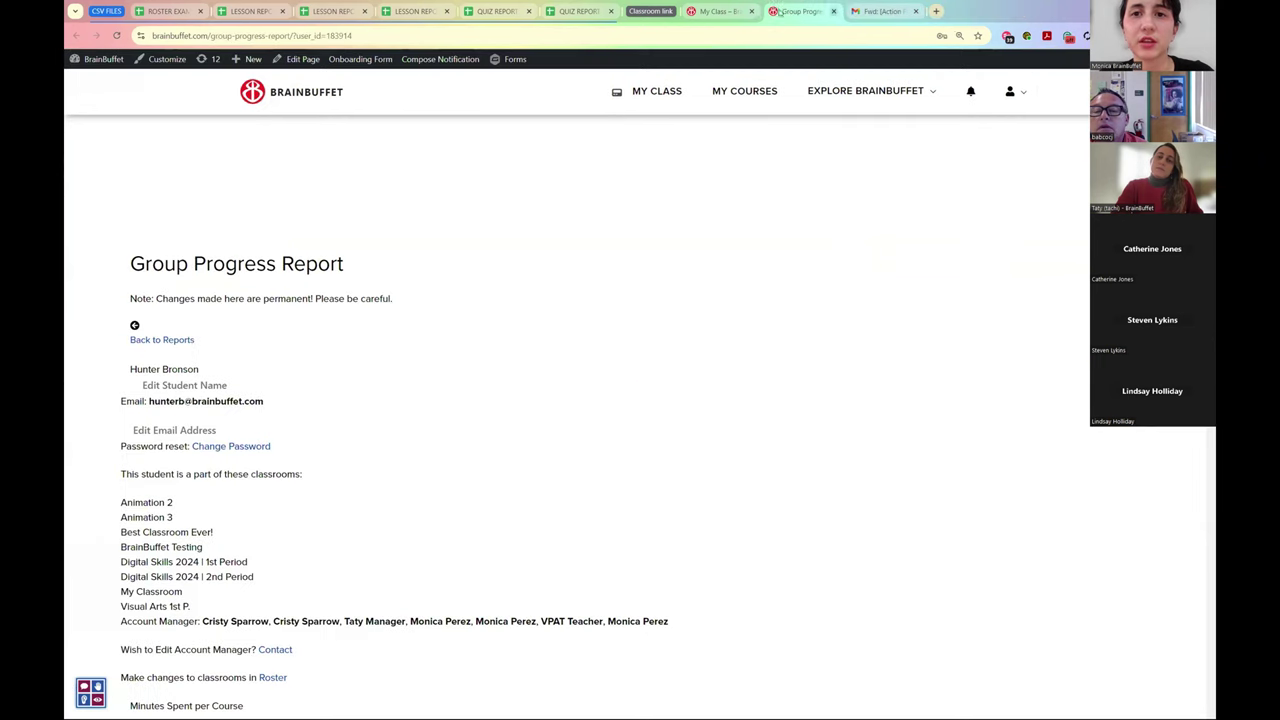
{"action": "left_click", "coordinate": [735, 11]}
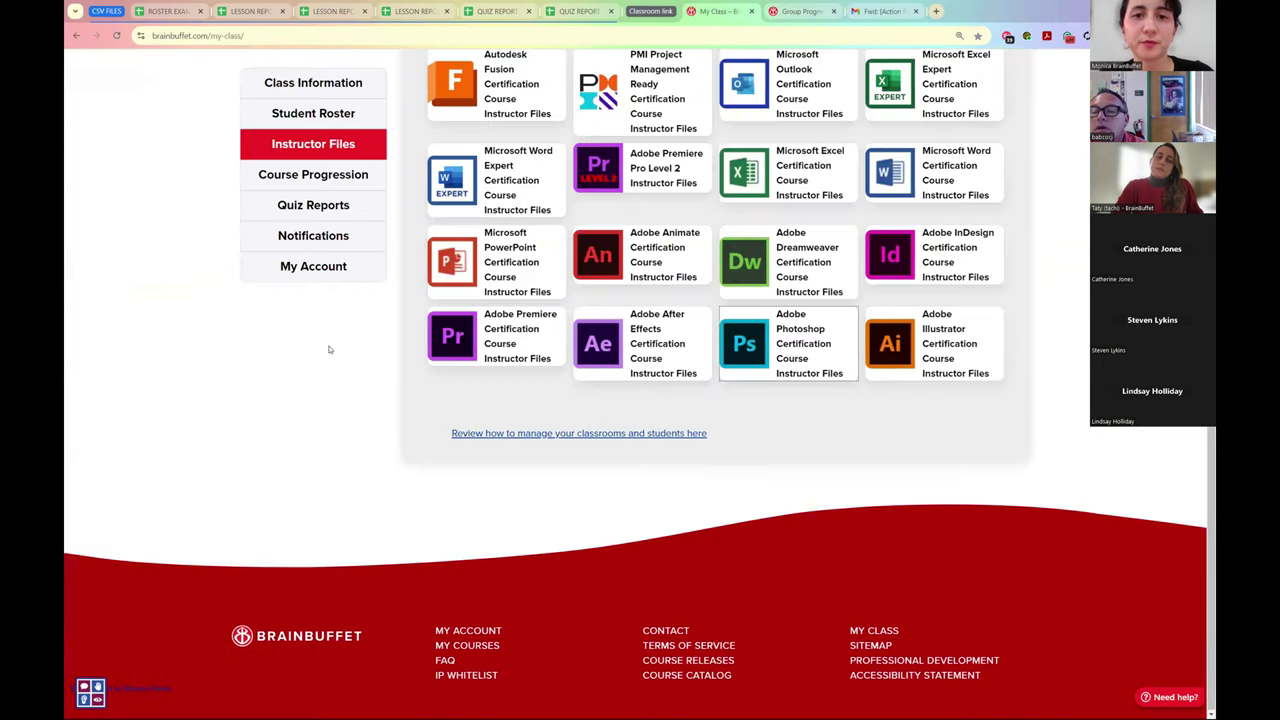
{"action": "scroll", "coordinate": [329, 350], "scroll_direction": "up", "scroll_amount": 3}
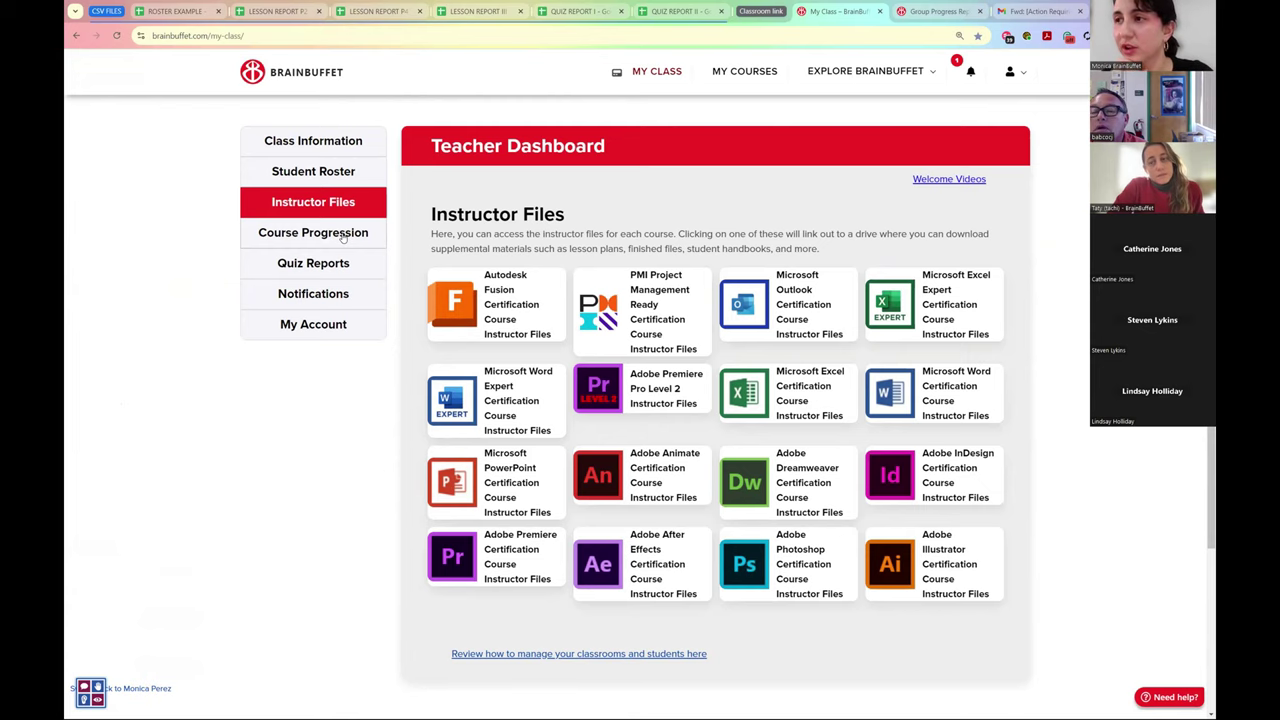
Show the Course Progression report and open its Group dropdown of class groups.
{"action": "left_click", "coordinate": [342, 233]}
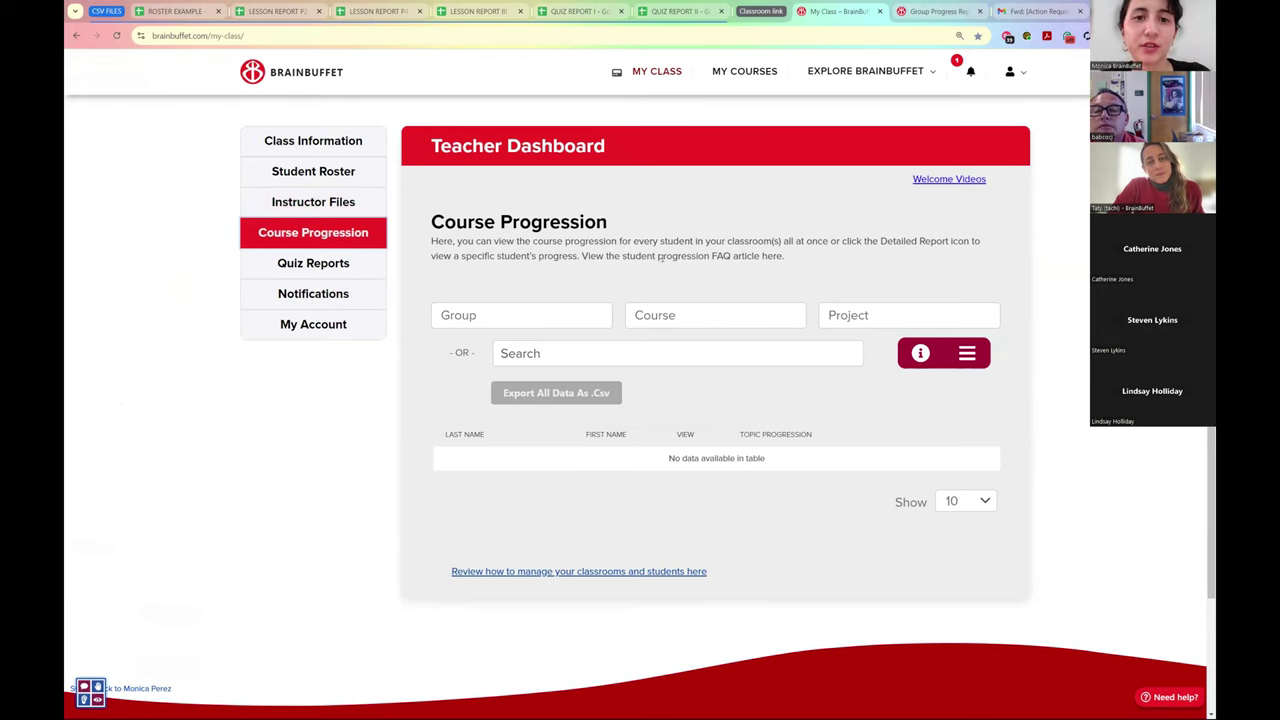
{"action": "left_click", "coordinate": [370, 201]}
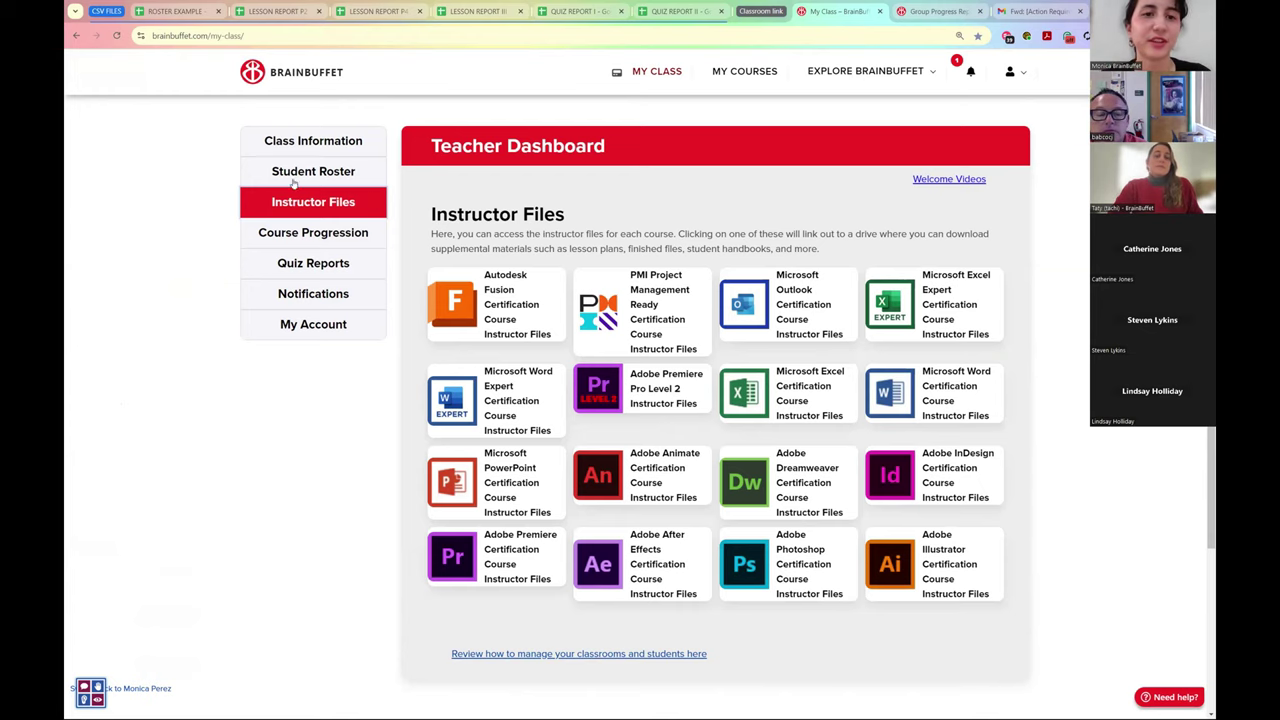
{"action": "left_click", "coordinate": [340, 236]}
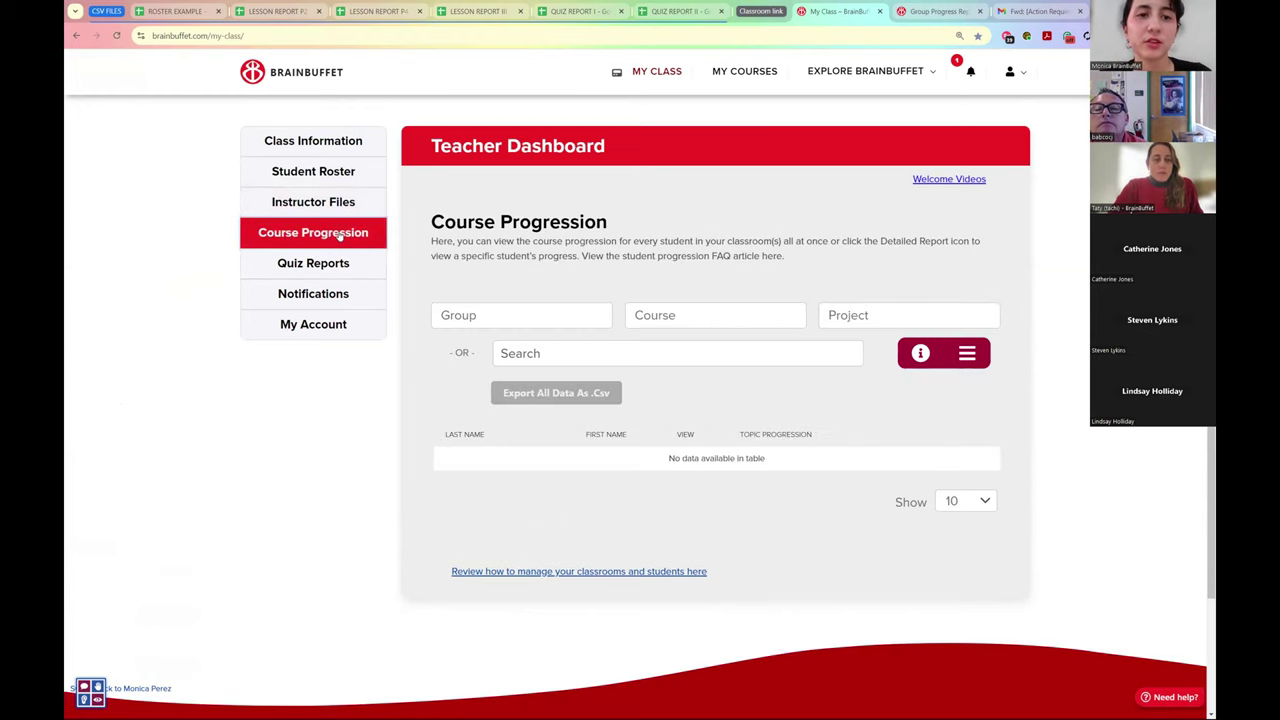
{"action": "scroll", "coordinate": [660, 280], "scroll_direction": "down", "scroll_amount": 1}
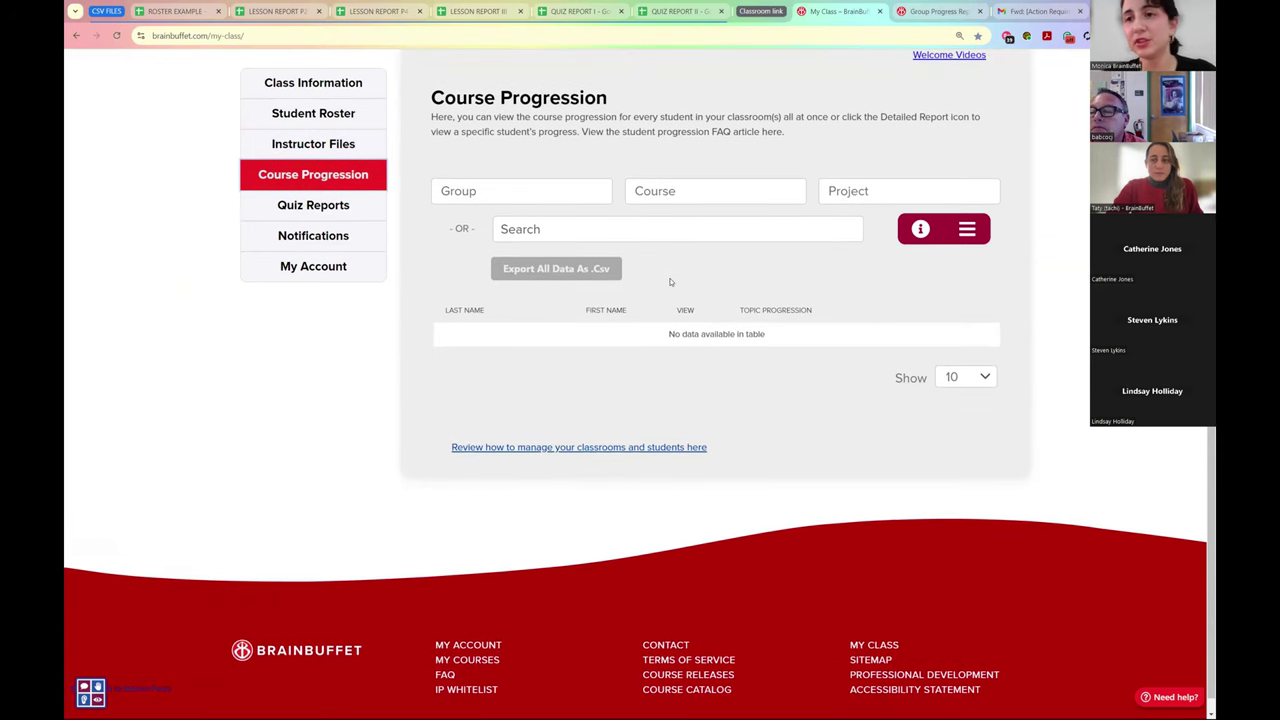
{"action": "left_click", "coordinate": [541, 187]}
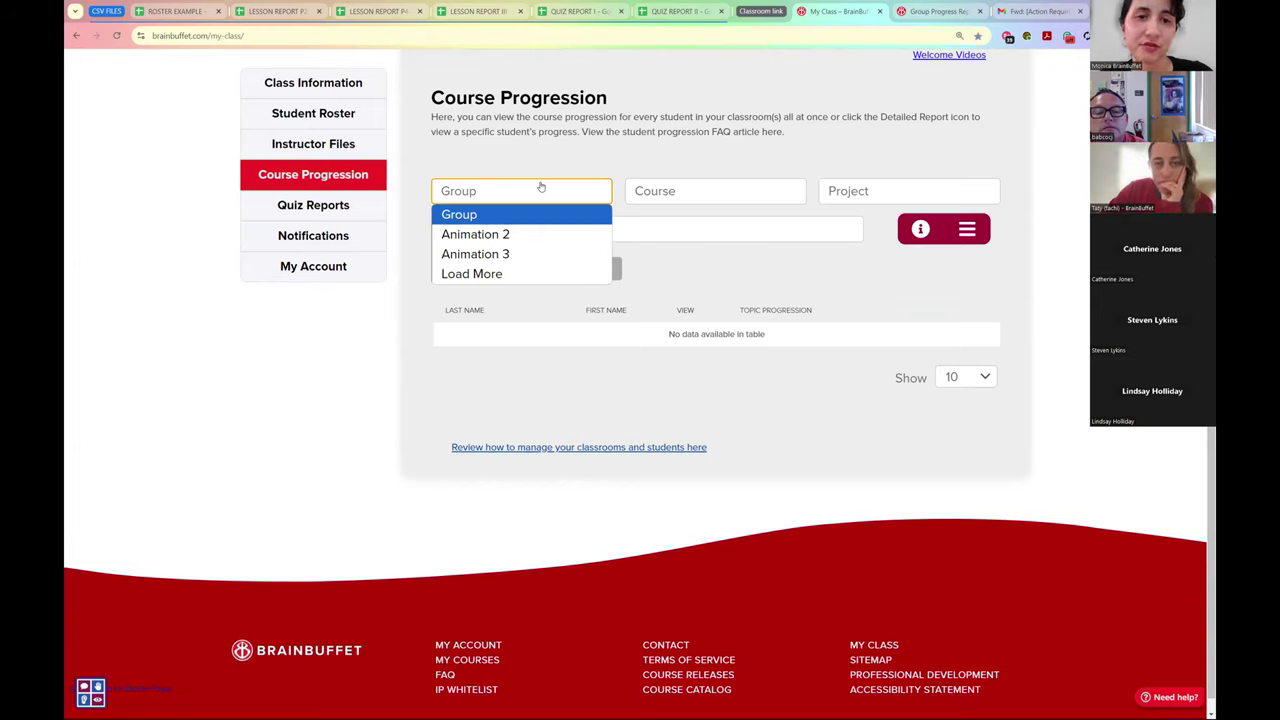
Filter progression to the Animation 2 group and switch to the Adobe Photoshop Certification Course.
{"action": "left_click", "coordinate": [534, 236]}
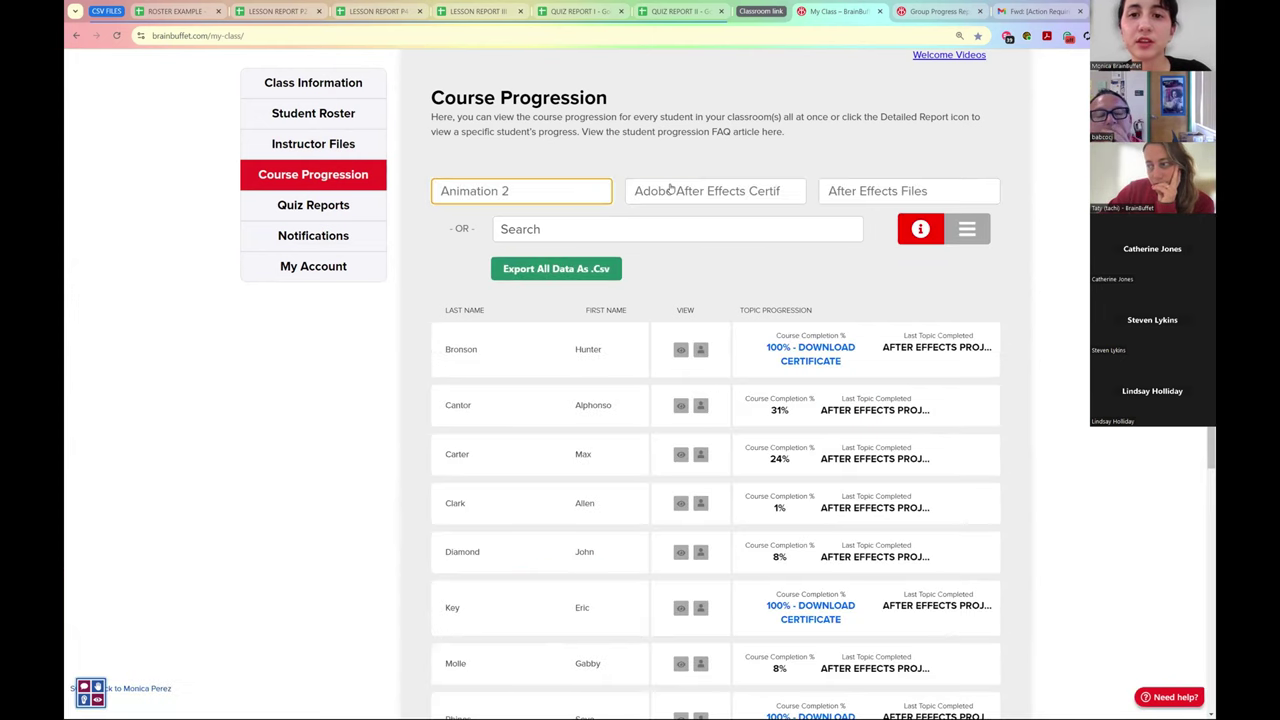
{"action": "left_click", "coordinate": [670, 190]}
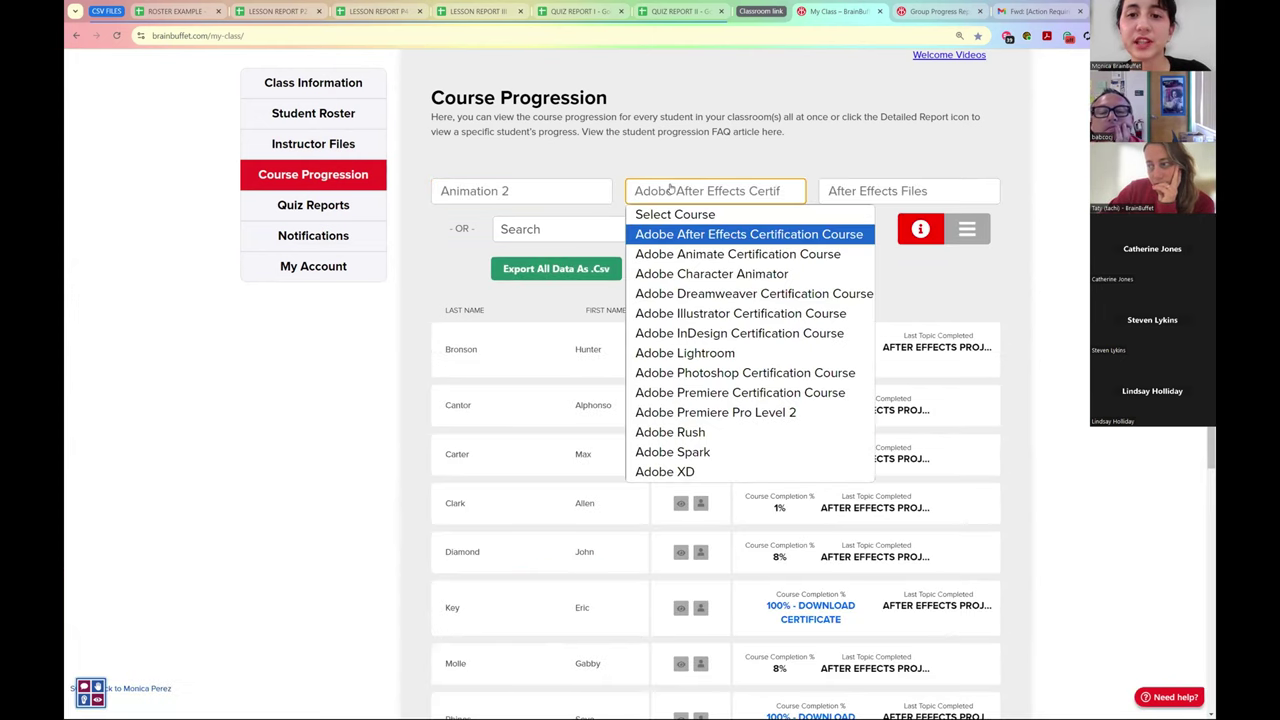
{"action": "left_click", "coordinate": [733, 373]}
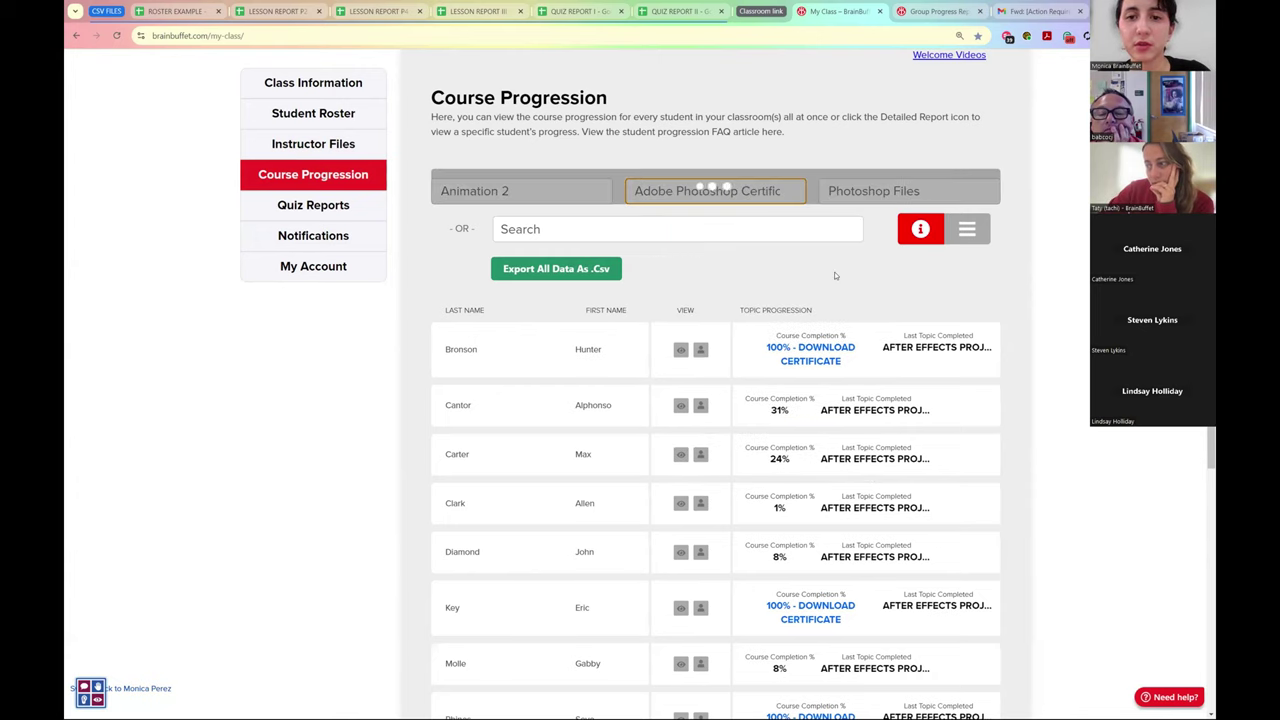
Show each student's Photoshop progress as Topics Completed checkmarks and bring up the project list.
{"action": "scroll", "coordinate": [835, 275], "scroll_direction": "down", "scroll_amount": 2}
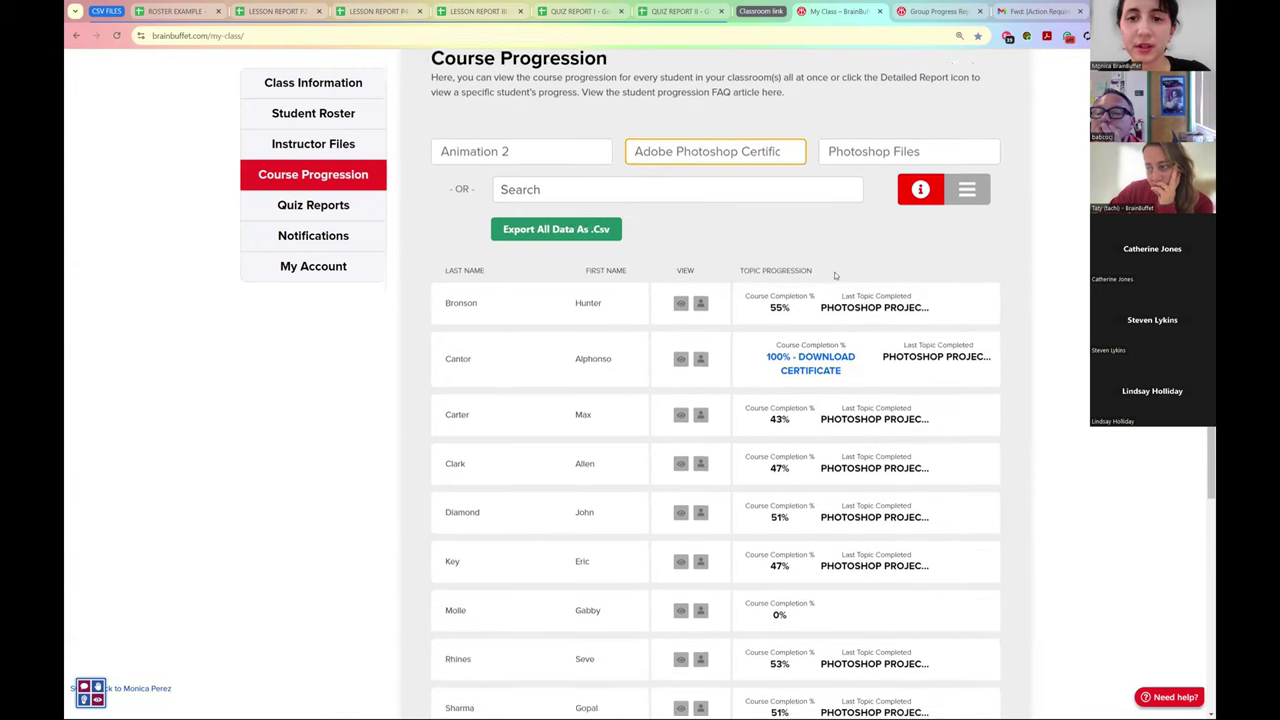
{"action": "scroll", "coordinate": [846, 215], "scroll_direction": "down", "scroll_amount": 2}
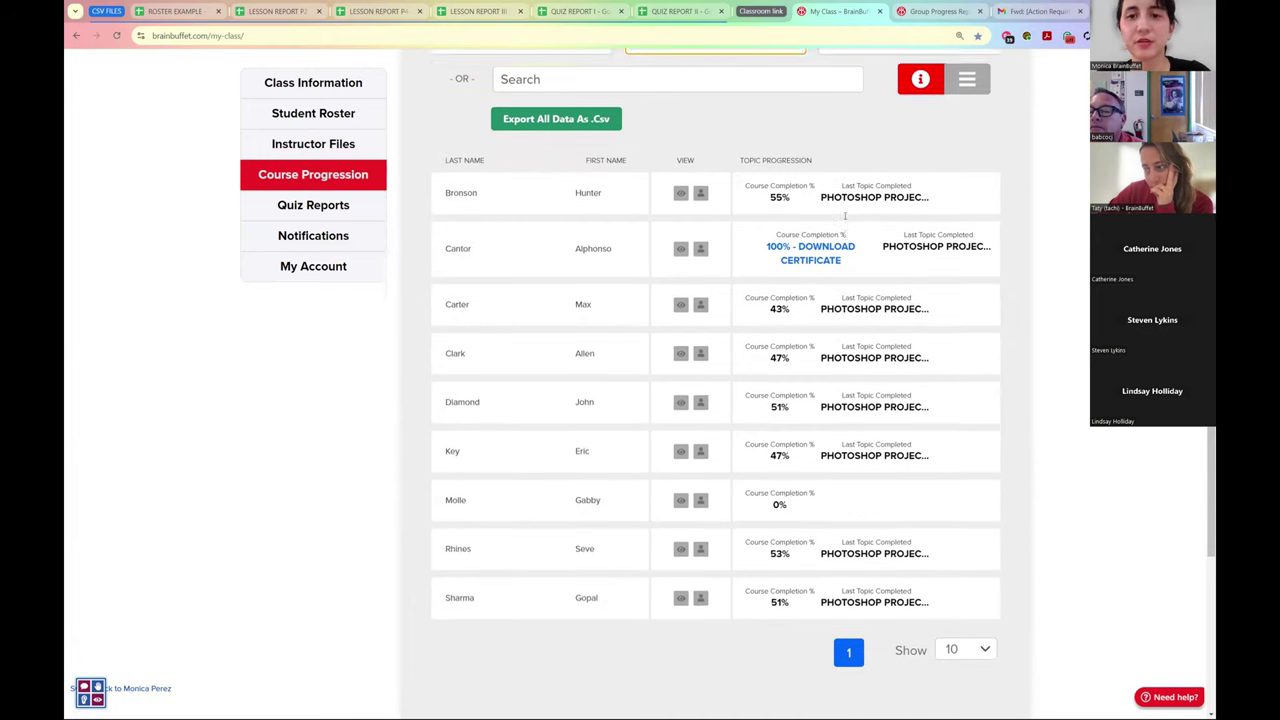
{"action": "scroll", "coordinate": [846, 215], "scroll_direction": "up", "scroll_amount": 2}
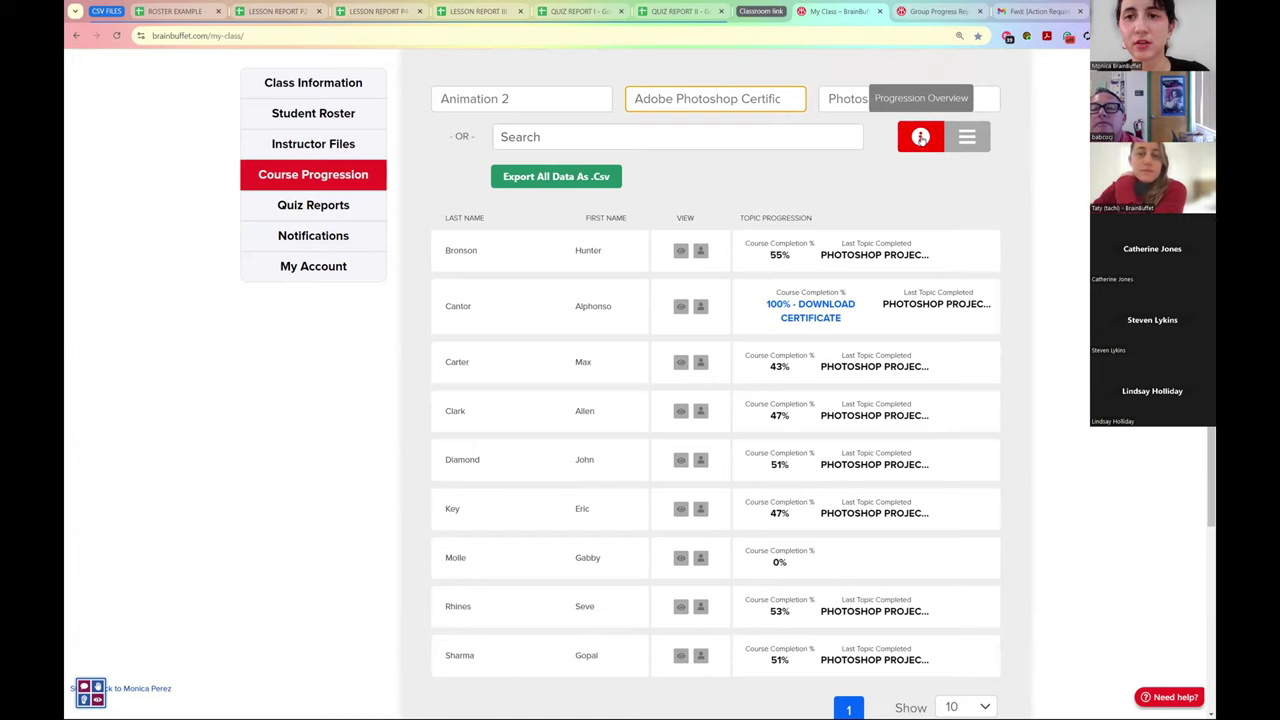
{"action": "left_click", "coordinate": [964, 140]}
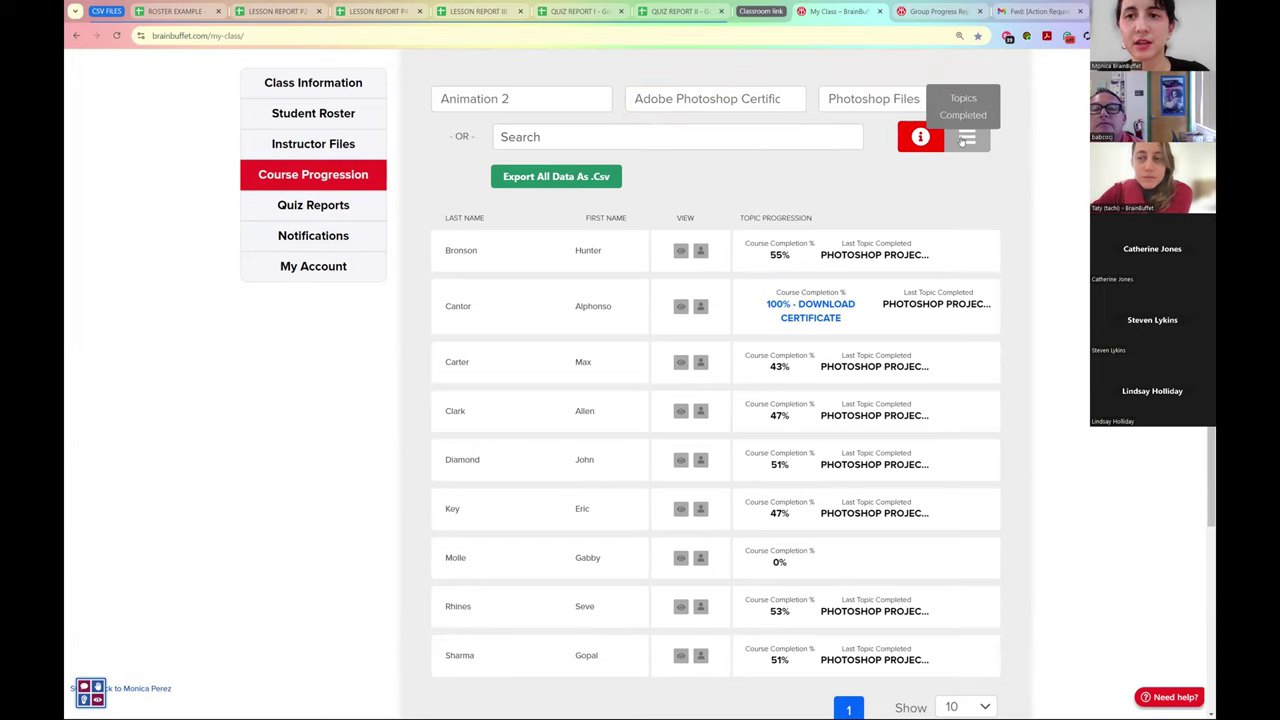
{"action": "left_click", "coordinate": [871, 108]}
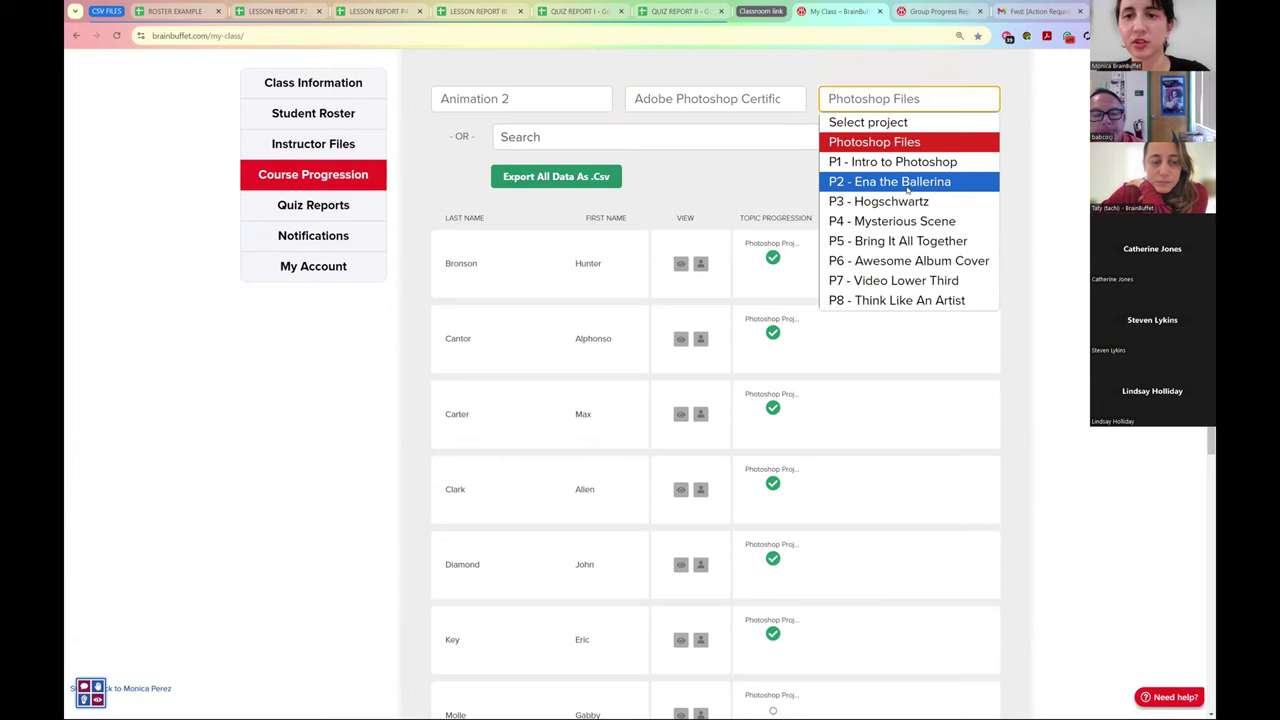
Review P2 - Ena the Ballerina topic checkmarks across all rows, then reopen the project list.
{"action": "left_click", "coordinate": [907, 186]}
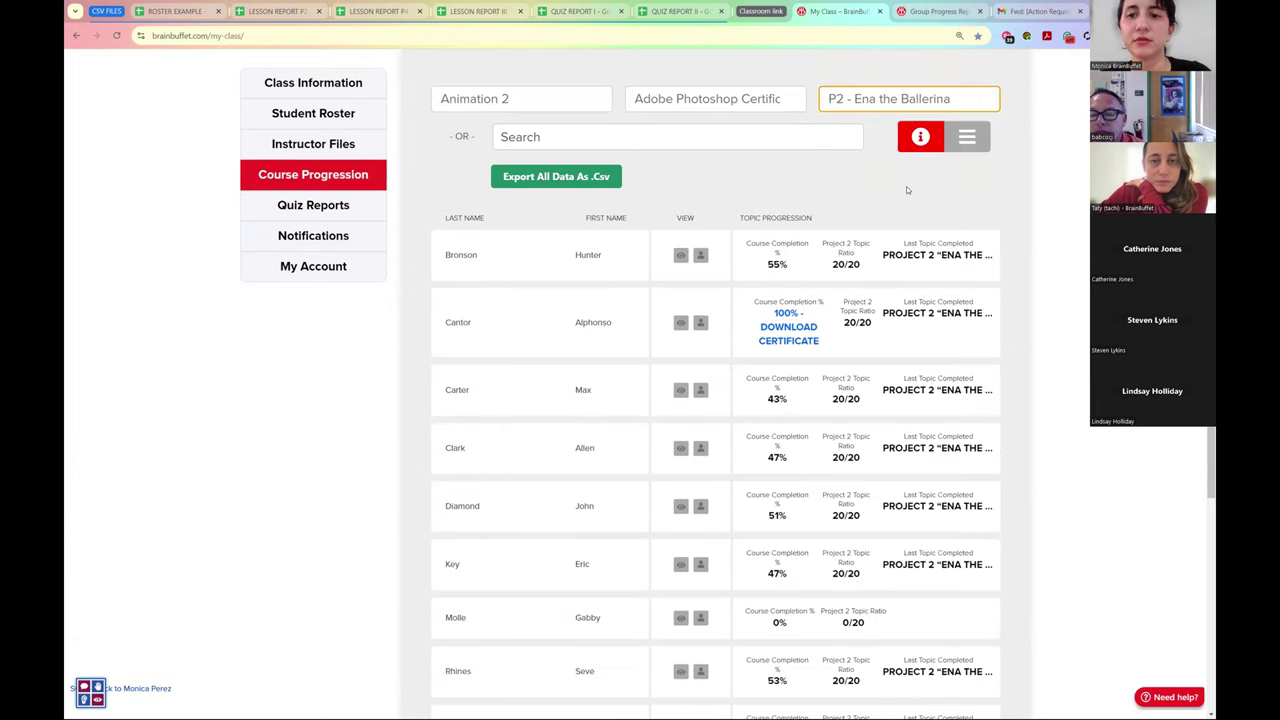
{"action": "left_click", "coordinate": [972, 137]}
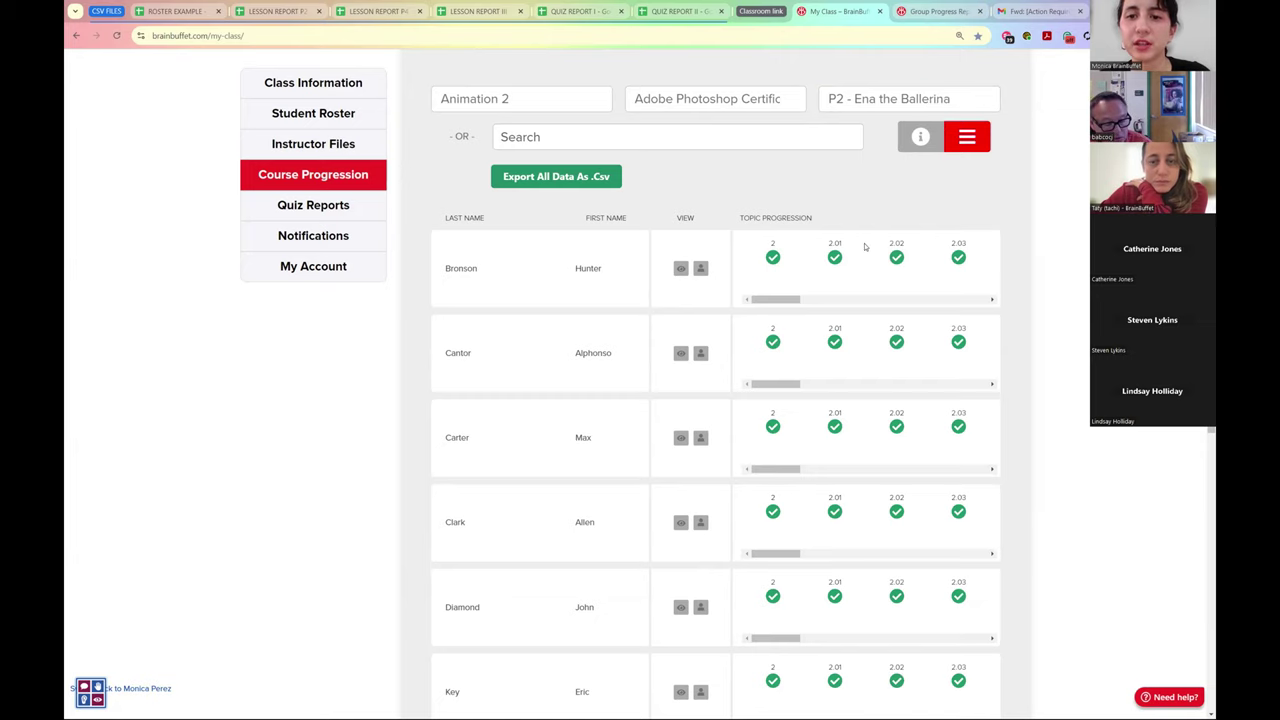
{"action": "scroll", "coordinate": [865, 246], "scroll_direction": "down", "scroll_amount": 3}
{"action": "scroll", "coordinate": [885, 287], "scroll_direction": "right", "scroll_amount": 10}
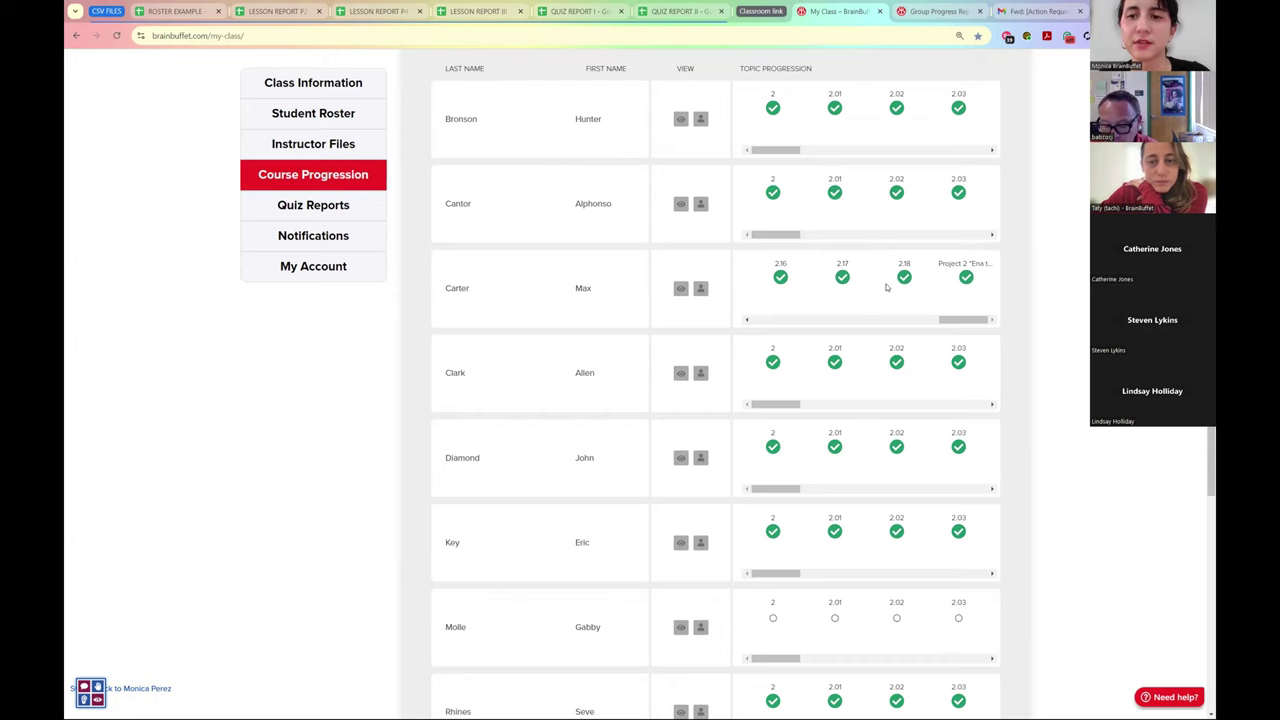
{"action": "scroll", "coordinate": [885, 287], "scroll_direction": "left", "scroll_amount": 1}
{"action": "scroll", "coordinate": [885, 287], "scroll_direction": "up", "scroll_amount": 3}
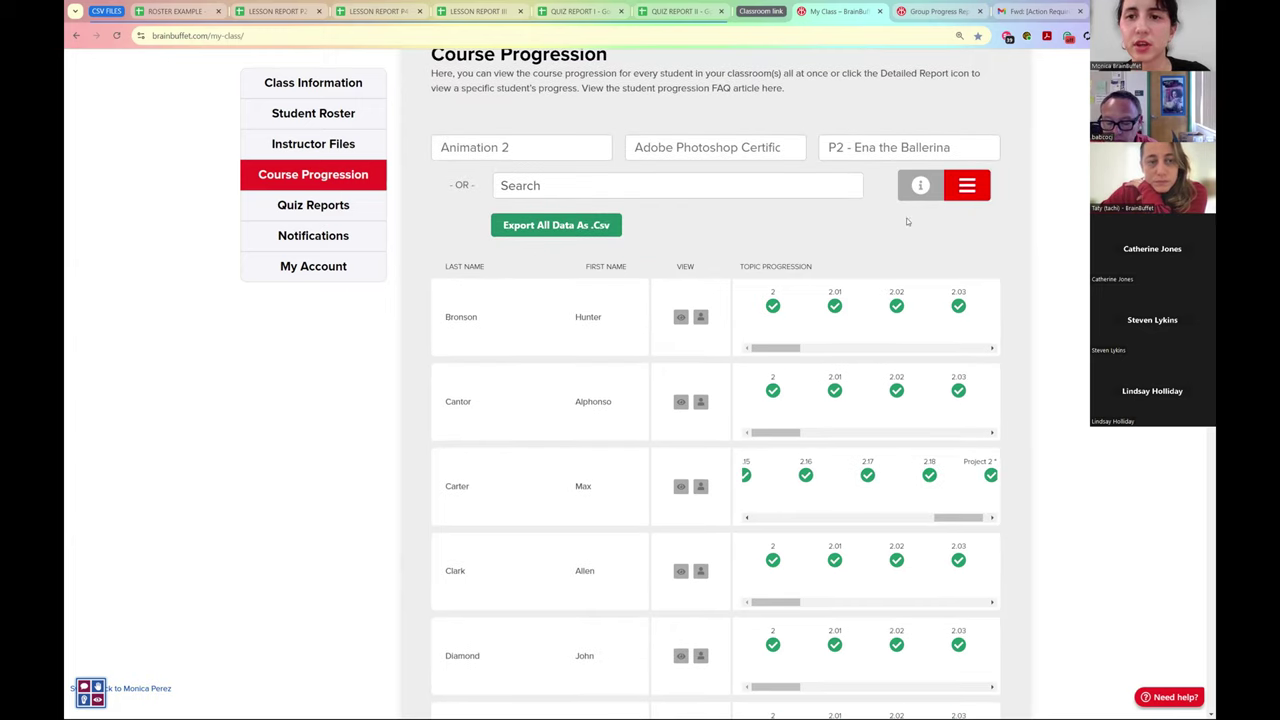
{"action": "left_click", "coordinate": [842, 148]}
Filter the report to P4 - Mysterious Scene and browse the student overview.
{"action": "left_click", "coordinate": [893, 270]}
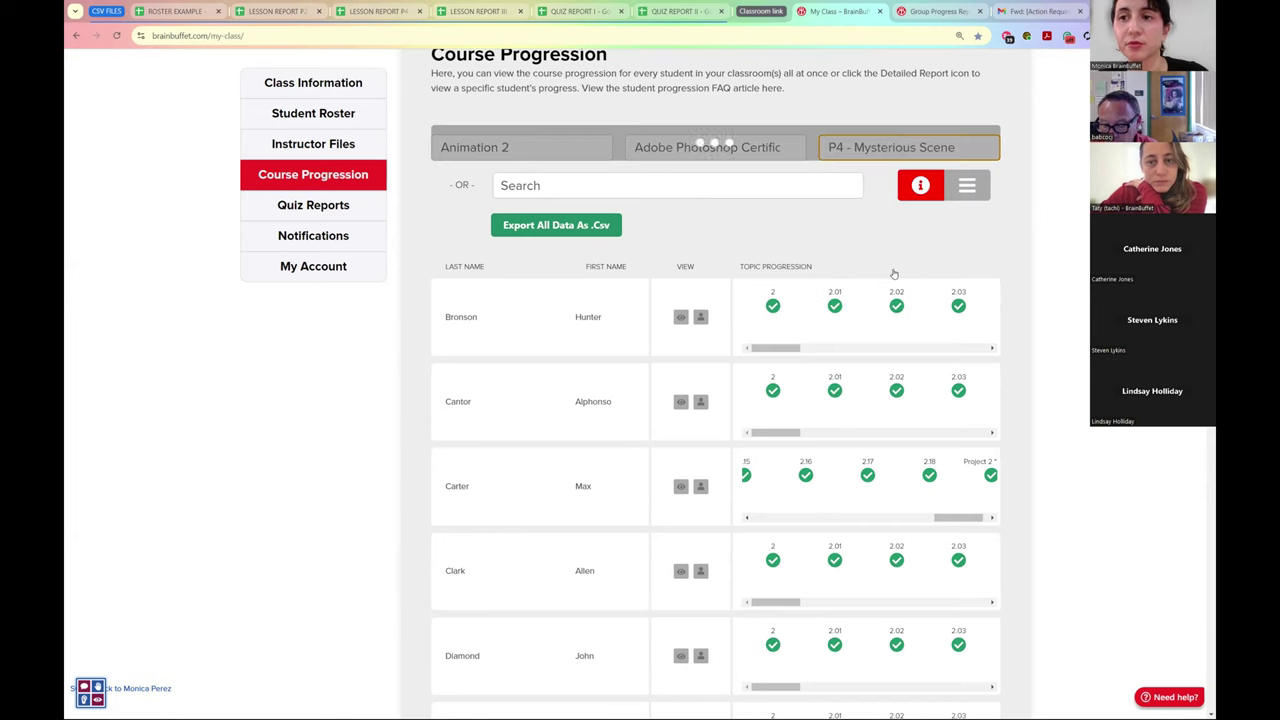
{"action": "scroll", "coordinate": [896, 242], "scroll_direction": "down", "scroll_amount": 5}
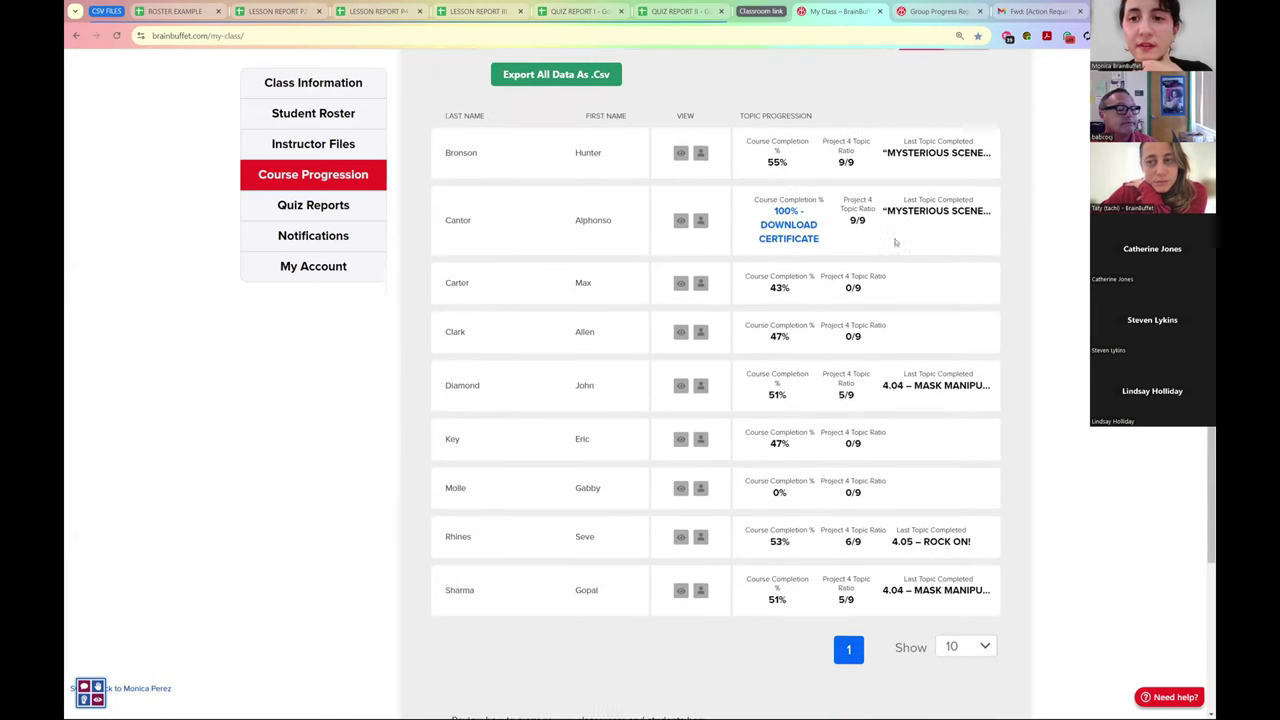
{"action": "scroll", "coordinate": [924, 139], "scroll_direction": "up", "scroll_amount": 1}
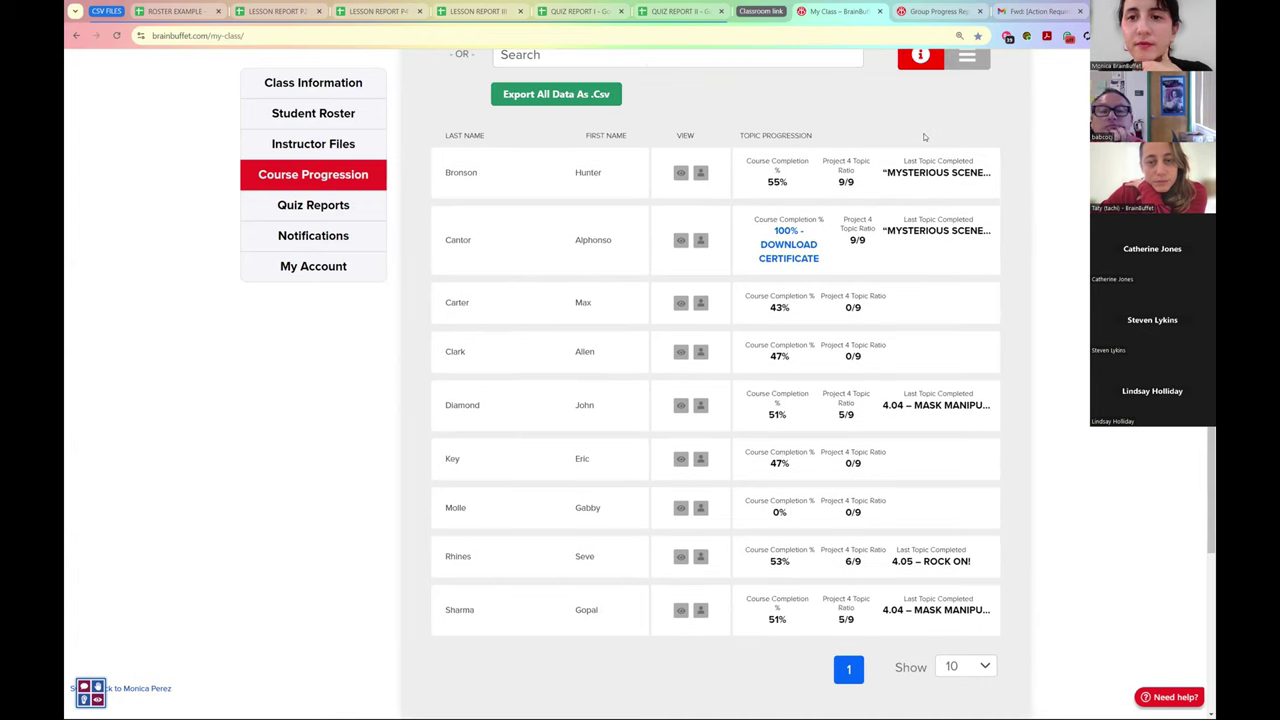
{"action": "scroll", "coordinate": [885, 272], "scroll_direction": "down", "scroll_amount": 2}
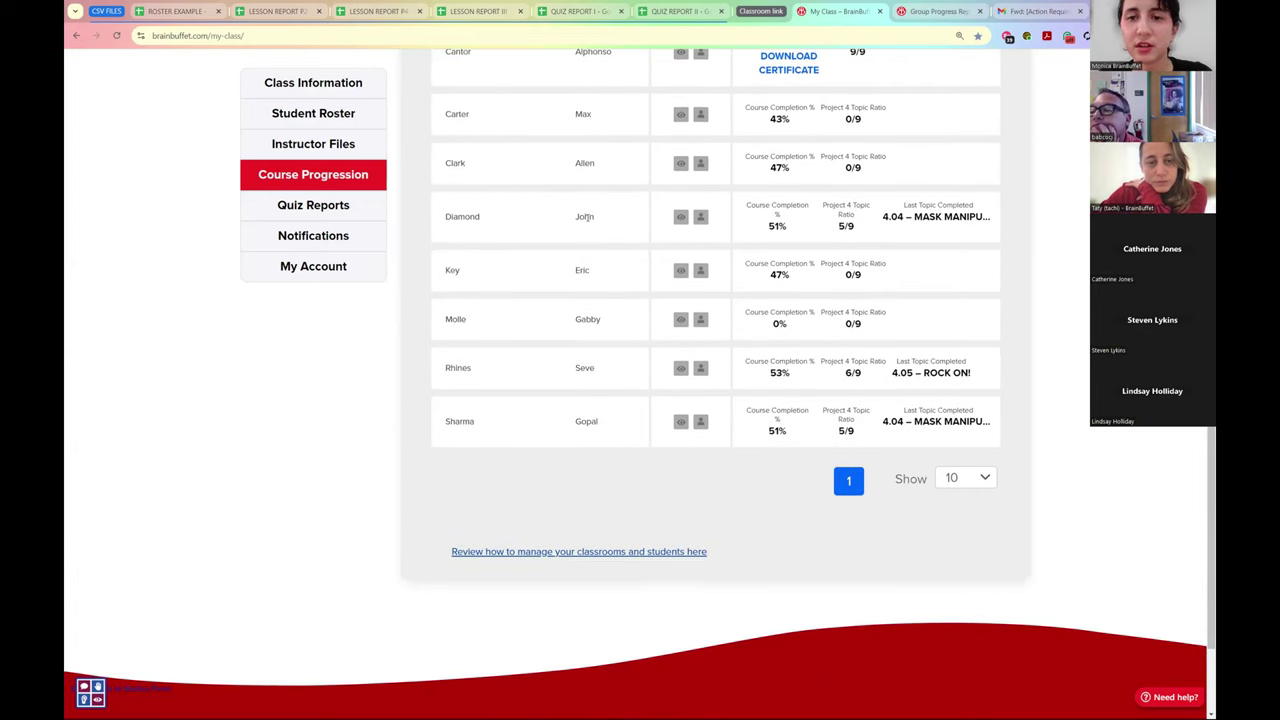
{"action": "double_click", "coordinate": [584, 216]}
{"action": "scroll", "coordinate": [826, 228], "scroll_direction": "up", "scroll_amount": 3}
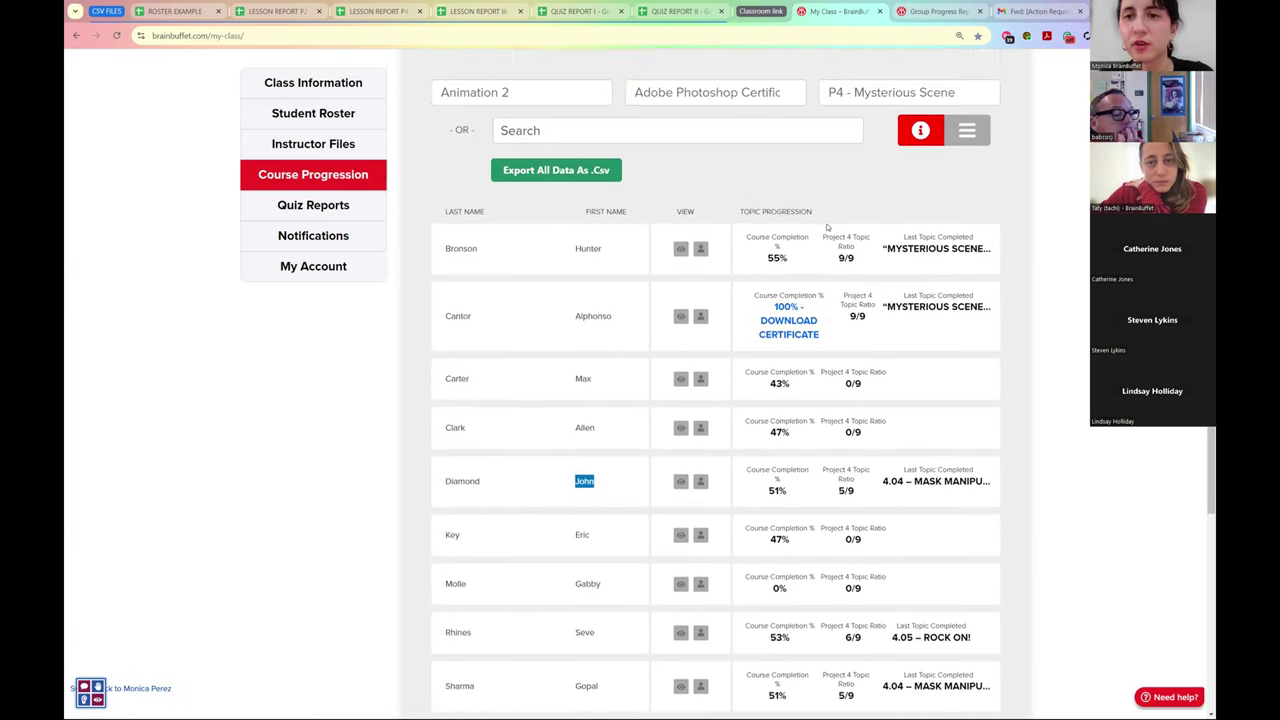
Switch P4 results to Topics Completed checkmarks and scroll through each student's topic strip.
{"action": "left_click", "coordinate": [967, 172]}
{"action": "scroll", "coordinate": [948, 266], "scroll_direction": "down", "scroll_amount": 1}
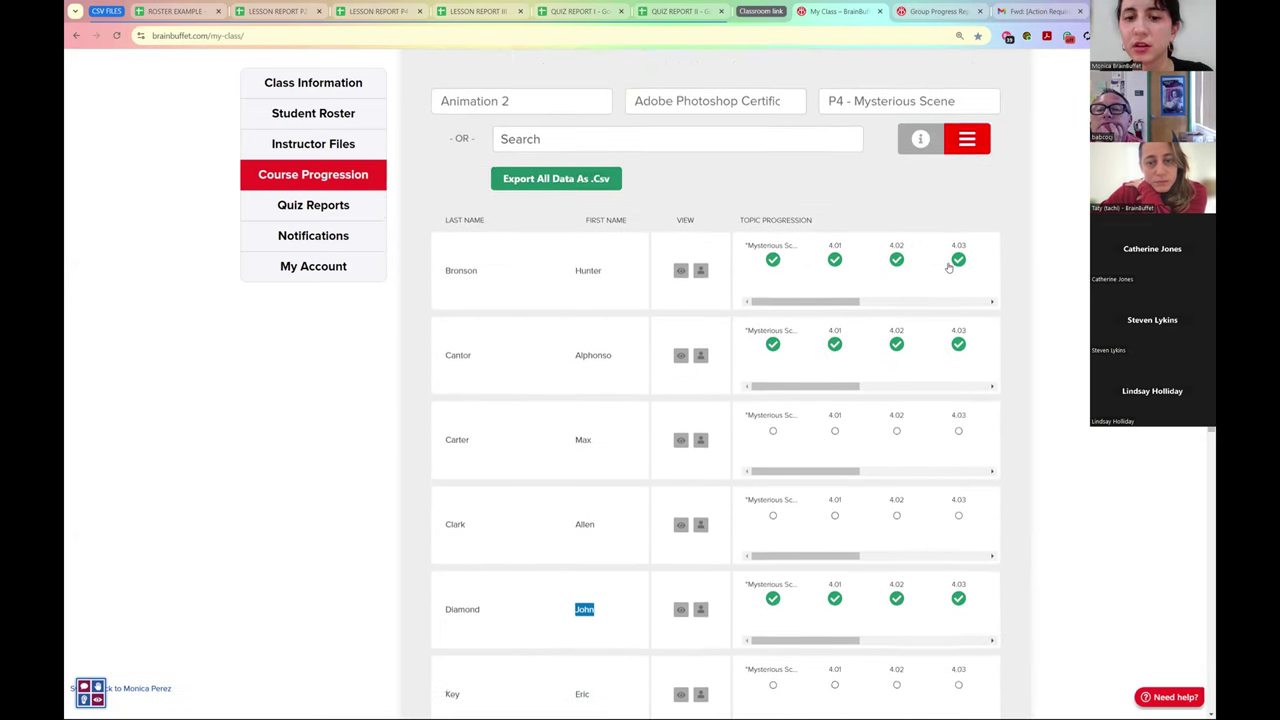
{"action": "scroll", "coordinate": [948, 266], "scroll_direction": "down", "scroll_amount": 2}
{"action": "scroll", "coordinate": [893, 445], "scroll_direction": "right", "scroll_amount": 2}
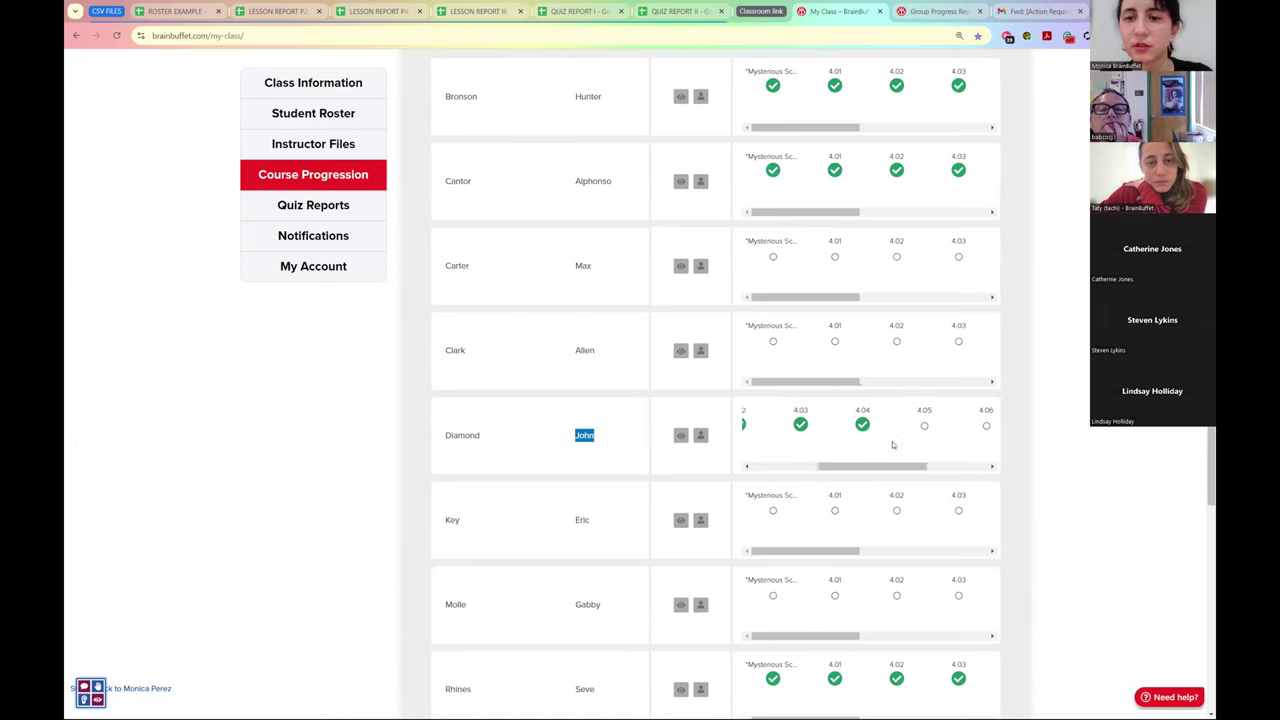
{"action": "scroll", "coordinate": [893, 445], "scroll_direction": "right", "scroll_amount": 2}
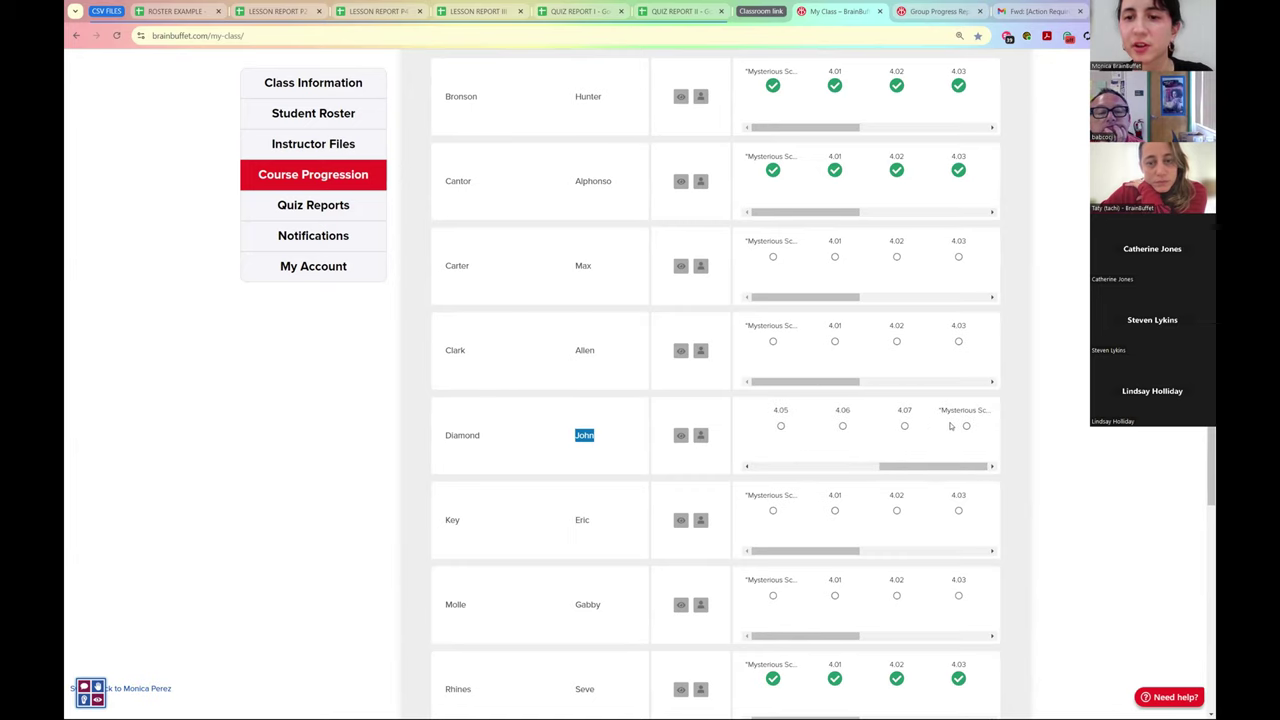
{"action": "scroll", "coordinate": [910, 240], "scroll_direction": "up", "scroll_amount": 4}
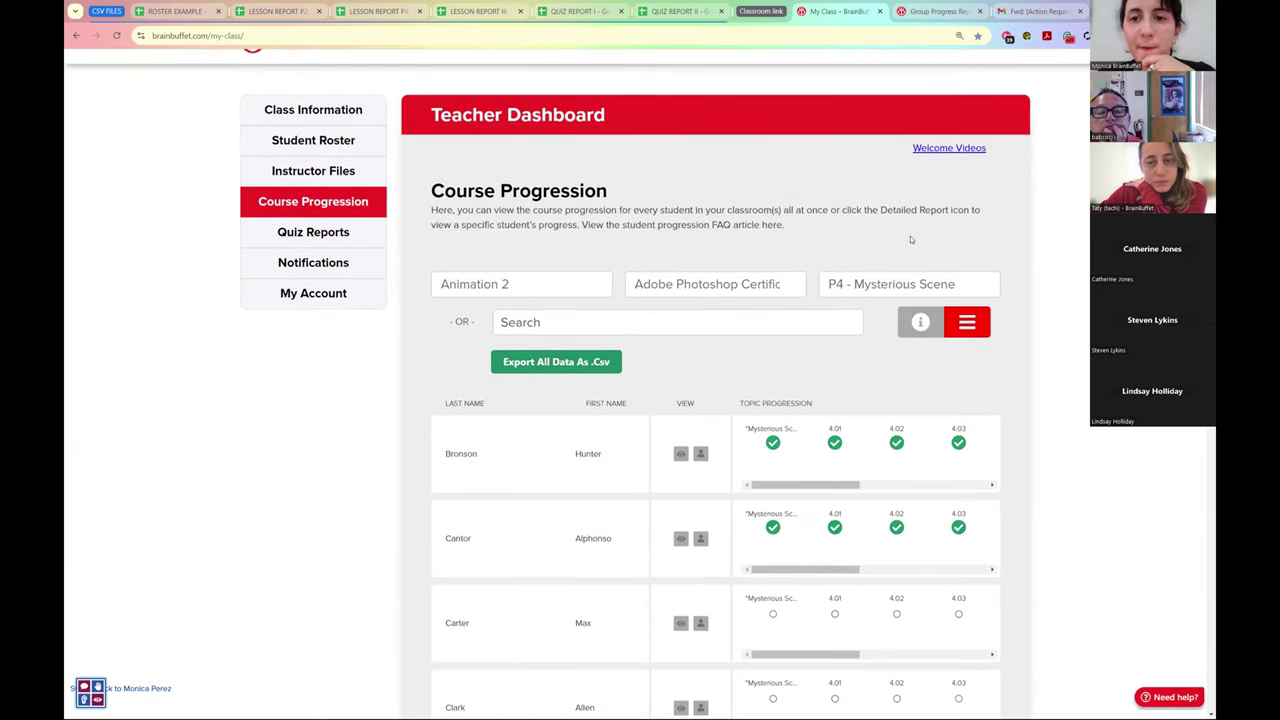
{"action": "scroll", "coordinate": [890, 213], "scroll_direction": "down", "scroll_amount": 1}
{"action": "scroll", "coordinate": [891, 213], "scroll_direction": "down", "scroll_amount": 1}
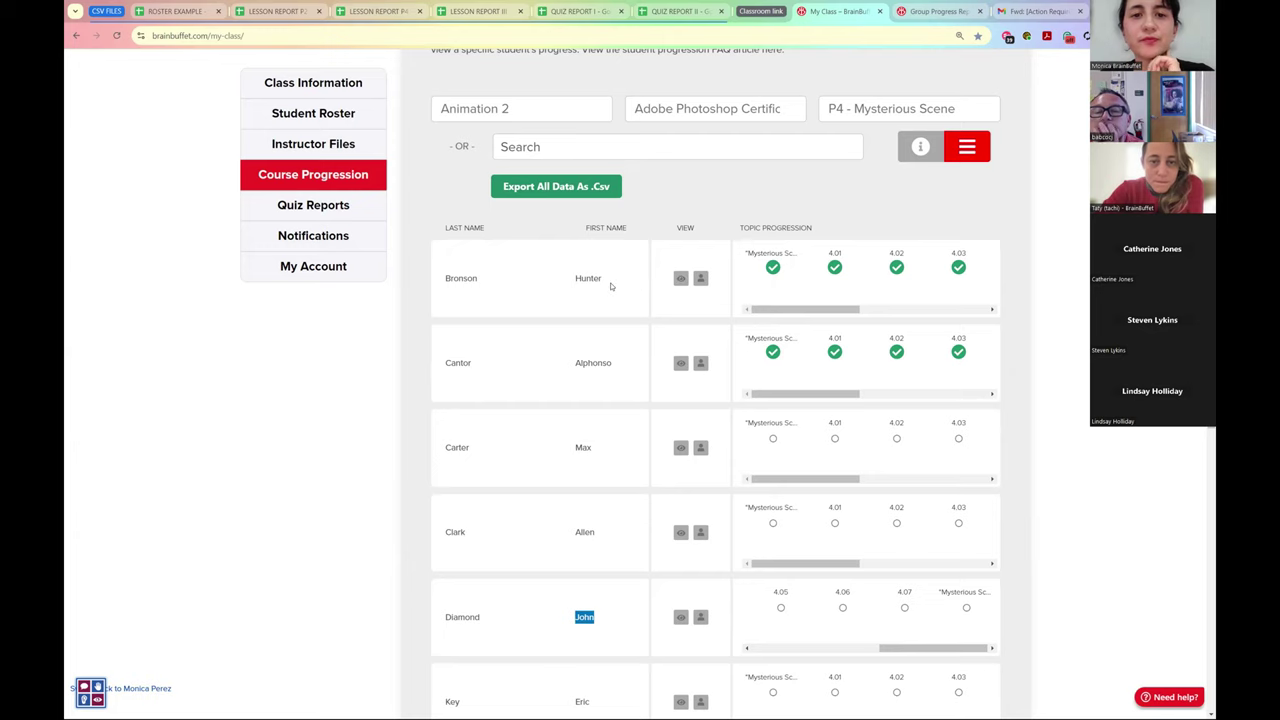
Isolate the fifth student's row and open their P4 completion overview.
{"action": "left_click", "coordinate": [681, 280]}
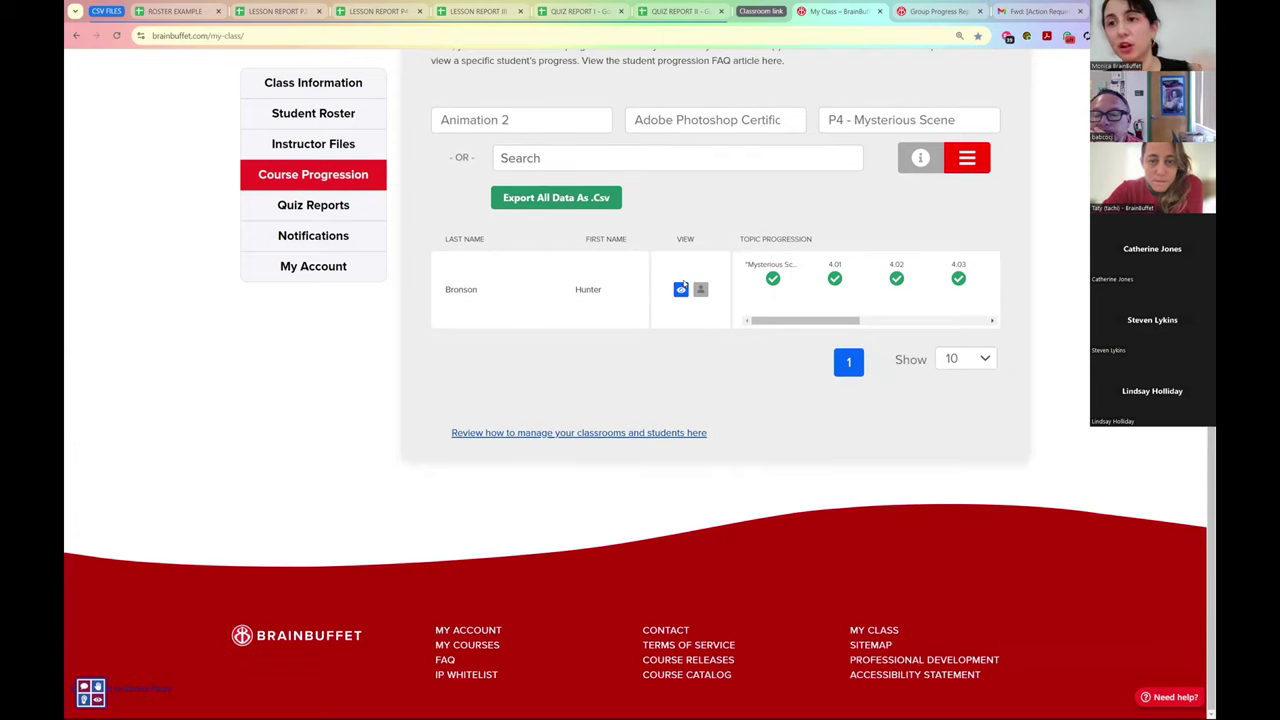
{"action": "scroll", "coordinate": [867, 283], "scroll_direction": "right", "scroll_amount": 5}
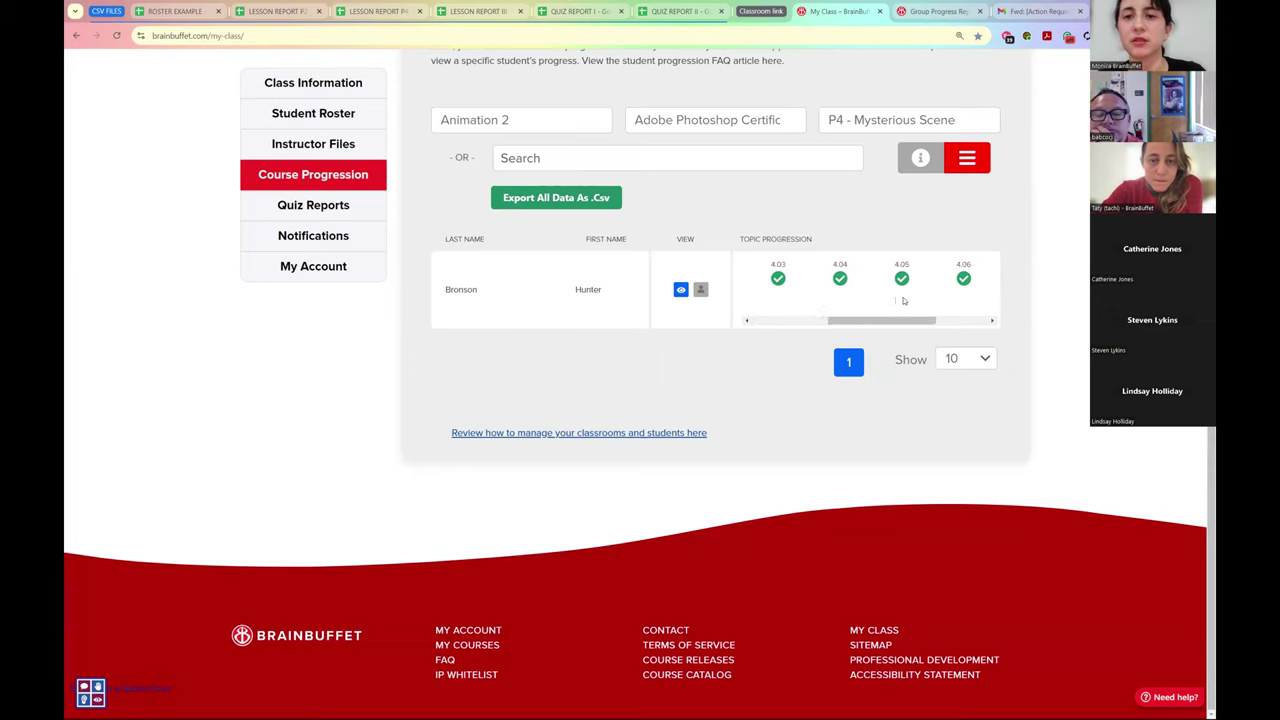
{"action": "left_click", "coordinate": [681, 290]}
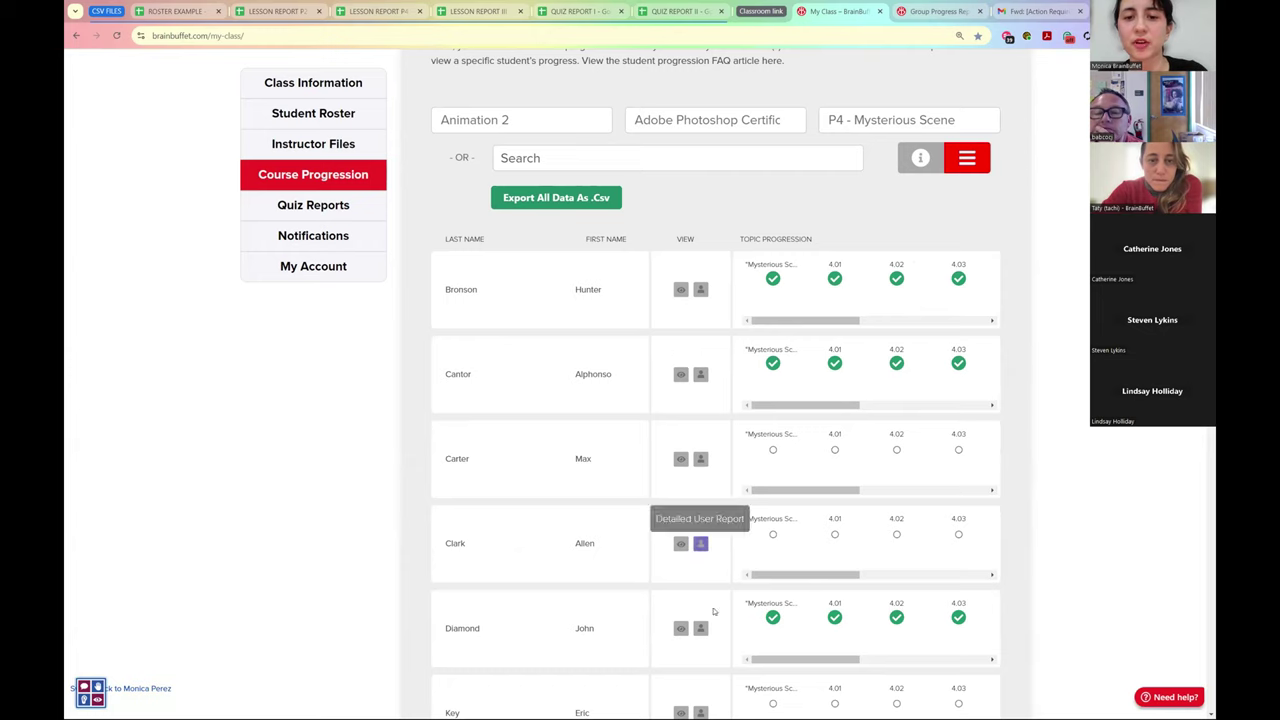
{"action": "left_click", "coordinate": [681, 628]}
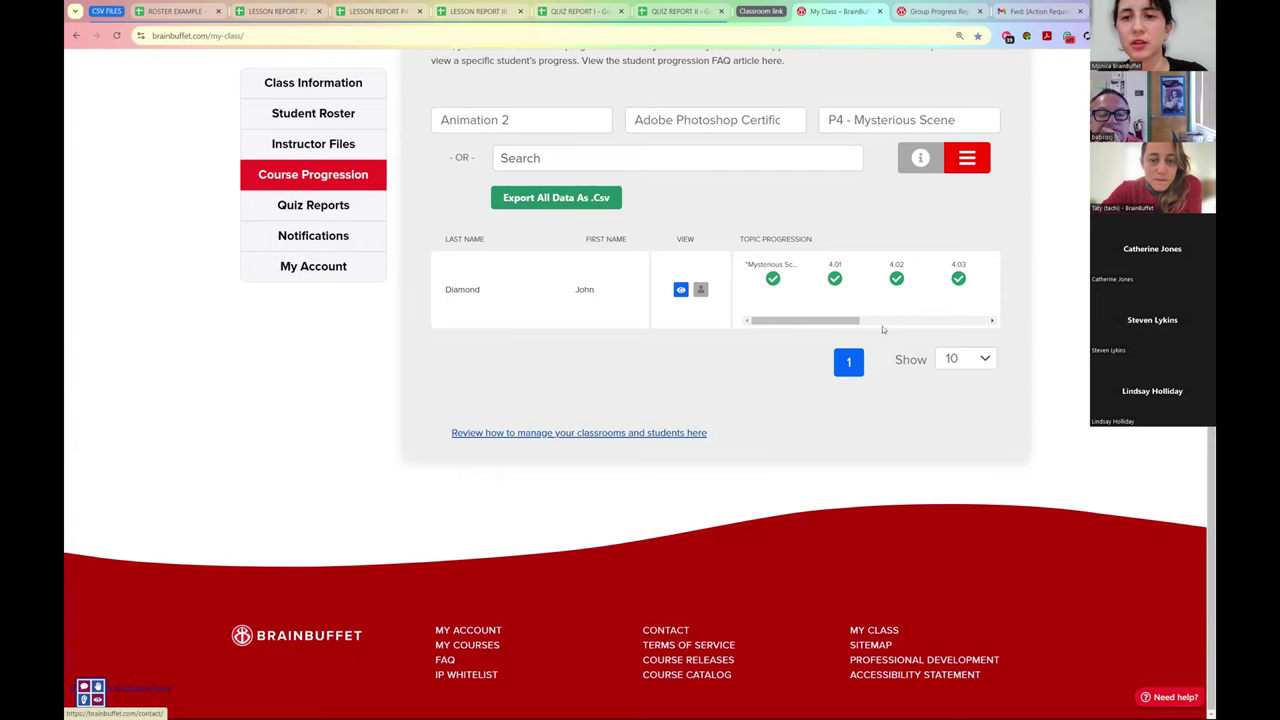
{"action": "scroll", "coordinate": [932, 294], "scroll_direction": "right", "scroll_amount": 5}
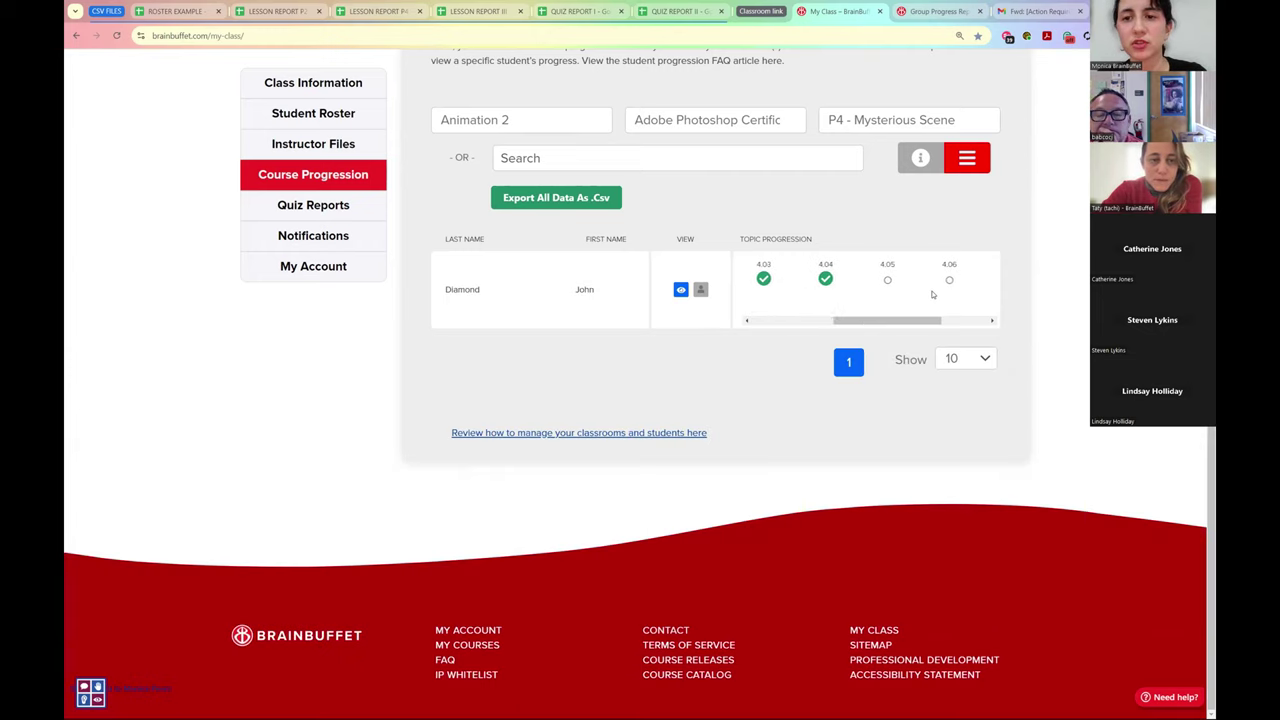
{"action": "left_click", "coordinate": [921, 157]}
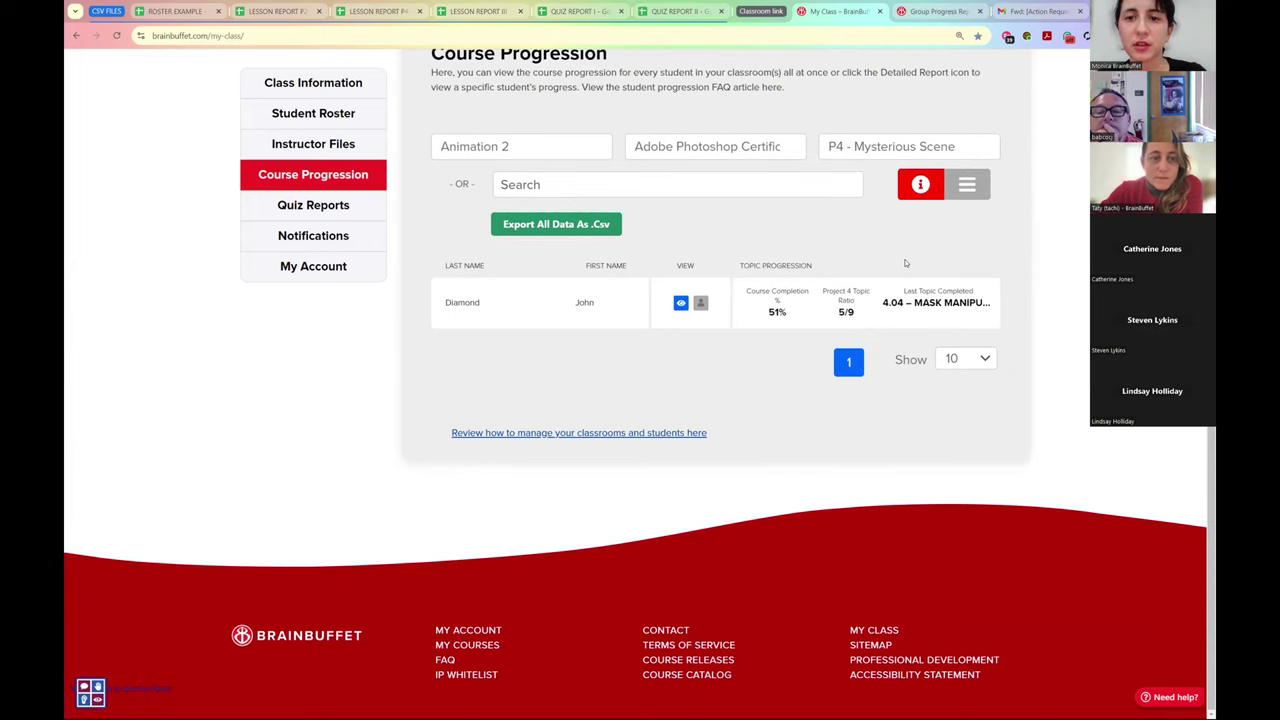
Highlight the 51% completion and Last Topic Completed values, then go to the Group Progress Report.
{"action": "left_click_drag", "start_coordinate": [766, 292], "coordinate": [855, 312]}
{"action": "double_click", "coordinate": [775, 312]}
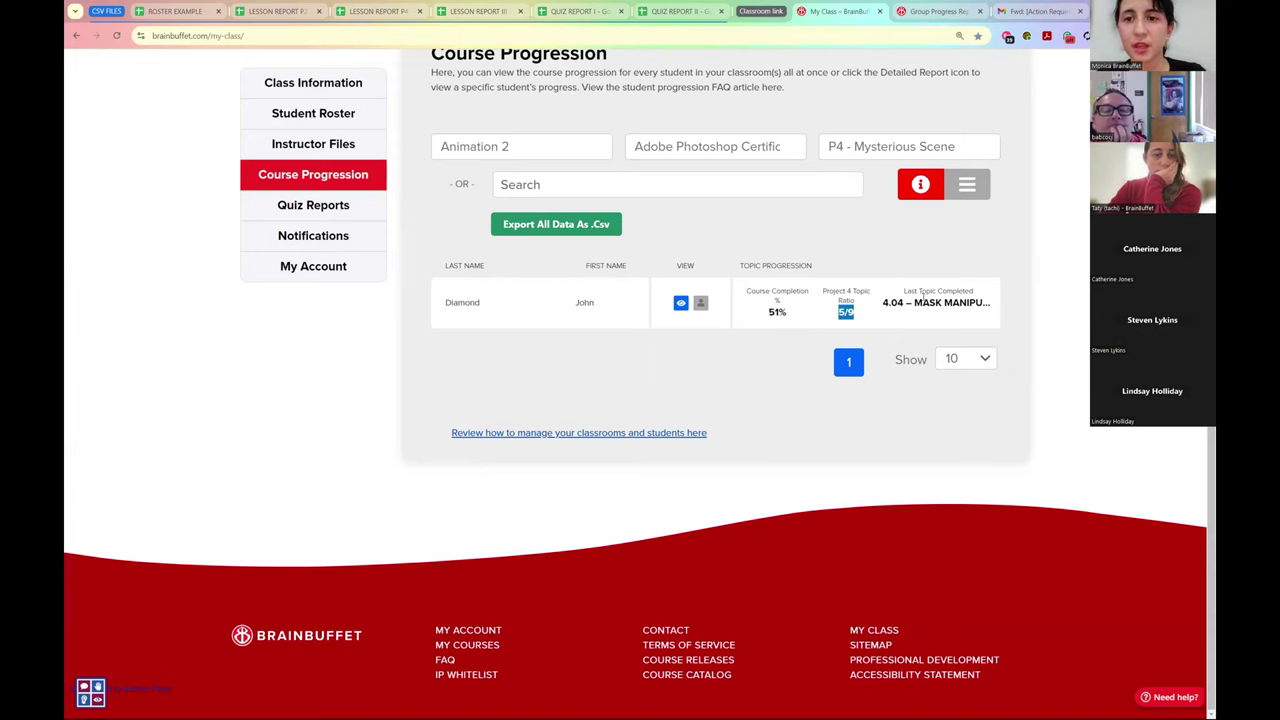
{"action": "triple_click", "coordinate": [938, 325]}
{"action": "left_click", "coordinate": [937, 322]}
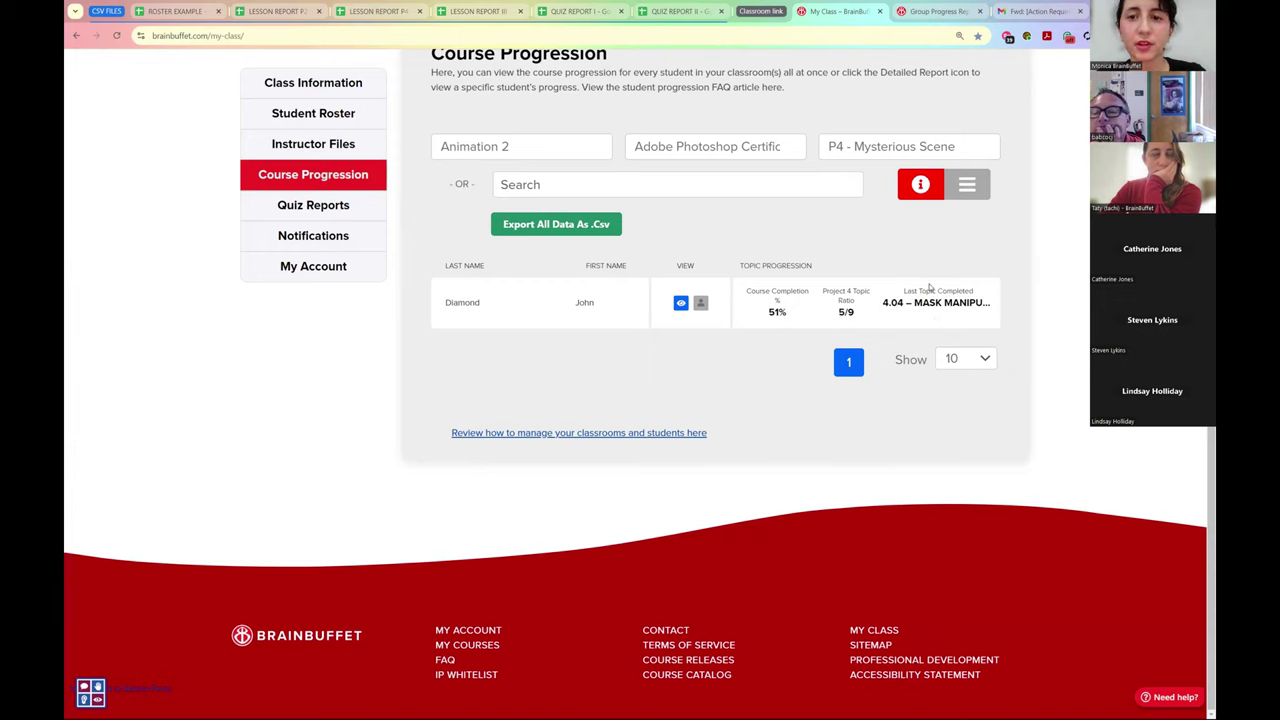
{"action": "triple_click", "coordinate": [930, 289]}
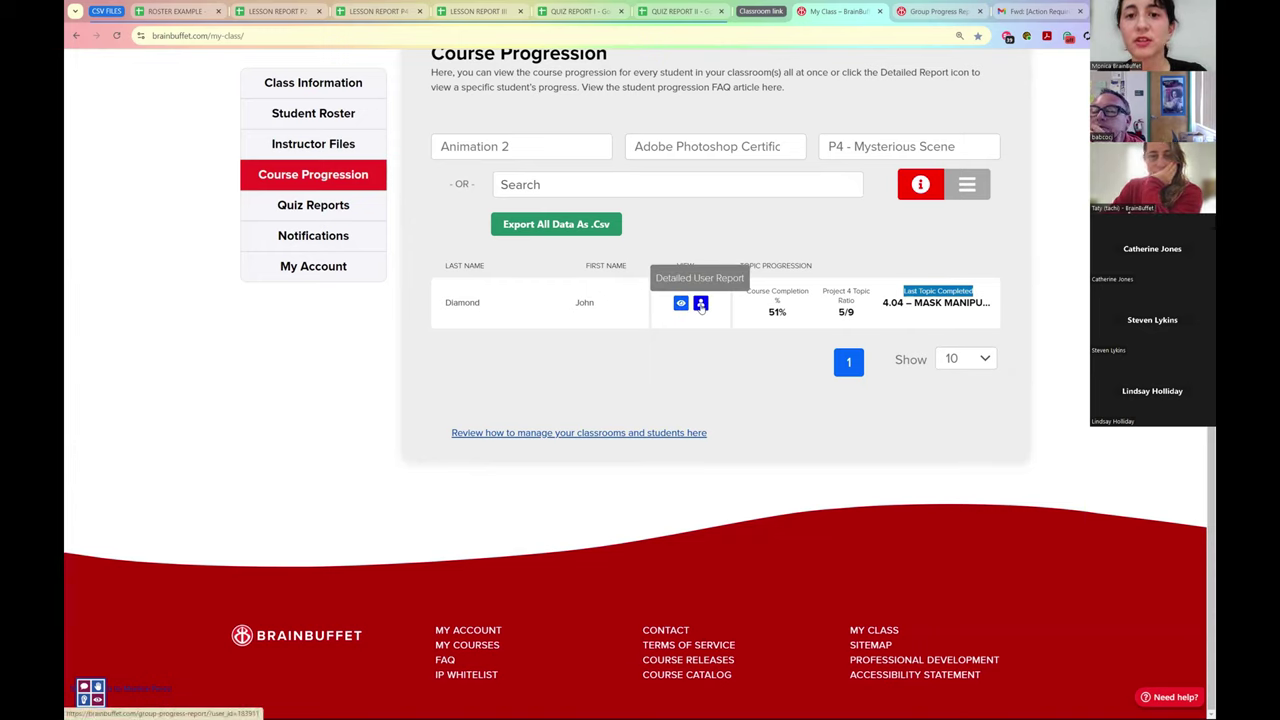
{"action": "left_click", "coordinate": [918, 10]}
{"action": "scroll", "coordinate": [405, 416], "scroll_direction": "down", "scroll_amount": 2}
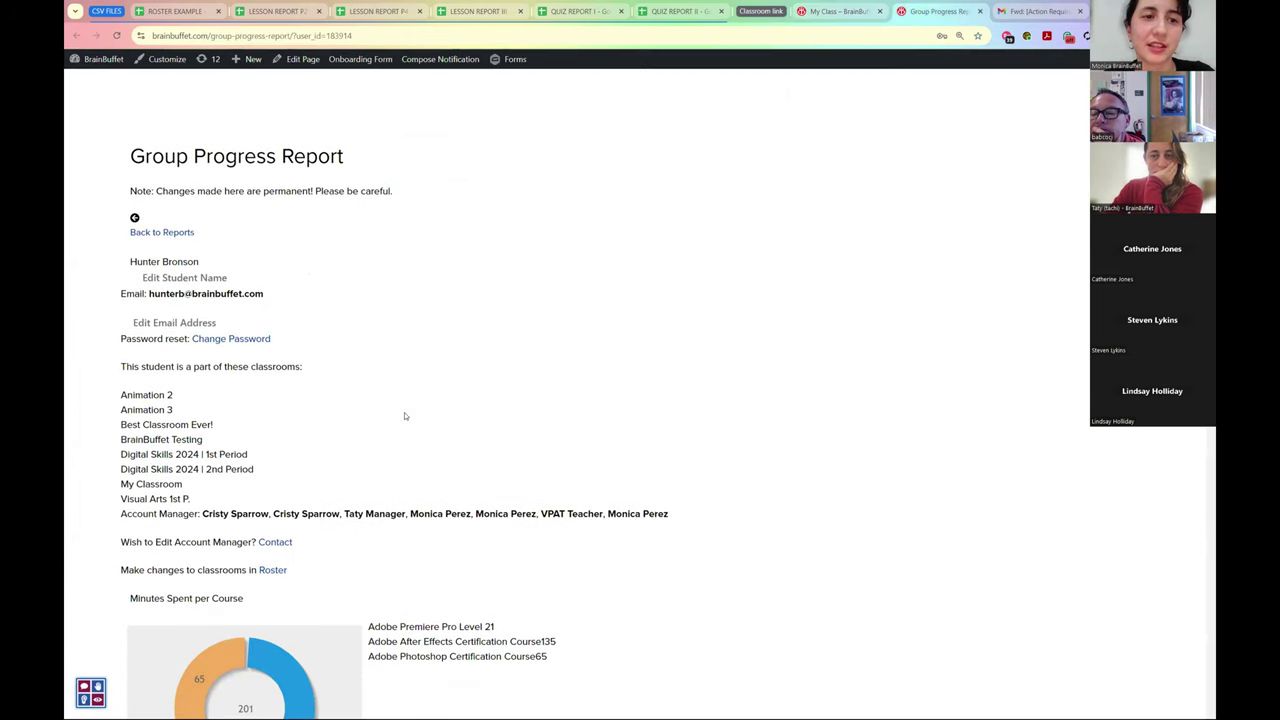
Highlight the student's name and classroom introduction line on the Group Progress Report.
{"action": "triple_click", "coordinate": [140, 261]}
{"action": "left_click", "coordinate": [356, 338]}
{"action": "scroll", "coordinate": [355, 339], "scroll_direction": "down", "scroll_amount": 3}
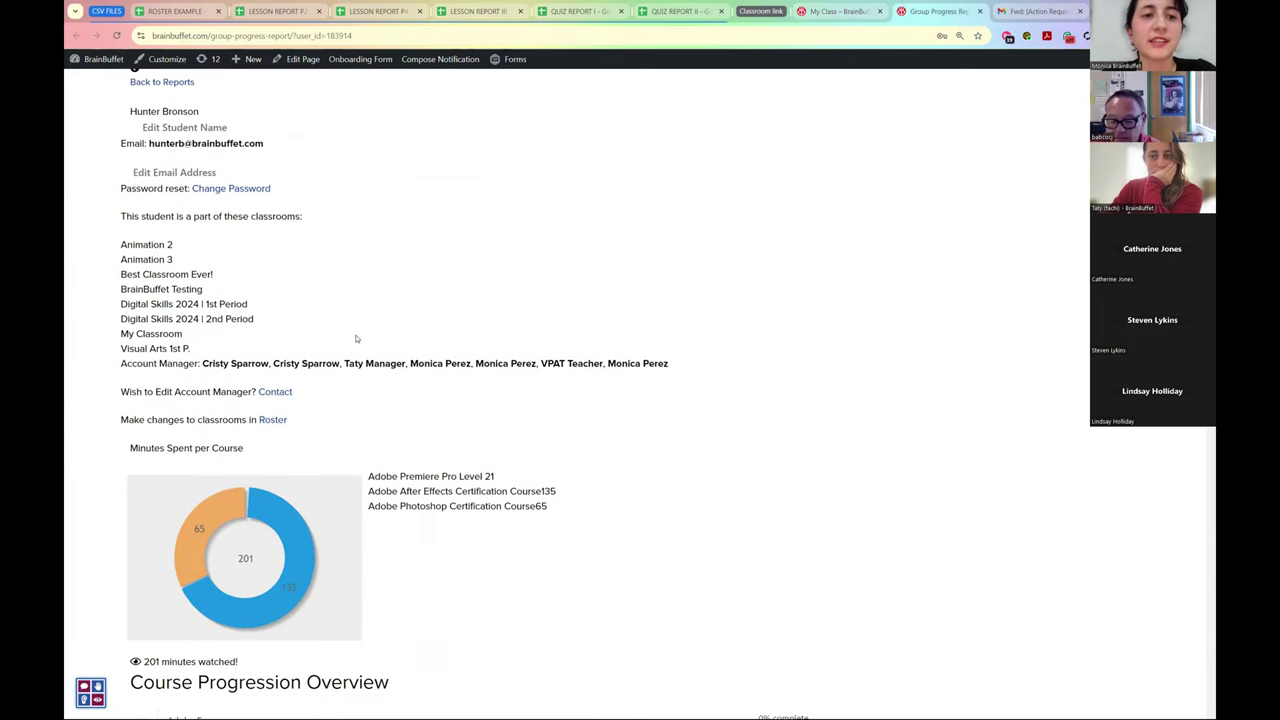
{"action": "triple_click", "coordinate": [152, 215]}
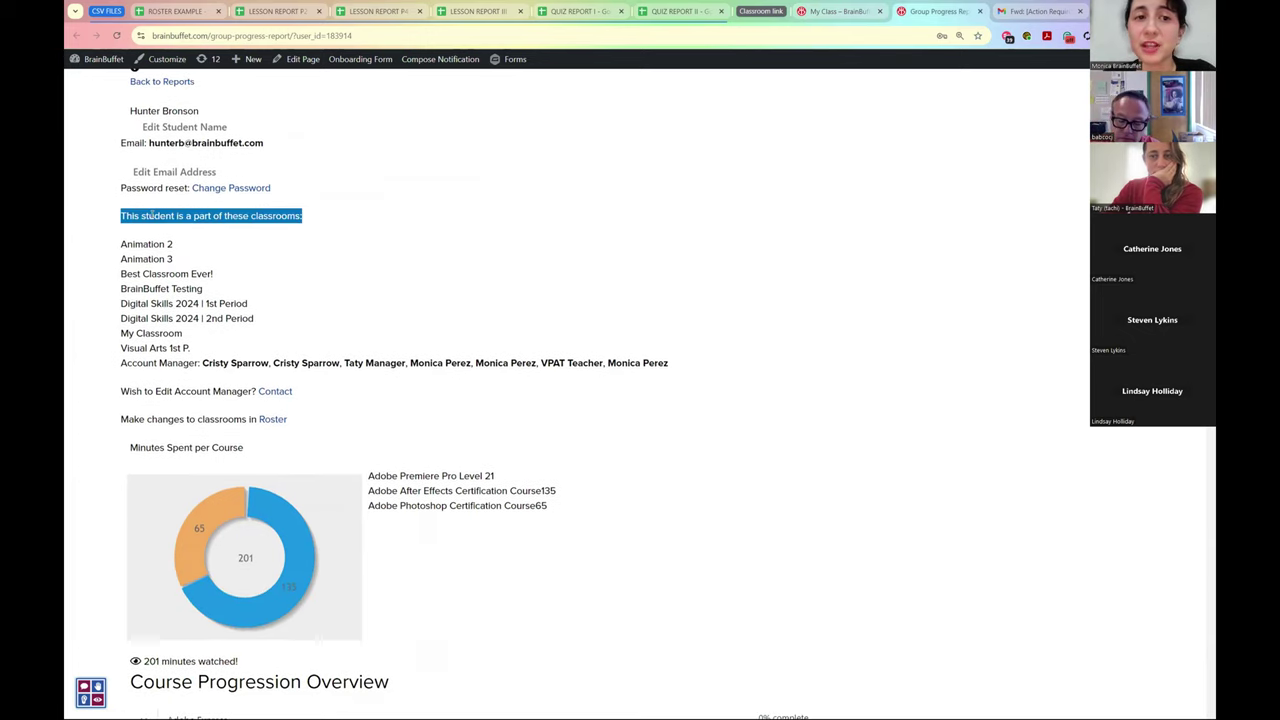
{"action": "scroll", "coordinate": [278, 310], "scroll_direction": "down", "scroll_amount": 3}
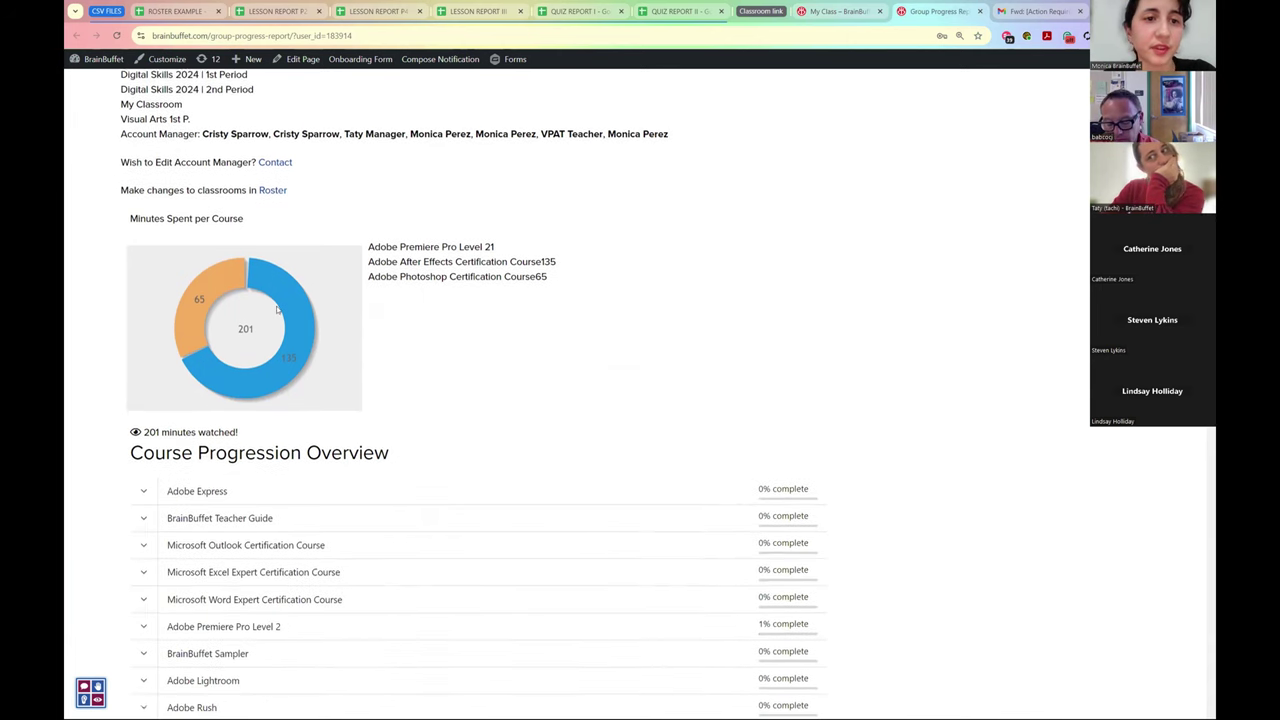
{"action": "scroll", "coordinate": [277, 310], "scroll_direction": "down", "scroll_amount": 1}
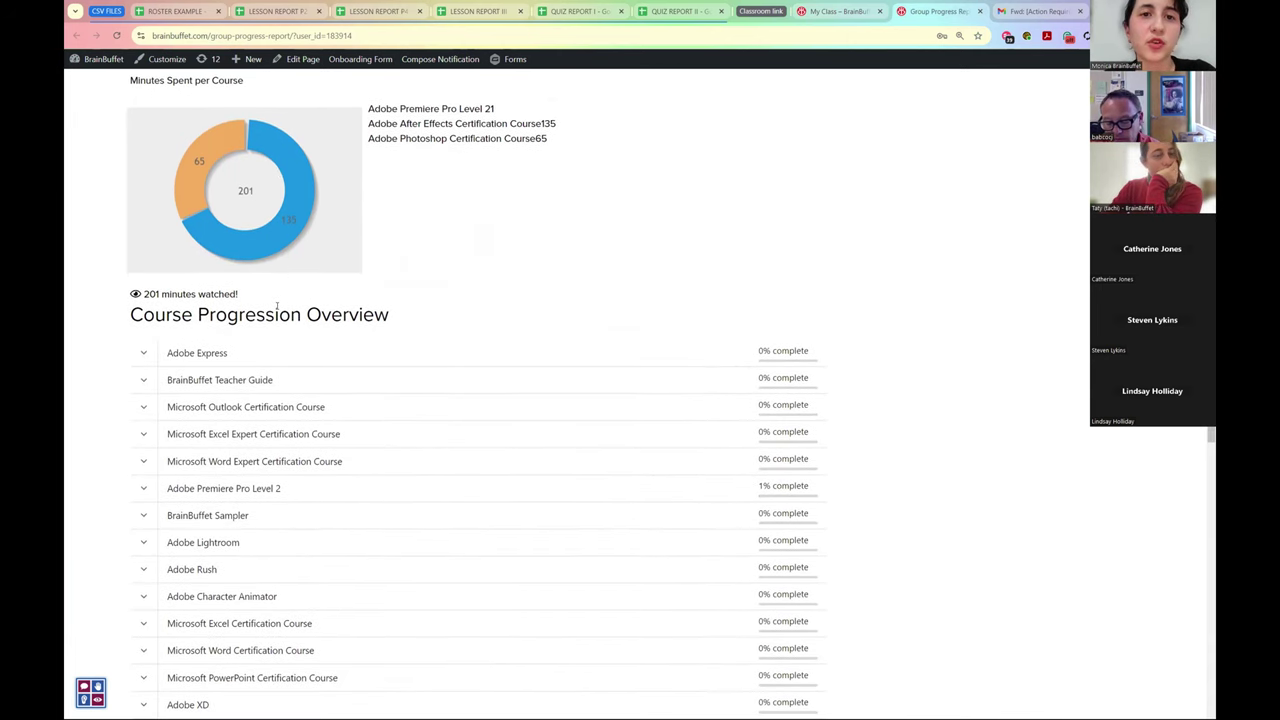
Highlight the donut legend minutes: 65 for Photoshop and 135 for After Effects.
{"action": "triple_click", "coordinate": [401, 108]}
{"action": "left_click", "coordinate": [401, 108]}
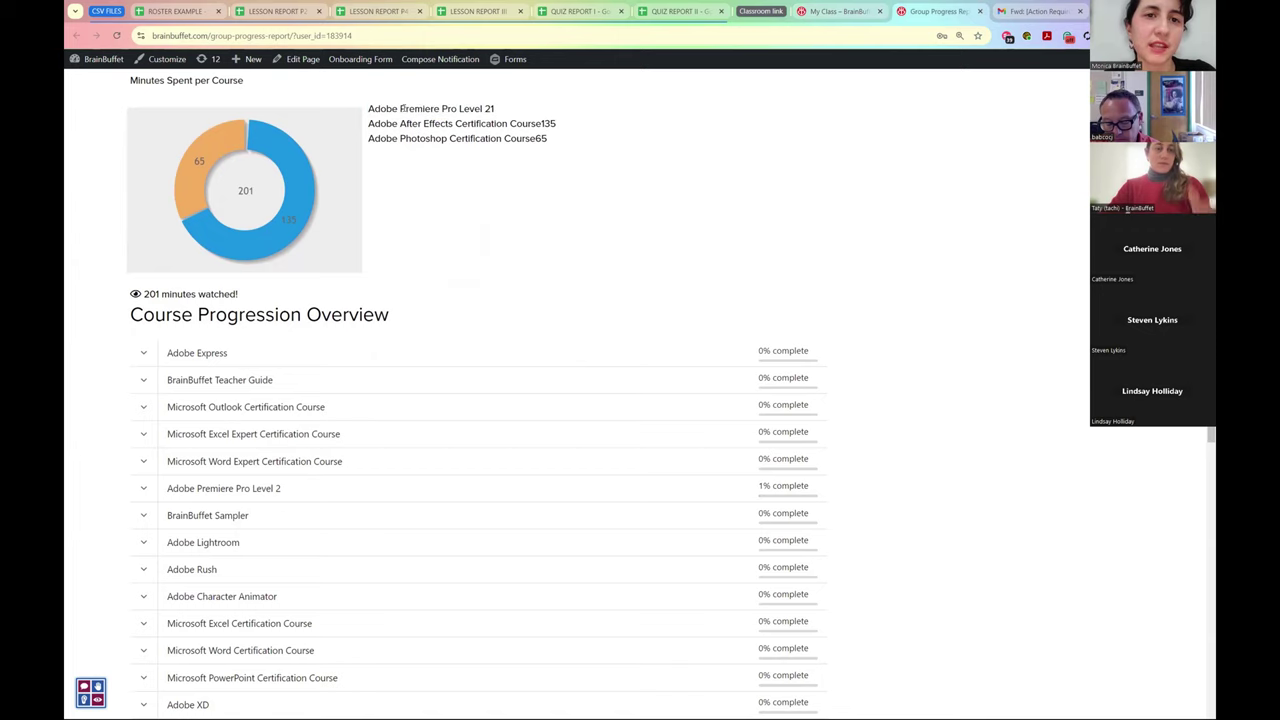
{"action": "left_click_drag", "start_coordinate": [368, 106], "coordinate": [452, 123]}
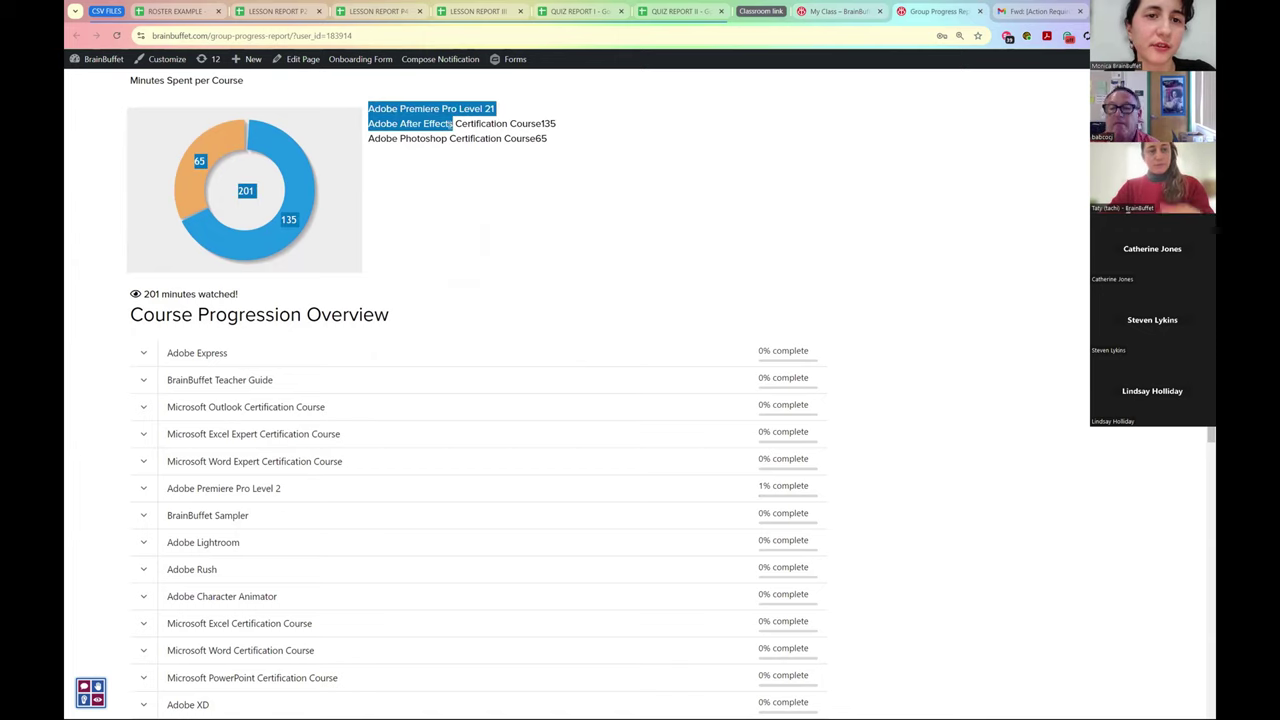
{"action": "left_click", "coordinate": [450, 123]}
{"action": "double_click", "coordinate": [385, 139]}
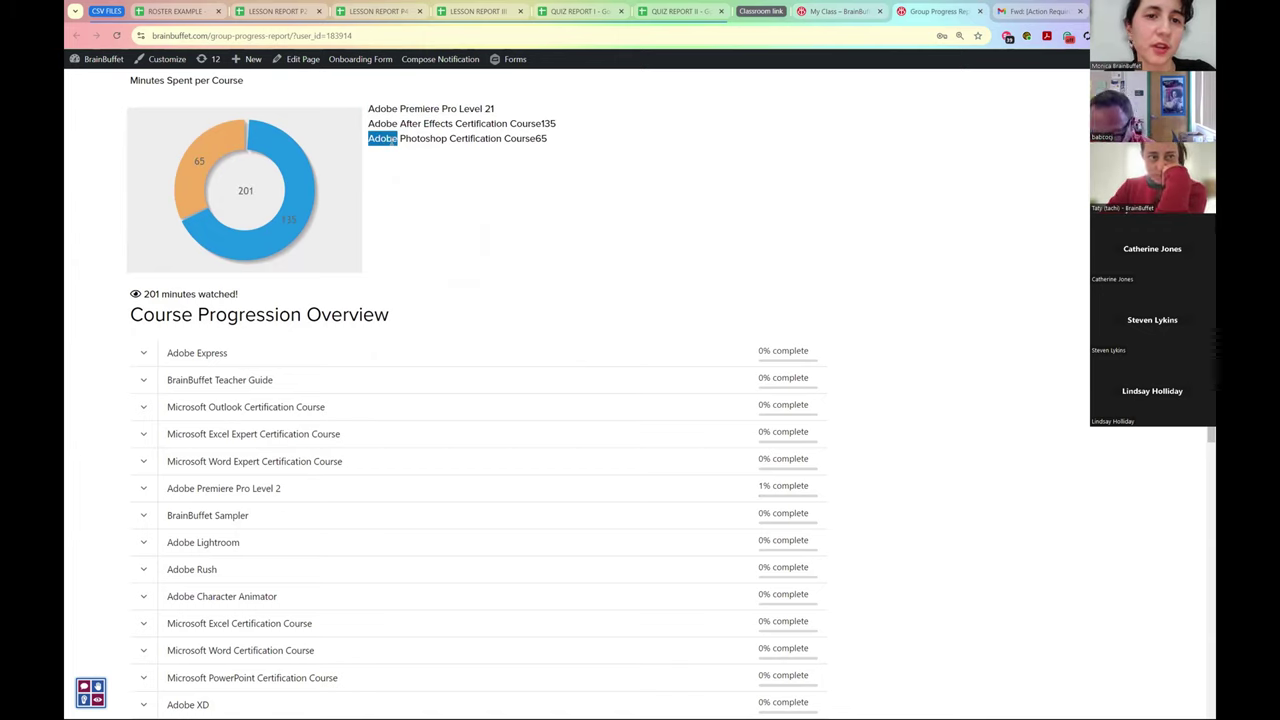
{"action": "triple_click", "coordinate": [390, 139]}
{"action": "left_click", "coordinate": [475, 141]}
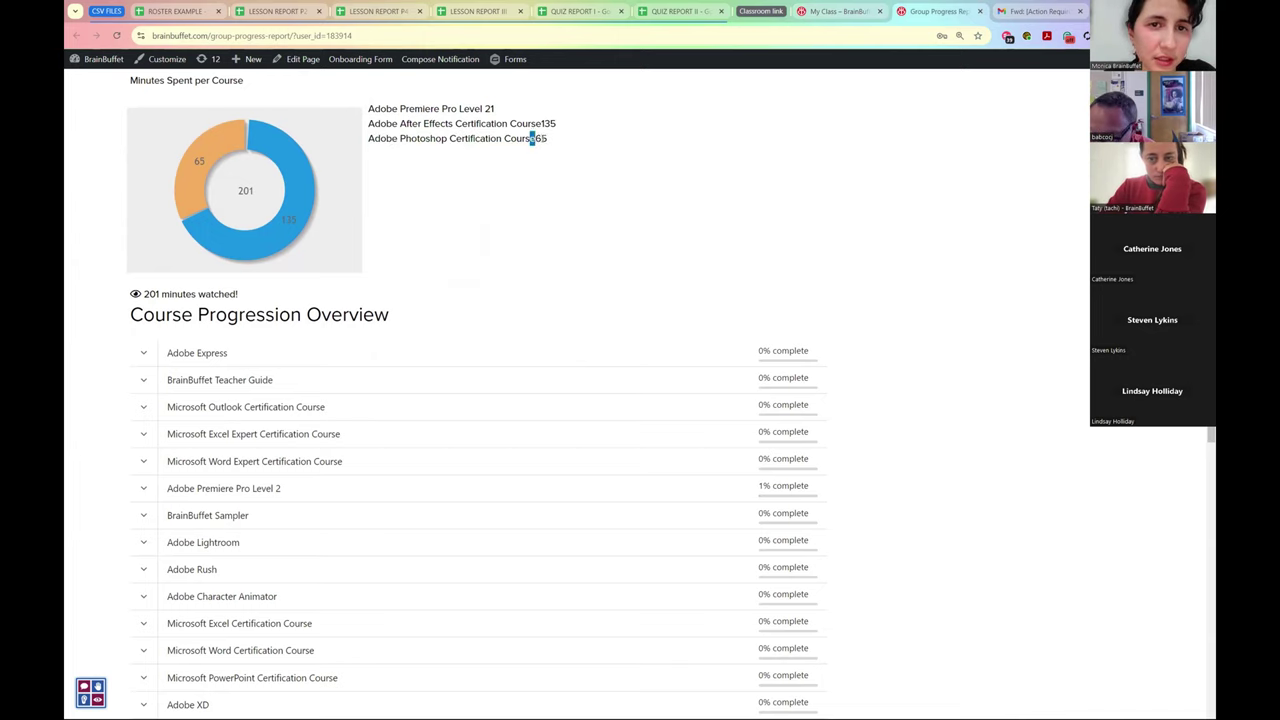
{"action": "left_click_drag", "start_coordinate": [530, 139], "coordinate": [551, 140]}
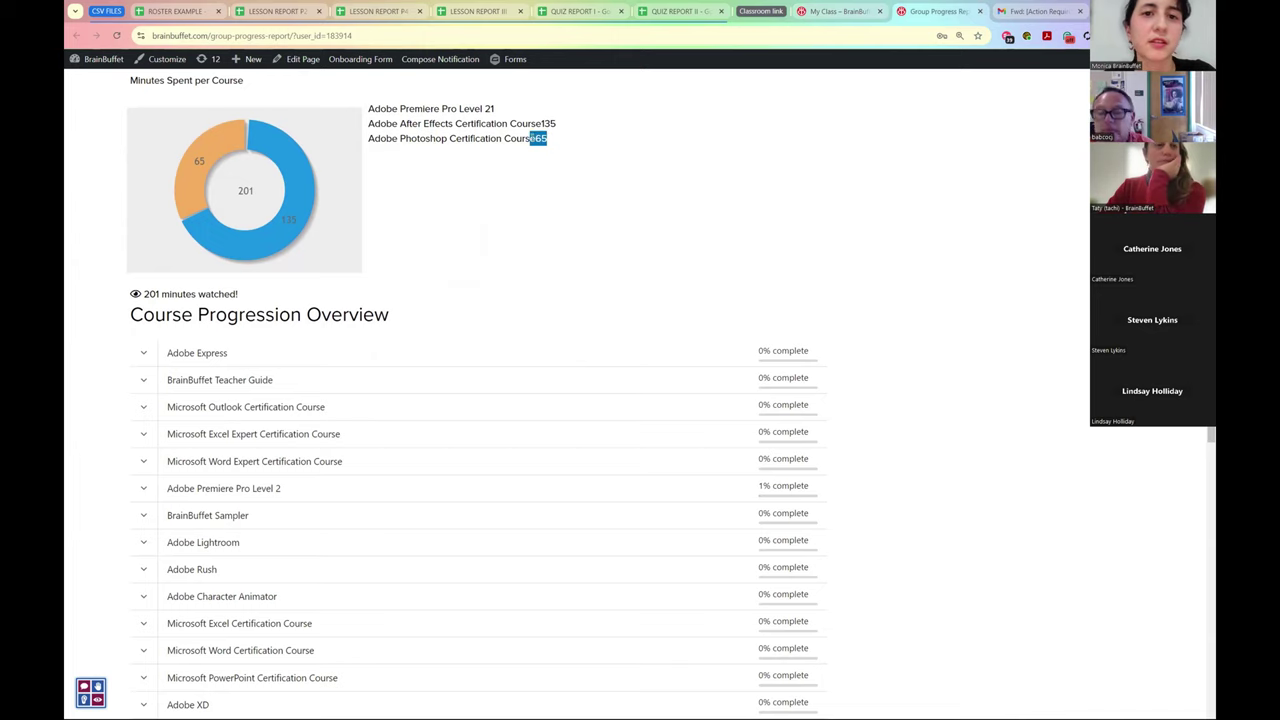
{"action": "left_click", "coordinate": [538, 136]}
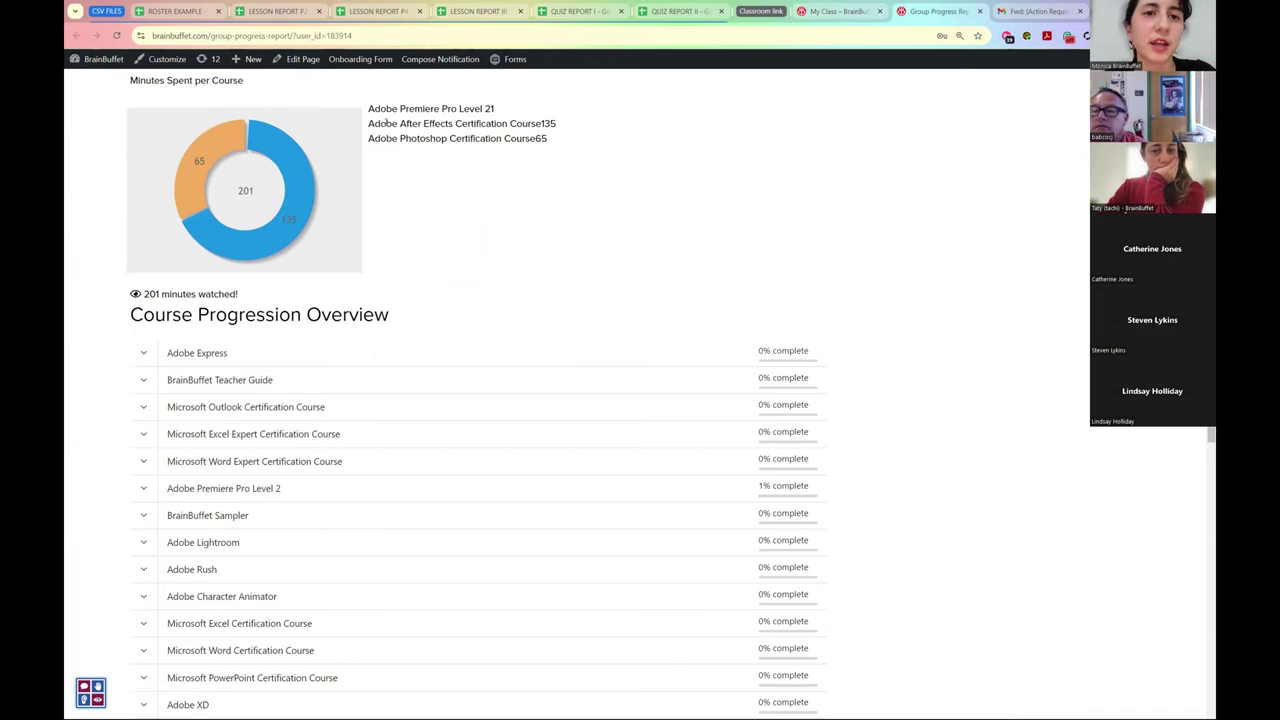
{"action": "triple_click", "coordinate": [386, 121]}
{"action": "left_click", "coordinate": [549, 114]}
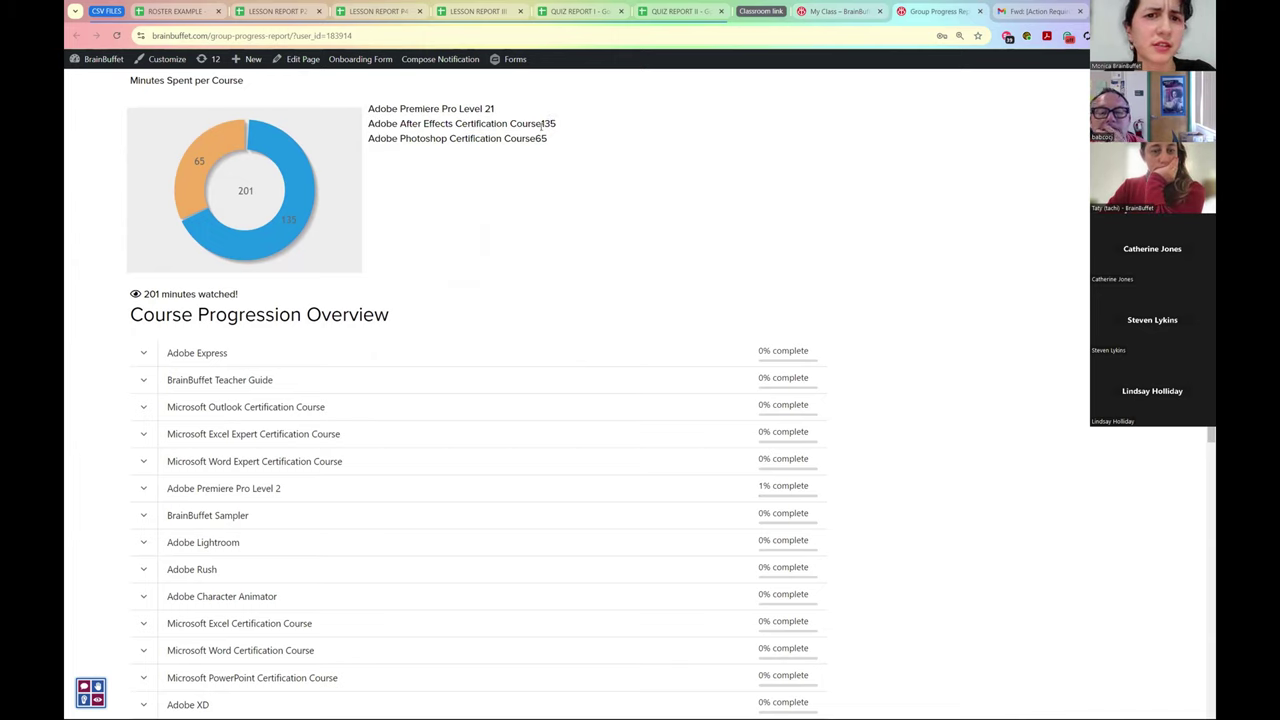
{"action": "left_click_drag", "start_coordinate": [542, 123], "coordinate": [602, 129]}
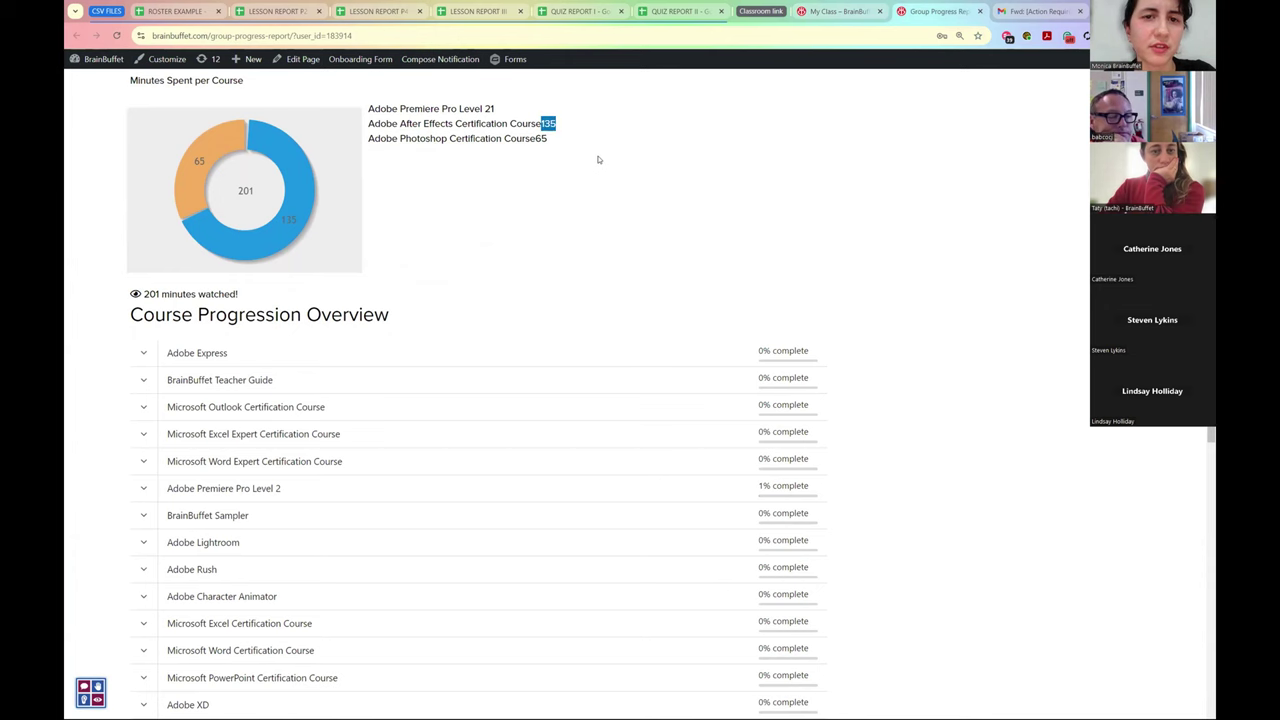
Highlight the course completion figures: Photoshop 56% and After Effects 100%.
{"action": "left_click", "coordinate": [598, 160]}
{"action": "scroll", "coordinate": [598, 160], "scroll_direction": "down", "scroll_amount": 4}
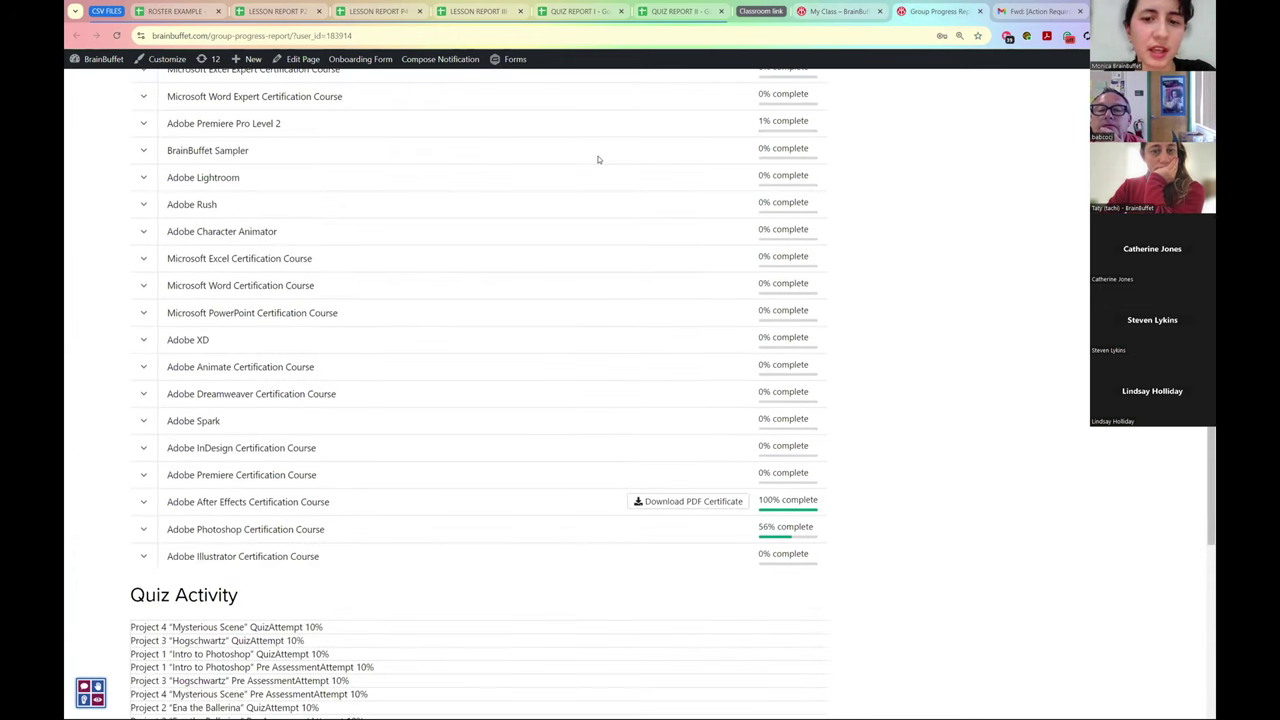
{"action": "scroll", "coordinate": [600, 549], "scroll_direction": "down", "scroll_amount": 1}
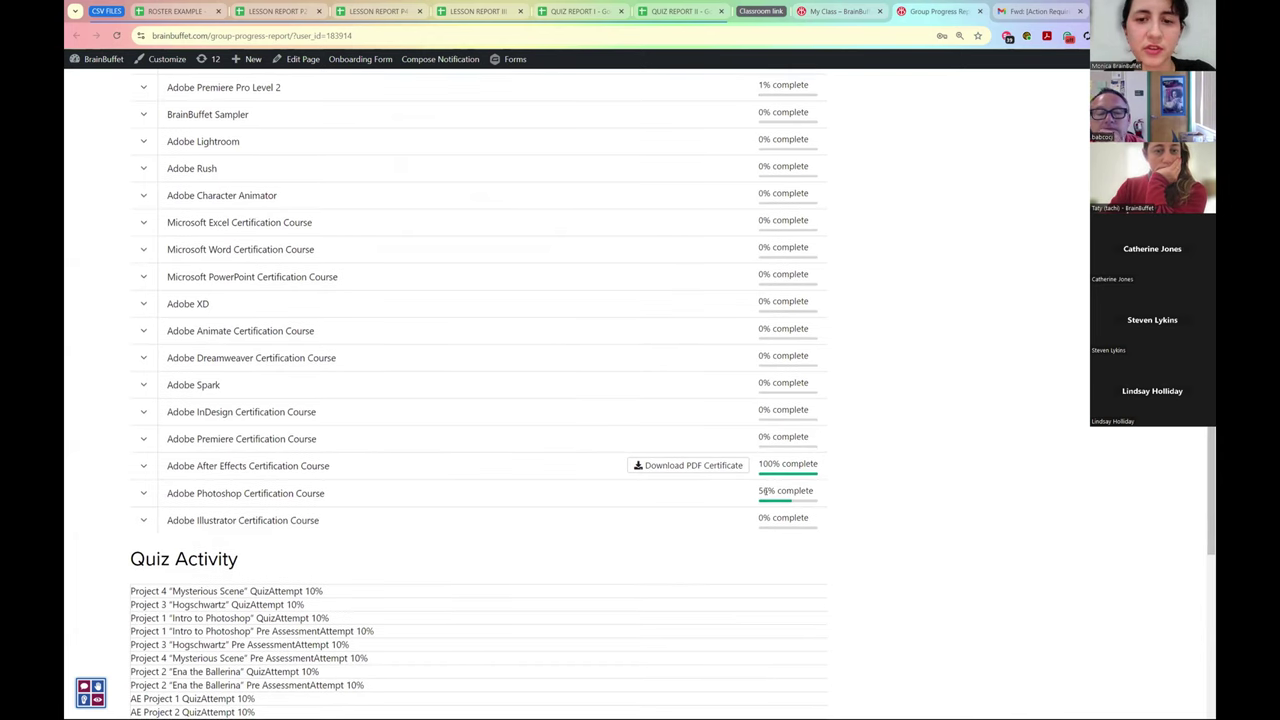
{"action": "triple_click", "coordinate": [773, 492]}
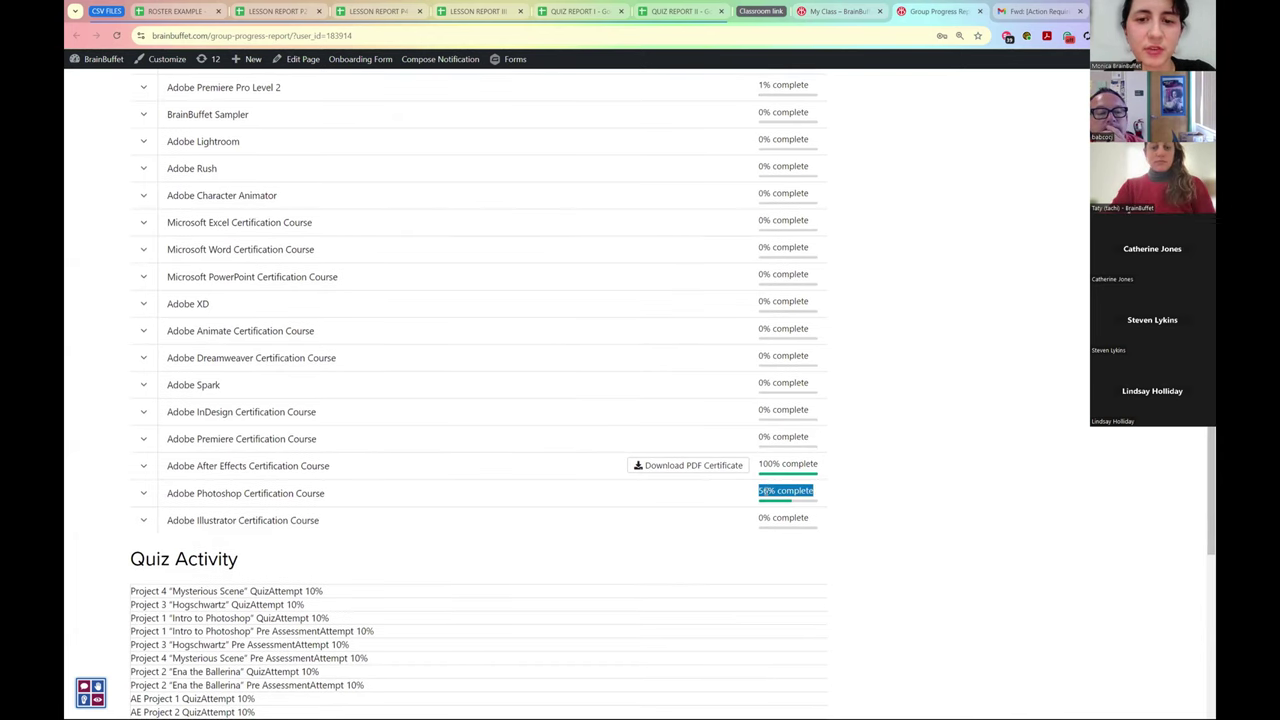
{"action": "triple_click", "coordinate": [770, 465]}
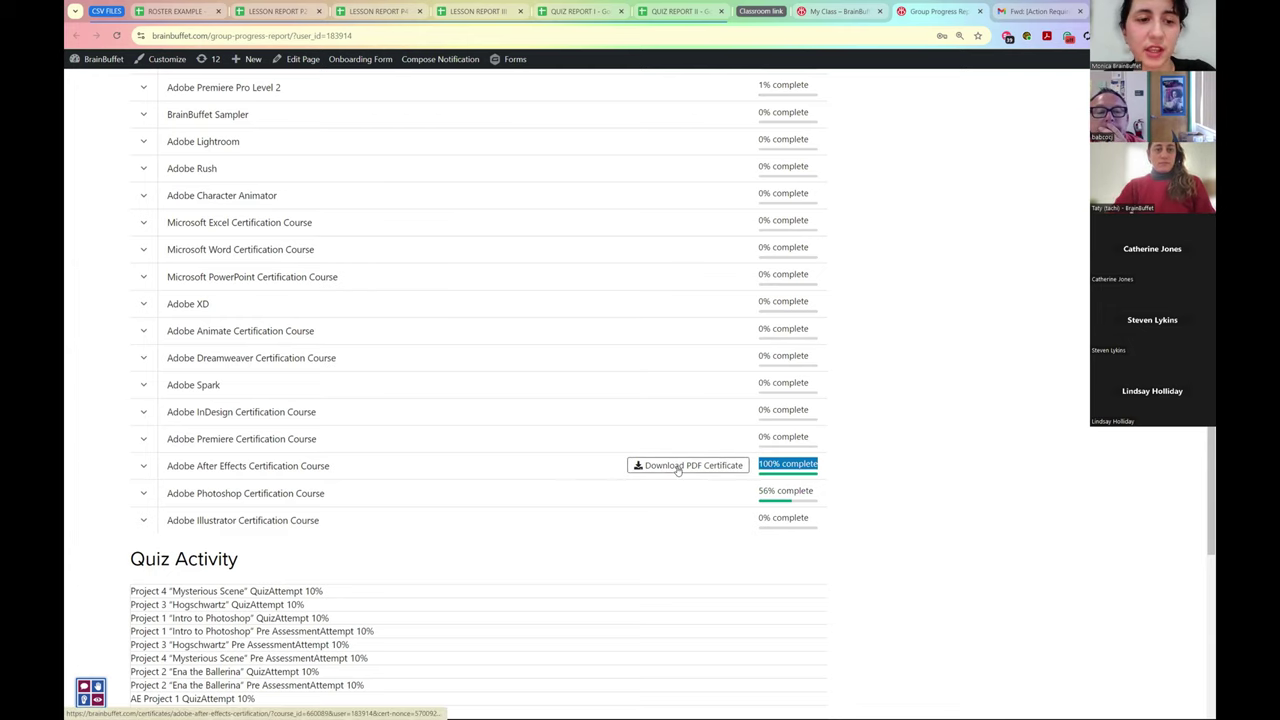
Scroll through Quiz Activity and point out the 10% quiz attempt rows.
{"action": "scroll", "coordinate": [561, 524], "scroll_direction": "down", "scroll_amount": 4}
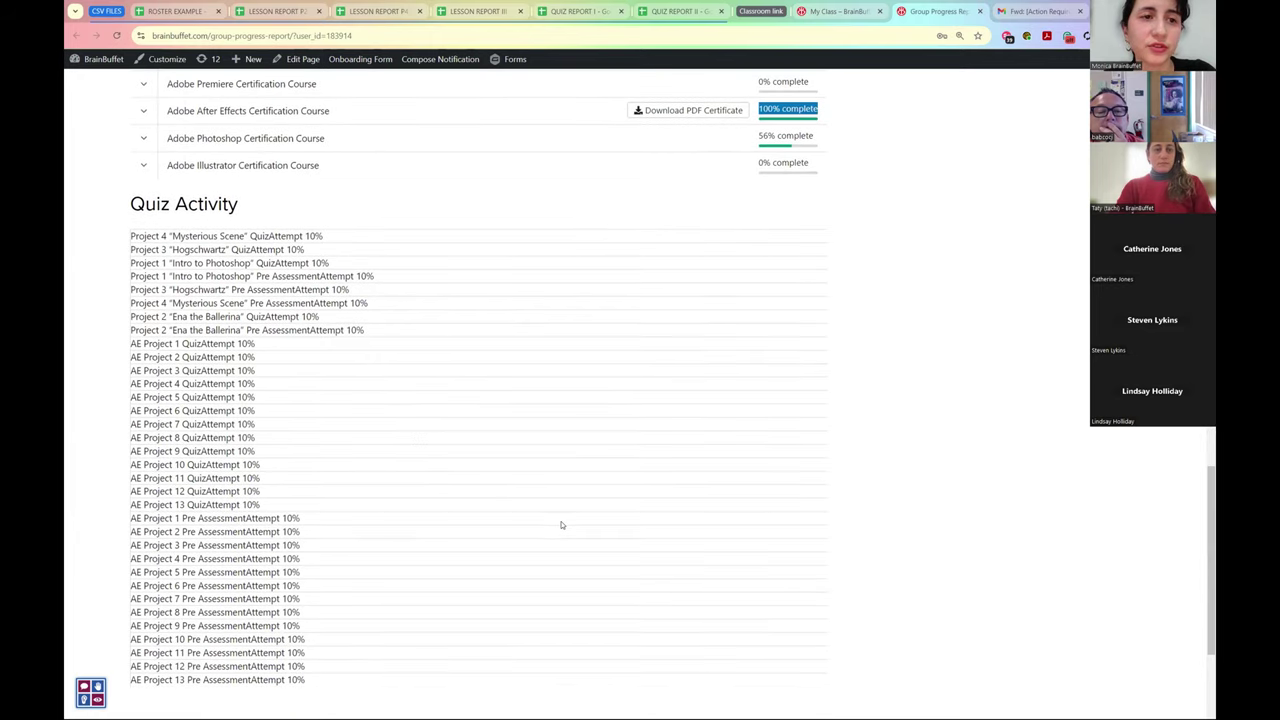
{"action": "scroll", "coordinate": [301, 464], "scroll_direction": "down", "scroll_amount": 2}
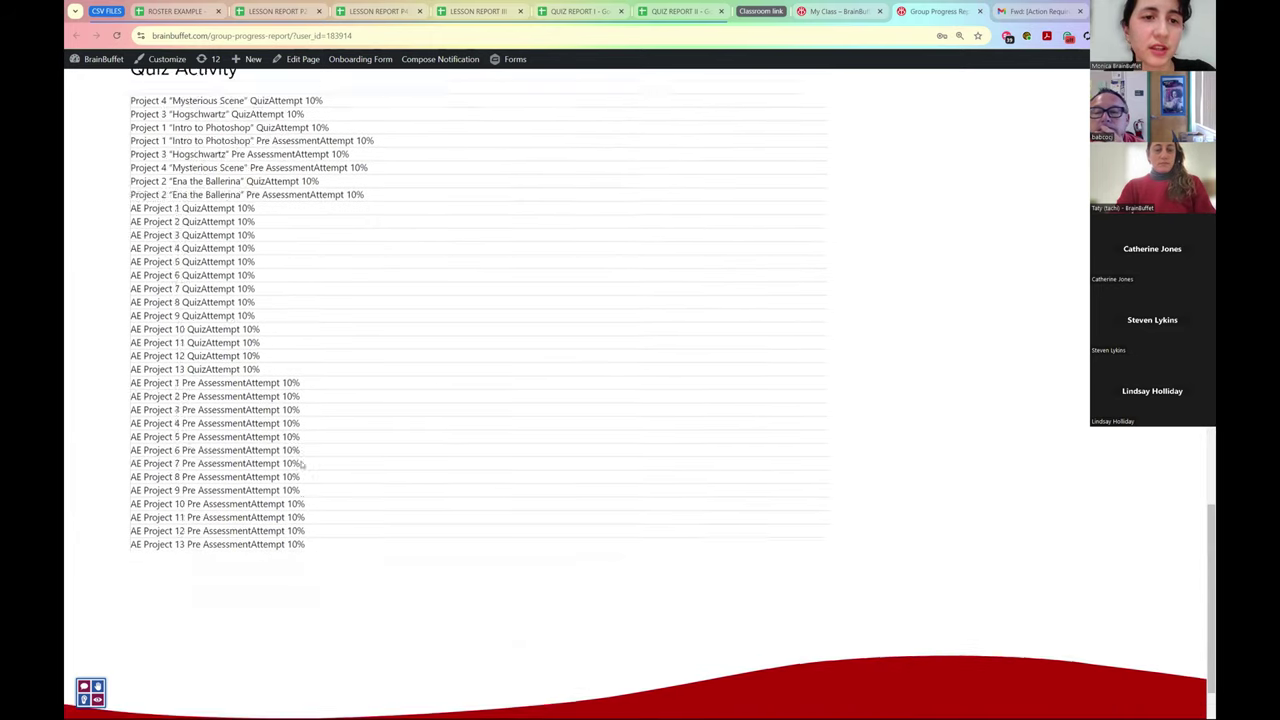
{"action": "scroll", "coordinate": [301, 464], "scroll_direction": "up", "scroll_amount": 2}
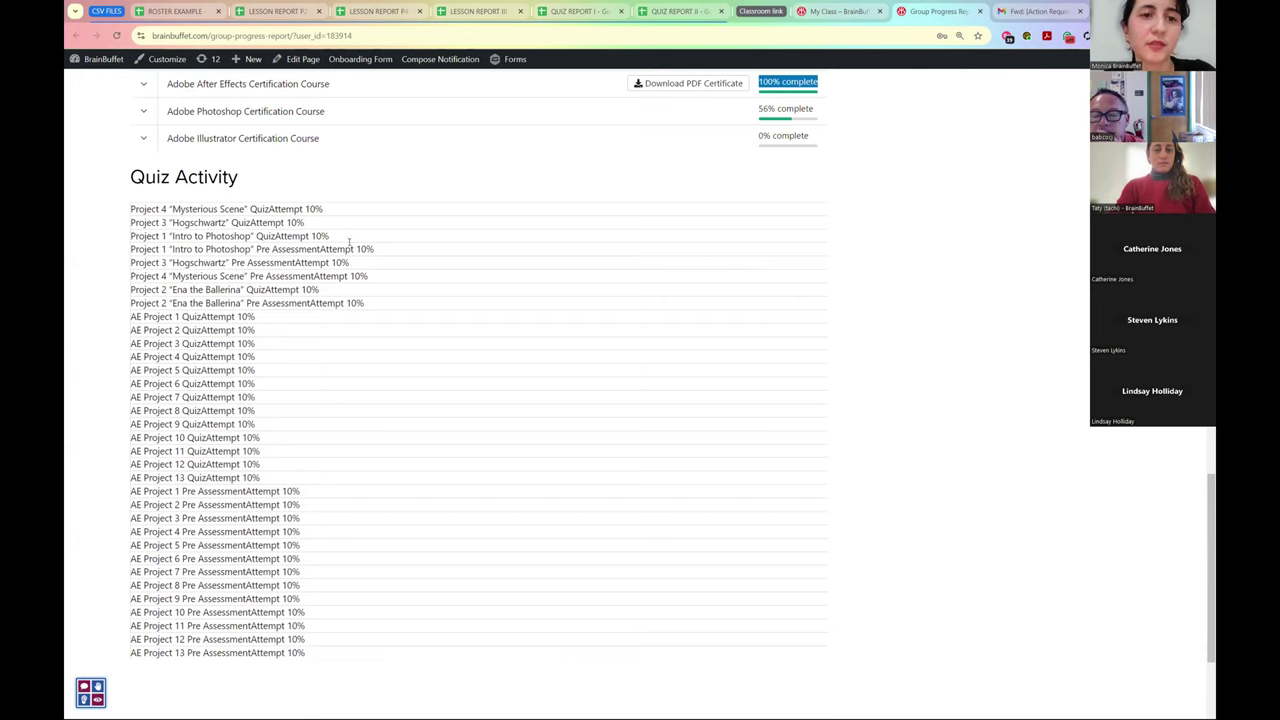
{"action": "left_click_drag", "start_coordinate": [343, 244], "coordinate": [386, 329]}
{"action": "left_click", "coordinate": [386, 329]}
{"action": "scroll", "coordinate": [384, 330], "scroll_direction": "up", "scroll_amount": 6}
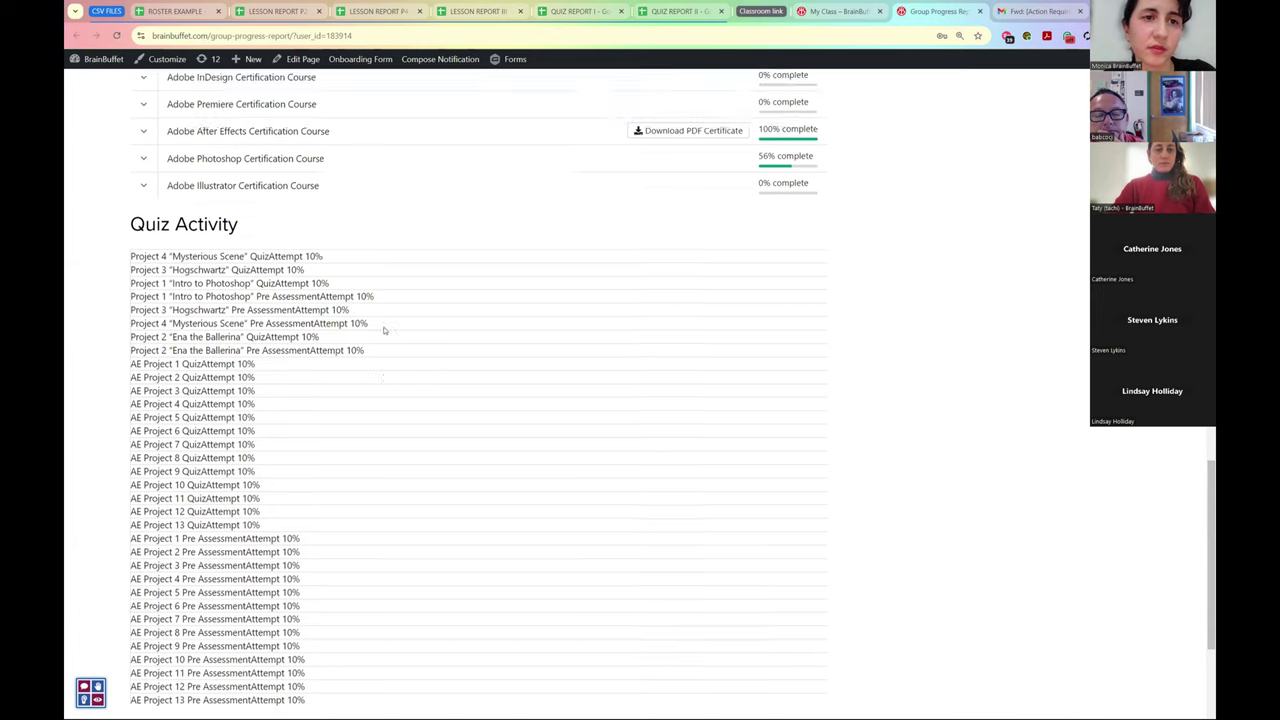
{"action": "scroll", "coordinate": [384, 330], "scroll_direction": "up", "scroll_amount": 5}
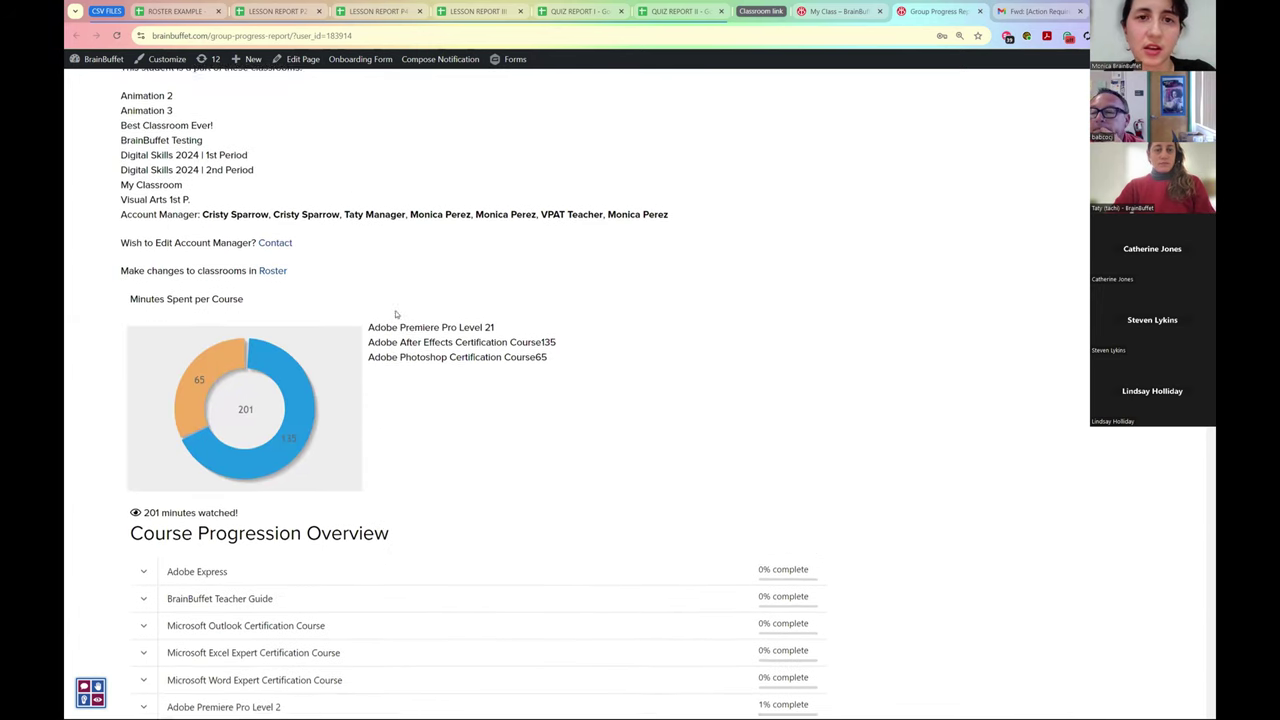
Open the My Class student's Detailed User Report (71 minutes, Photoshop 52%) and close the old report.
{"action": "left_click", "coordinate": [838, 10]}
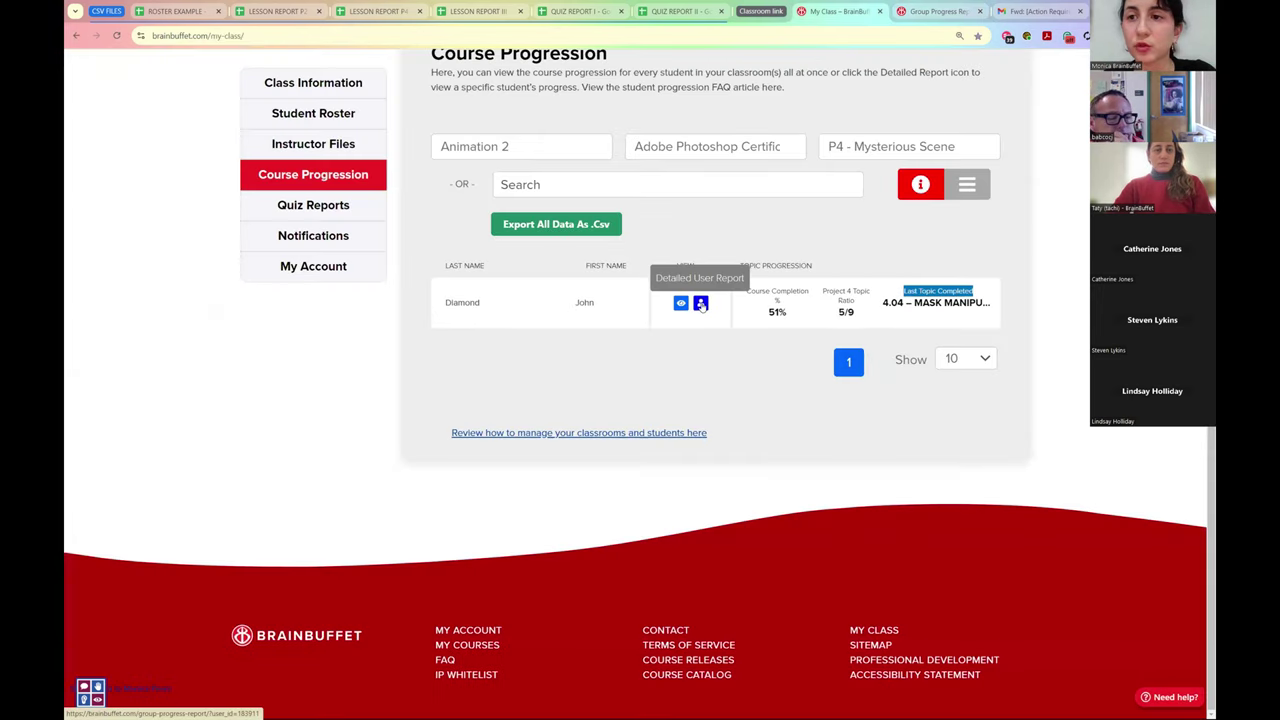
{"action": "left_click", "coordinate": [701, 303]}
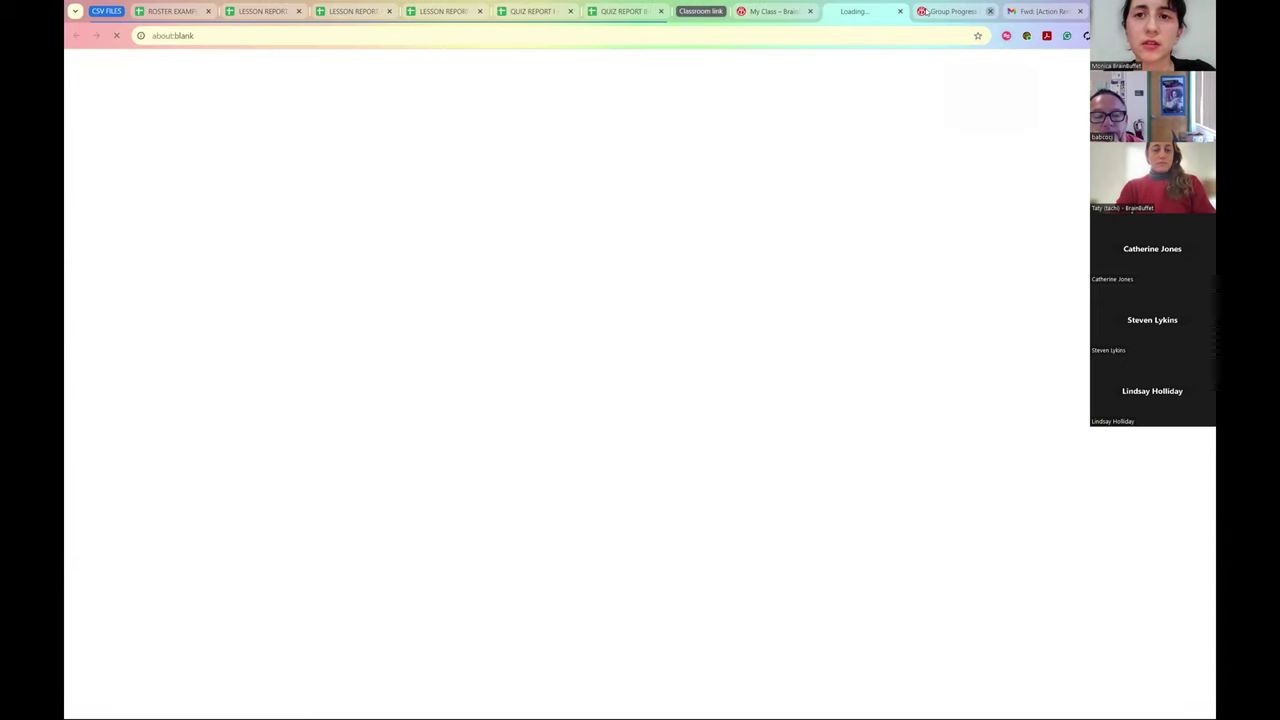
{"action": "left_click", "coordinate": [990, 12]}
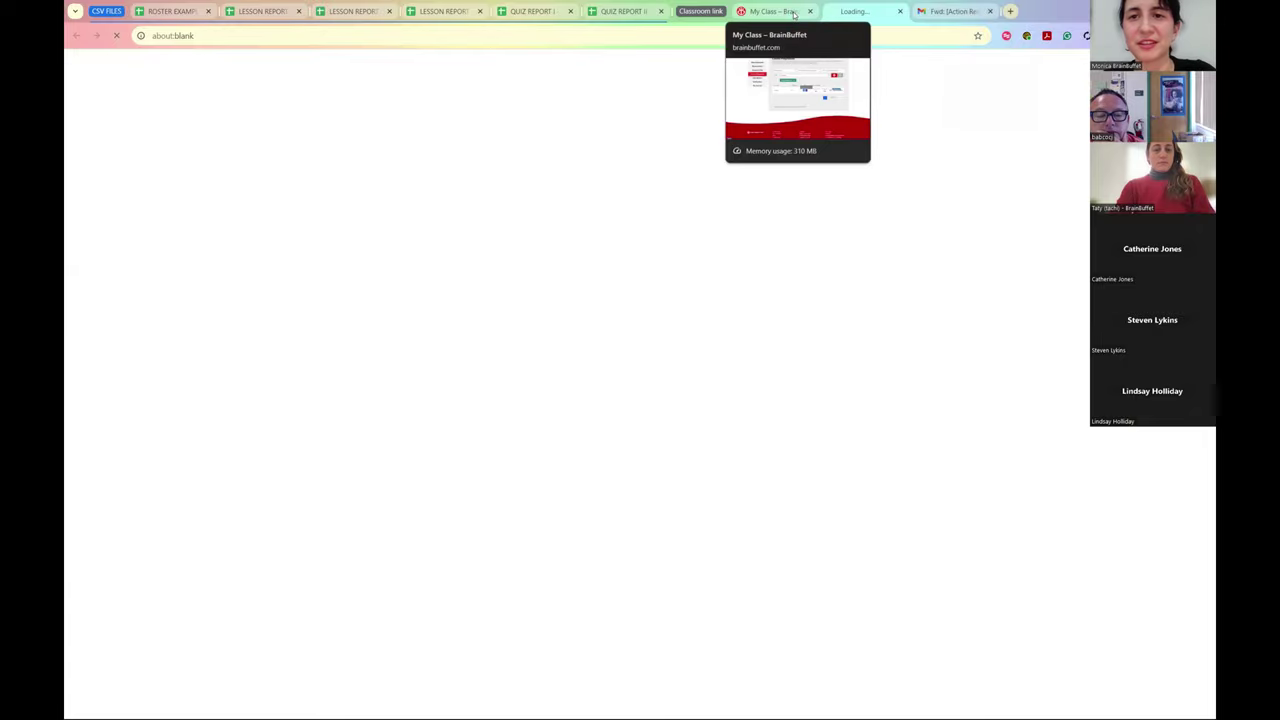
{"action": "left_click", "coordinate": [790, 12]}
{"action": "left_click", "coordinate": [846, 12]}
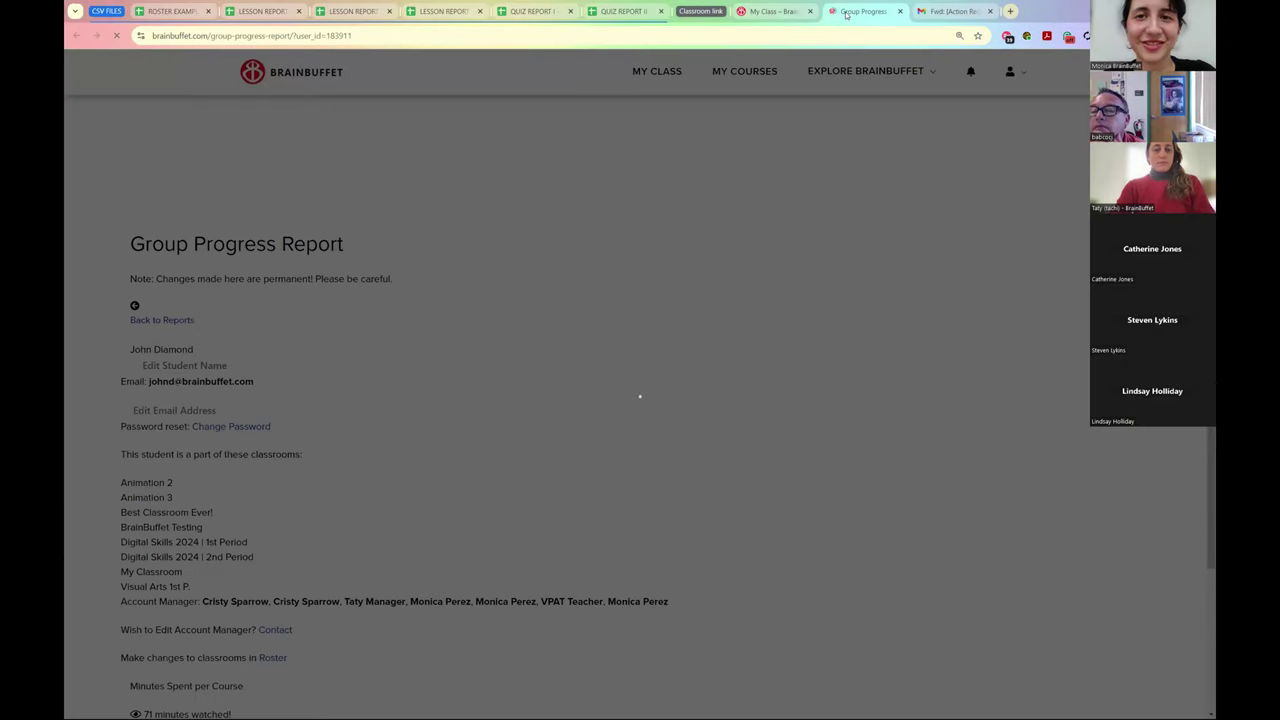
{"action": "scroll", "coordinate": [323, 429], "scroll_direction": "down", "scroll_amount": 8}
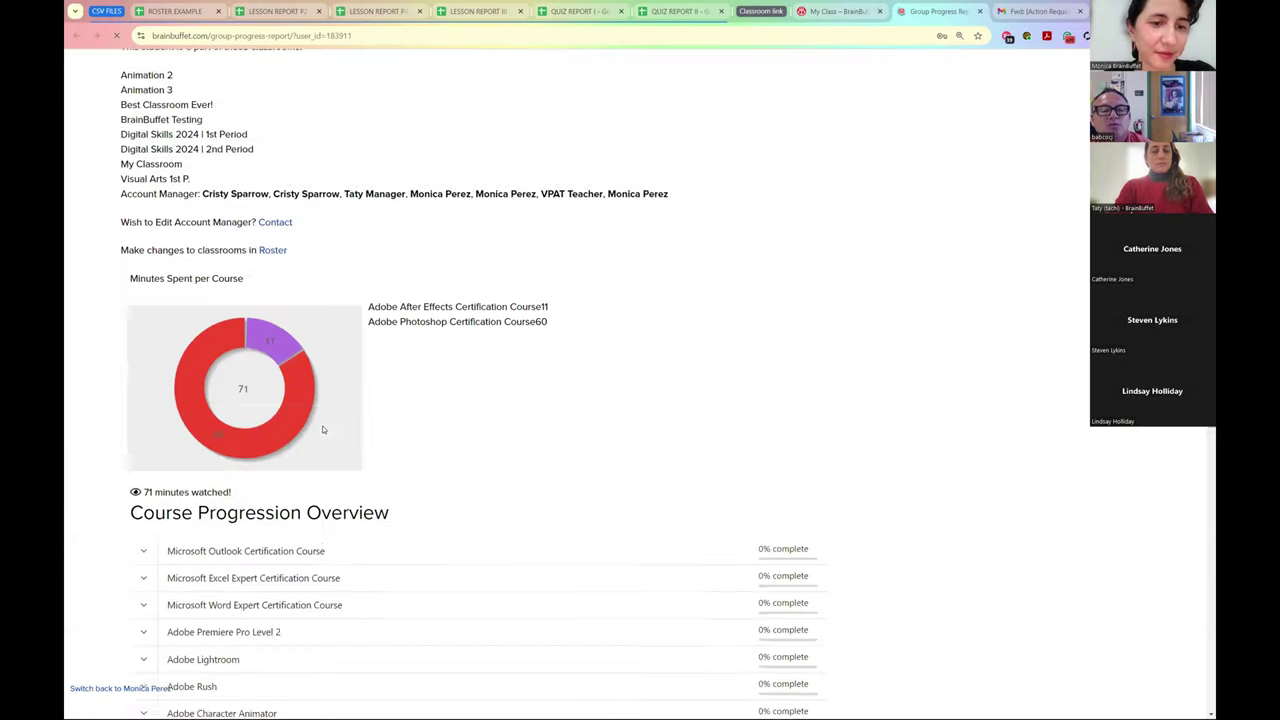
{"action": "scroll", "coordinate": [323, 429], "scroll_direction": "up", "scroll_amount": 2}
{"action": "scroll", "coordinate": [323, 429], "scroll_direction": "down", "scroll_amount": 5}
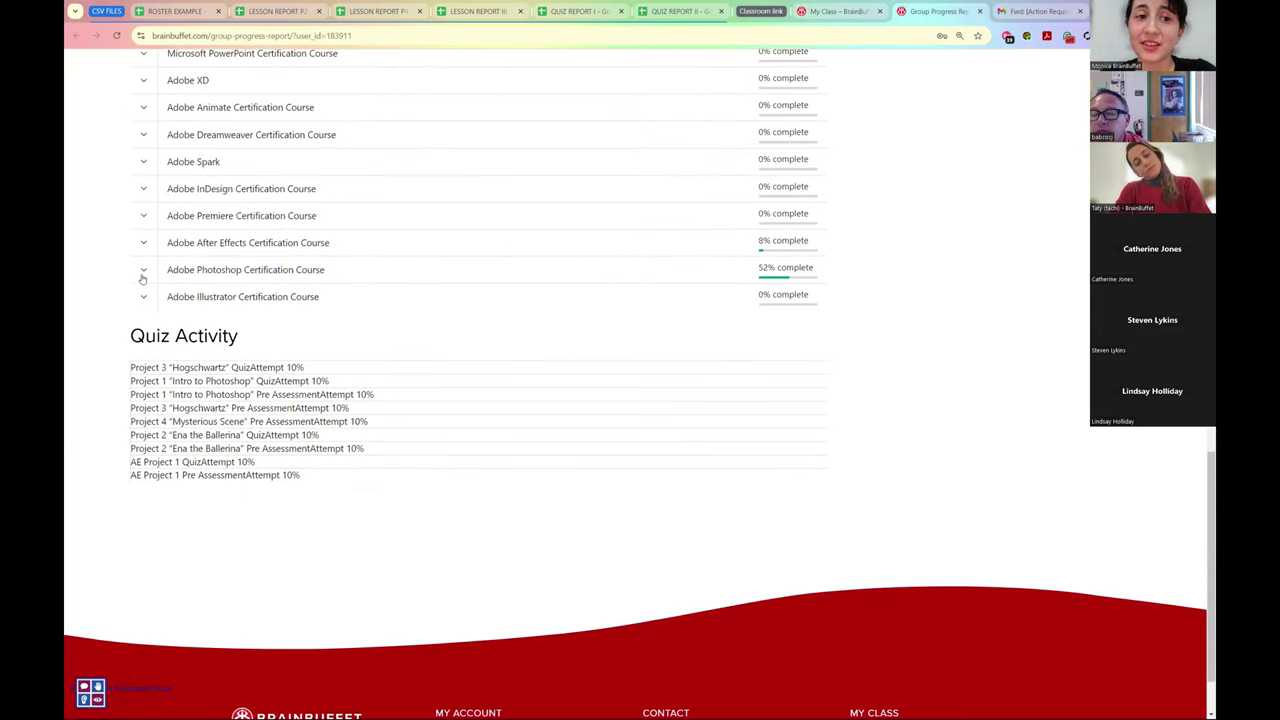
Expand the Photoshop course and its P1, P5 and P4 project lessons.
{"action": "left_click", "coordinate": [143, 276]}
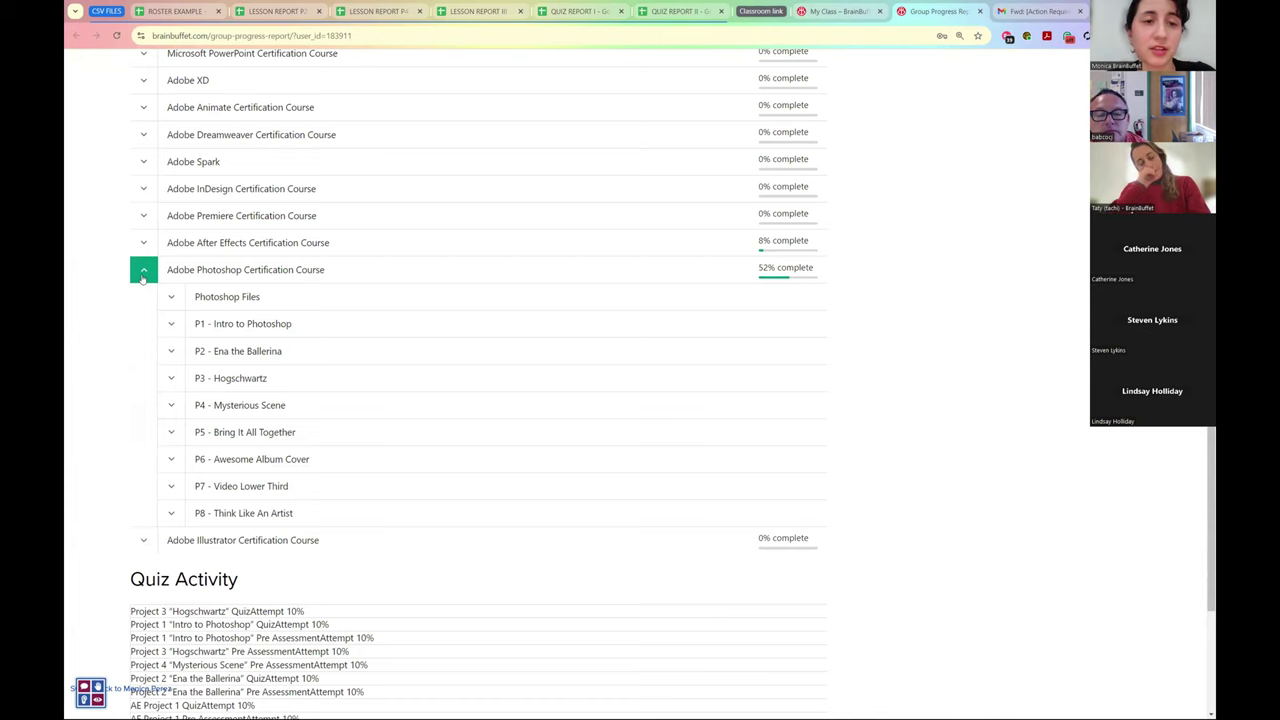
{"action": "left_click", "coordinate": [167, 332]}
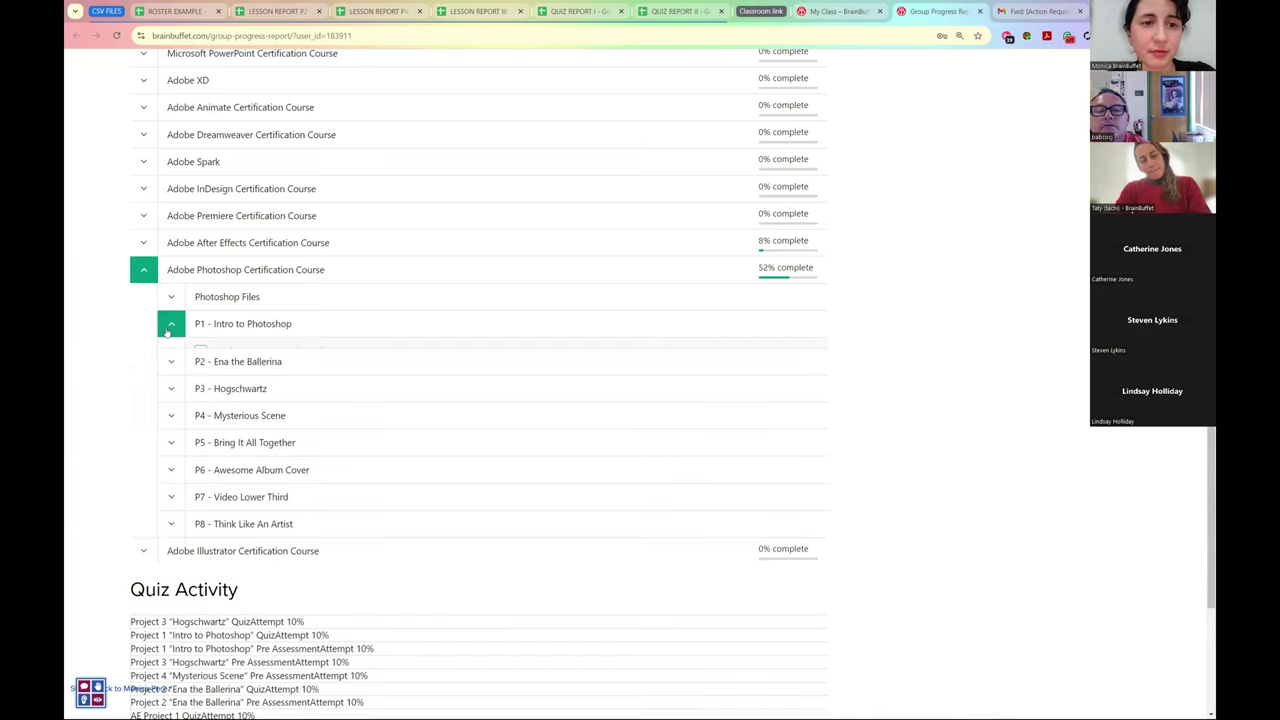
{"action": "scroll", "coordinate": [172, 494], "scroll_direction": "down", "scroll_amount": 3}
{"action": "scroll", "coordinate": [172, 494], "scroll_direction": "down", "scroll_amount": 3}
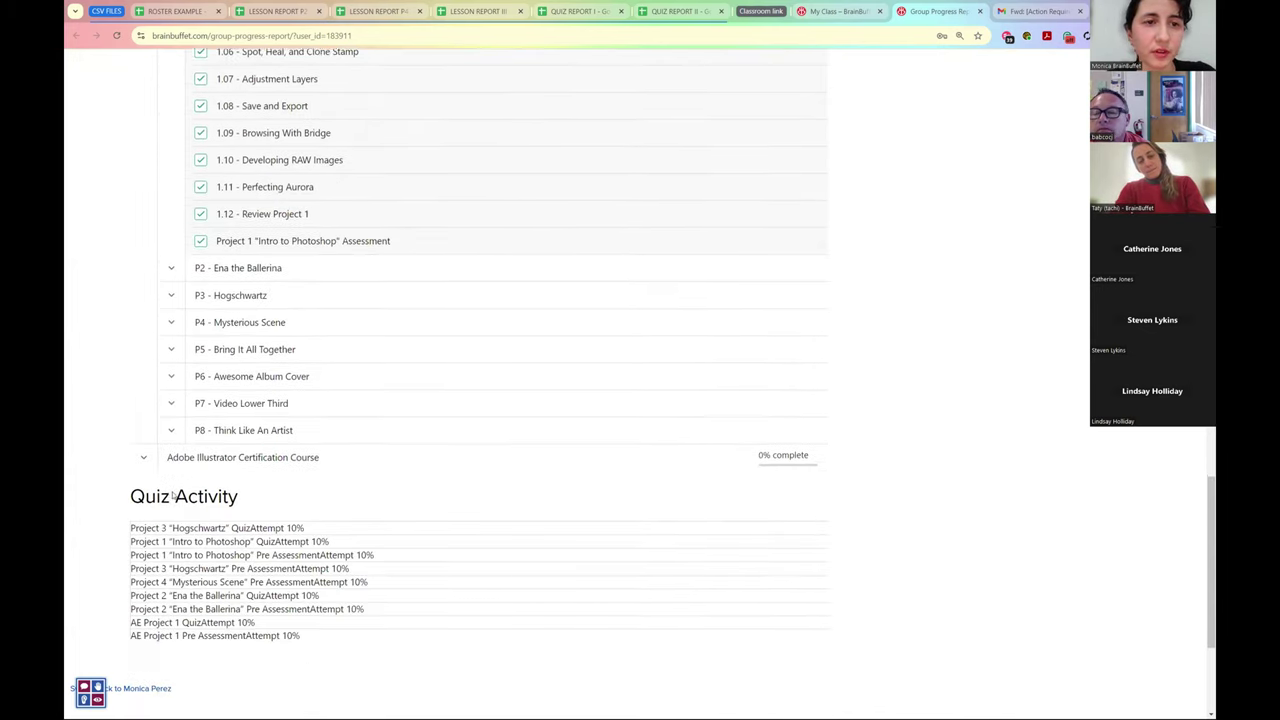
{"action": "left_click", "coordinate": [172, 320]}
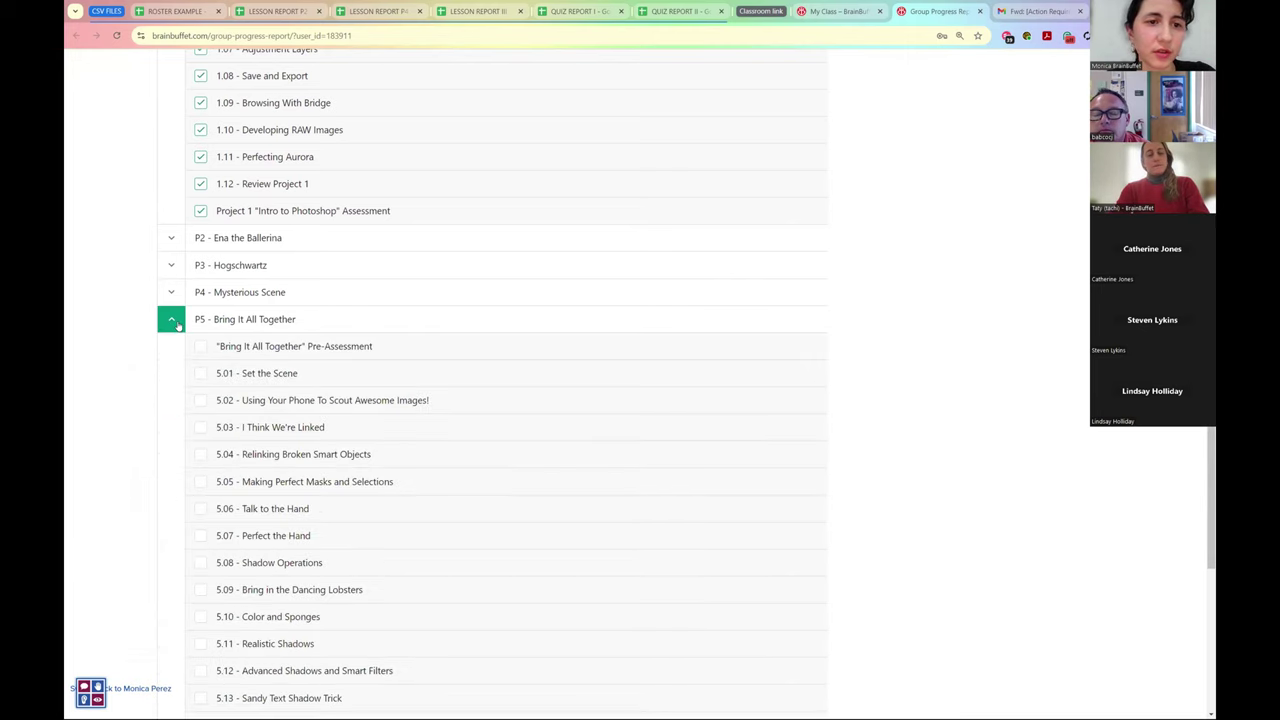
{"action": "left_click", "coordinate": [173, 292]}
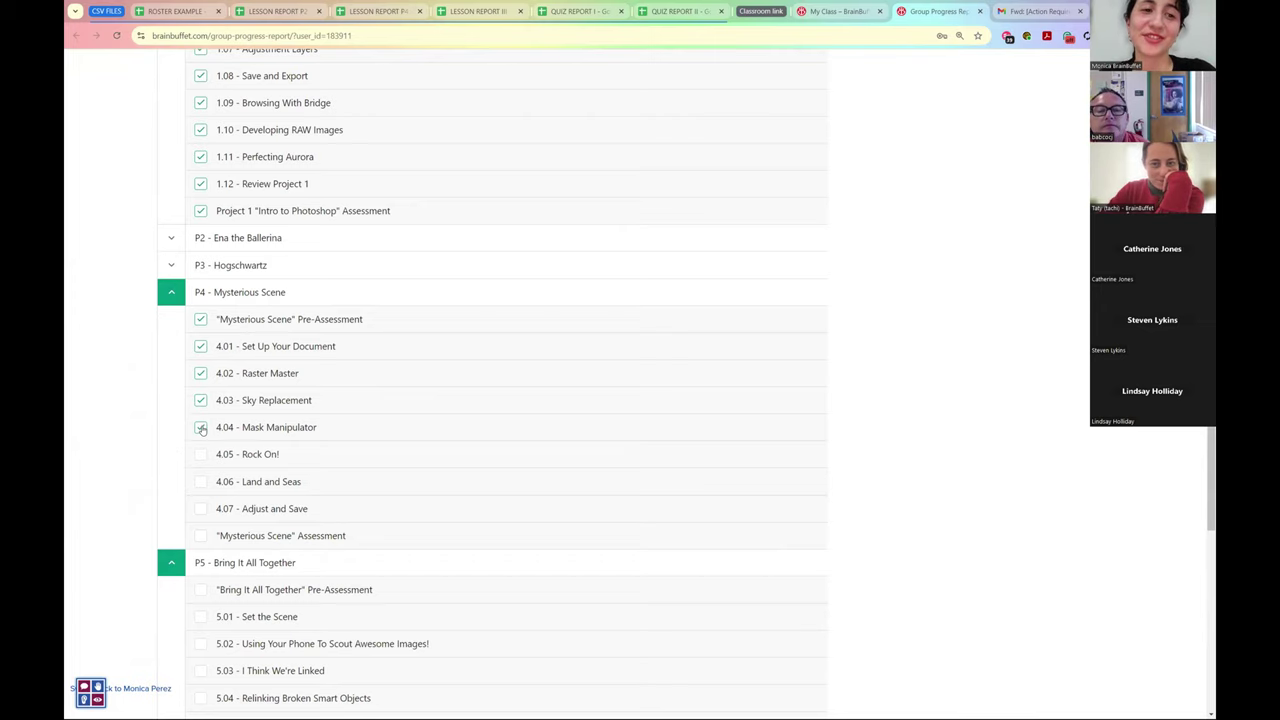
Toggle lessons 4.02–4.04, leaving 4.04 Mask Manipulator completed, then collapse P4 and P5.
{"action": "left_click", "coordinate": [201, 428]}
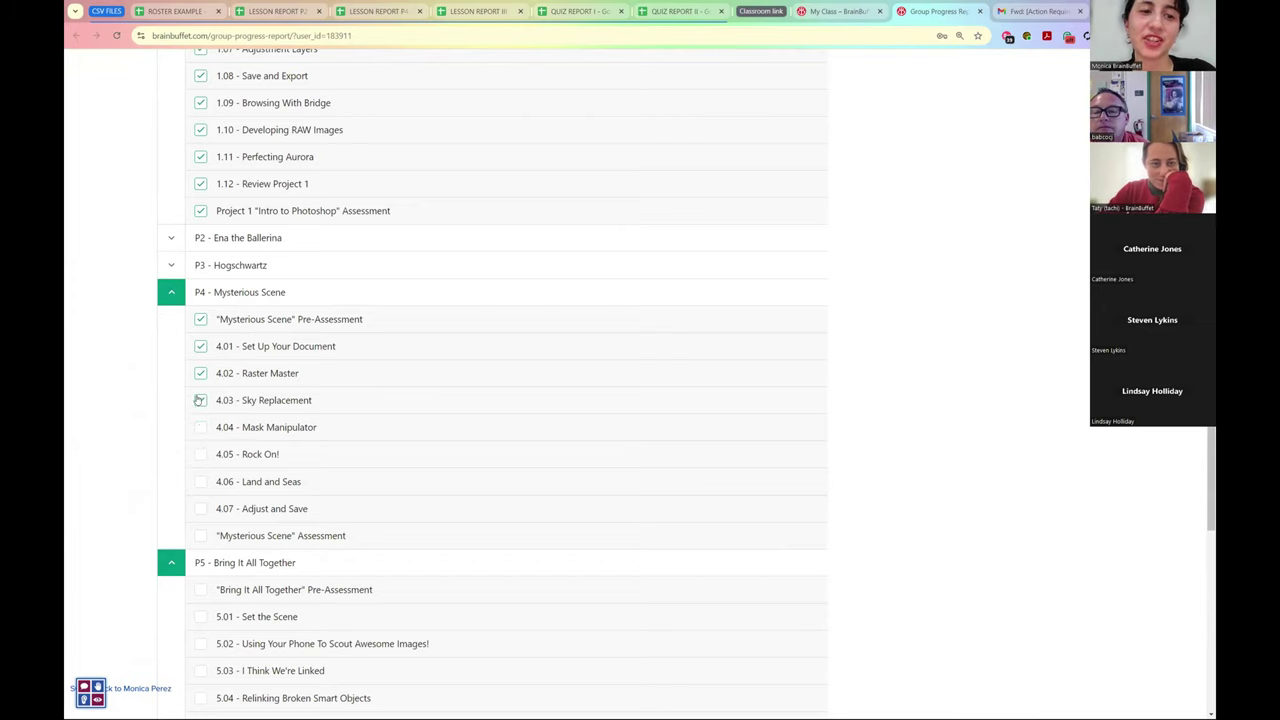
{"action": "left_click", "coordinate": [200, 400]}
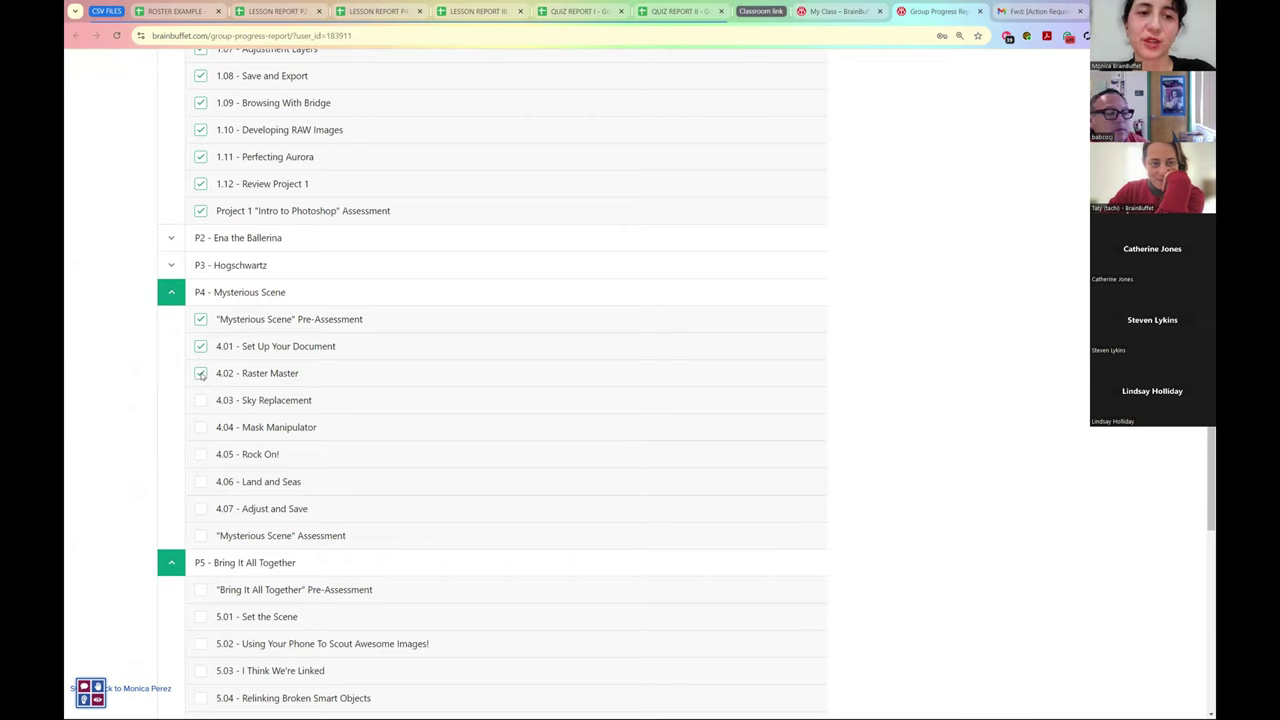
{"action": "left_click", "coordinate": [201, 373]}
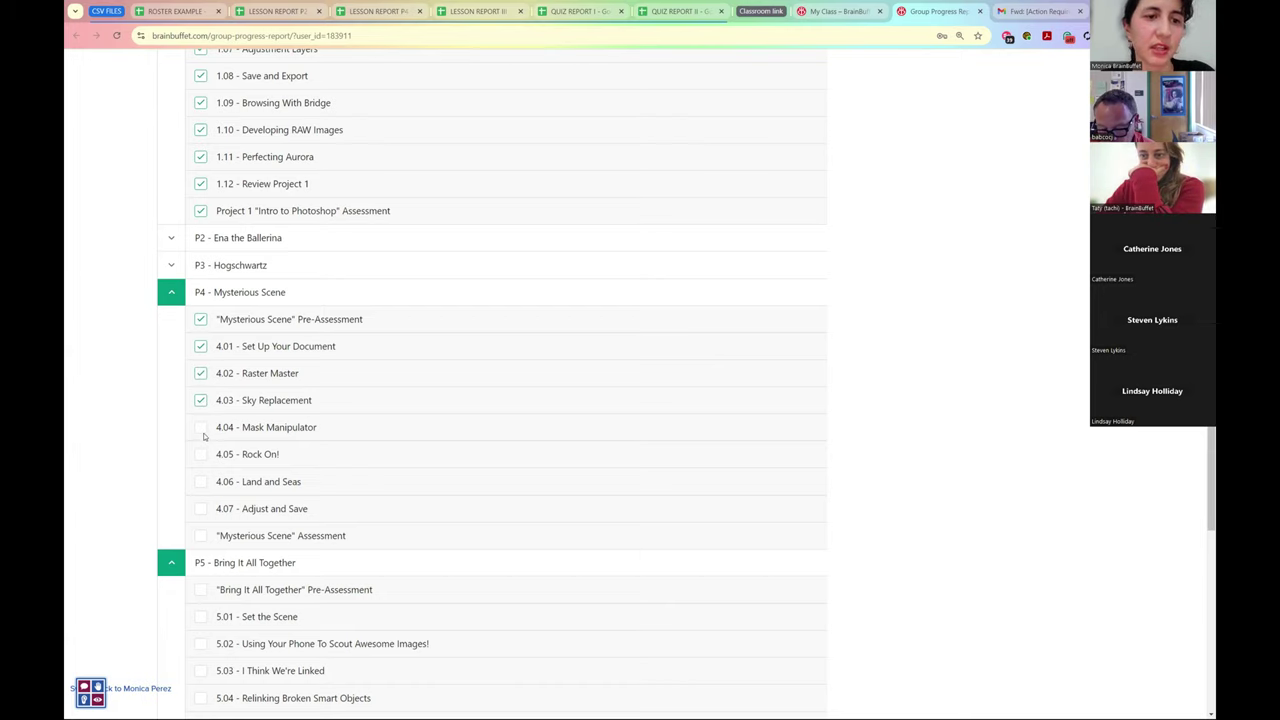
{"action": "left_click", "coordinate": [201, 428]}
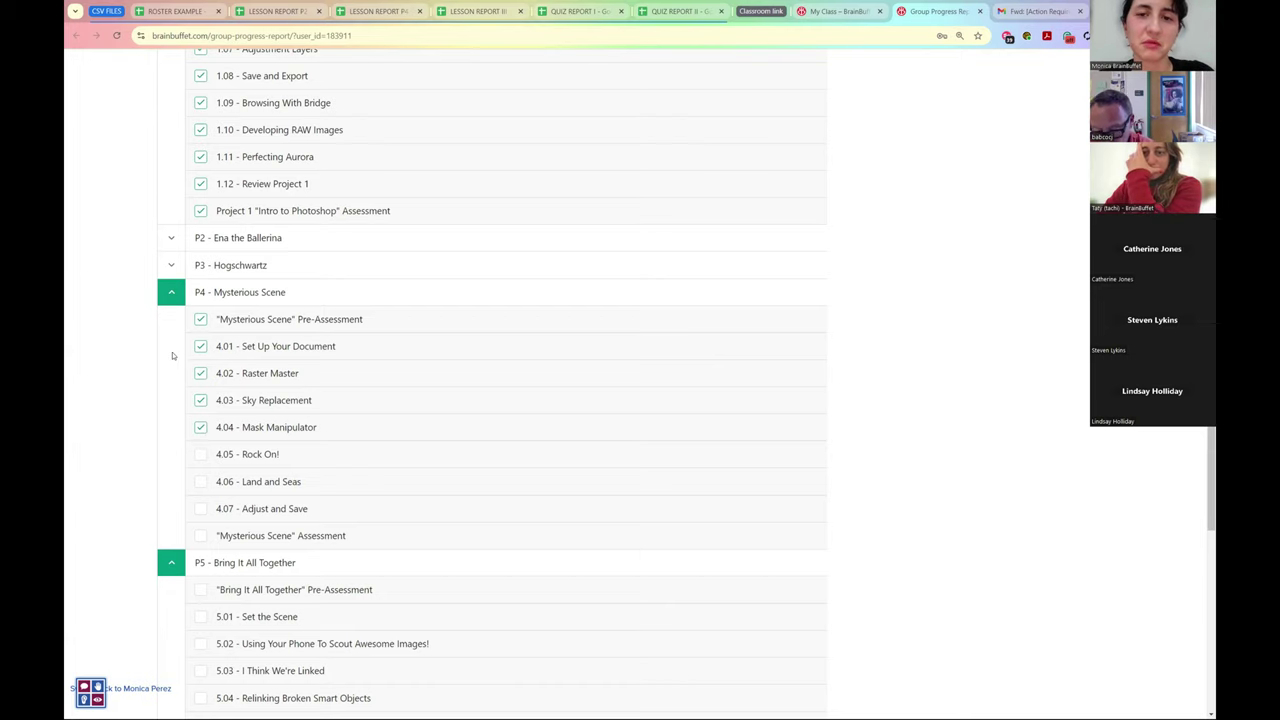
{"action": "left_click", "coordinate": [171, 292]}
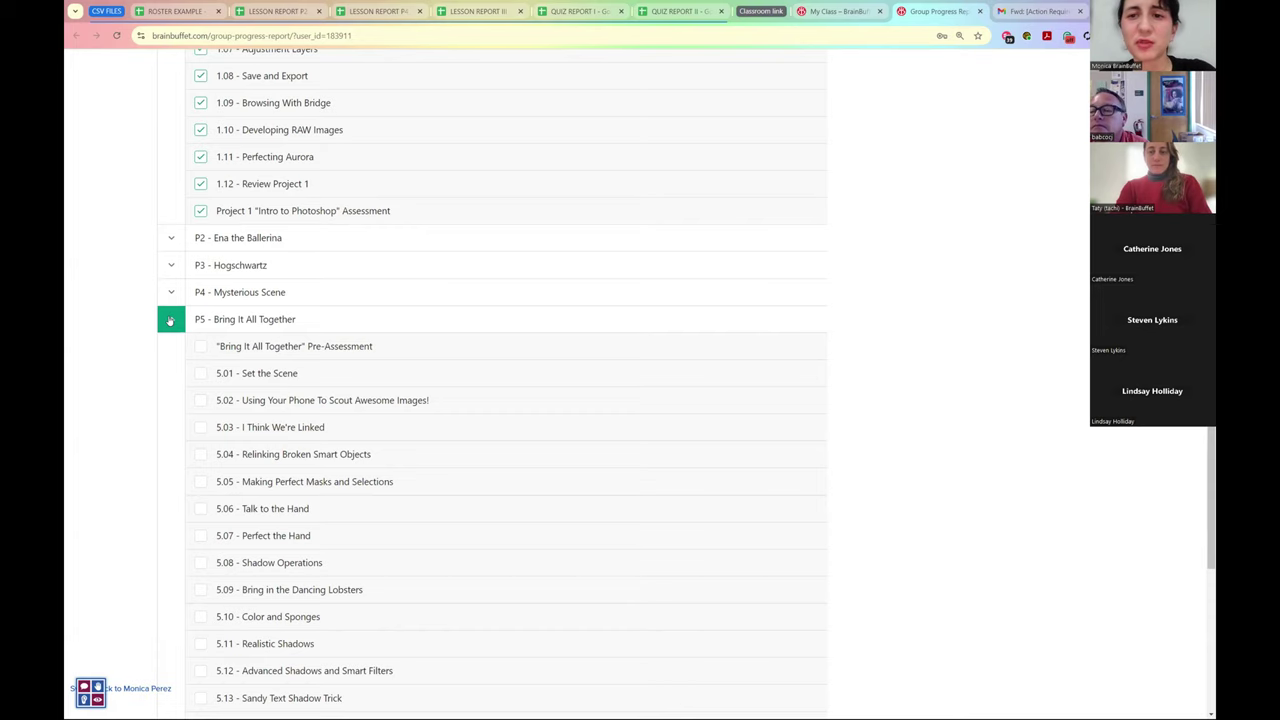
{"action": "left_click", "coordinate": [170, 320]}
Collapse P1, close the Group Progress Report, and review Course Progression at 51% with 5/9 topics.
{"action": "scroll", "coordinate": [531, 320], "scroll_direction": "up", "scroll_amount": 4}
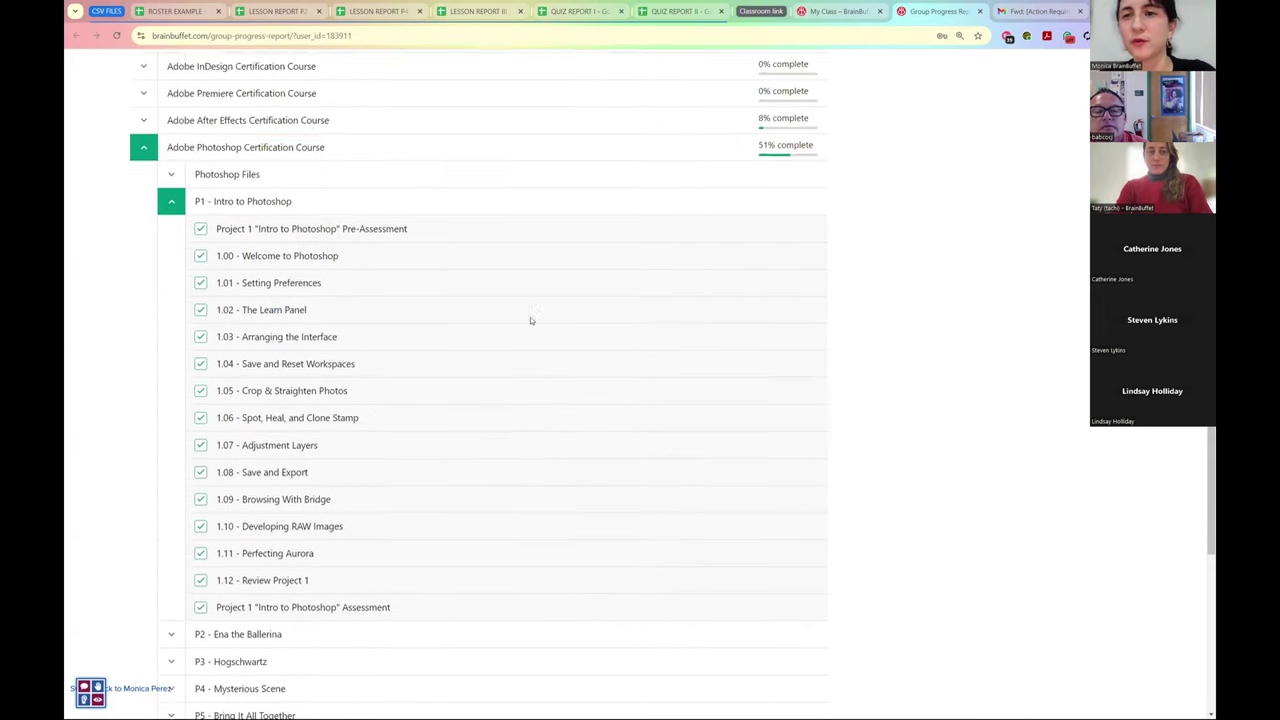
{"action": "scroll", "coordinate": [531, 320], "scroll_direction": "up", "scroll_amount": 3}
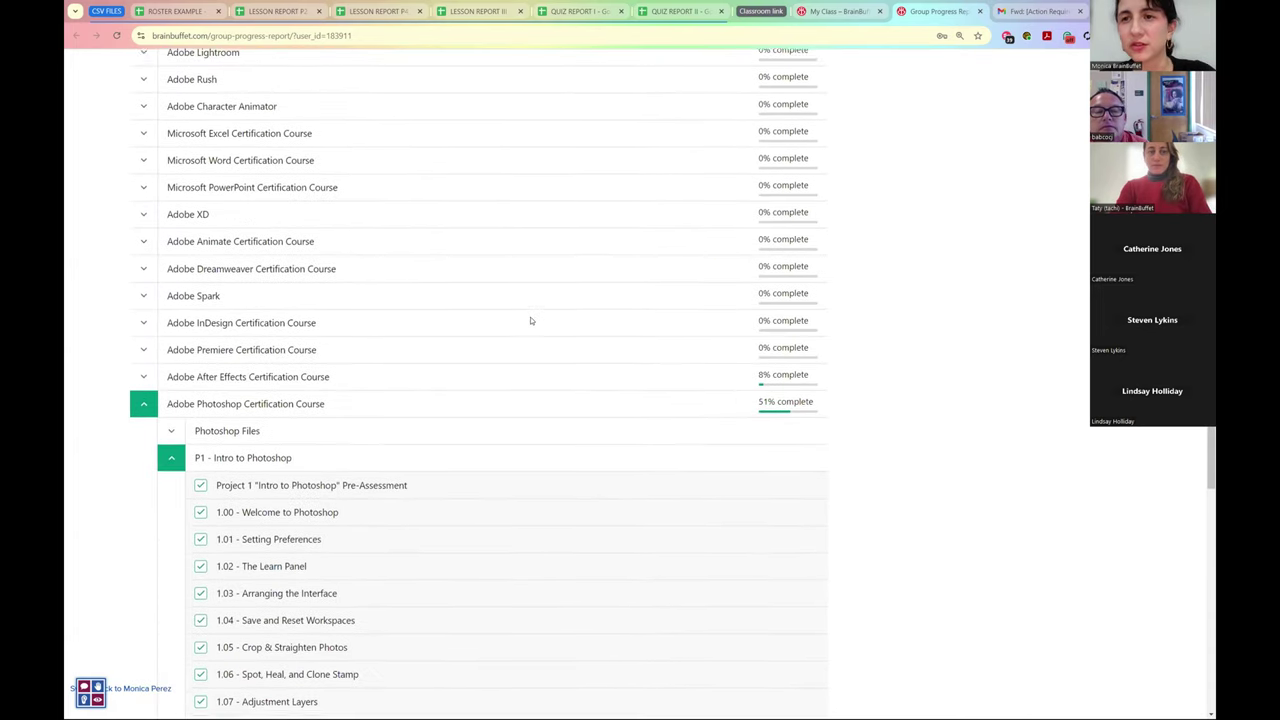
{"action": "left_click", "coordinate": [170, 467]}
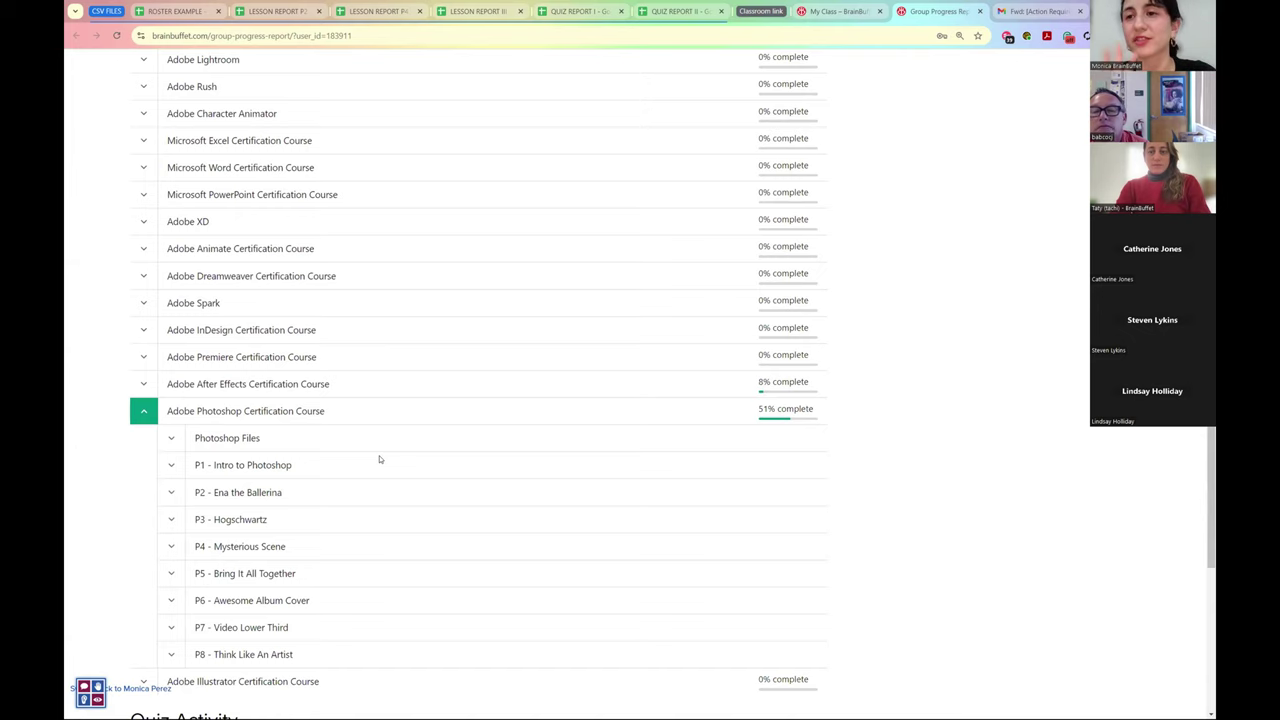
{"action": "left_click", "coordinate": [824, 8]}
{"action": "left_click", "coordinate": [980, 12]}
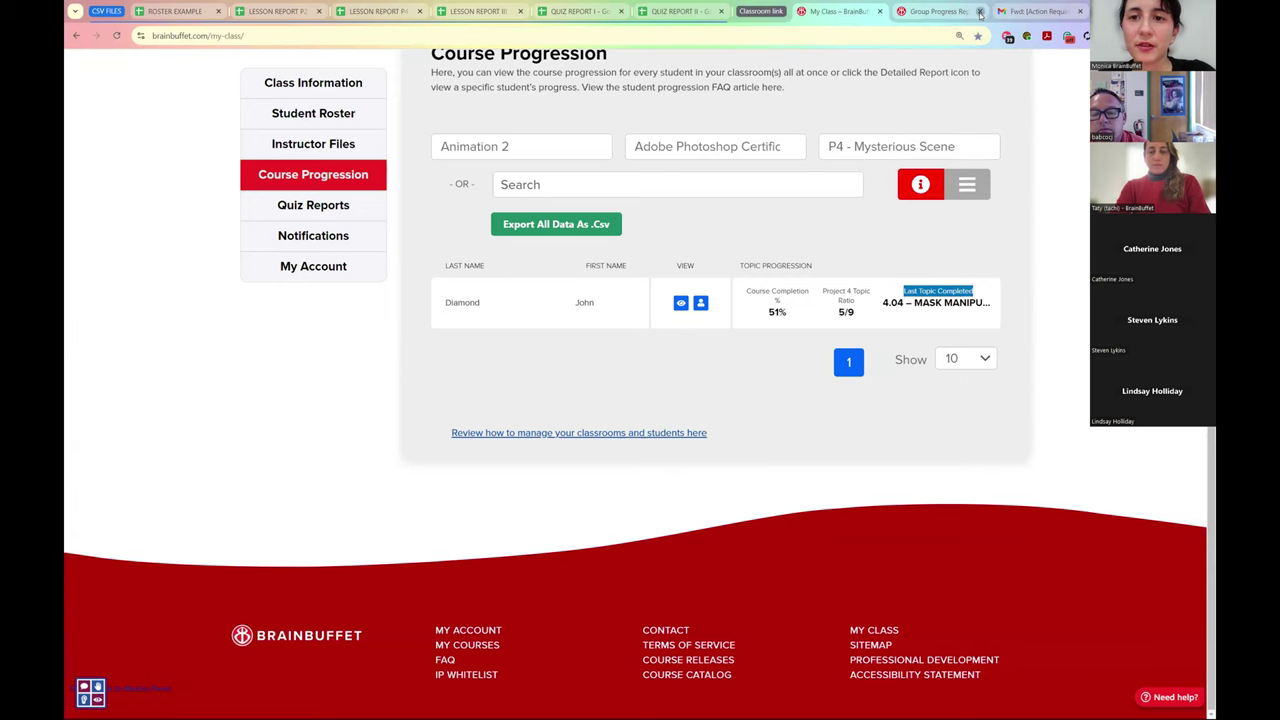
{"action": "left_click", "coordinate": [951, 216]}
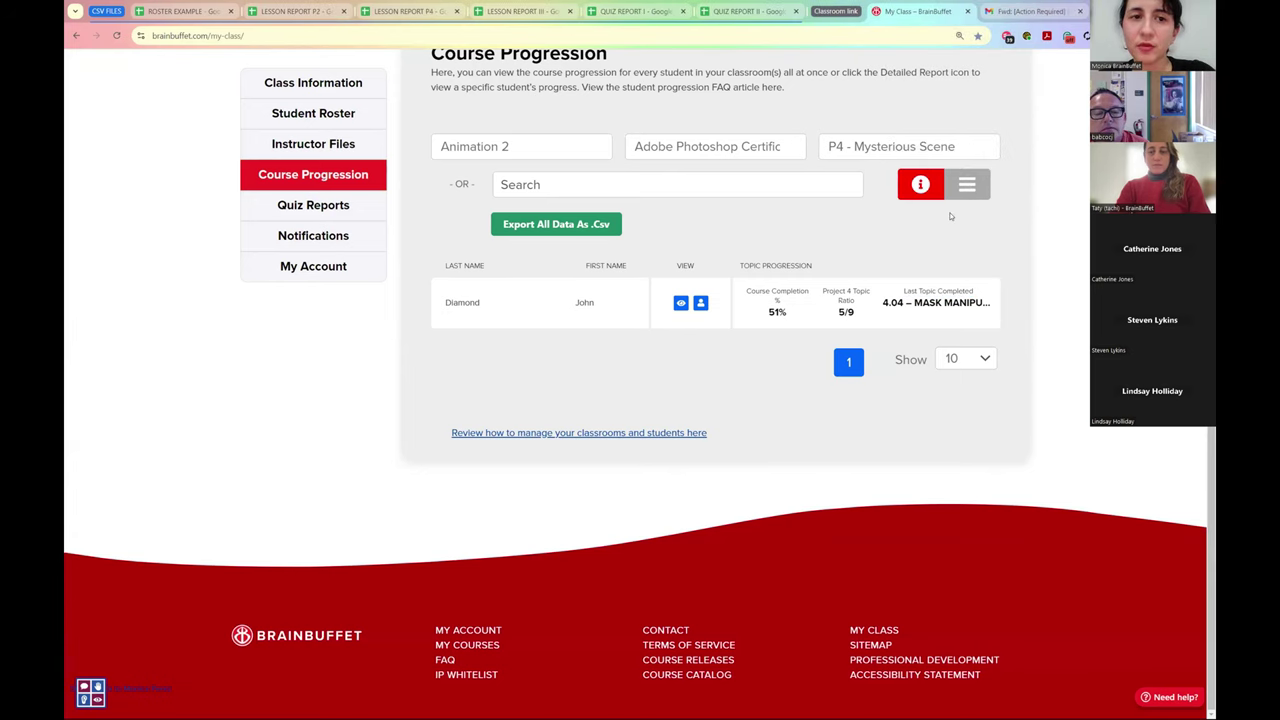
{"action": "scroll", "coordinate": [951, 216], "scroll_direction": "up", "scroll_amount": 2}
{"action": "scroll", "coordinate": [951, 216], "scroll_direction": "down", "scroll_amount": 1}
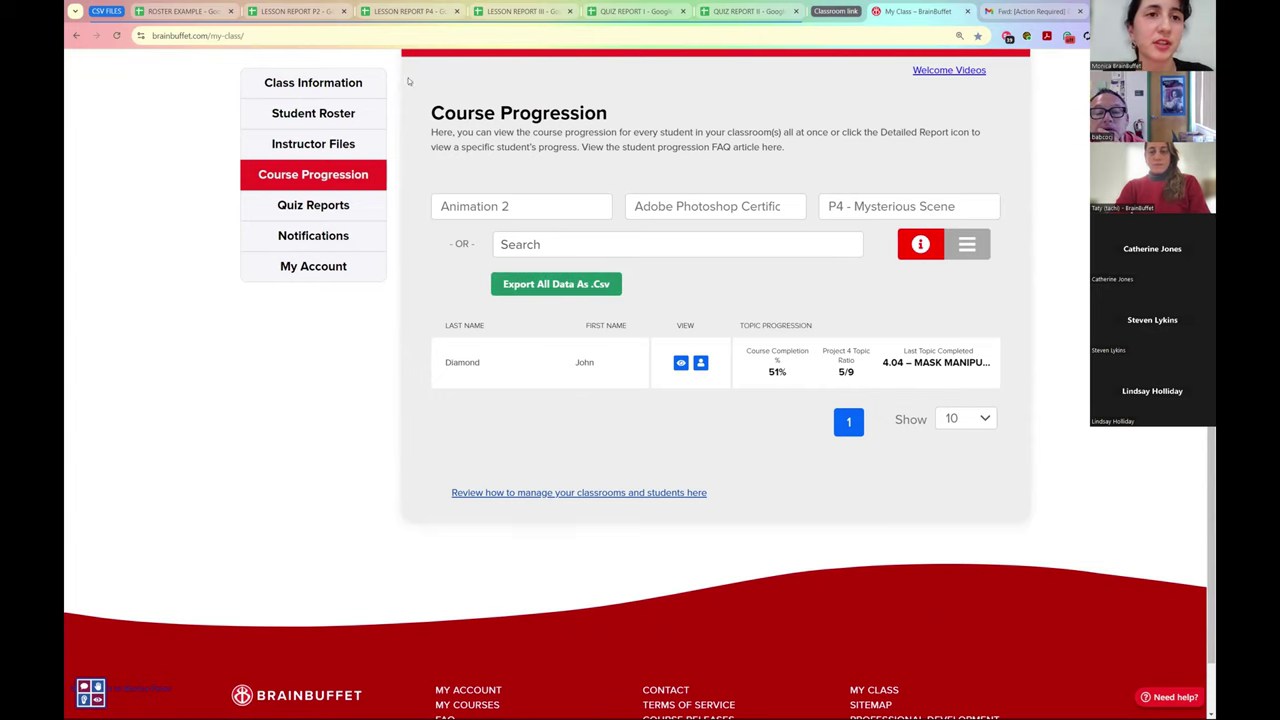
Open the LESSON REPORT P2 sheet and check the project completion values in column D.
{"action": "left_click", "coordinate": [305, 10]}
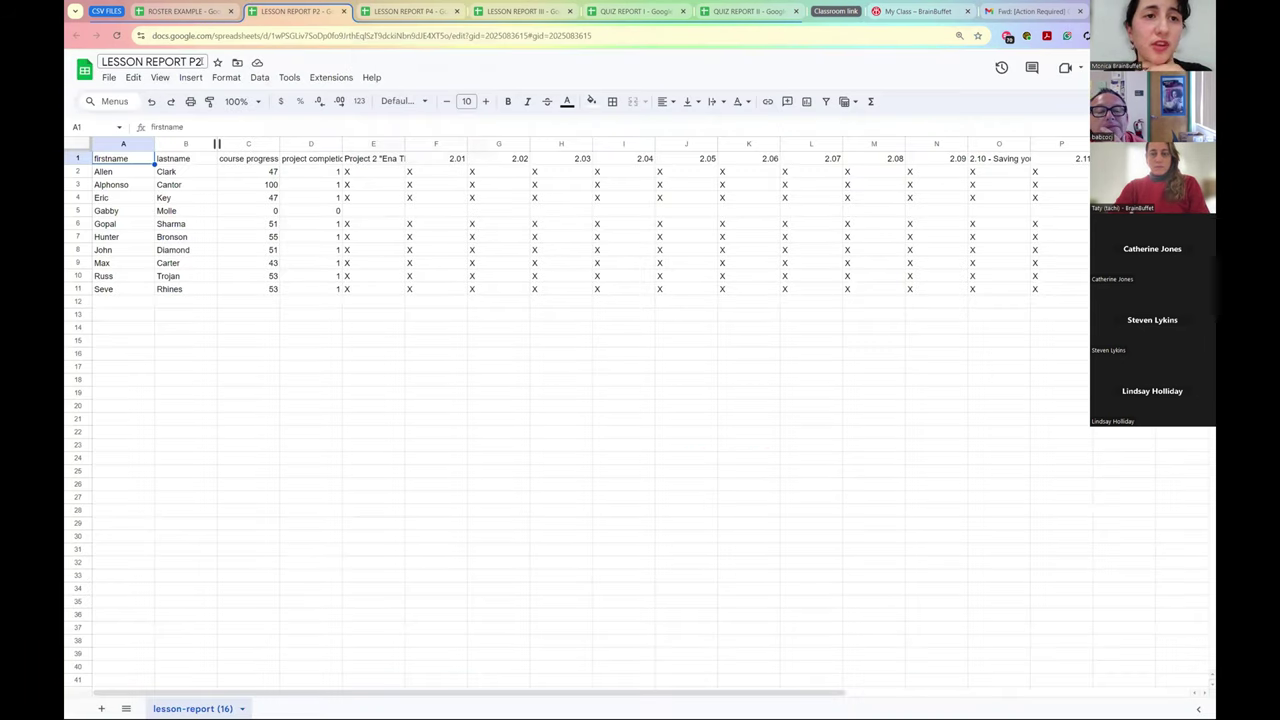
{"action": "left_click", "coordinate": [289, 162]}
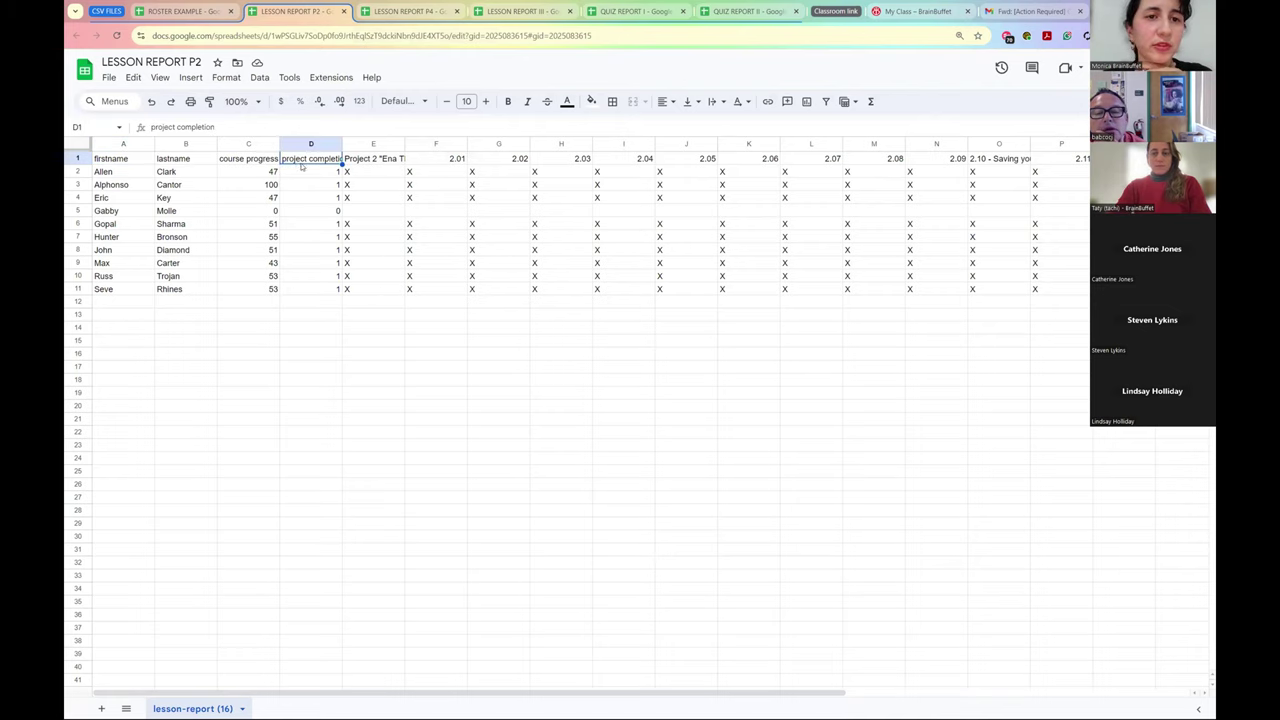
{"action": "left_click", "coordinate": [320, 175]}
{"action": "left_click", "coordinate": [324, 186]}
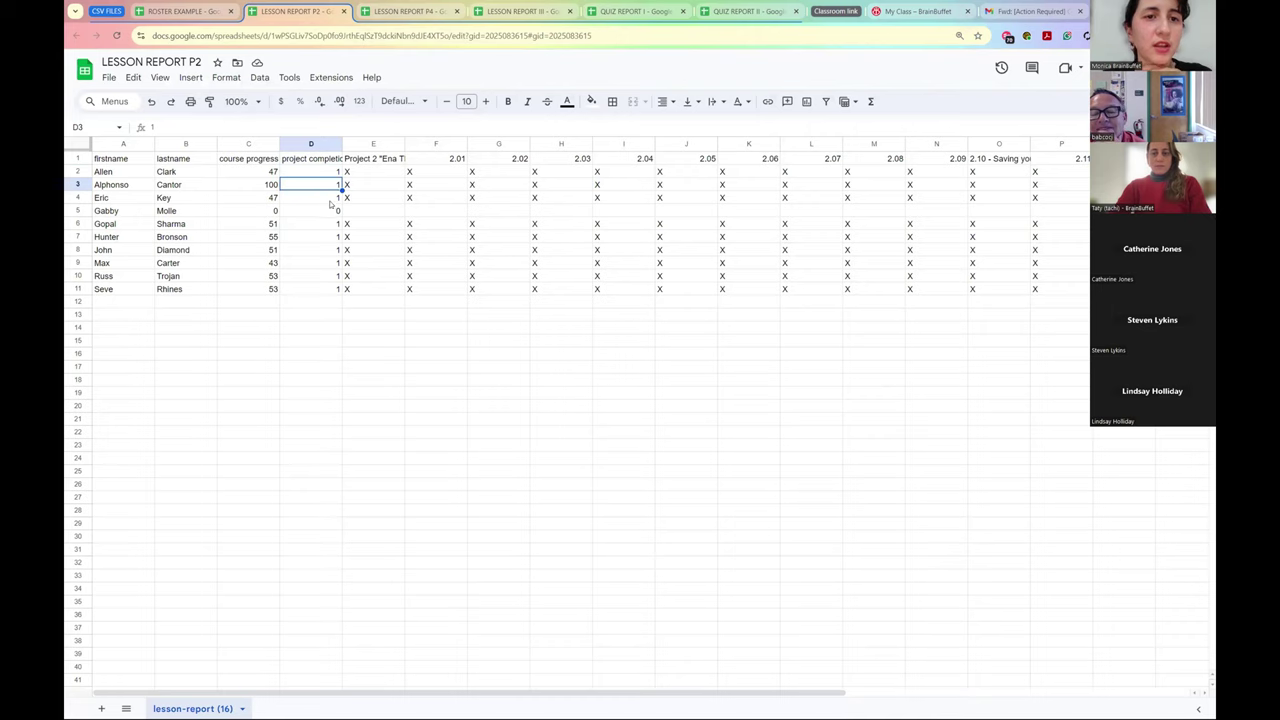
{"action": "left_click", "coordinate": [333, 214]}
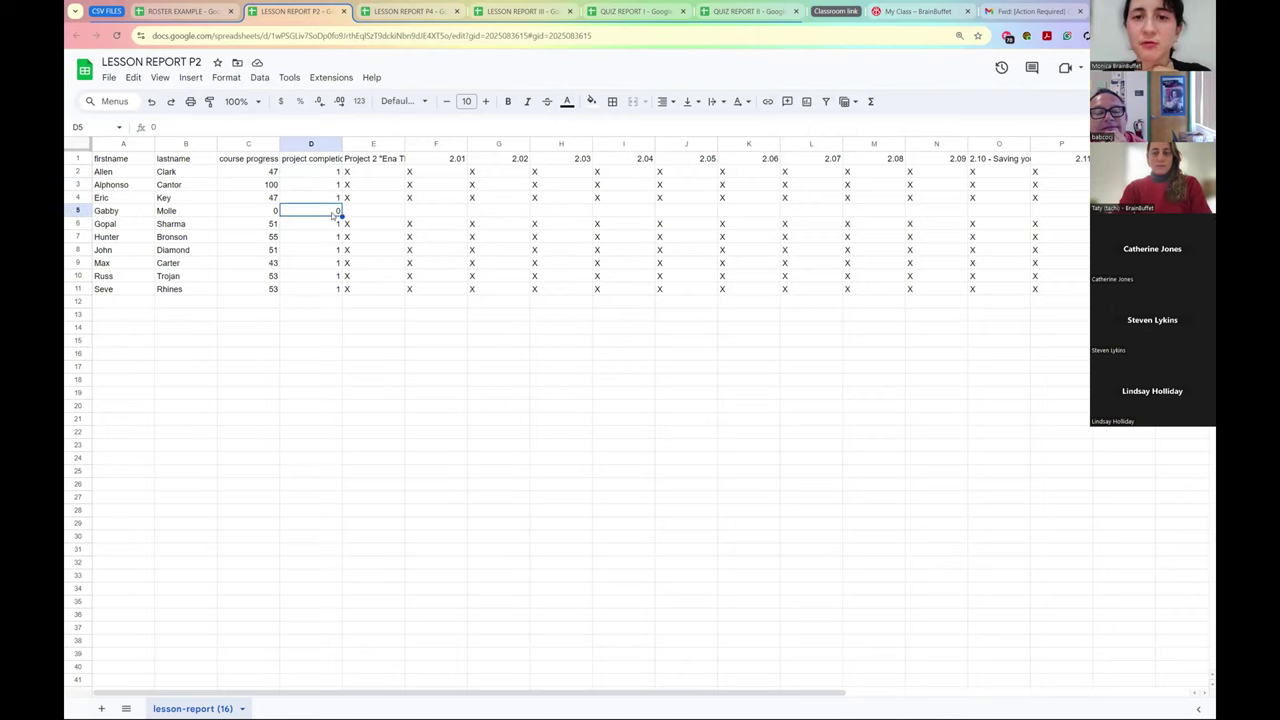
Select the course progress column C to see its Sum of 500.
{"action": "scroll", "coordinate": [677, 287], "scroll_direction": "right", "scroll_amount": 1}
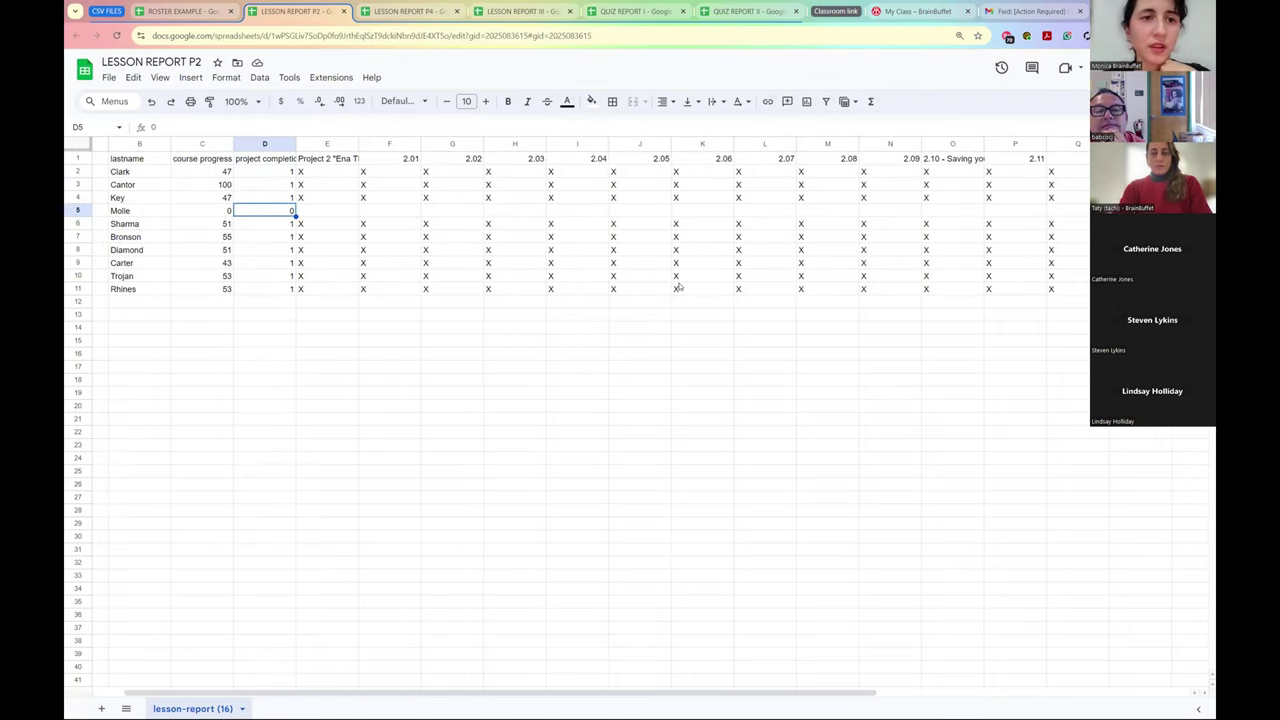
{"action": "scroll", "coordinate": [677, 287], "scroll_direction": "left", "scroll_amount": 1}
{"action": "left_click", "coordinate": [258, 176]}
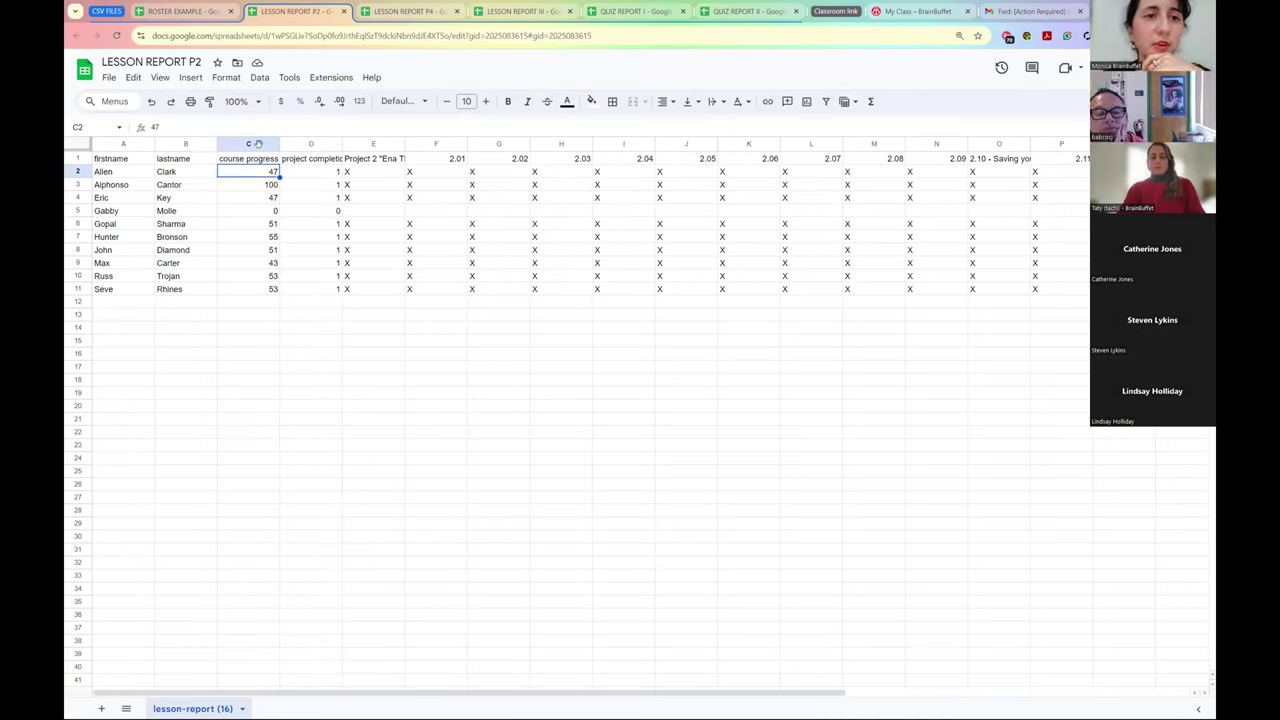
{"action": "left_click", "coordinate": [257, 144]}
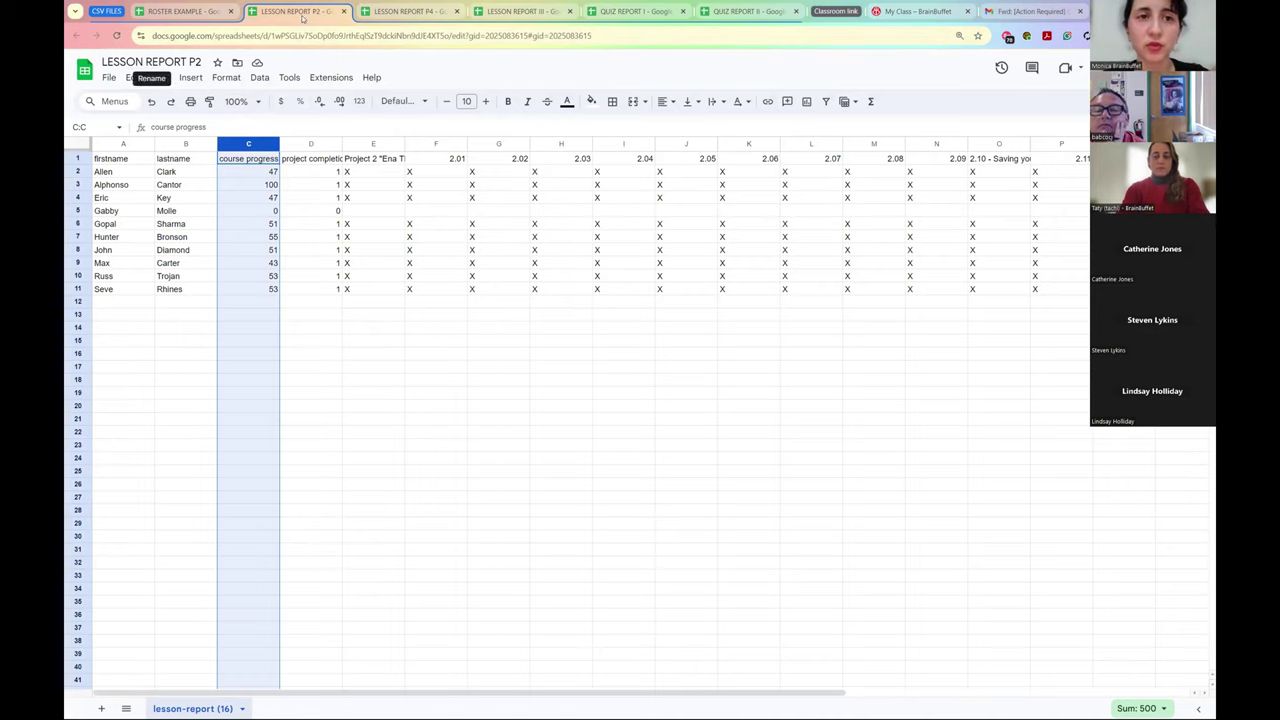
Open LESSON REPORT P4 and check the project completion values in D6, D8, D10 and D11.
{"action": "left_click", "coordinate": [390, 11]}
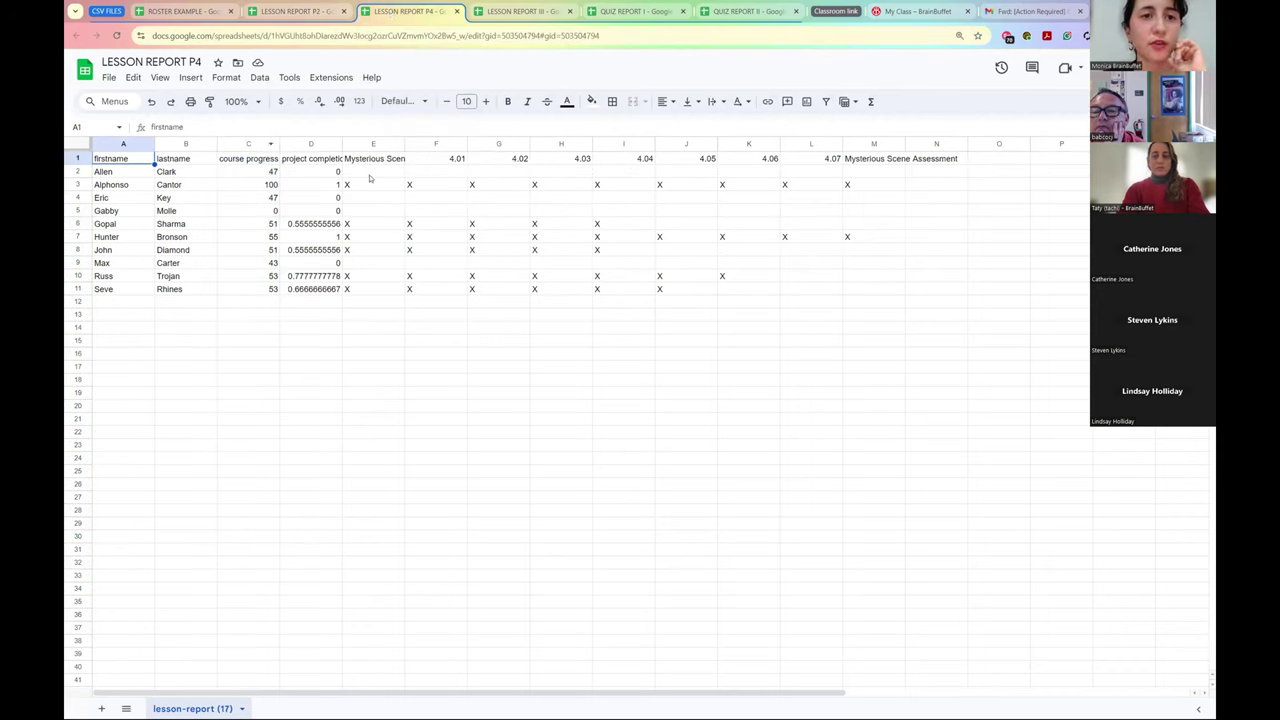
{"action": "left_click", "coordinate": [314, 144]}
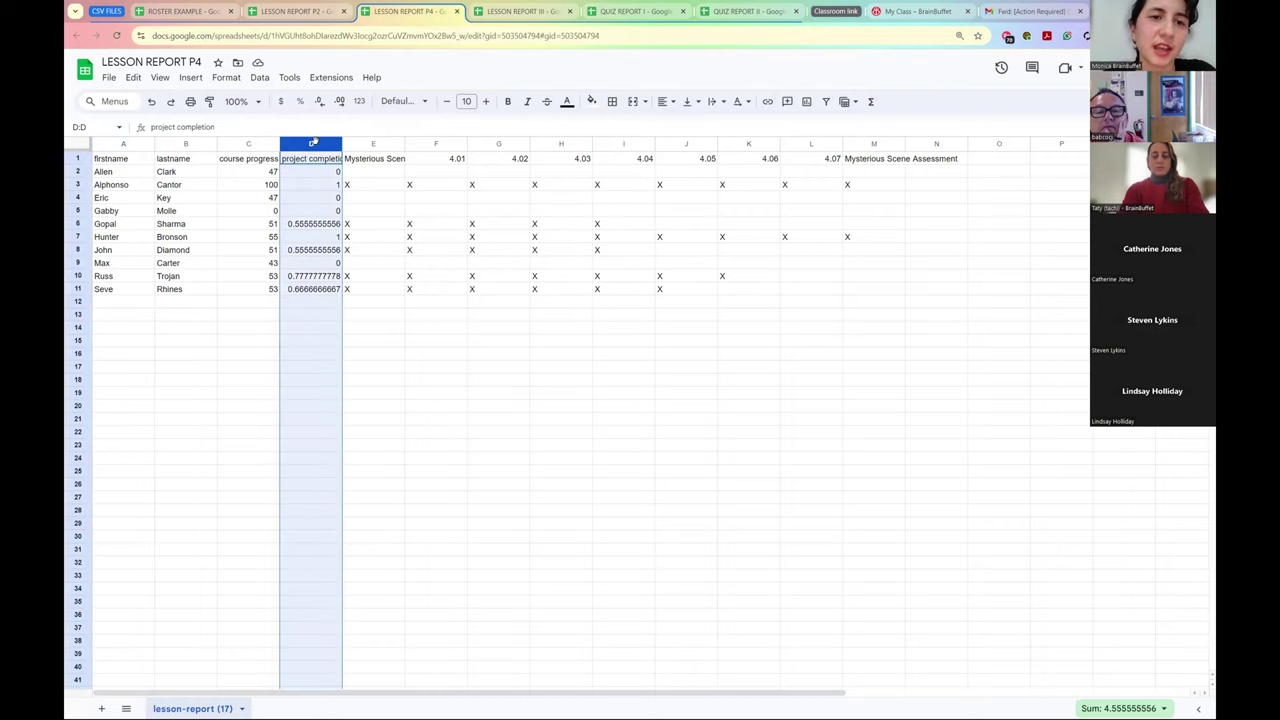
{"action": "left_click", "coordinate": [303, 224]}
{"action": "left_click", "coordinate": [311, 251]}
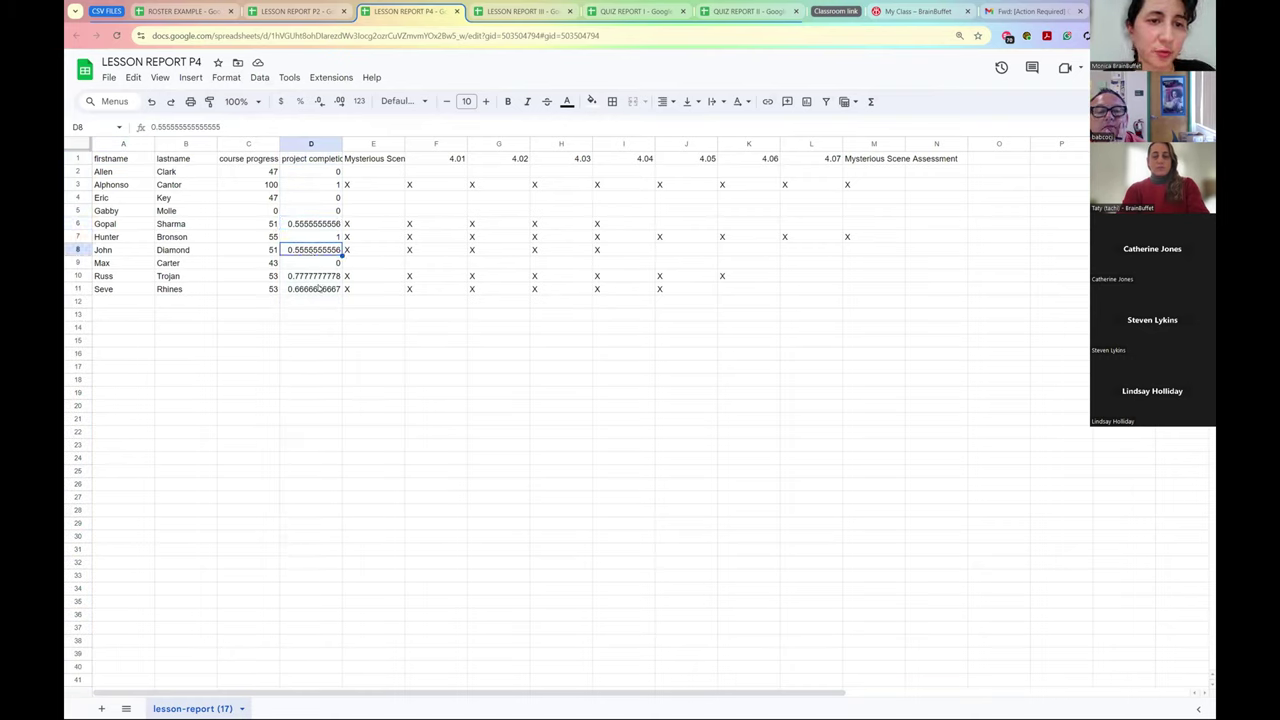
{"action": "left_click", "coordinate": [318, 278]}
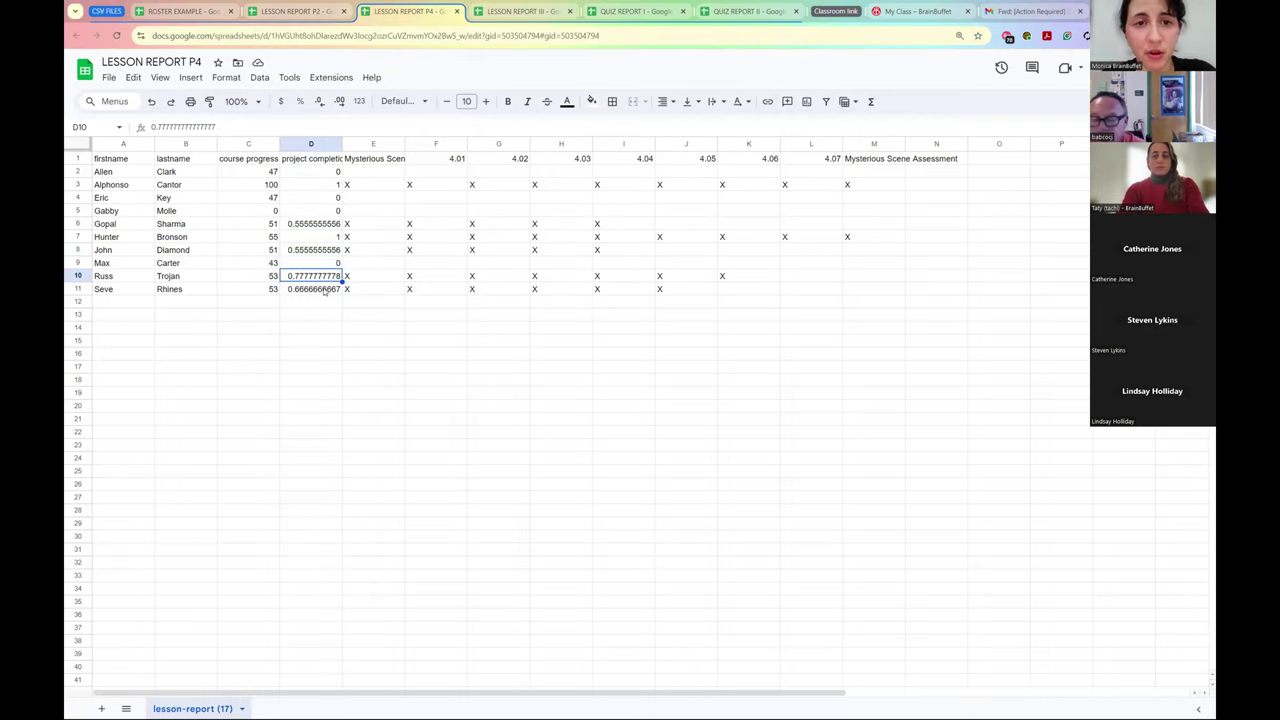
{"action": "left_click", "coordinate": [324, 290]}
Inspect the 4.05 and 4.06 lesson columns, then total the course progress and project completion columns.
{"action": "left_click", "coordinate": [690, 289]}
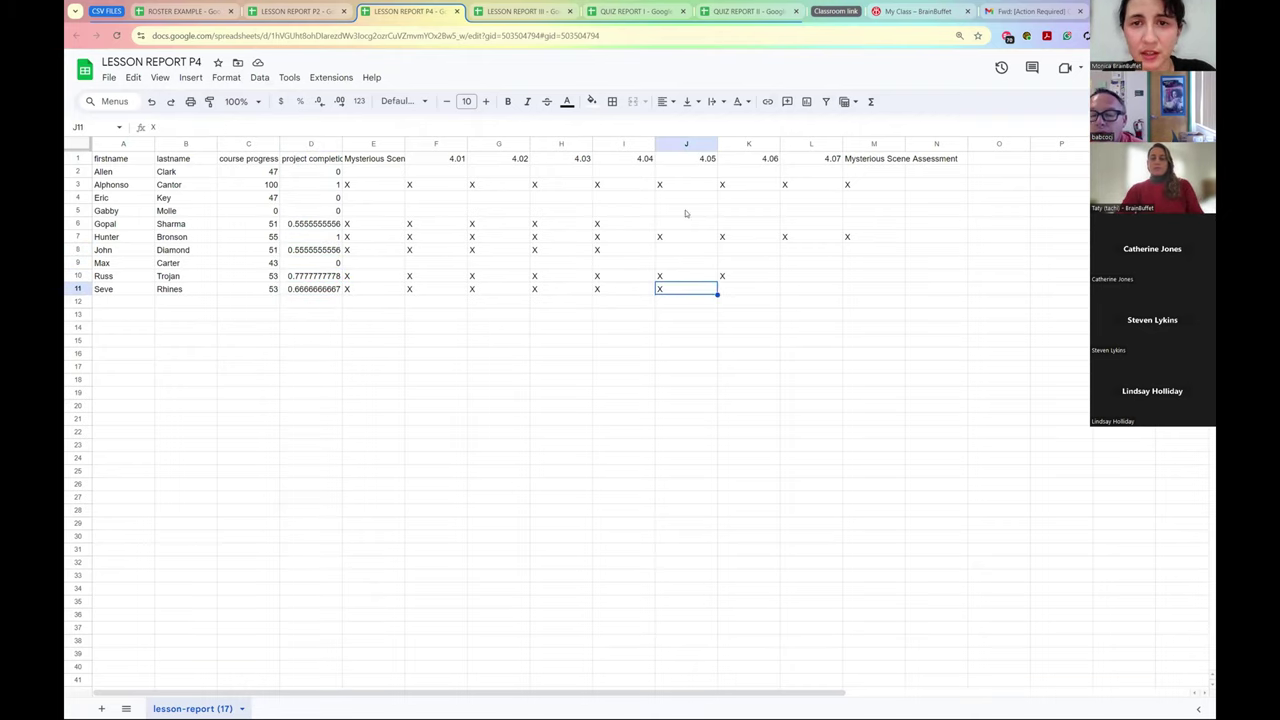
{"action": "left_click", "coordinate": [686, 146]}
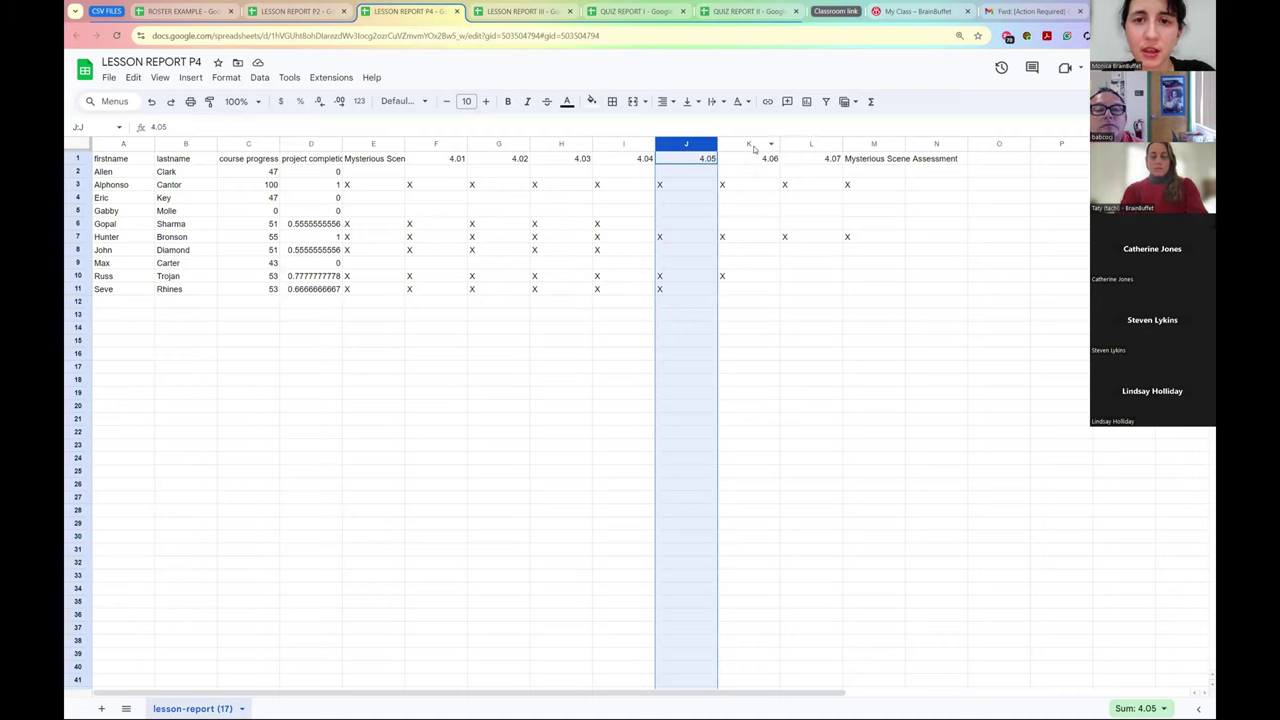
{"action": "left_click", "coordinate": [751, 145]}
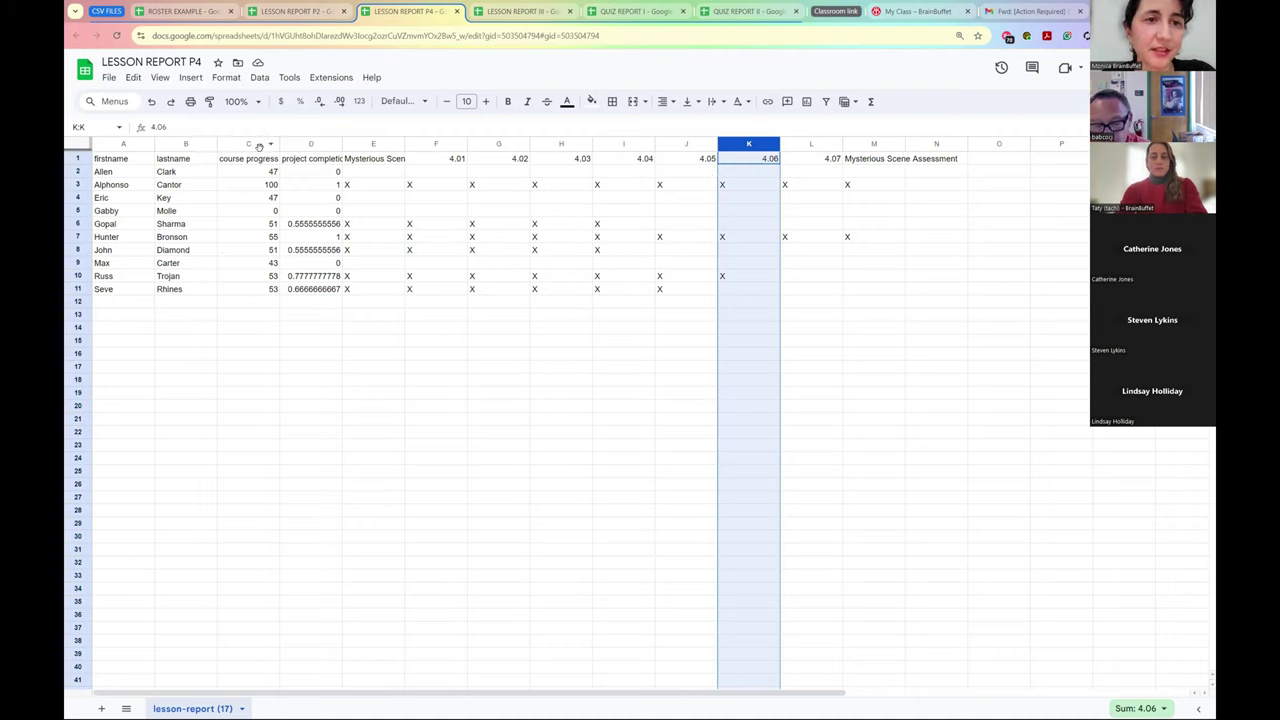
{"action": "left_click", "coordinate": [258, 146]}
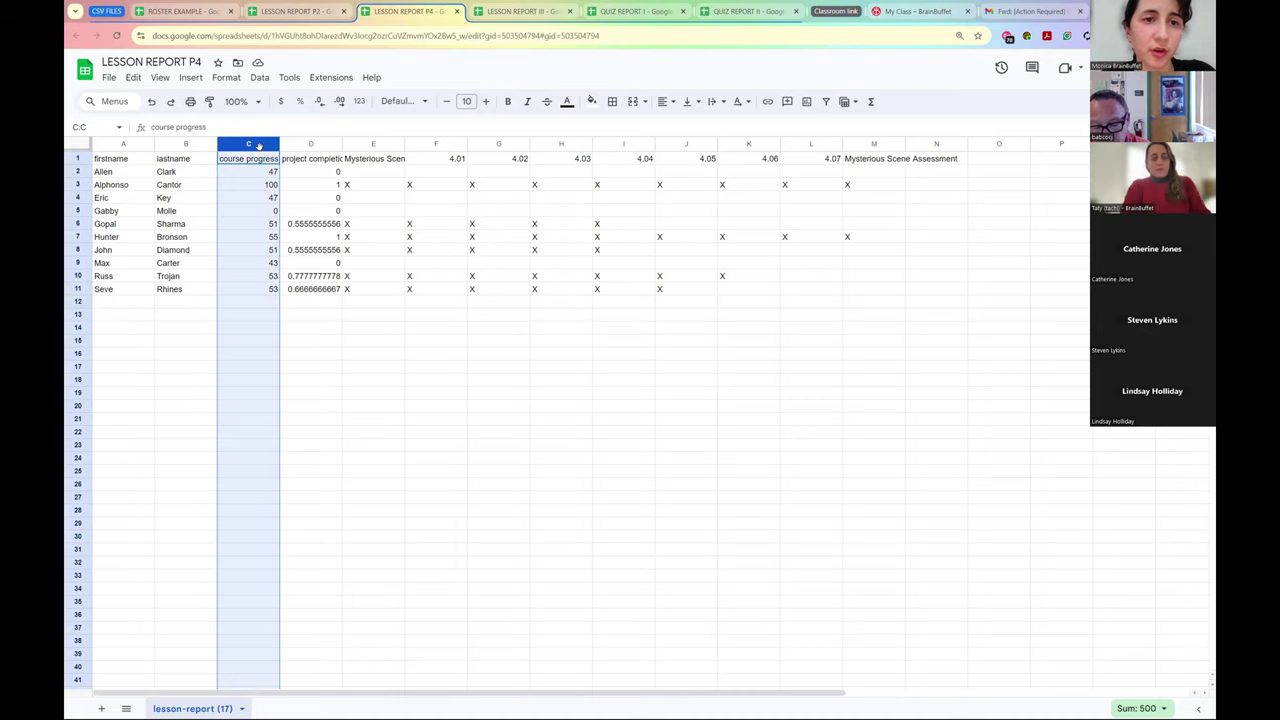
{"action": "left_click", "coordinate": [311, 145]}
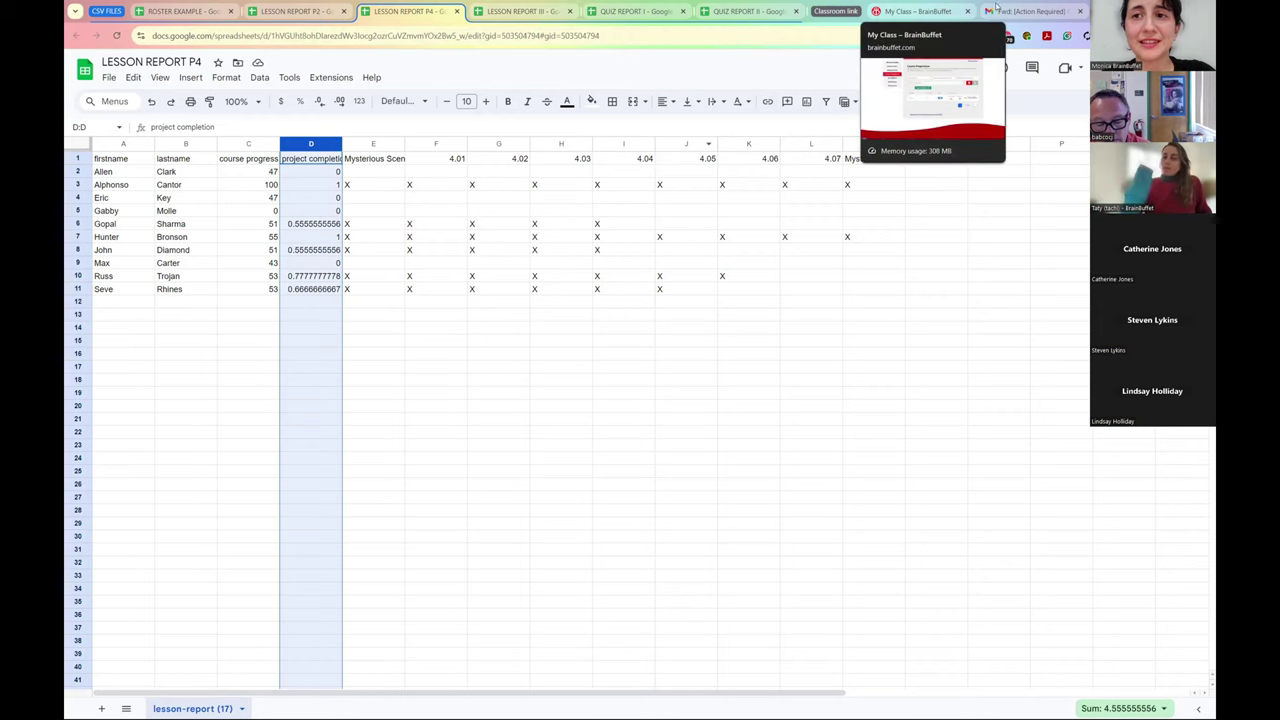
Show per-topic lesson progress on My Class Course Progression, then return to LESSON REPORT P4.
{"action": "left_click", "coordinate": [925, 10]}
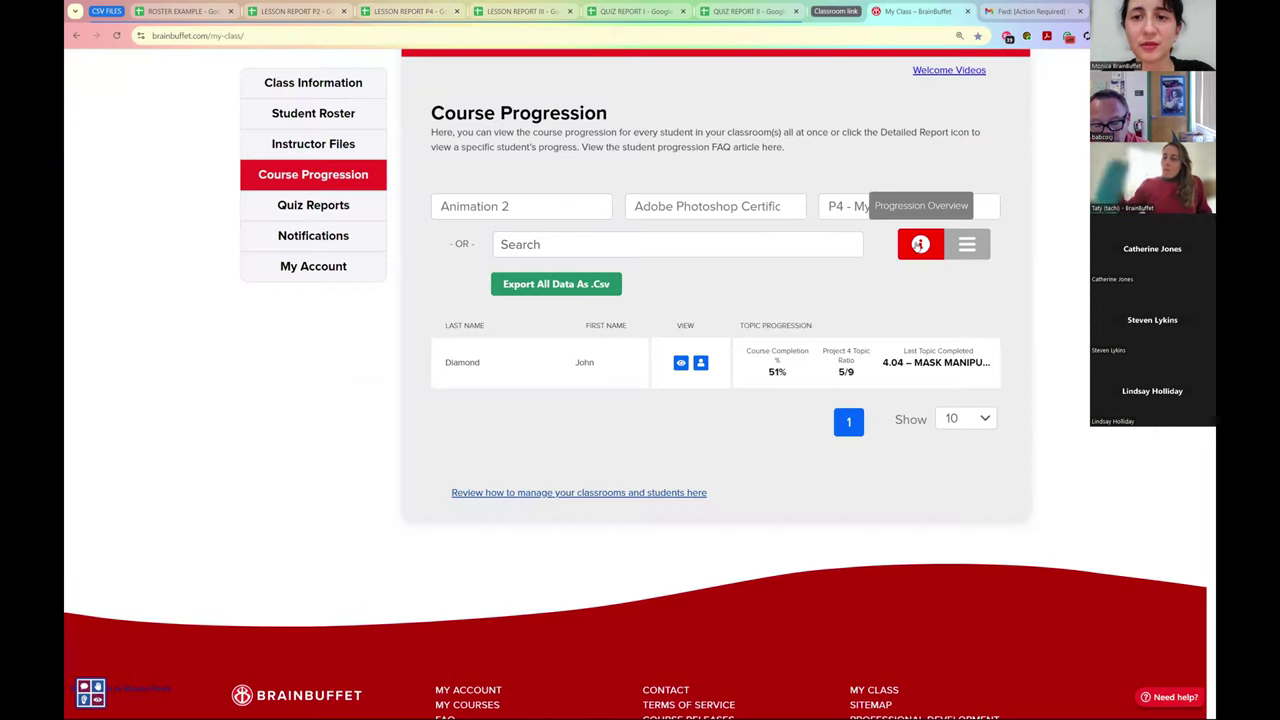
{"action": "left_click", "coordinate": [967, 246]}
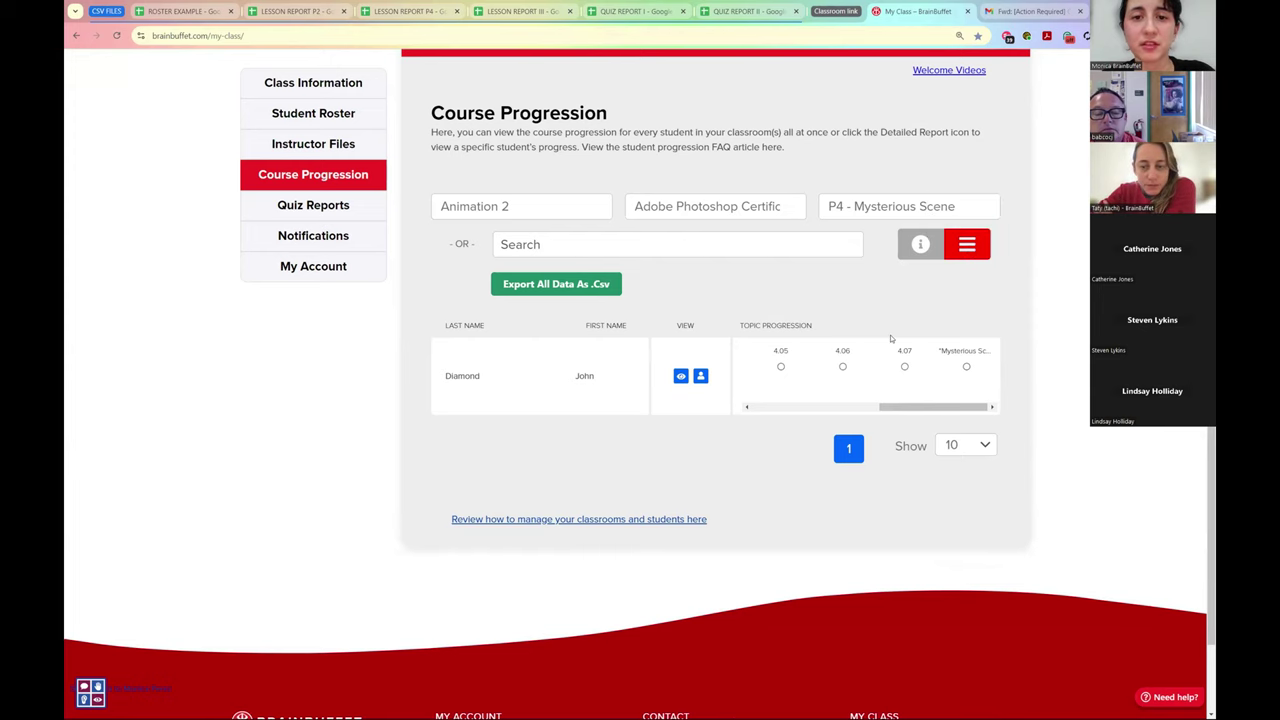
{"action": "left_click", "coordinate": [318, 10]}
{"action": "left_click", "coordinate": [371, 12]}
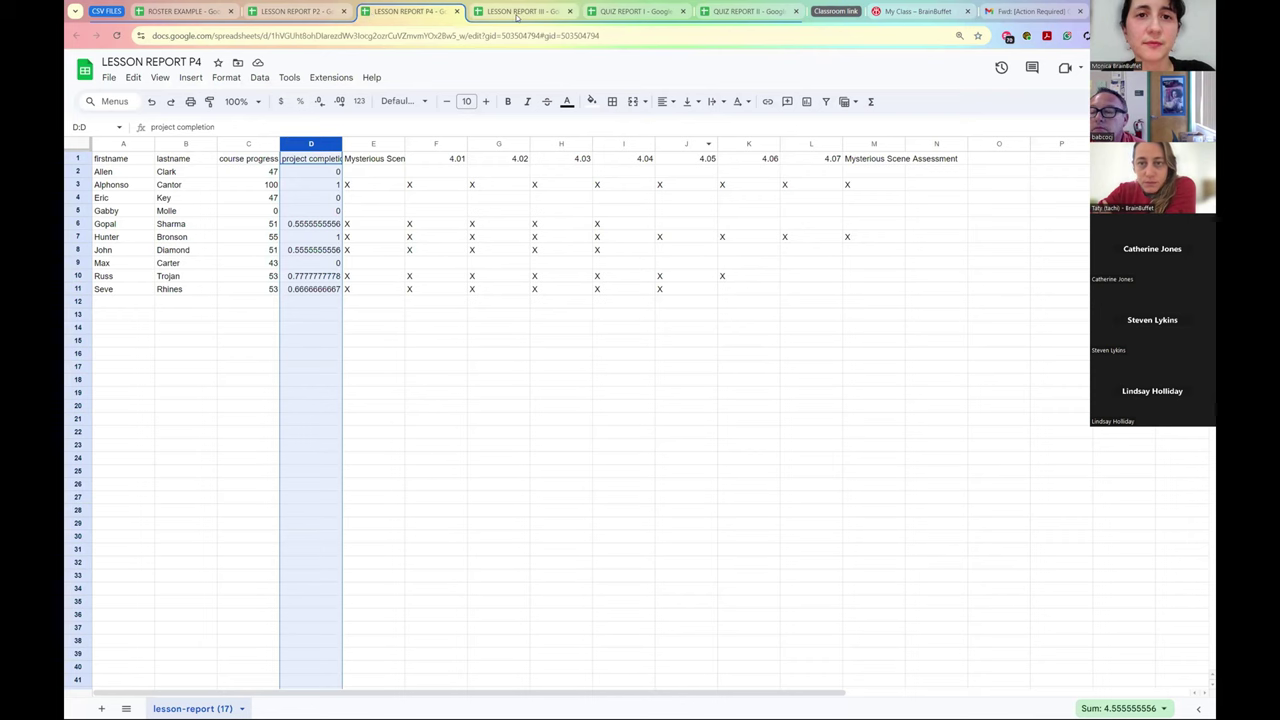
Glance at the forwarded email and Course Progression page, then return to LESSON REPORT III.
{"action": "left_click", "coordinate": [517, 12]}
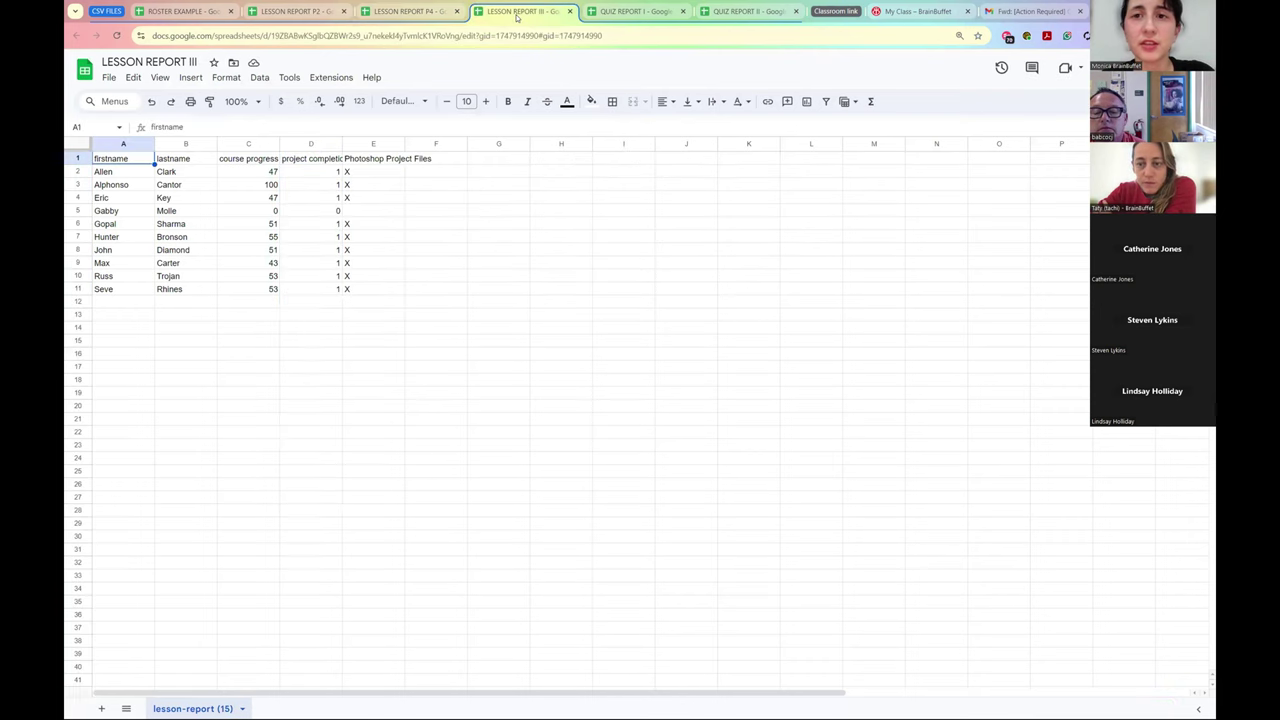
{"action": "left_click", "coordinate": [1025, 10]}
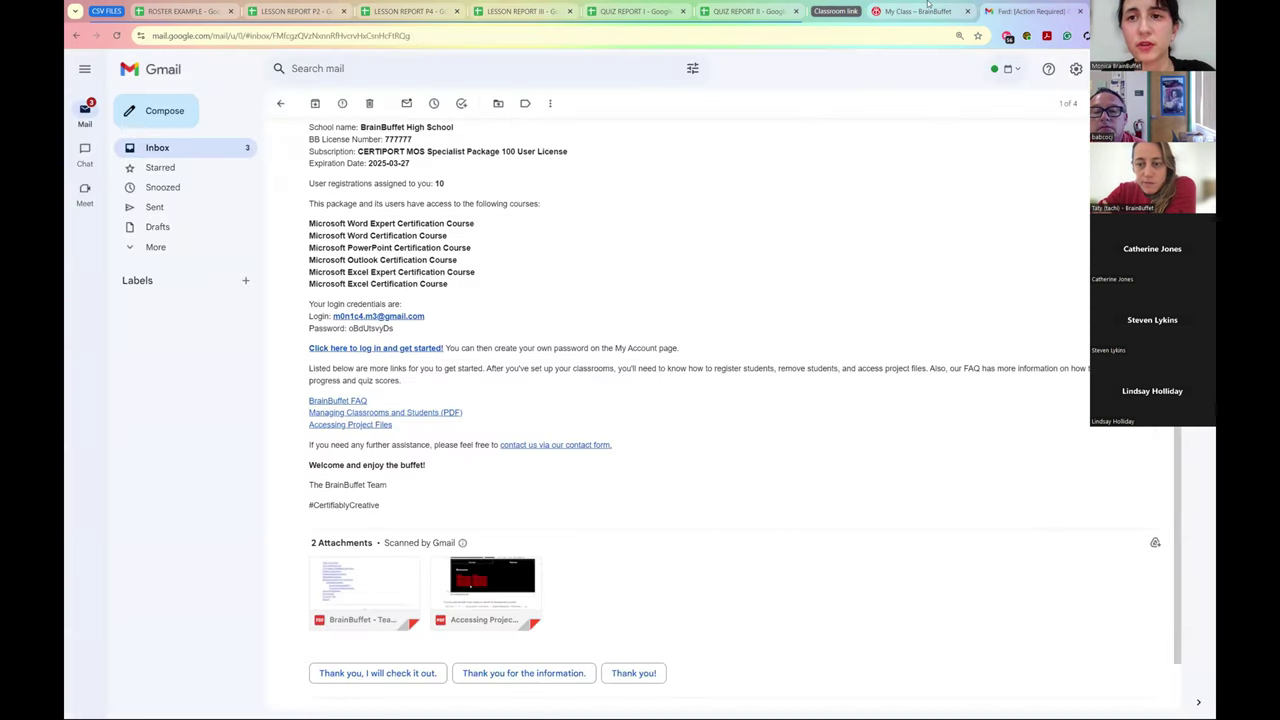
{"action": "left_click", "coordinate": [926, 10]}
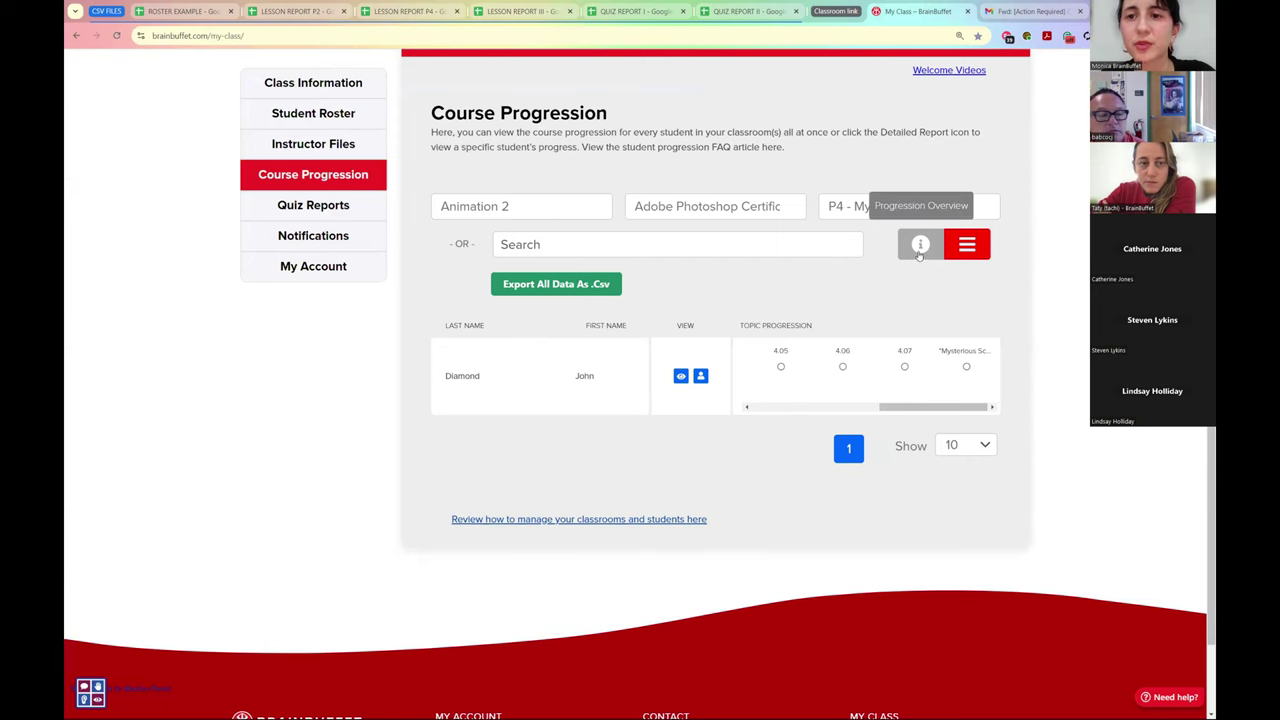
{"action": "left_click", "coordinate": [520, 10]}
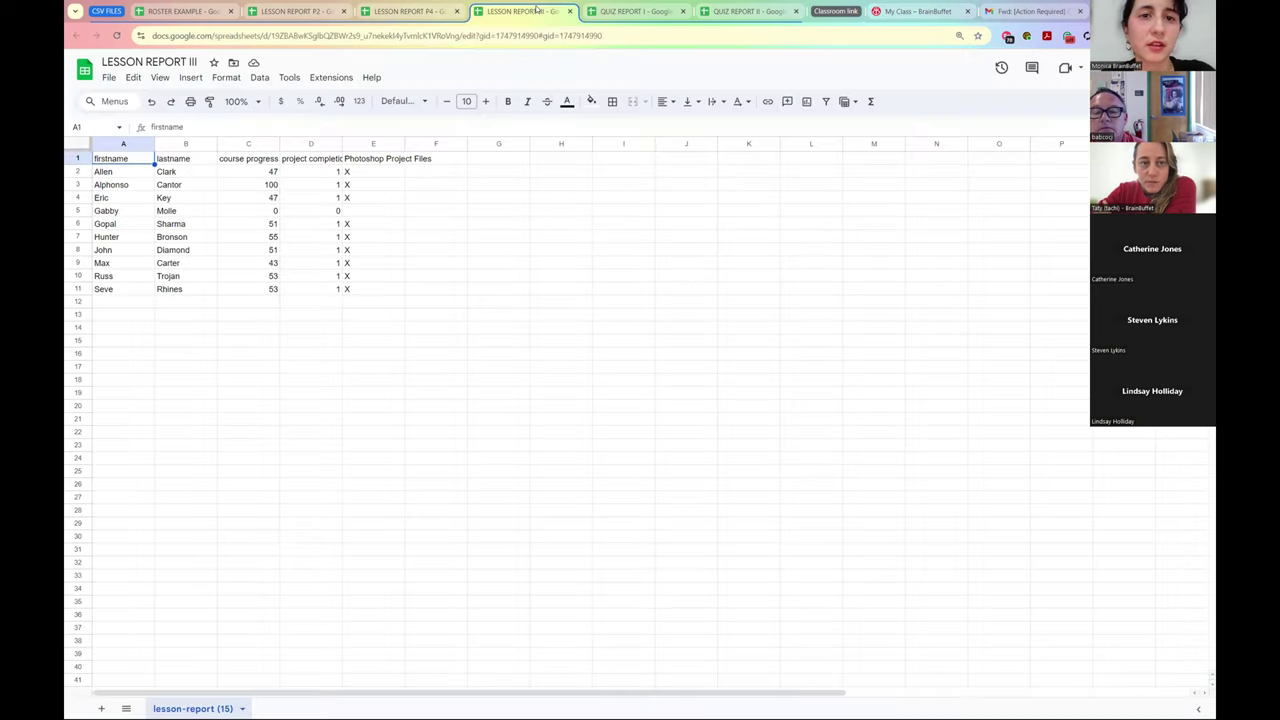
Read the course progress, project completion and Photoshop Project Files column totals, then close the email tab.
{"action": "left_click", "coordinate": [250, 144]}
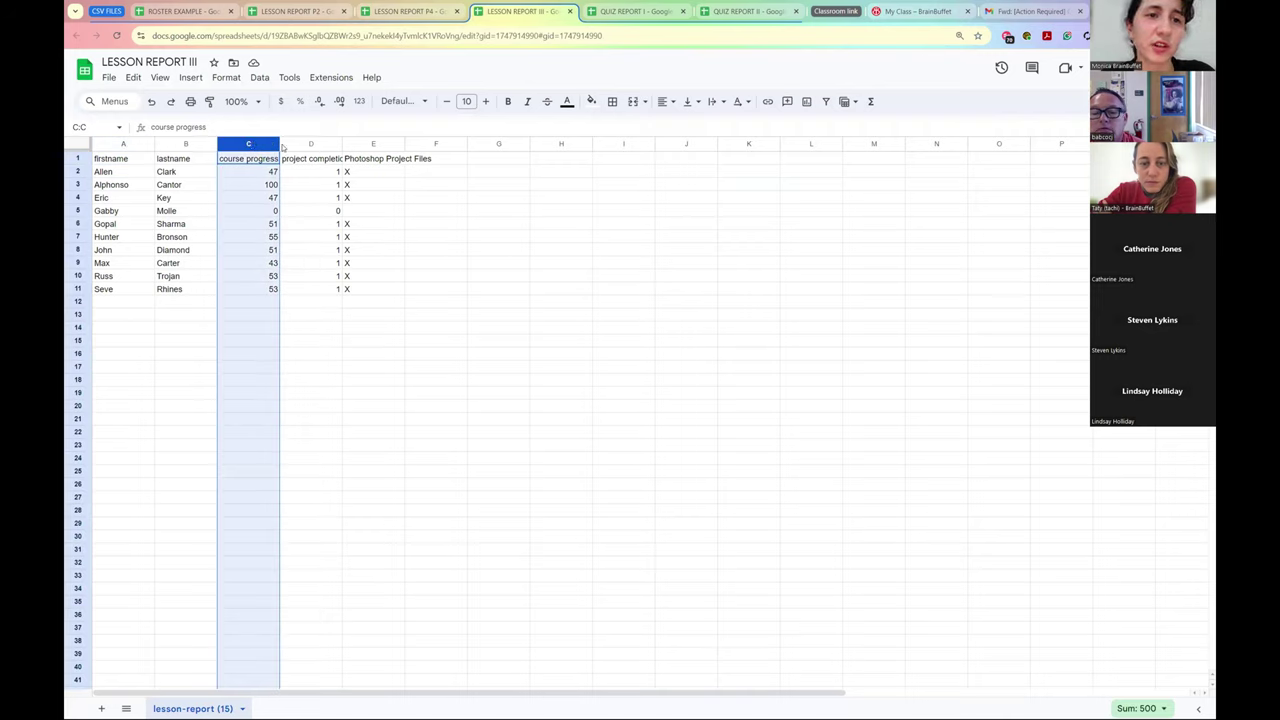
{"action": "left_click", "coordinate": [310, 143]}
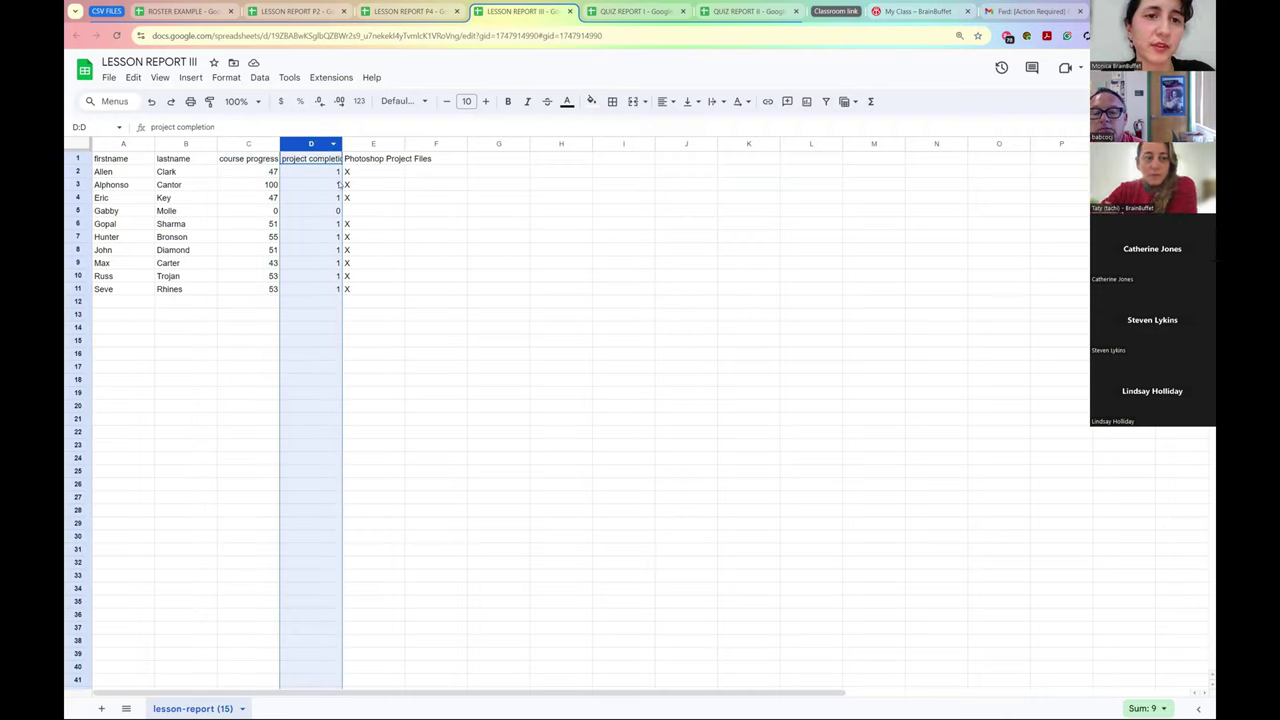
{"action": "left_click", "coordinate": [378, 141]}
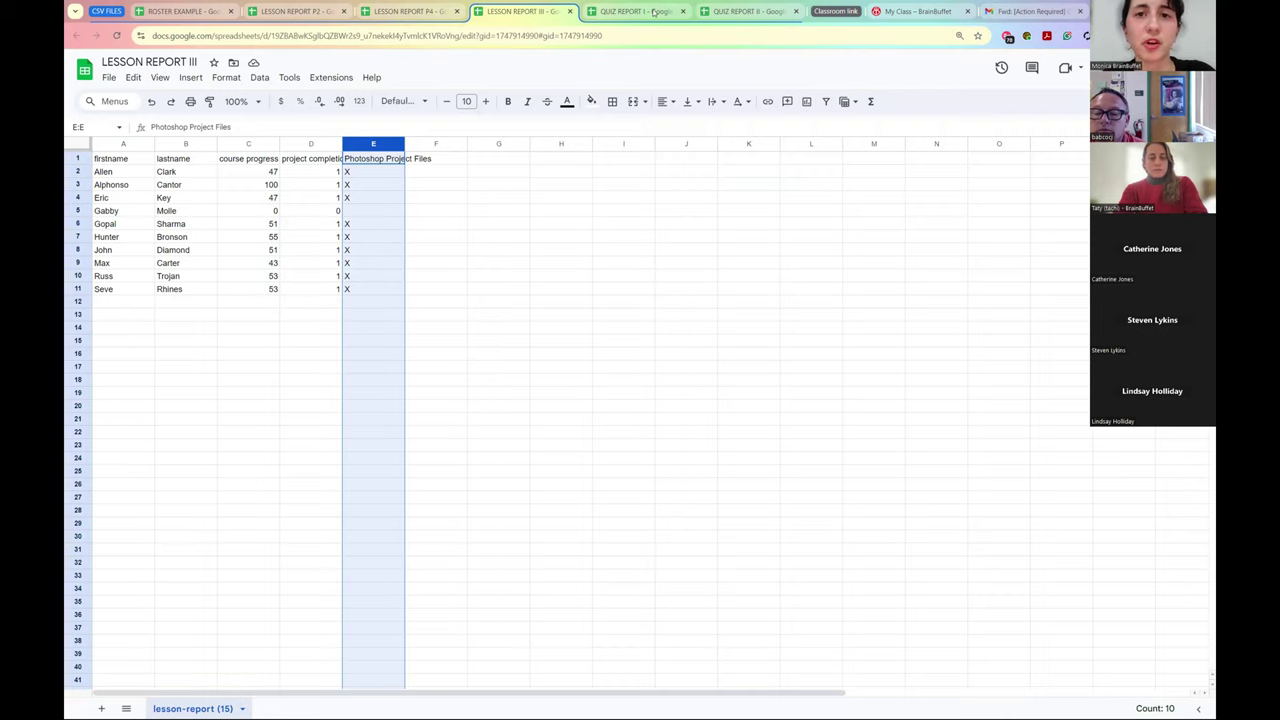
{"action": "left_click", "coordinate": [958, 11]}
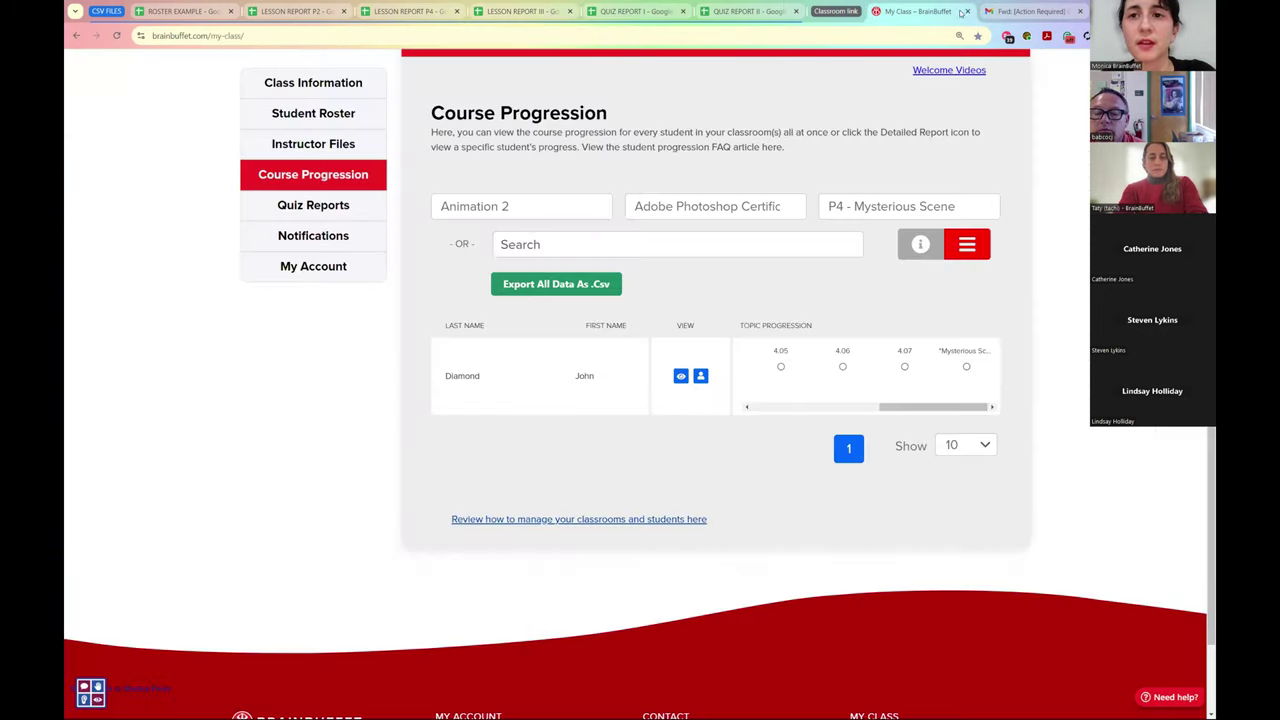
{"action": "left_click", "coordinate": [1080, 11]}
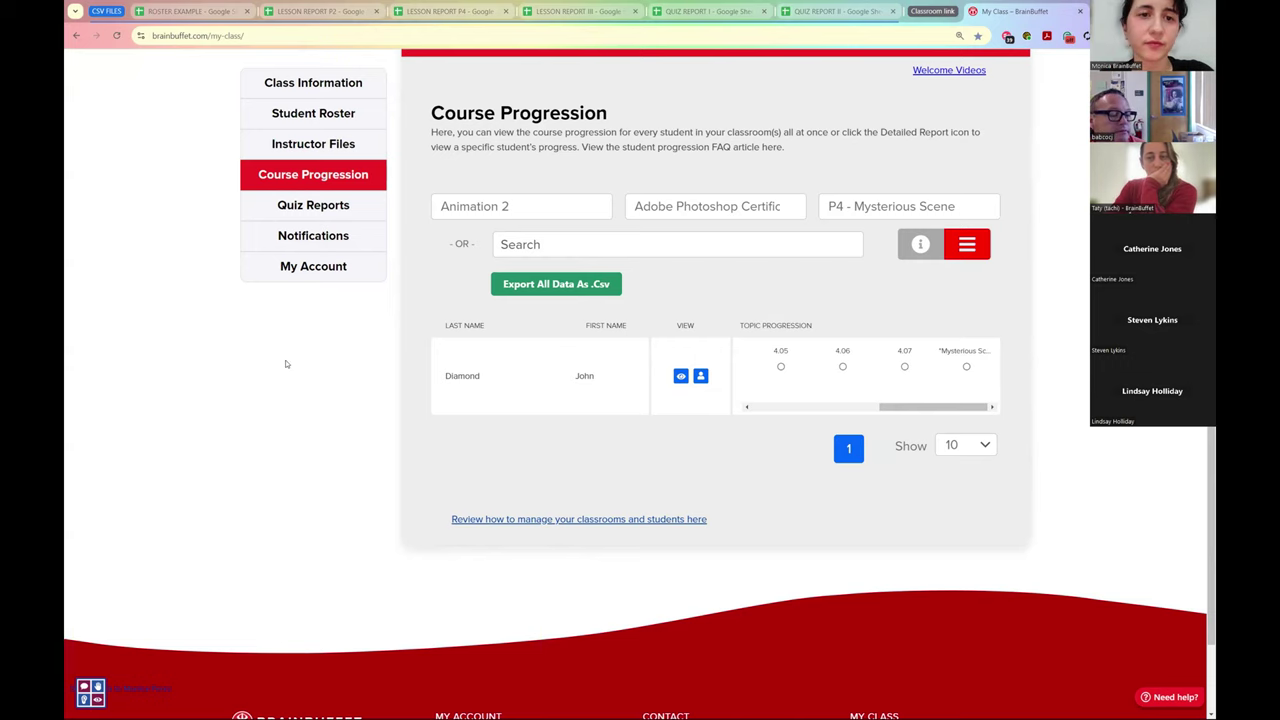
Filter Quiz Reports to Animation 2, Adobe Photoshop Certification Course, and the Project 2 'Ena the Ballerina' Quiz.
{"action": "left_click", "coordinate": [314, 203]}
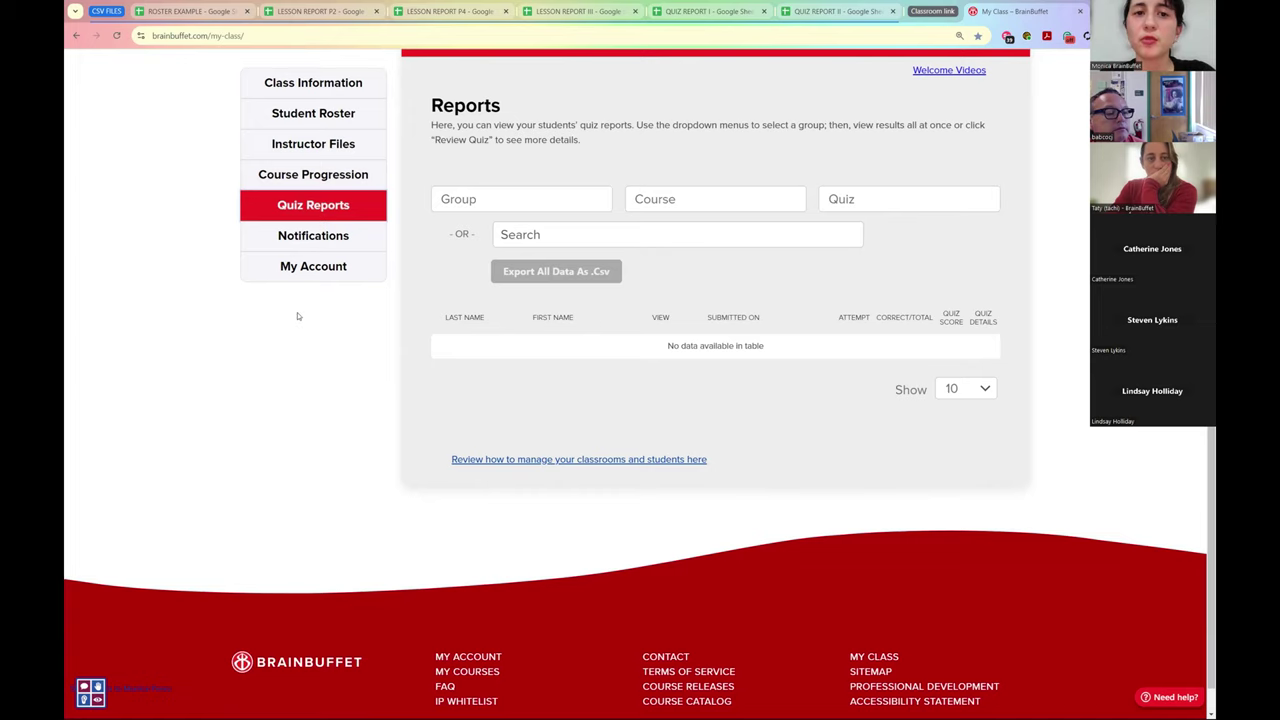
{"action": "left_click", "coordinate": [484, 201]}
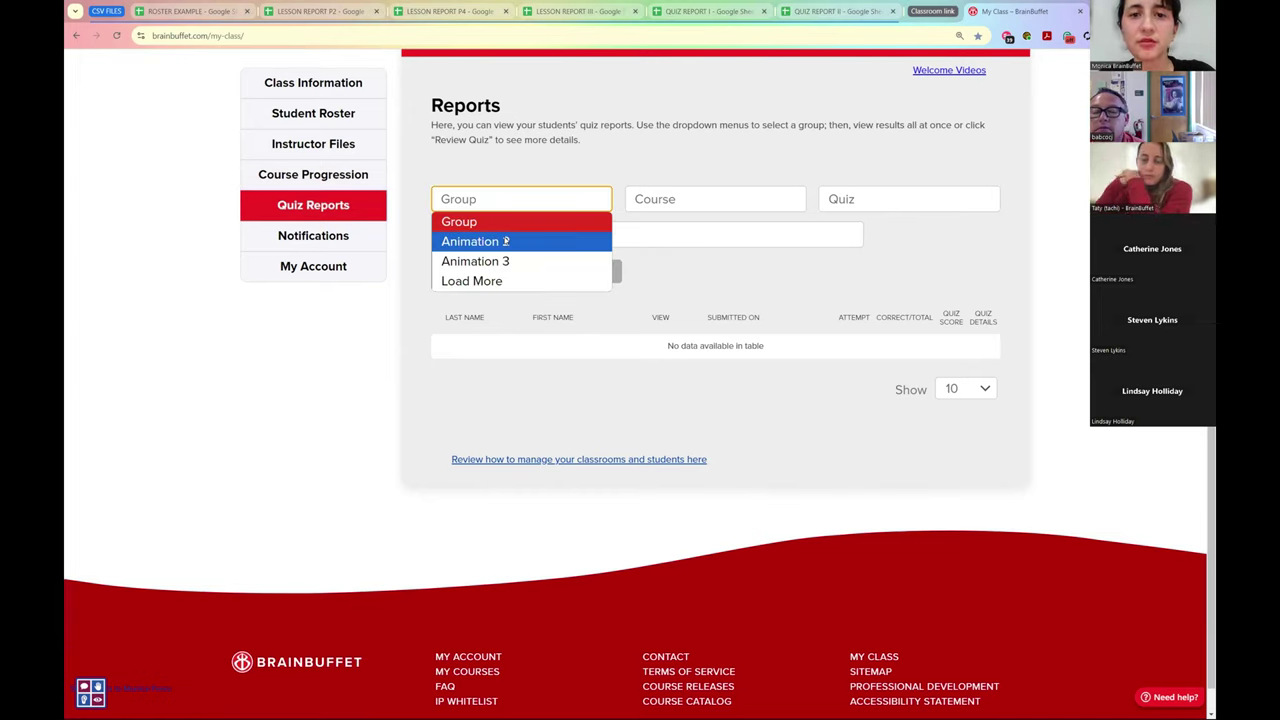
{"action": "left_click", "coordinate": [475, 260]}
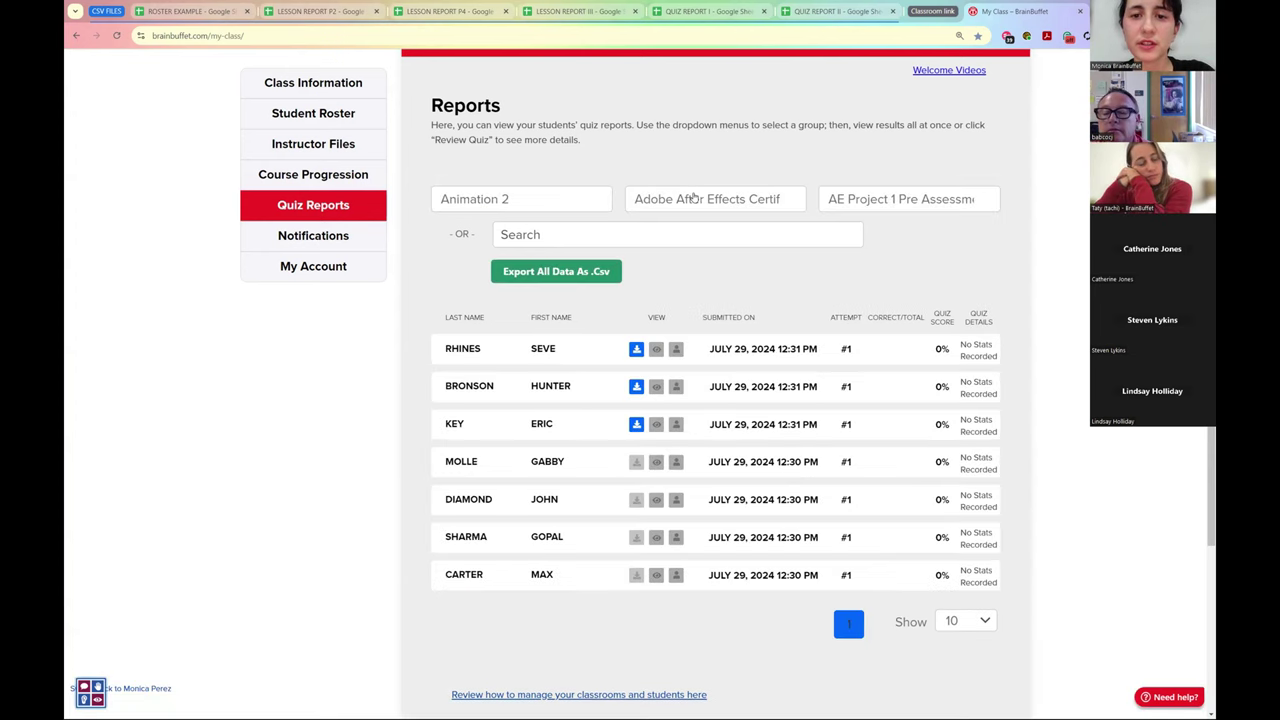
{"action": "left_click", "coordinate": [693, 198]}
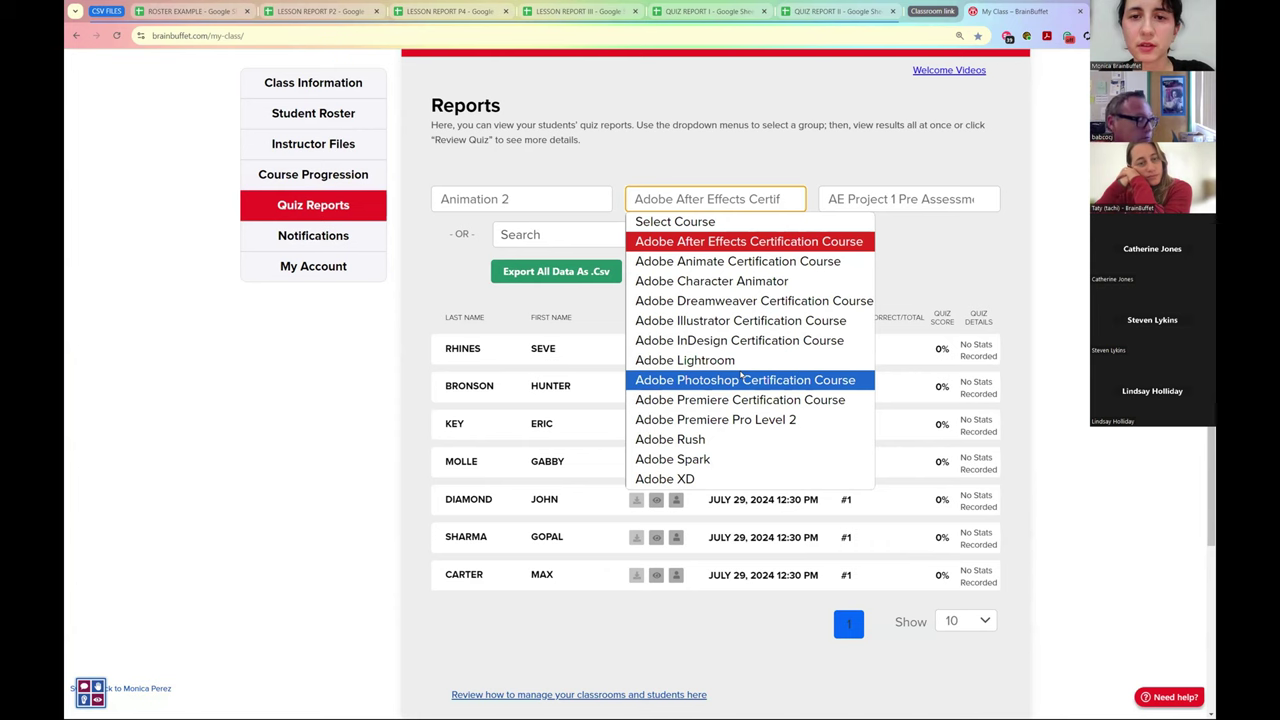
{"action": "left_click", "coordinate": [742, 379]}
{"action": "left_click", "coordinate": [881, 205]}
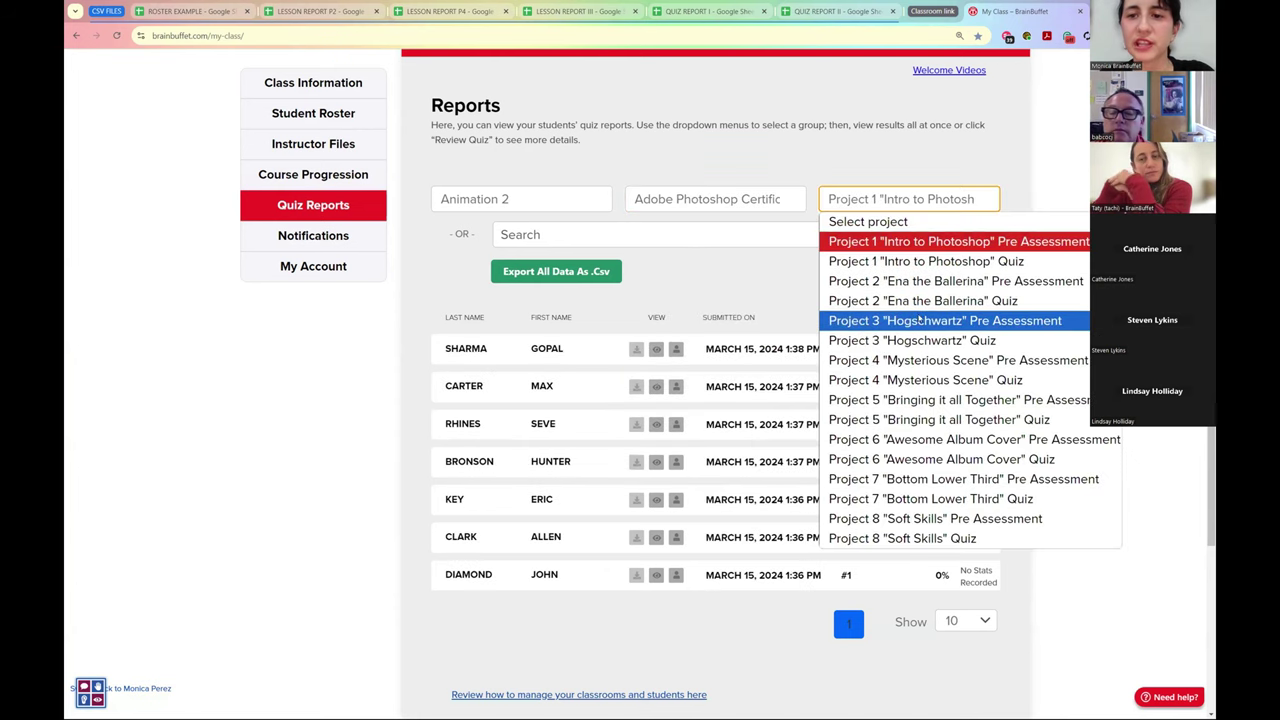
{"action": "left_click", "coordinate": [825, 295]}
{"action": "scroll", "coordinate": [825, 292], "scroll_direction": "down", "scroll_amount": 2}
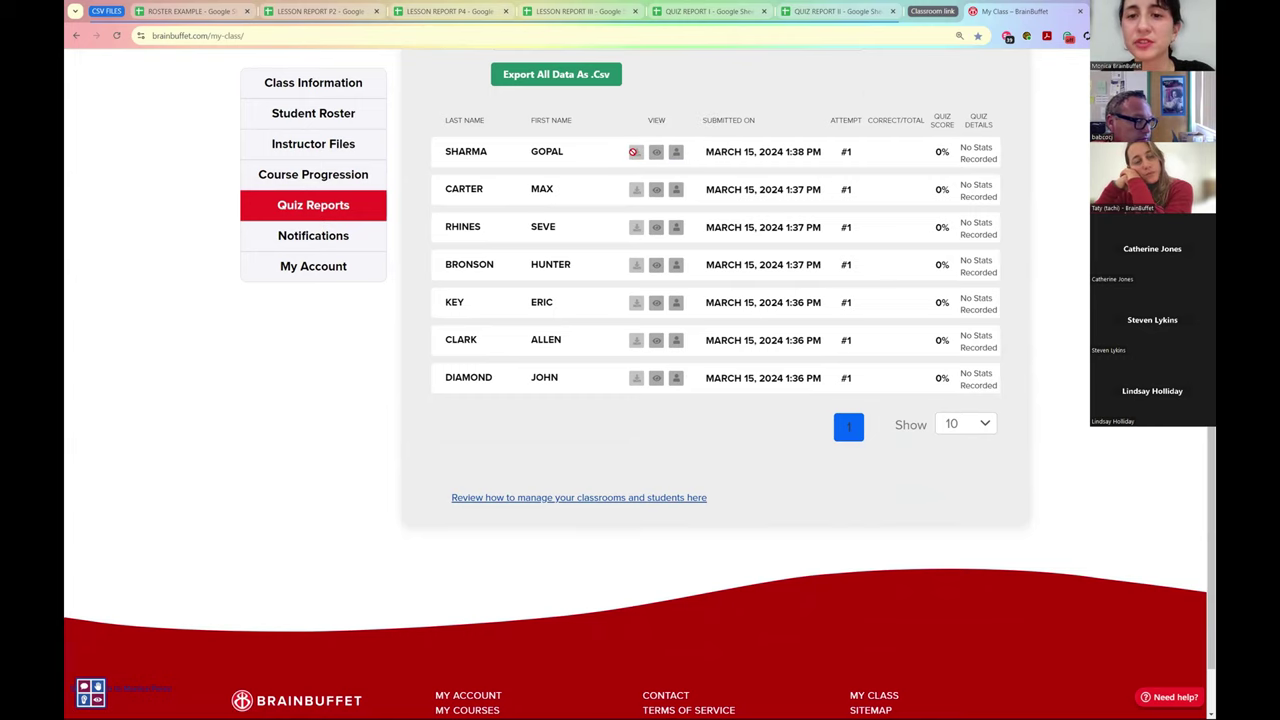
{"action": "scroll", "coordinate": [622, 237], "scroll_direction": "down", "scroll_amount": 1}
{"action": "scroll", "coordinate": [622, 237], "scroll_direction": "up", "scroll_amount": 3}
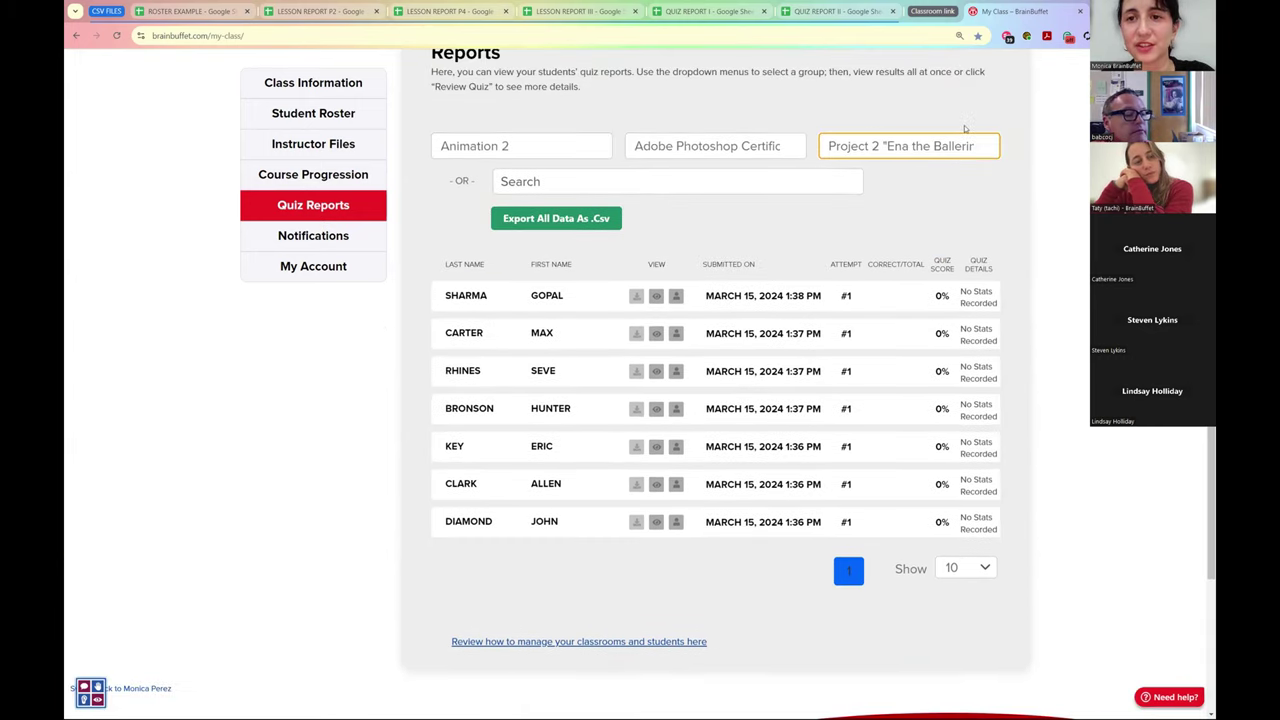
Compare the Project 1 'Intro to Photoshop' Pre Assessment and Project 7 reports, then return to Project 2.
{"action": "left_click", "coordinate": [958, 146]}
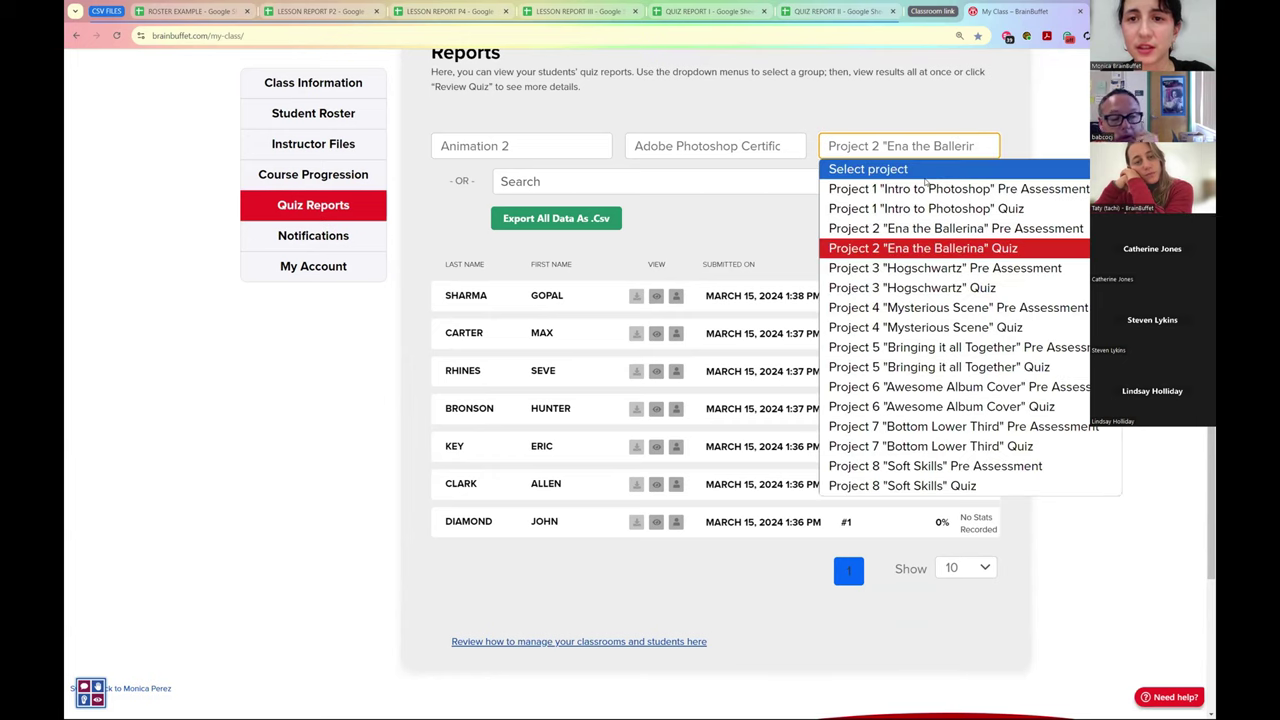
{"action": "left_click", "coordinate": [922, 166]}
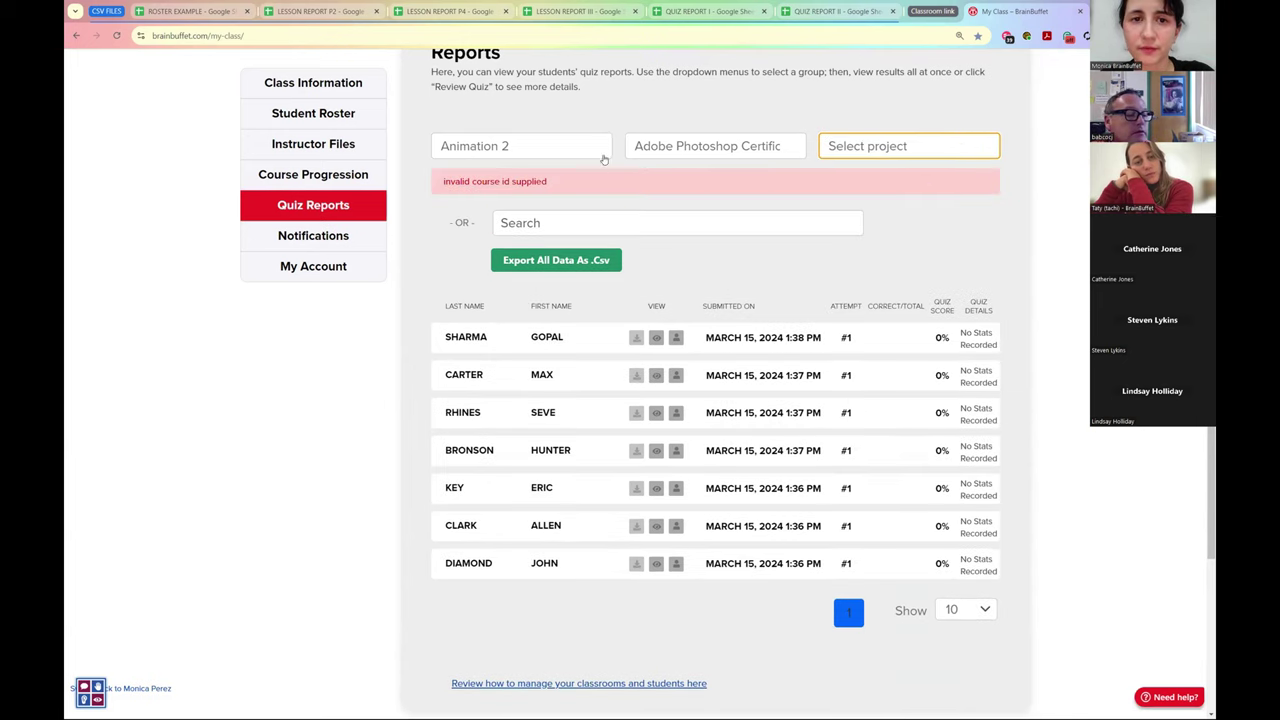
{"action": "left_click", "coordinate": [884, 148]}
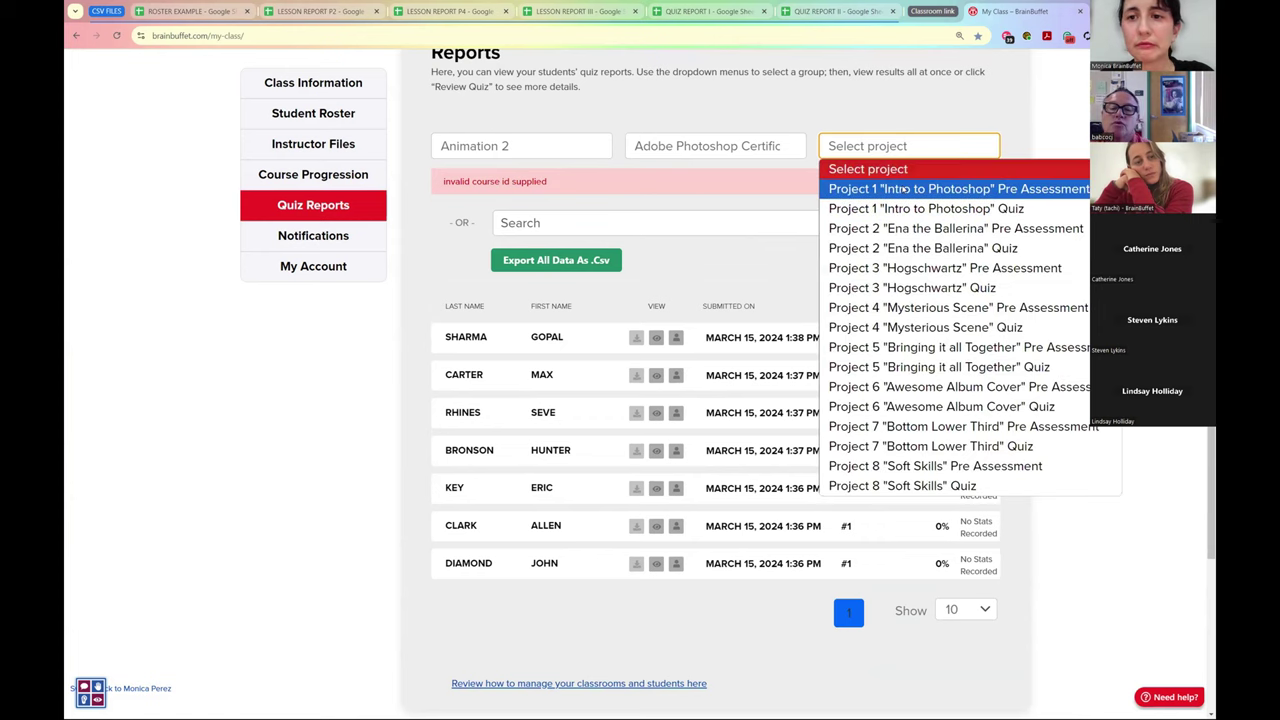
{"action": "left_click", "coordinate": [902, 187]}
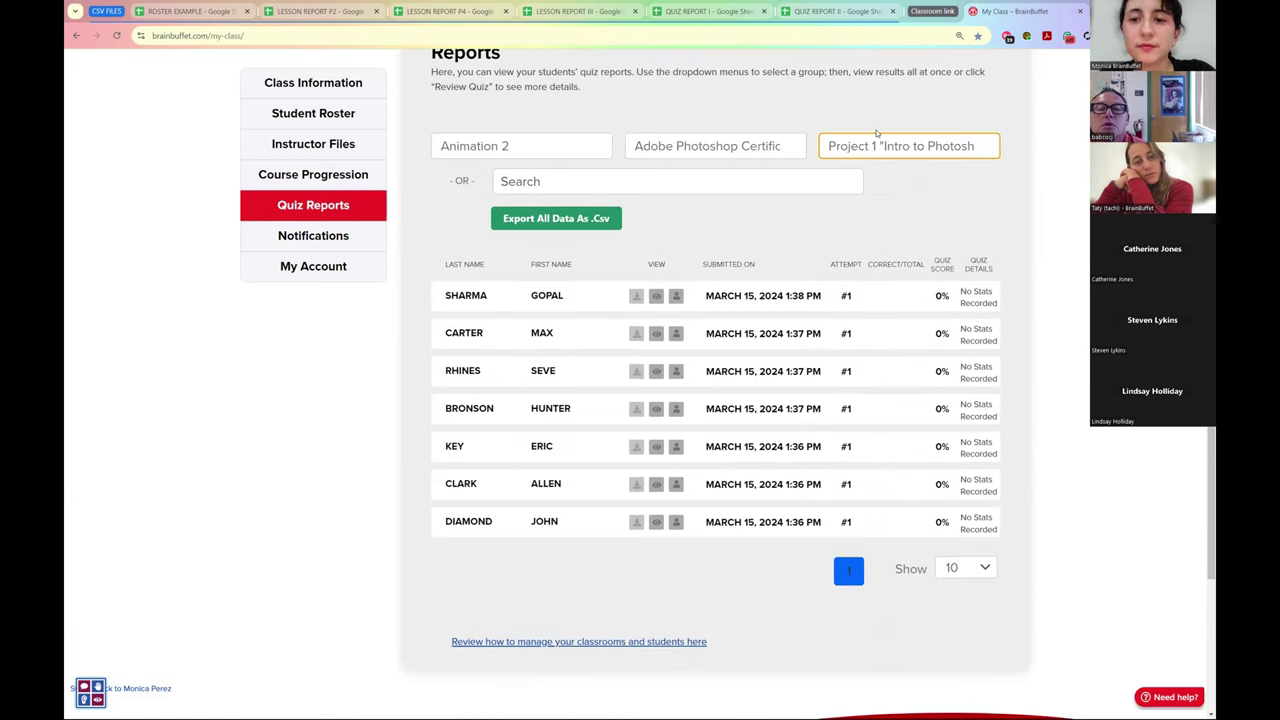
{"action": "scroll", "coordinate": [833, 288], "scroll_direction": "down", "scroll_amount": 2}
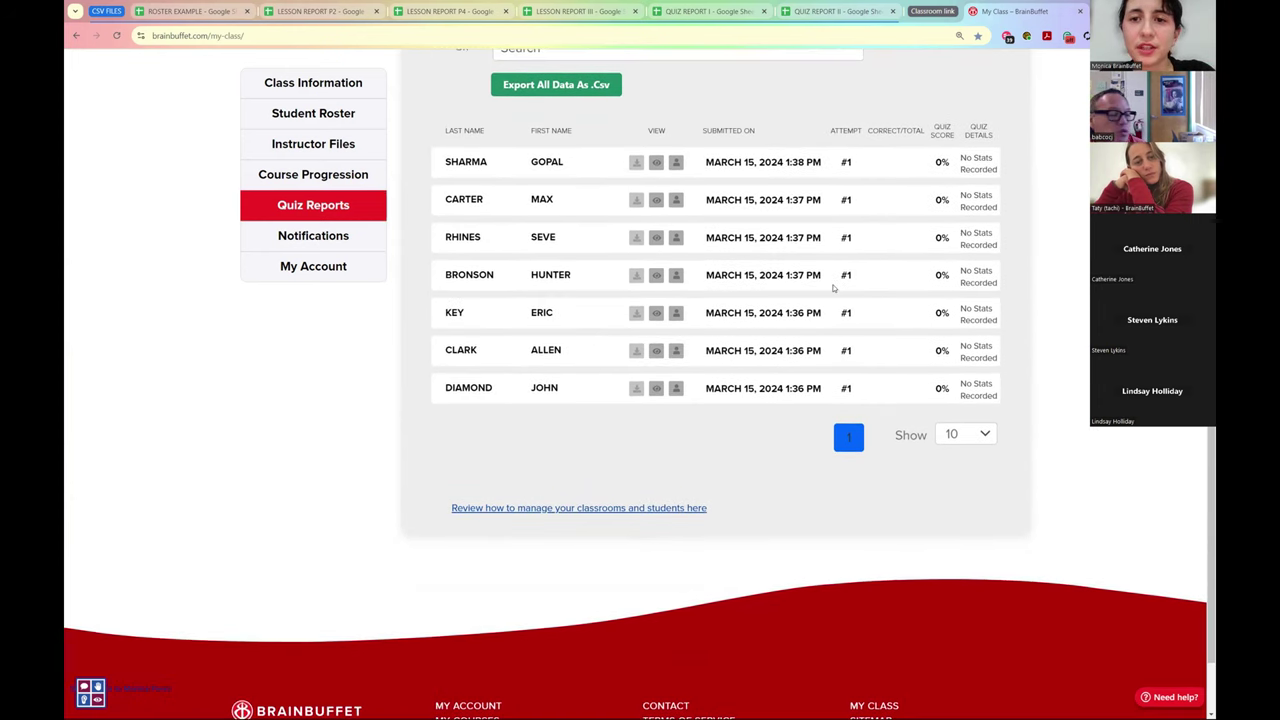
{"action": "scroll", "coordinate": [840, 280], "scroll_direction": "up", "scroll_amount": 3}
{"action": "left_click", "coordinate": [909, 206]}
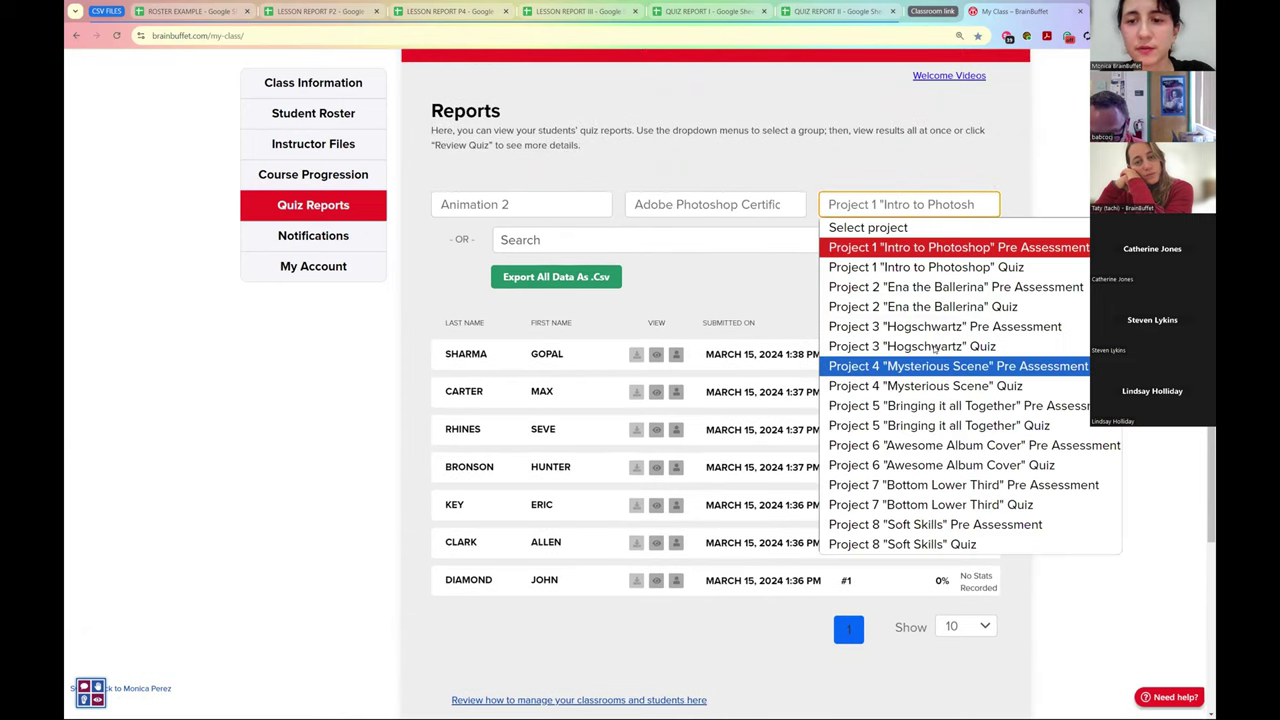
{"action": "left_click", "coordinate": [943, 488]}
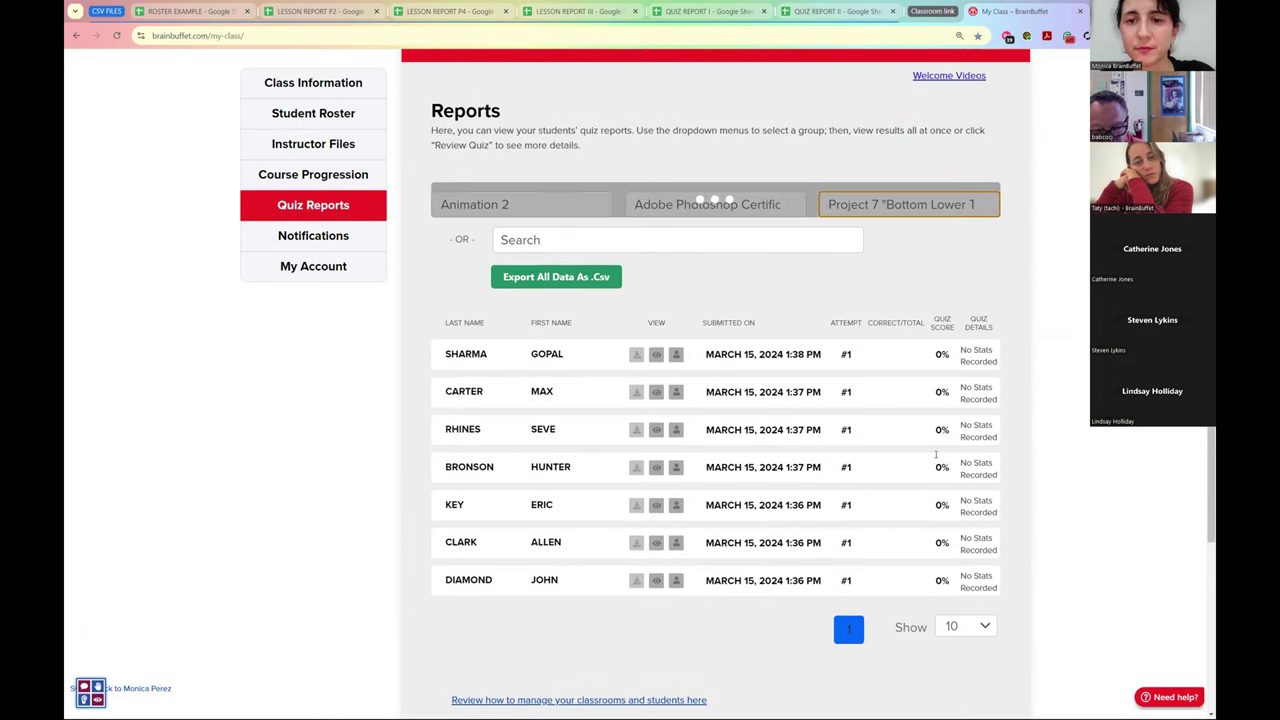
{"action": "left_click", "coordinate": [917, 204]}
{"action": "left_click", "coordinate": [905, 223]}
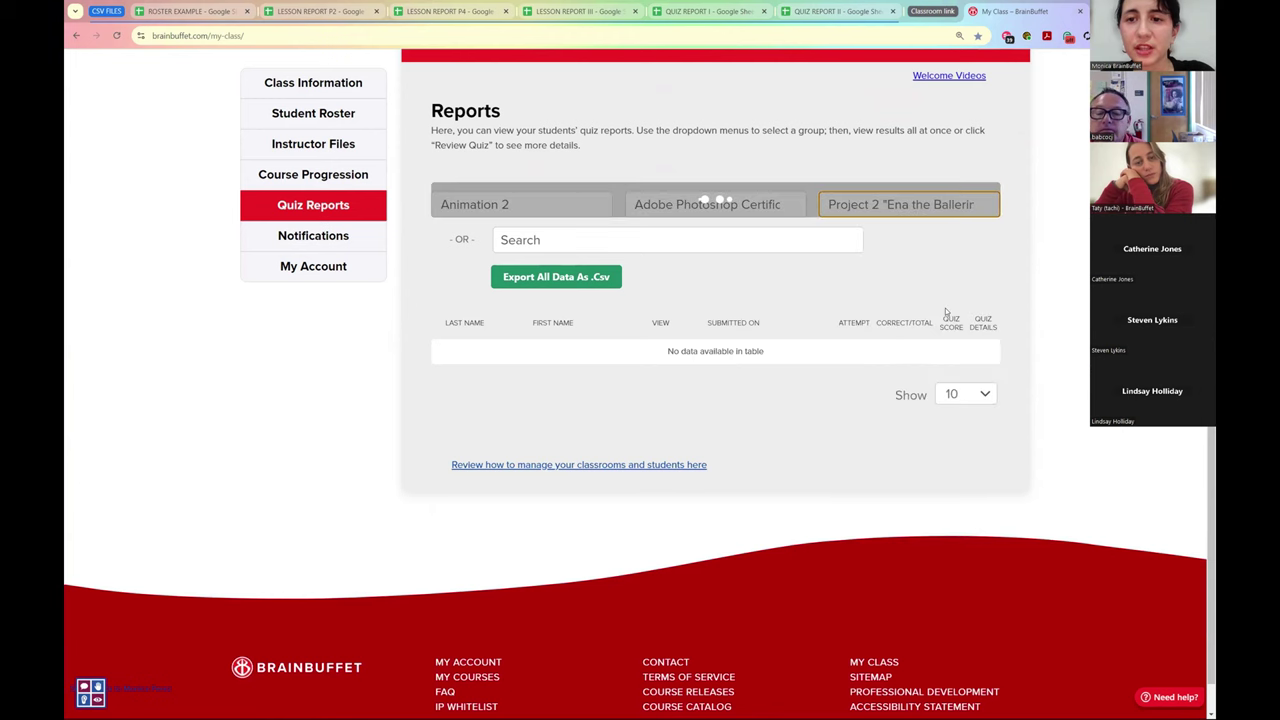
{"action": "scroll", "coordinate": [945, 313], "scroll_direction": "down", "scroll_amount": 5}
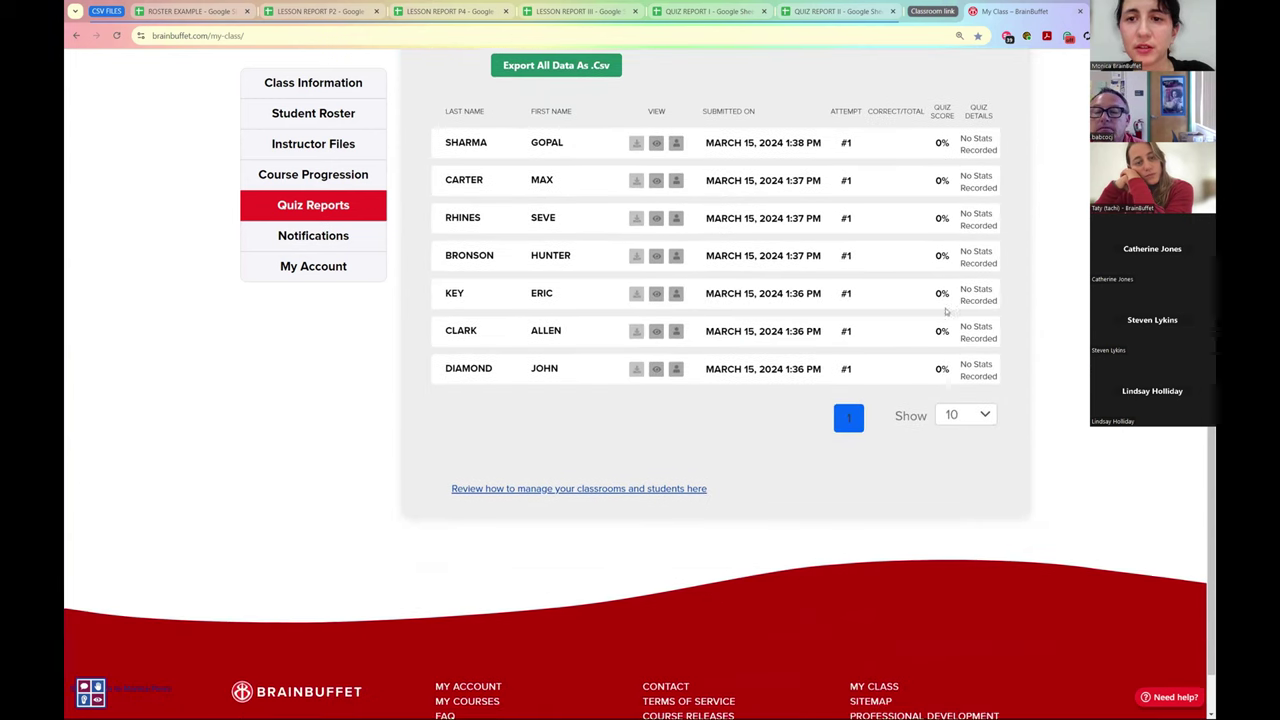
{"action": "scroll", "coordinate": [945, 310], "scroll_direction": "up", "scroll_amount": 2}
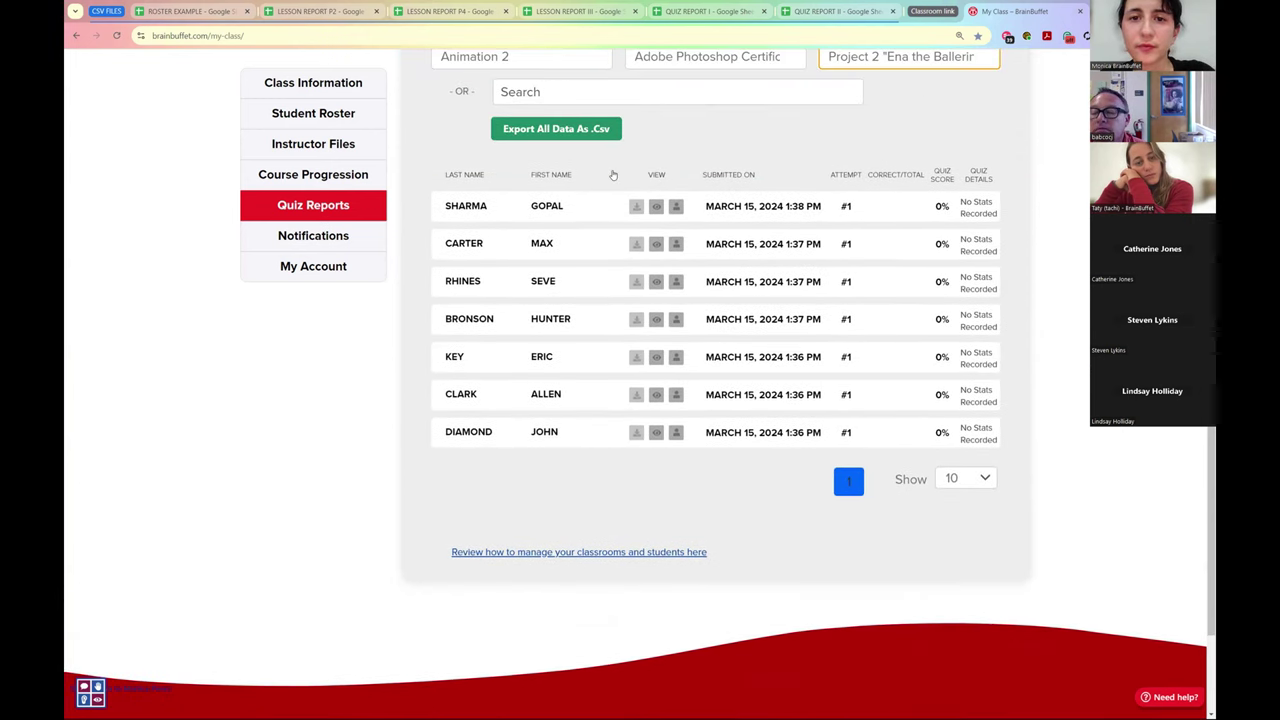
{"action": "scroll", "coordinate": [706, 174], "scroll_direction": "up", "scroll_amount": 2}
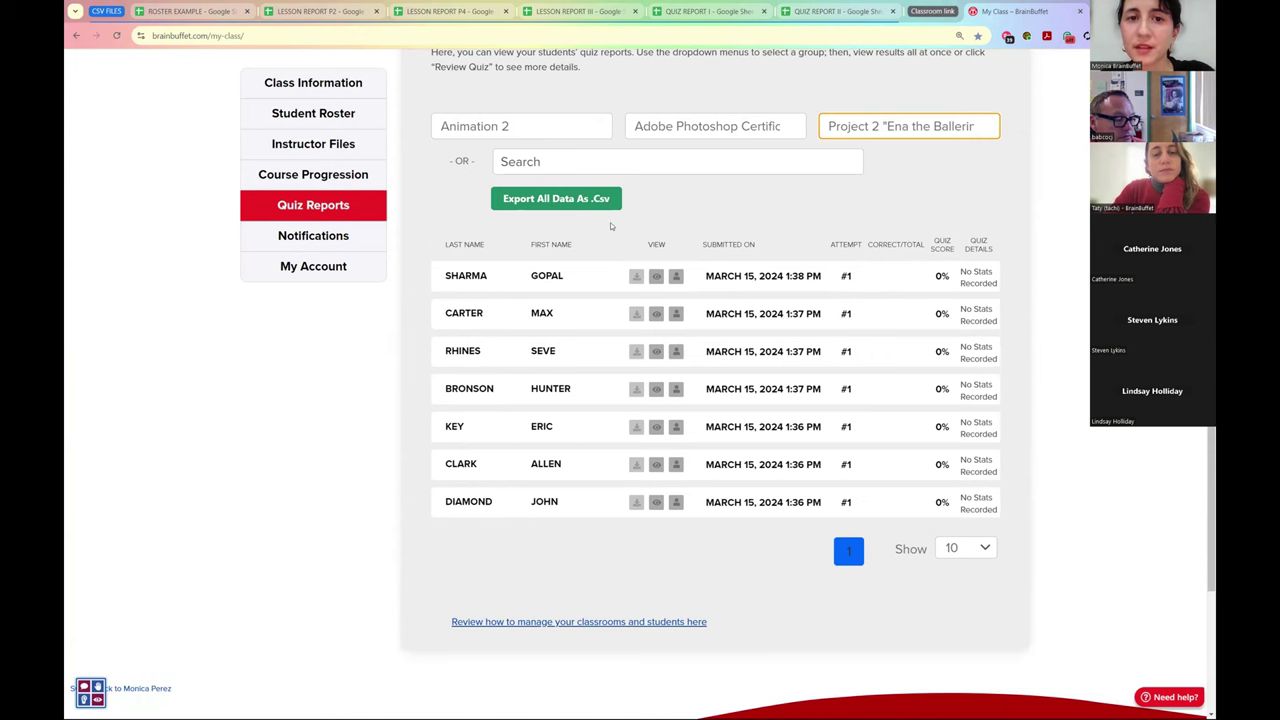
Open QUIZ REPORT II and check the student name cells A2, A4 and B4.
{"action": "left_click", "coordinate": [683, 6]}
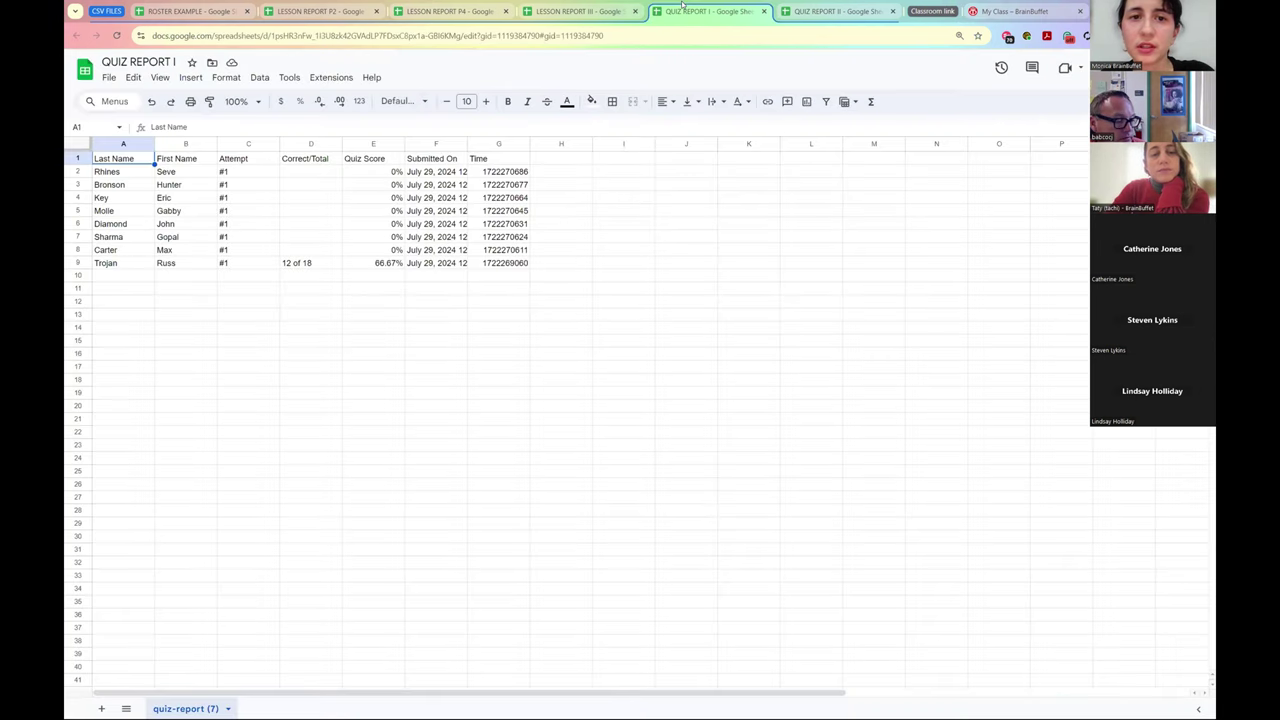
{"action": "left_click", "coordinate": [805, 14]}
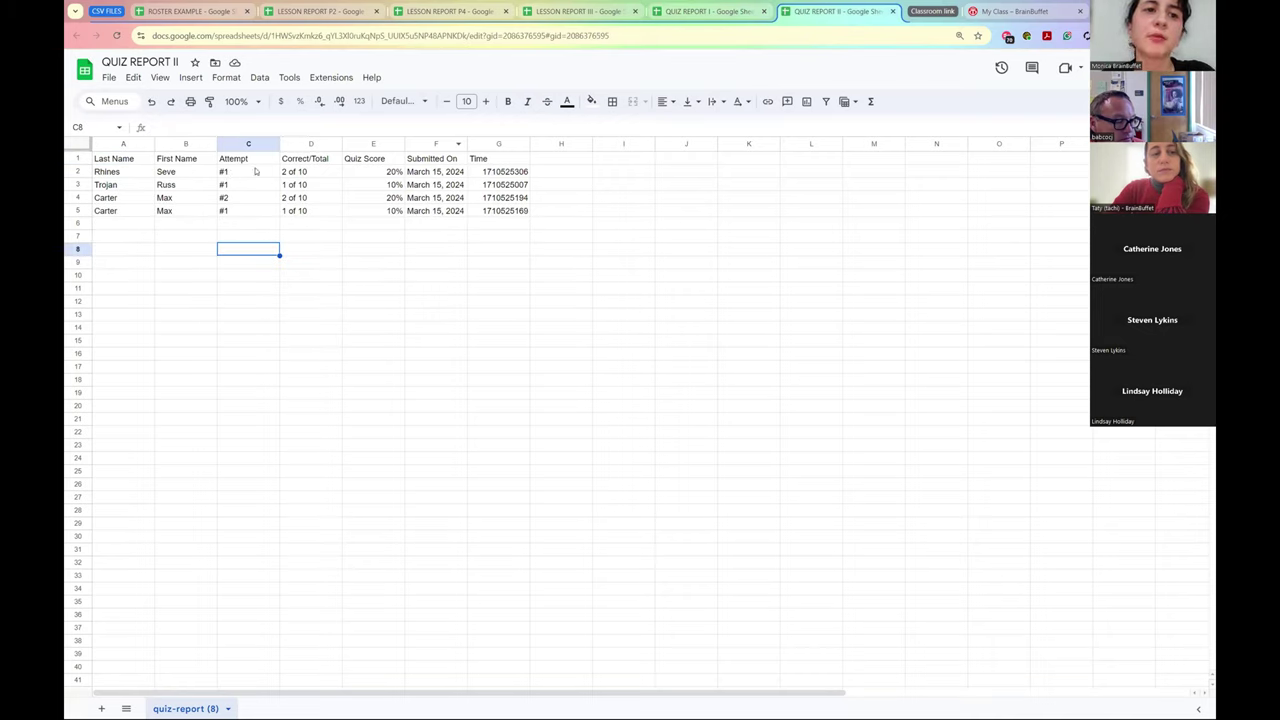
{"action": "left_click", "coordinate": [123, 173]}
{"action": "left_click", "coordinate": [128, 199]}
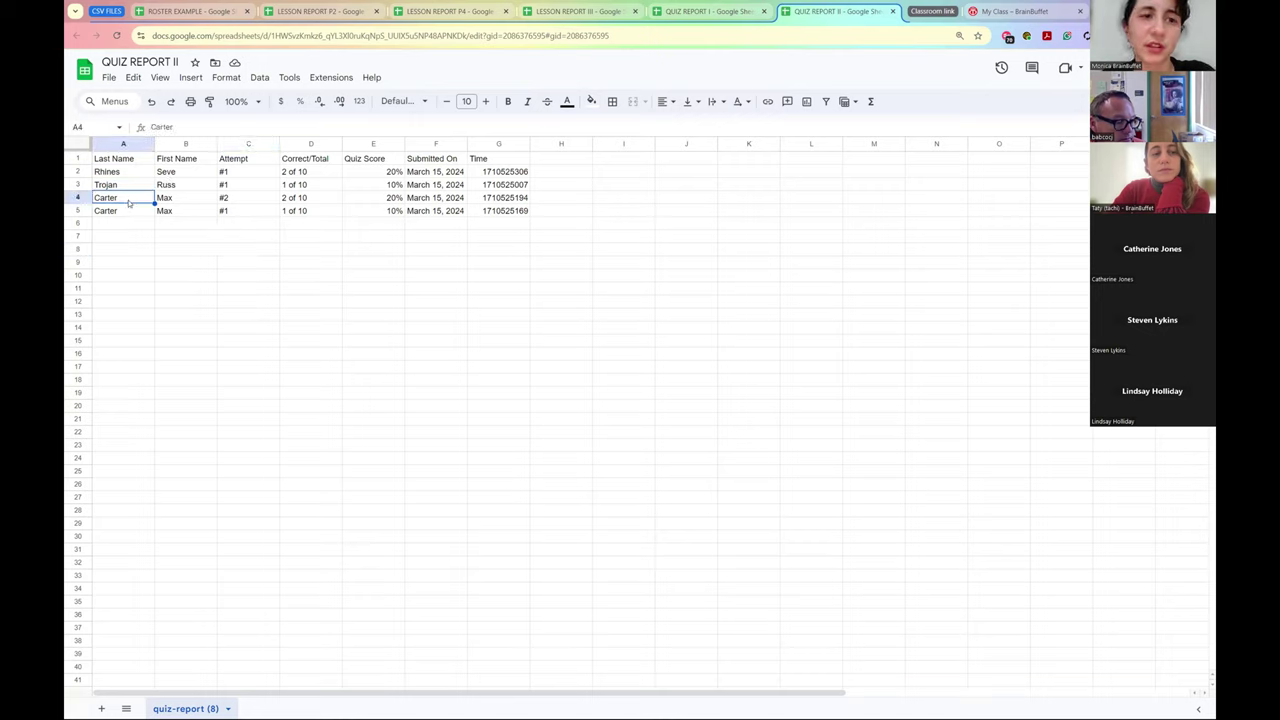
{"action": "left_click", "coordinate": [172, 200]}
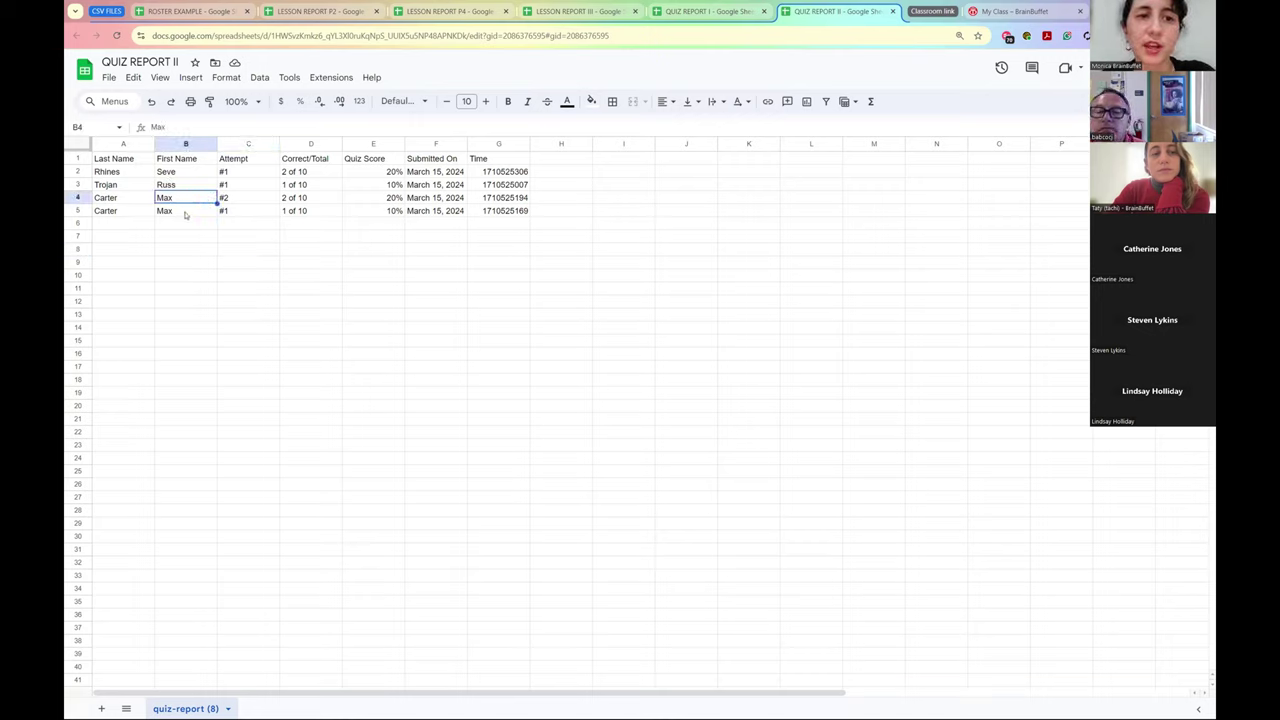
Compare the repeated student's attempts: attempt #2 scored 2 of 10 (20%) versus 1 of 10.
{"action": "left_click", "coordinate": [185, 214]}
{"action": "left_click", "coordinate": [228, 216]}
{"action": "left_click", "coordinate": [241, 203]}
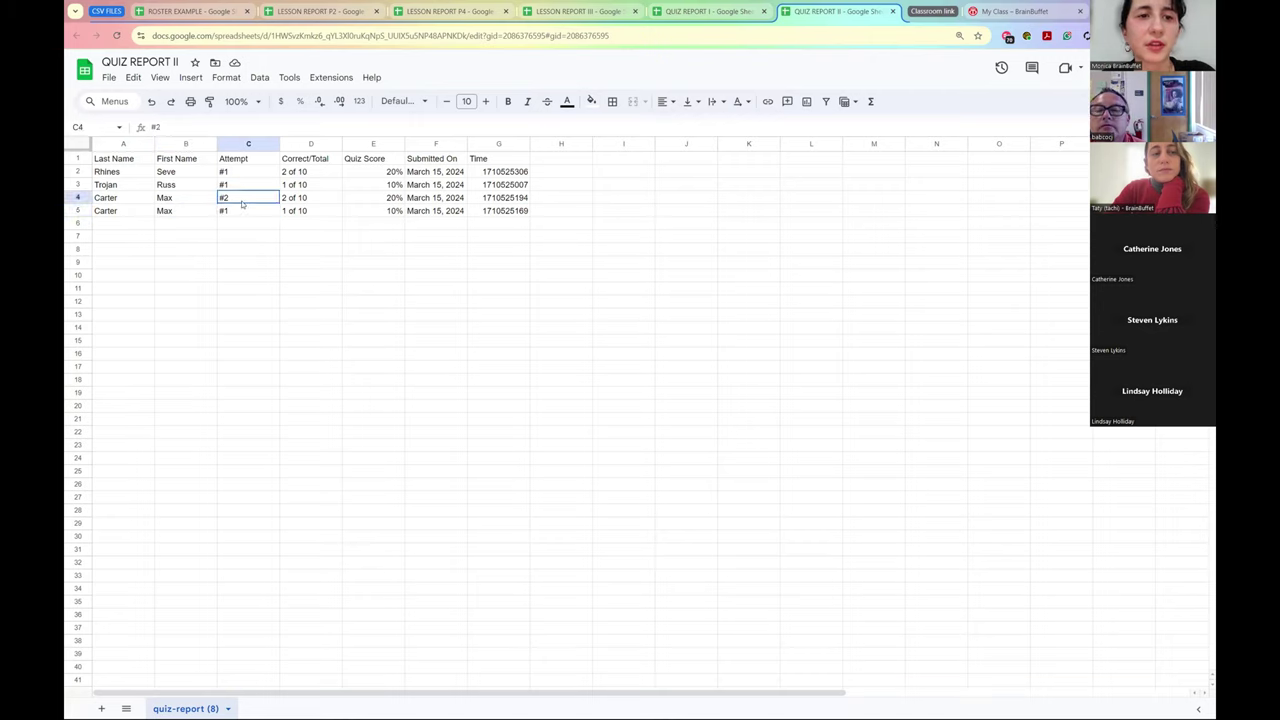
{"action": "left_click", "coordinate": [305, 212]}
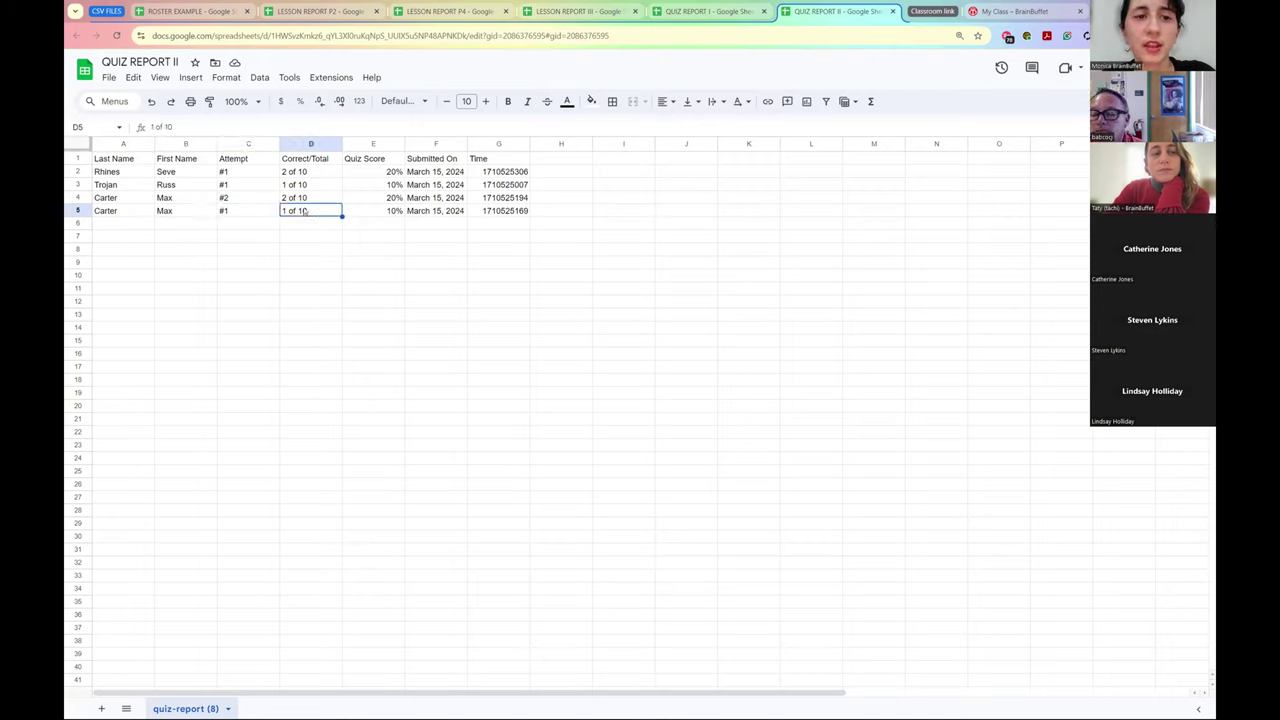
{"action": "left_click", "coordinate": [309, 202]}
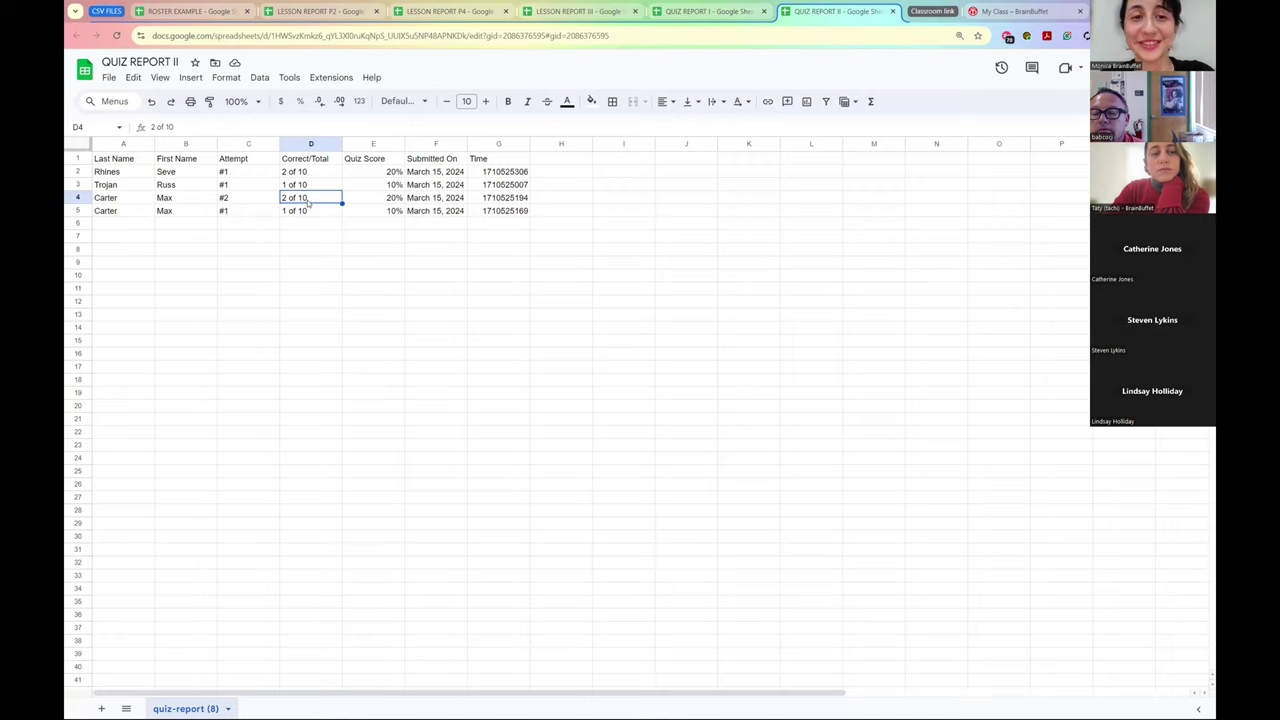
{"action": "left_click", "coordinate": [395, 202]}
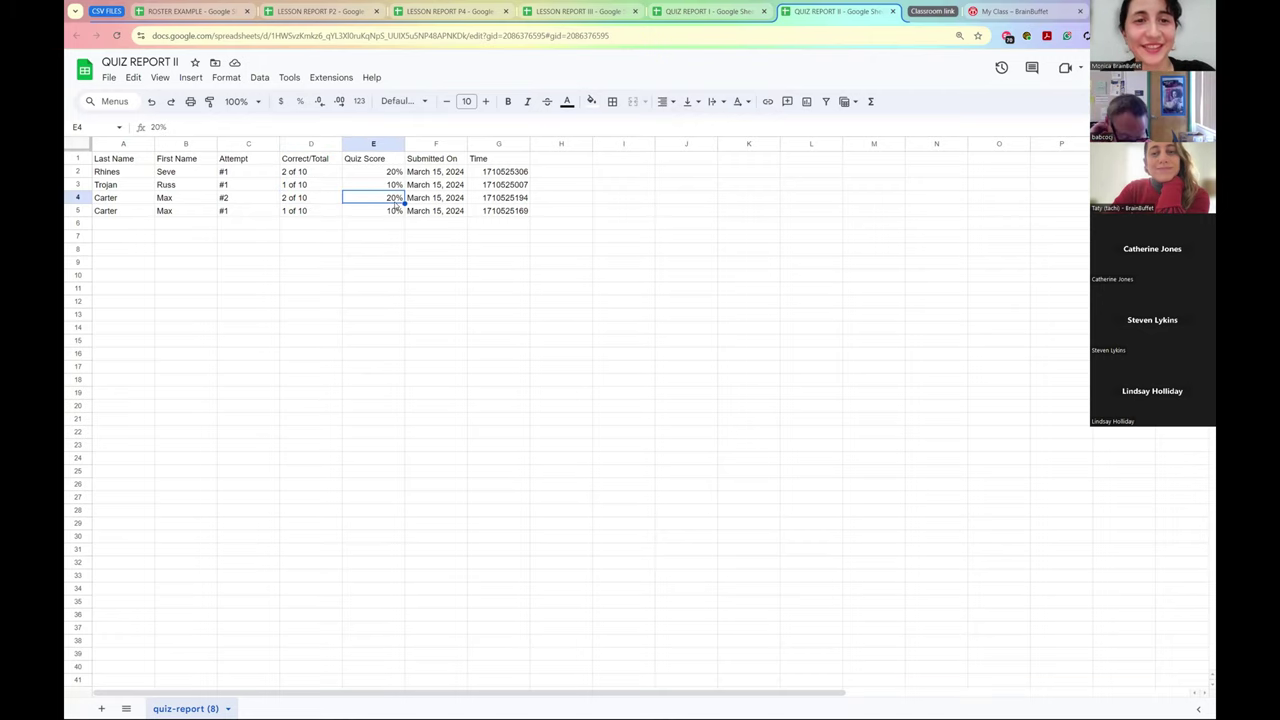
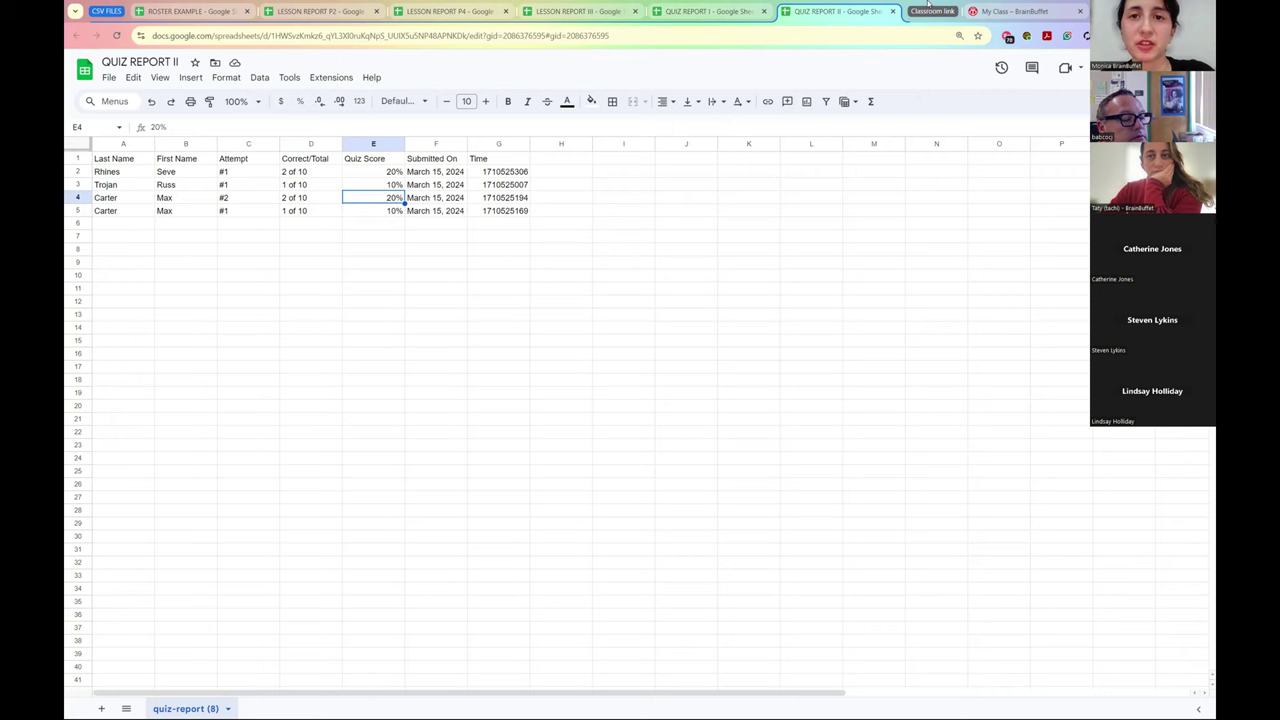
Compare the QUIZ REPORT I, QUIZ REPORT II and LESSON REPORT P4 sheets, then go back to the Project 2 quiz reports list.
{"action": "left_click", "coordinate": [742, 12]}
{"action": "left_click", "coordinate": [987, 10]}
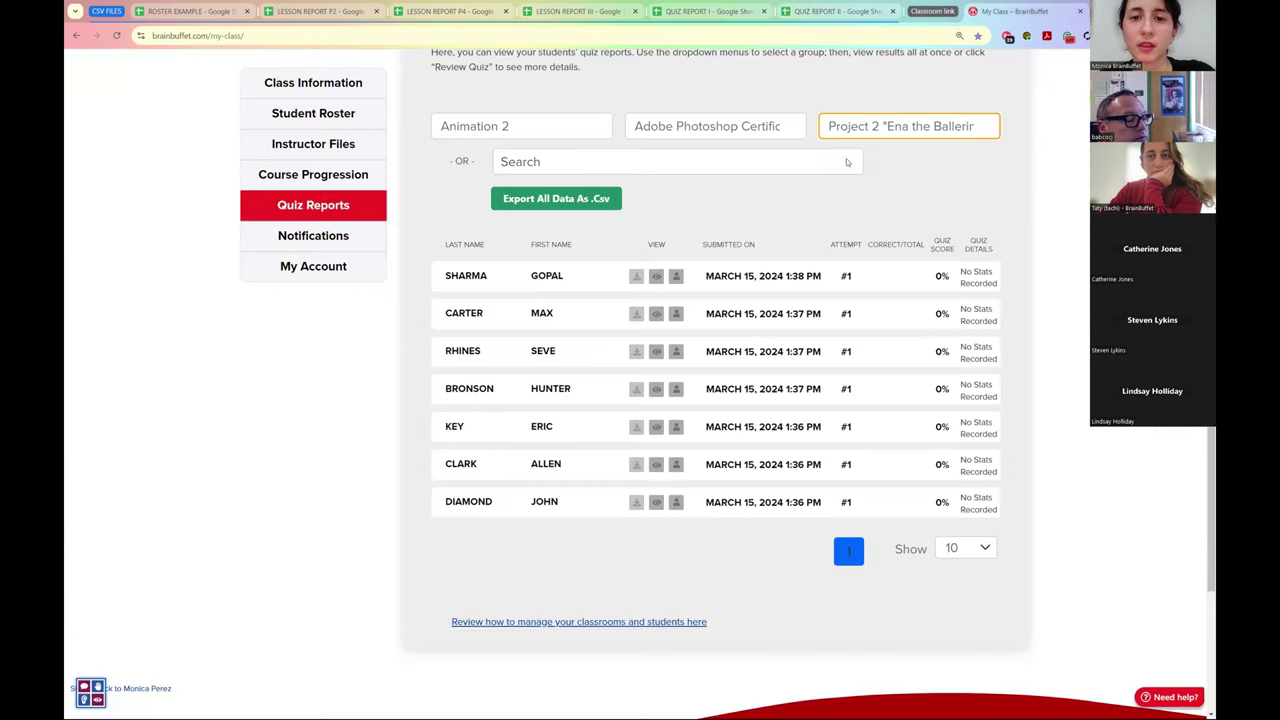
{"action": "left_click", "coordinate": [854, 8]}
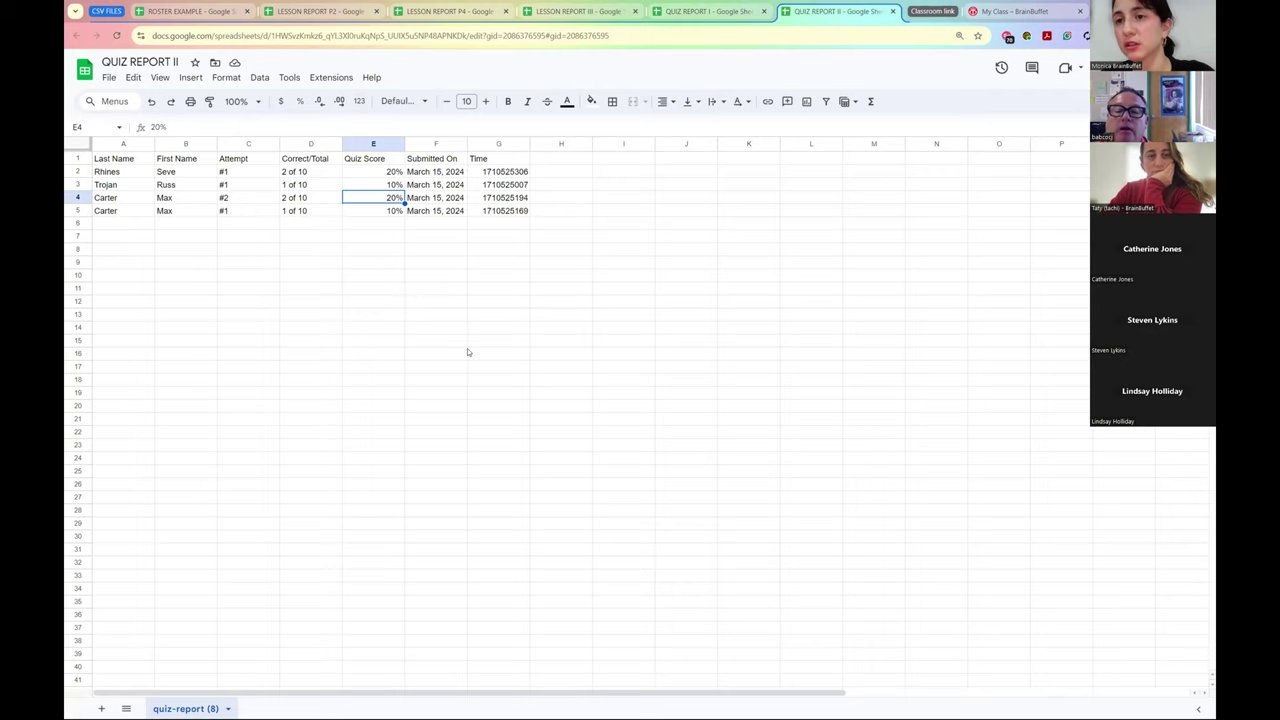
{"action": "key", "text": "ctrl+shift+Tab"}
{"action": "key", "text": "ctrl+shift+Tab"}
{"action": "key", "text": "ctrl+shift+Tab"}
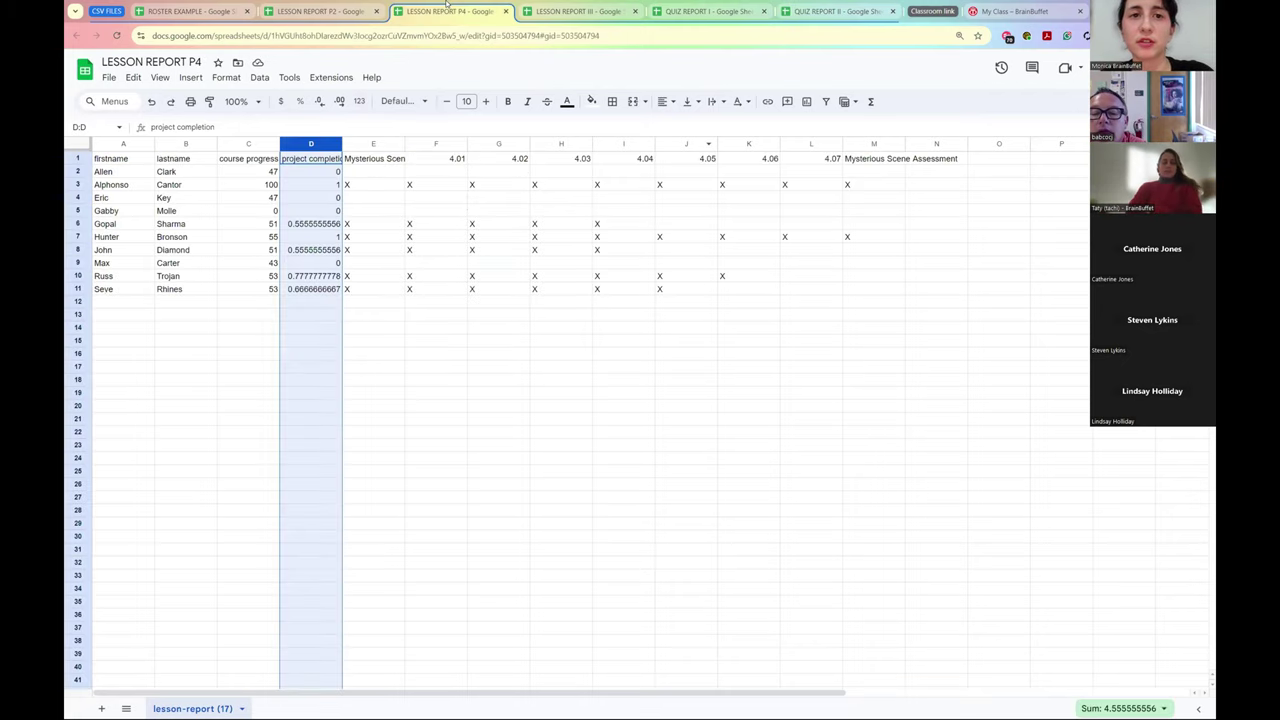
{"action": "left_click", "coordinate": [846, 8]}
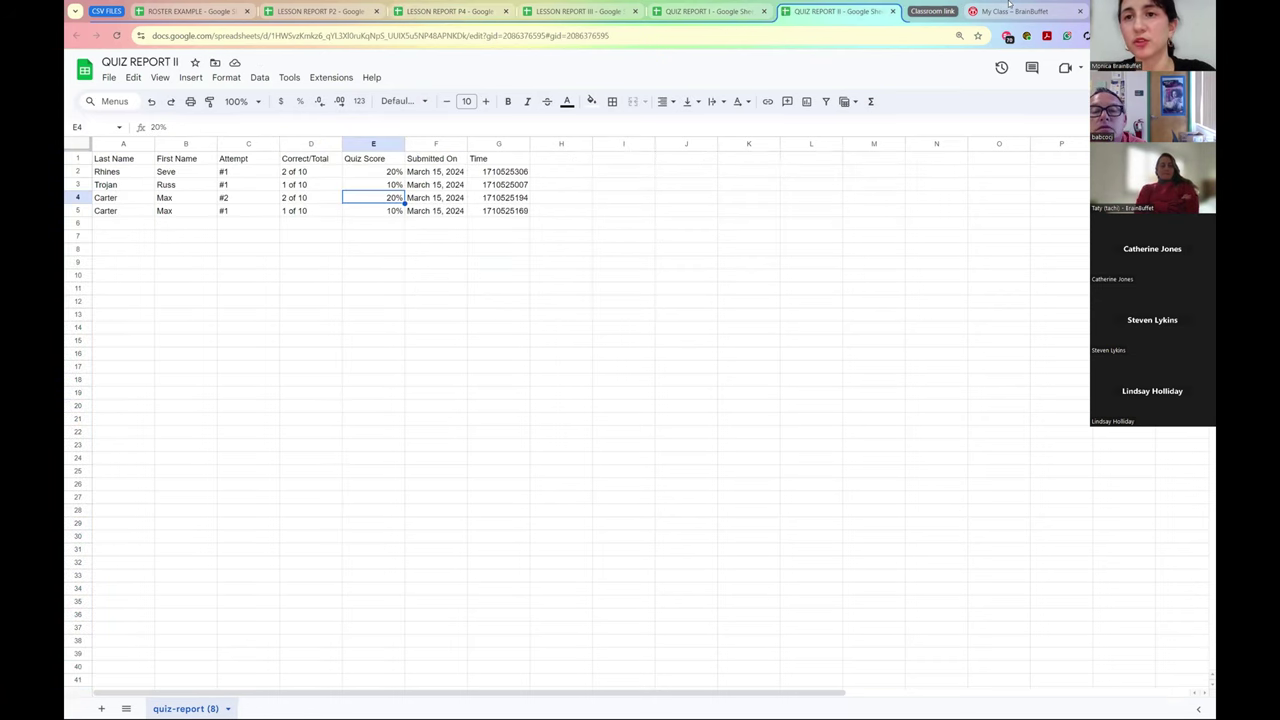
{"action": "left_click", "coordinate": [1010, 8]}
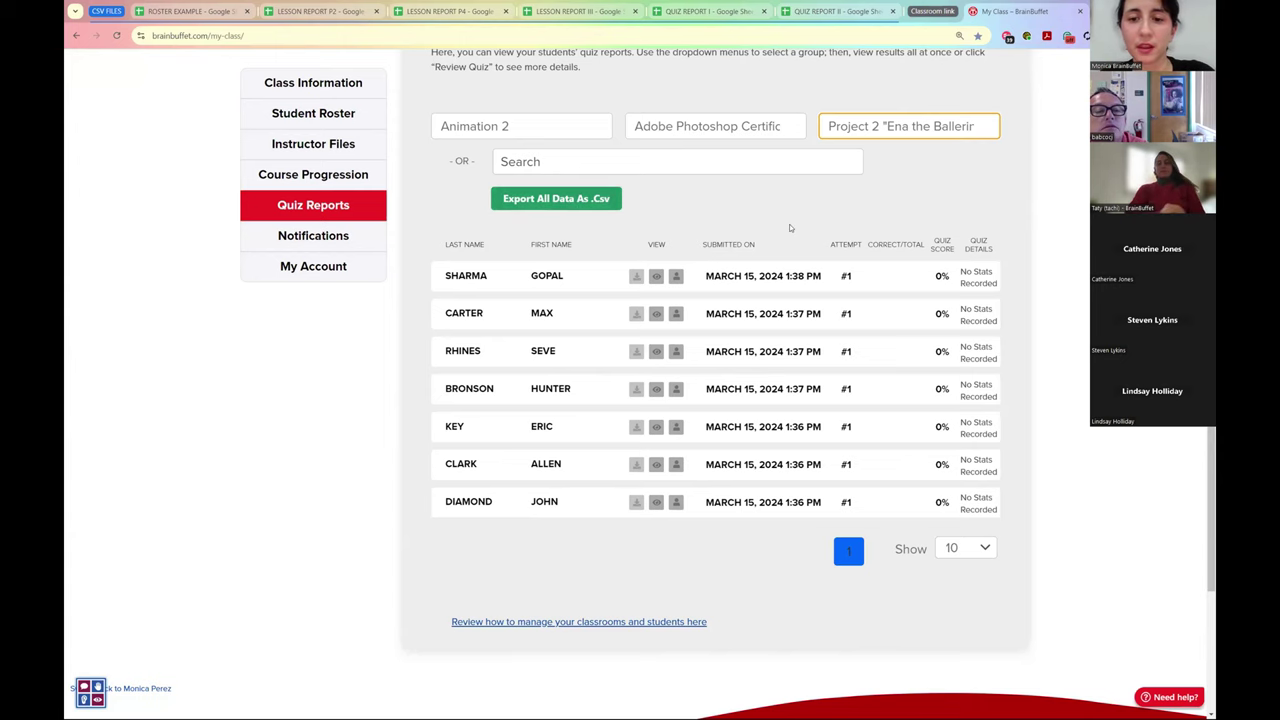
Open the first student's Group Progress Report, keeping the Project 2 quiz reports list in view.
{"action": "scroll", "coordinate": [789, 228], "scroll_direction": "up", "scroll_amount": 2}
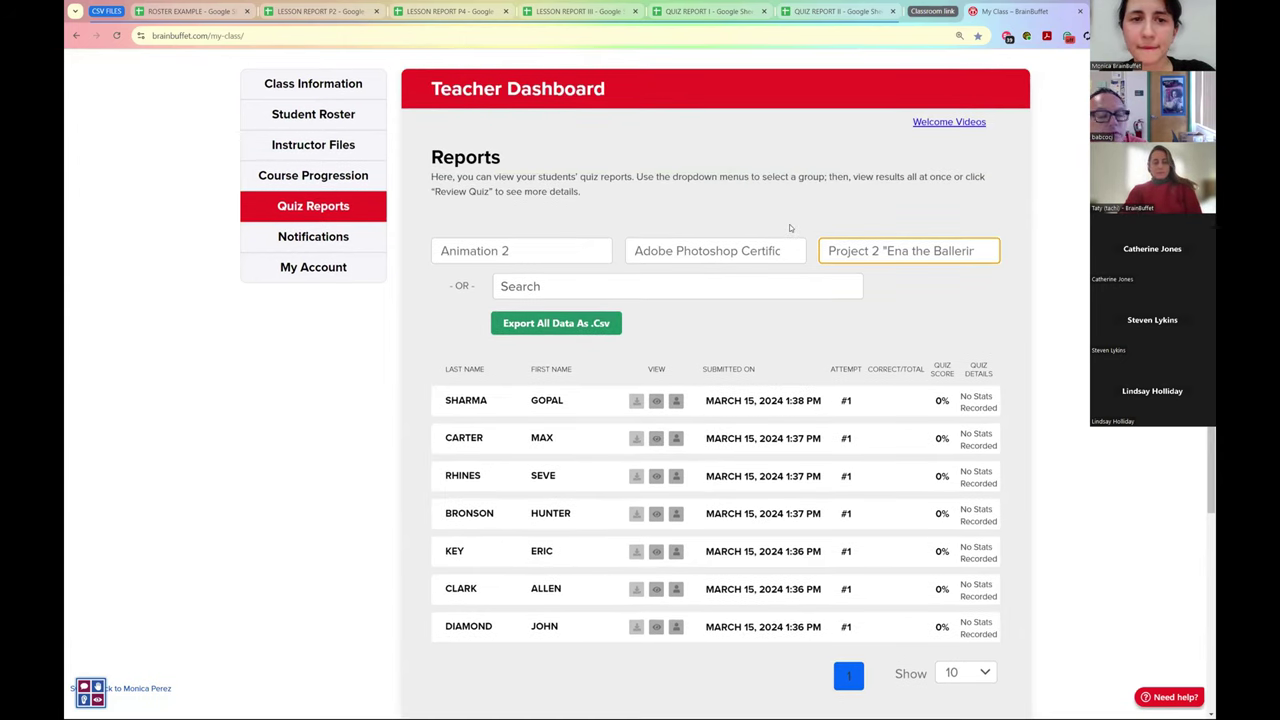
{"action": "scroll", "coordinate": [789, 228], "scroll_direction": "down", "scroll_amount": 2}
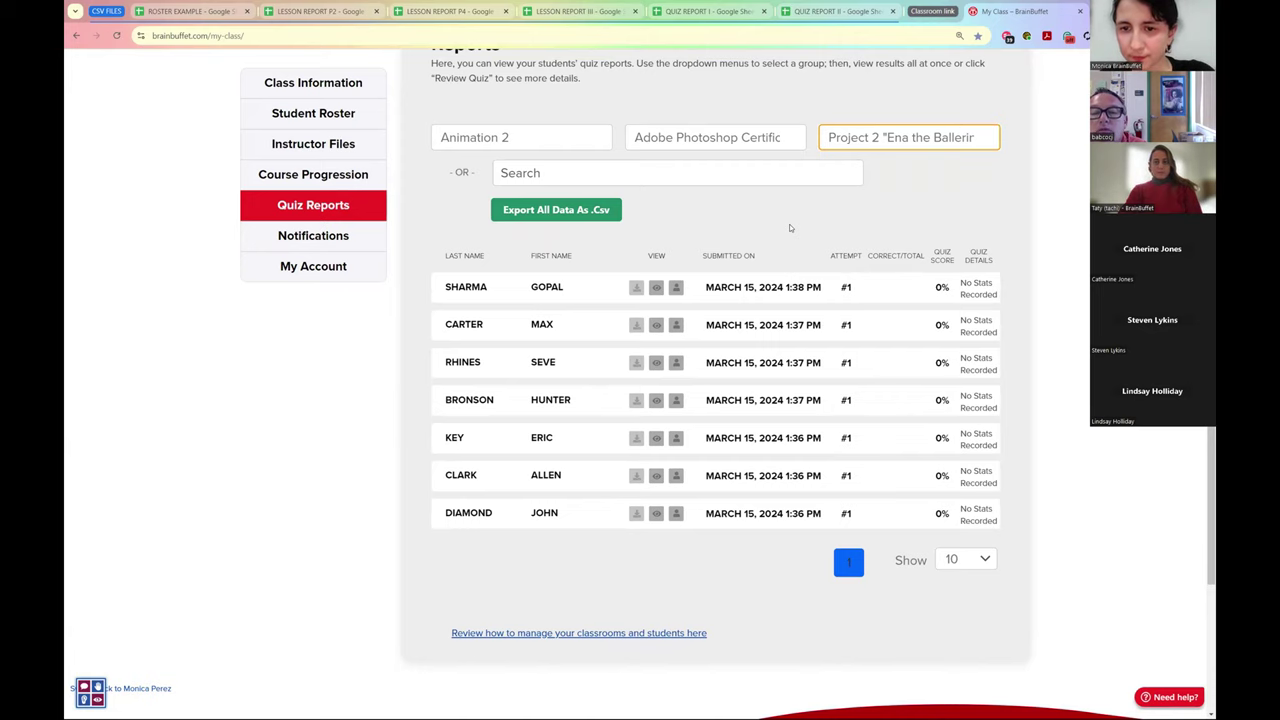
{"action": "scroll", "coordinate": [703, 355], "scroll_direction": "down", "scroll_amount": 2}
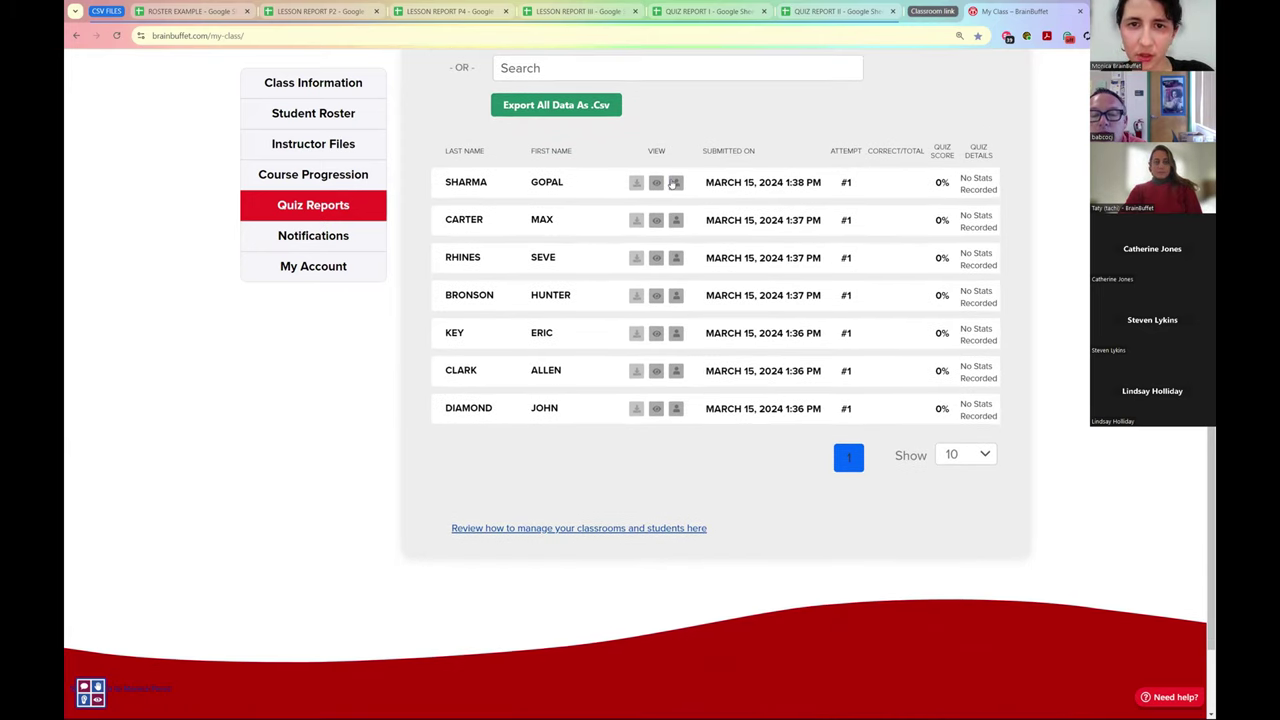
{"action": "left_click", "coordinate": [676, 182]}
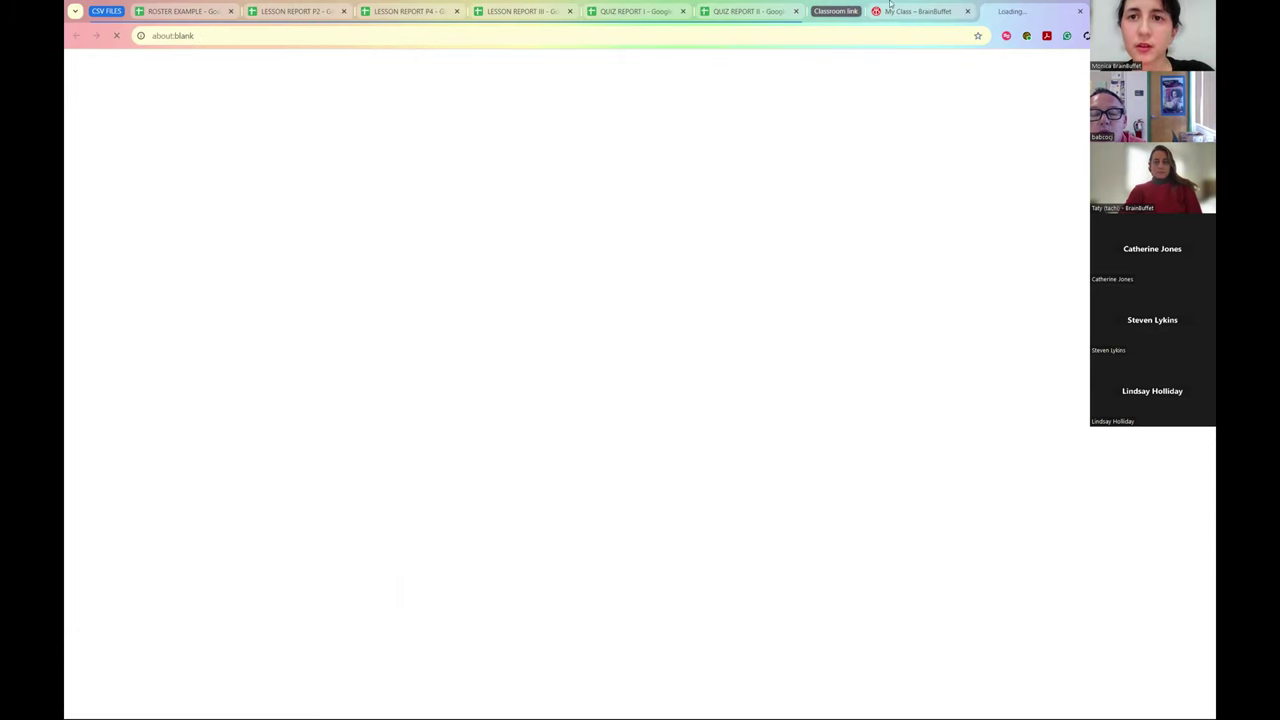
{"action": "left_click", "coordinate": [912, 8]}
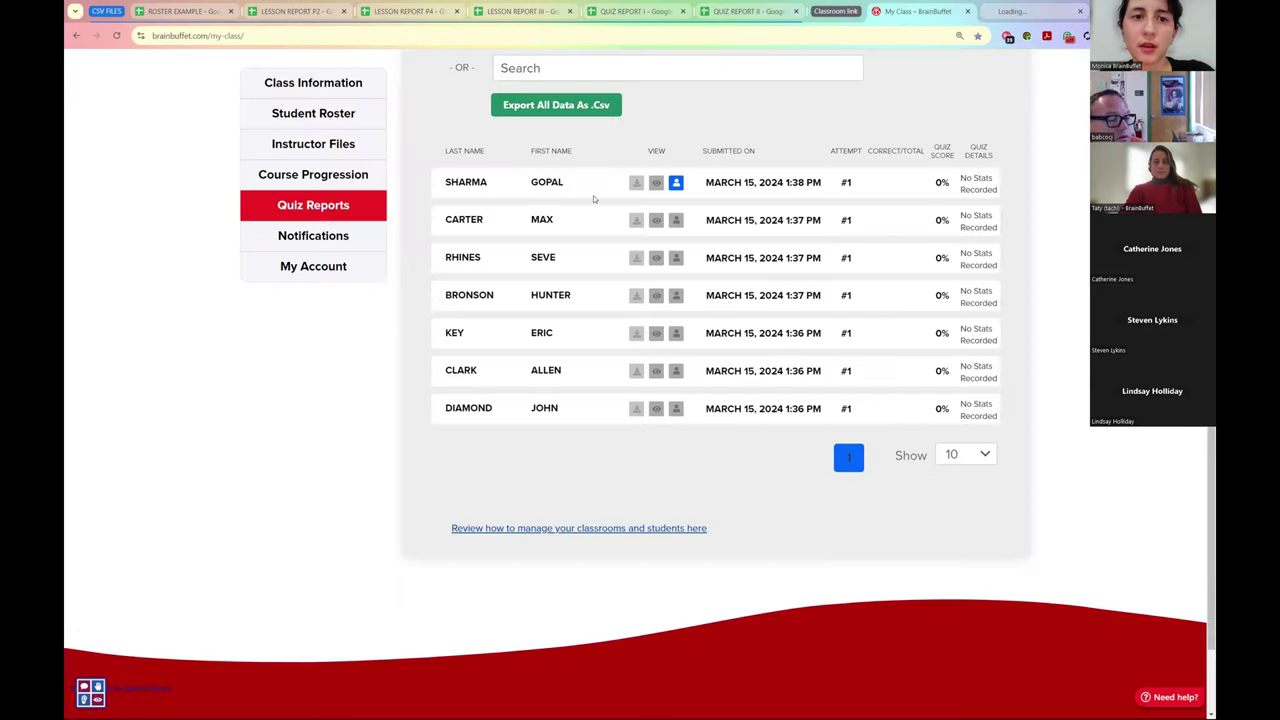
Open the footer MY ACCOUNT page in a new browser tab.
{"action": "scroll", "coordinate": [342, 257], "scroll_direction": "up", "scroll_amount": 3}
{"action": "scroll", "coordinate": [343, 257], "scroll_direction": "up", "scroll_amount": 1}
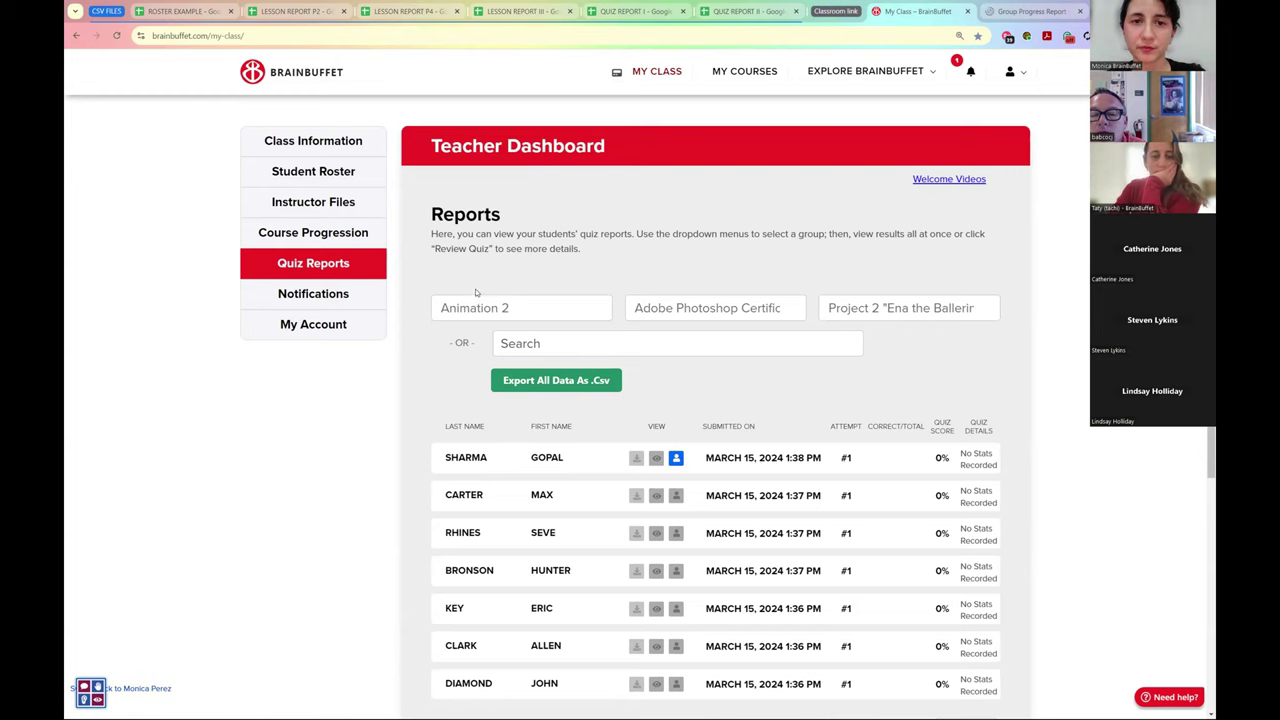
{"action": "scroll", "coordinate": [486, 261], "scroll_direction": "down", "scroll_amount": 4}
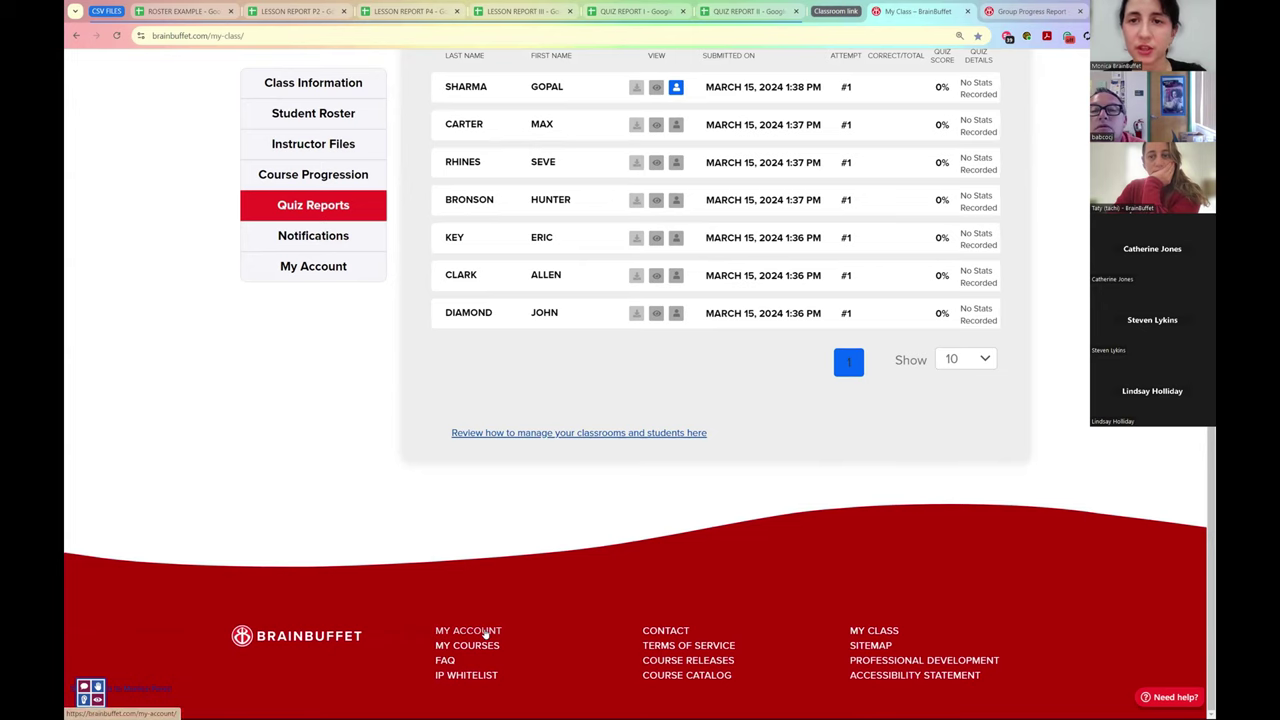
{"action": "middle_click", "coordinate": [485, 632]}
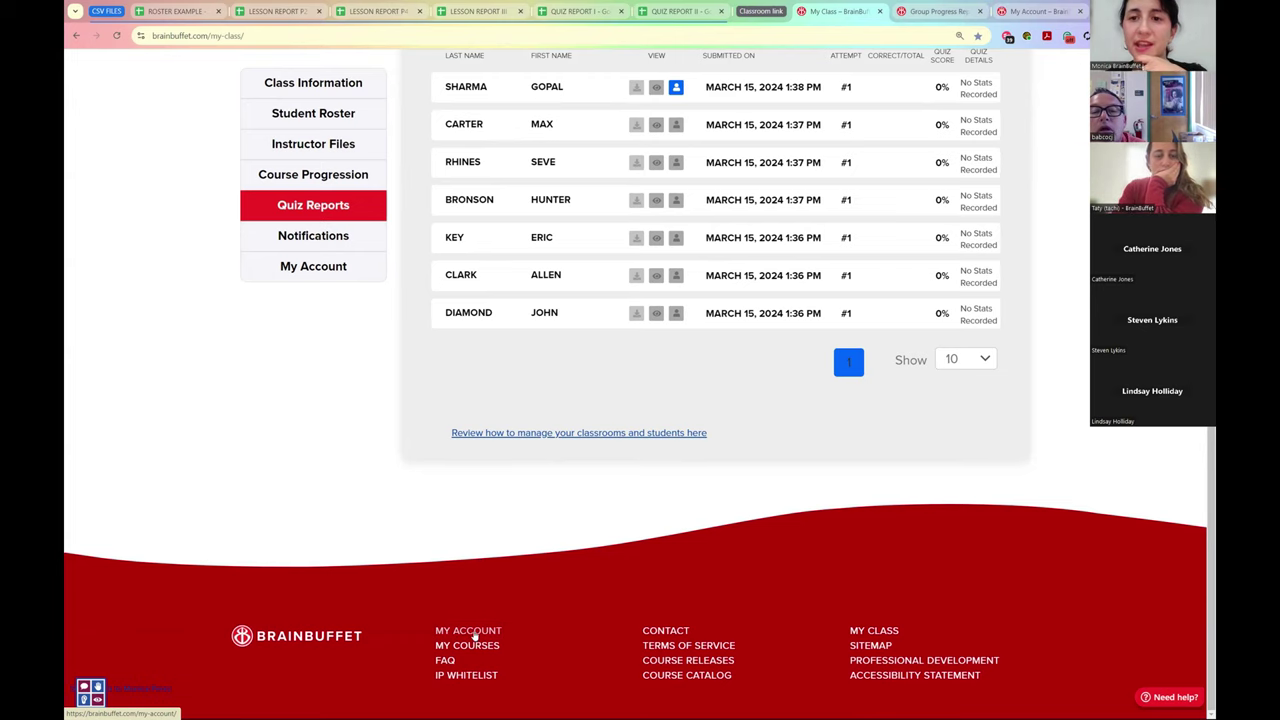
Review the Account details page in the My Account tab.
{"action": "left_click", "coordinate": [1035, 11]}
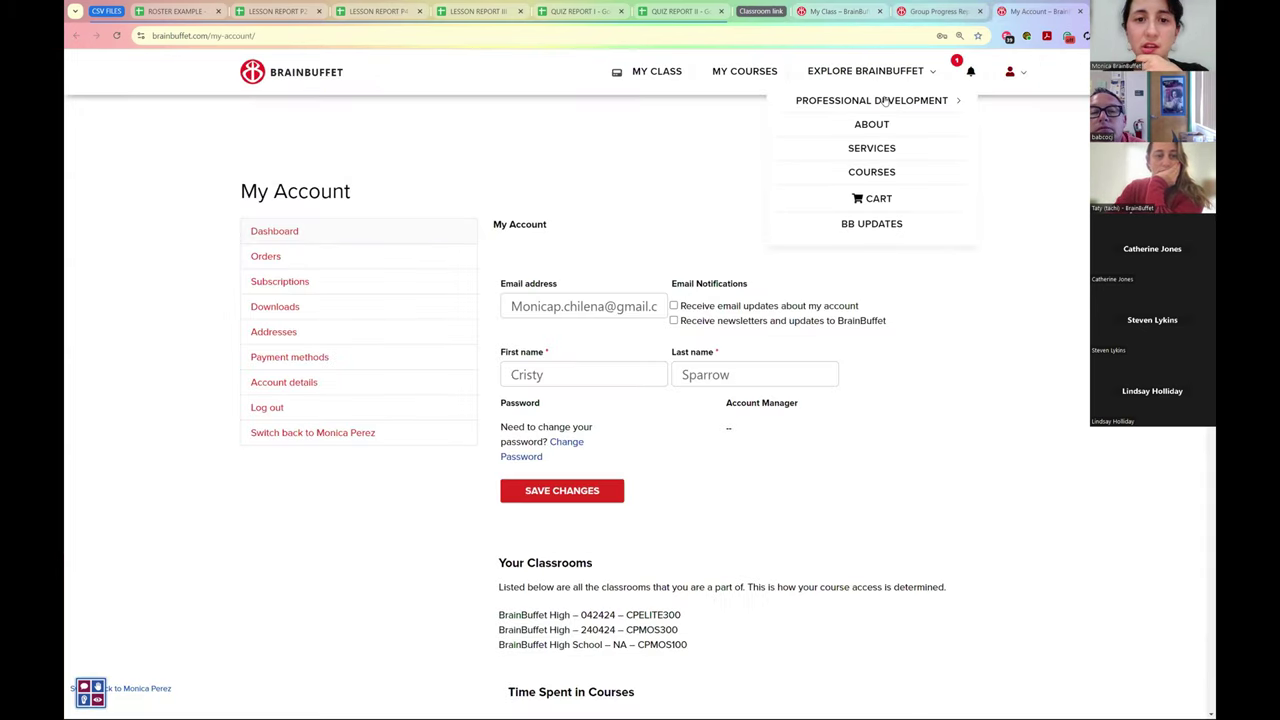
{"action": "scroll", "coordinate": [704, 222], "scroll_direction": "down", "scroll_amount": 1}
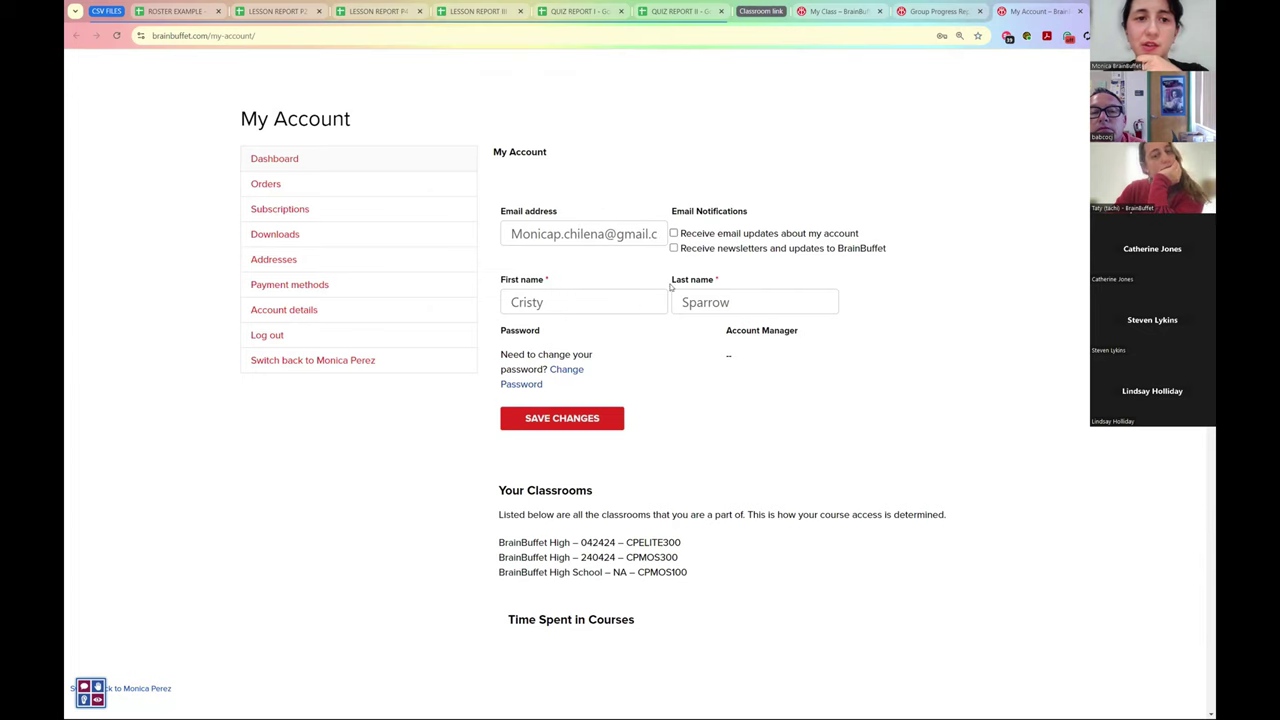
{"action": "left_click", "coordinate": [316, 312]}
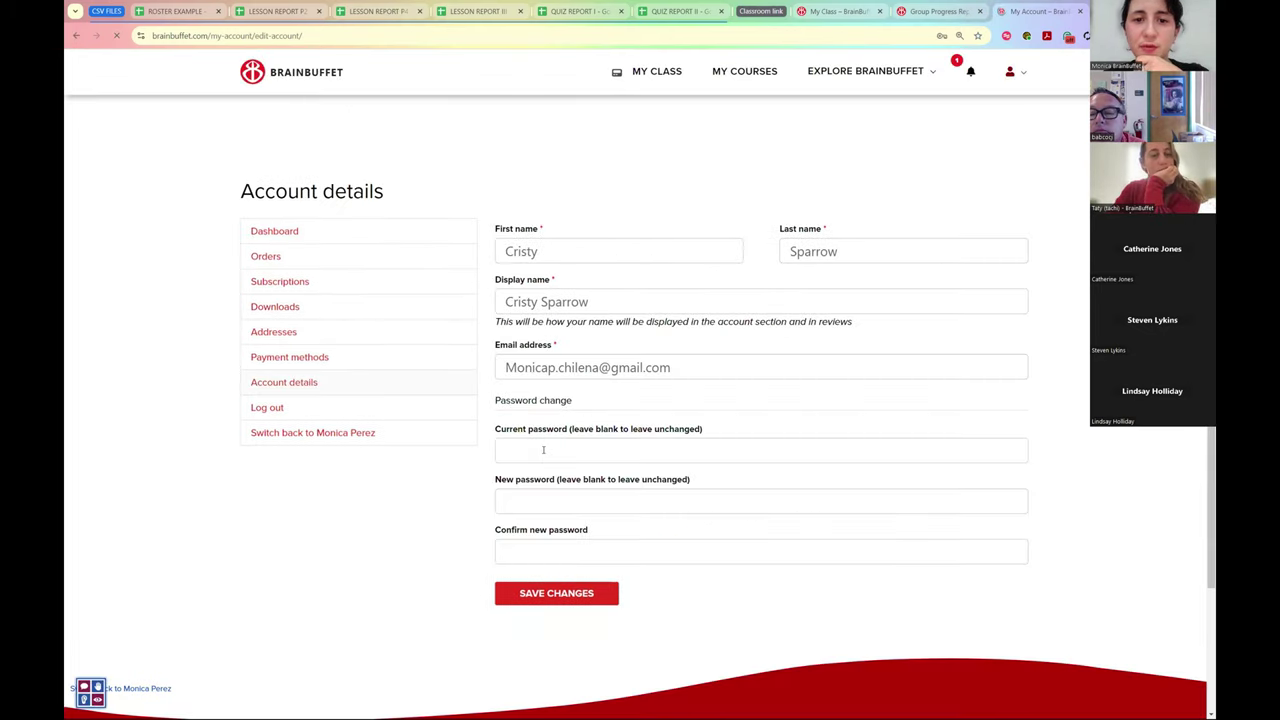
{"action": "scroll", "coordinate": [543, 450], "scroll_direction": "down", "scroll_amount": 1}
{"action": "scroll", "coordinate": [543, 450], "scroll_direction": "down", "scroll_amount": 1}
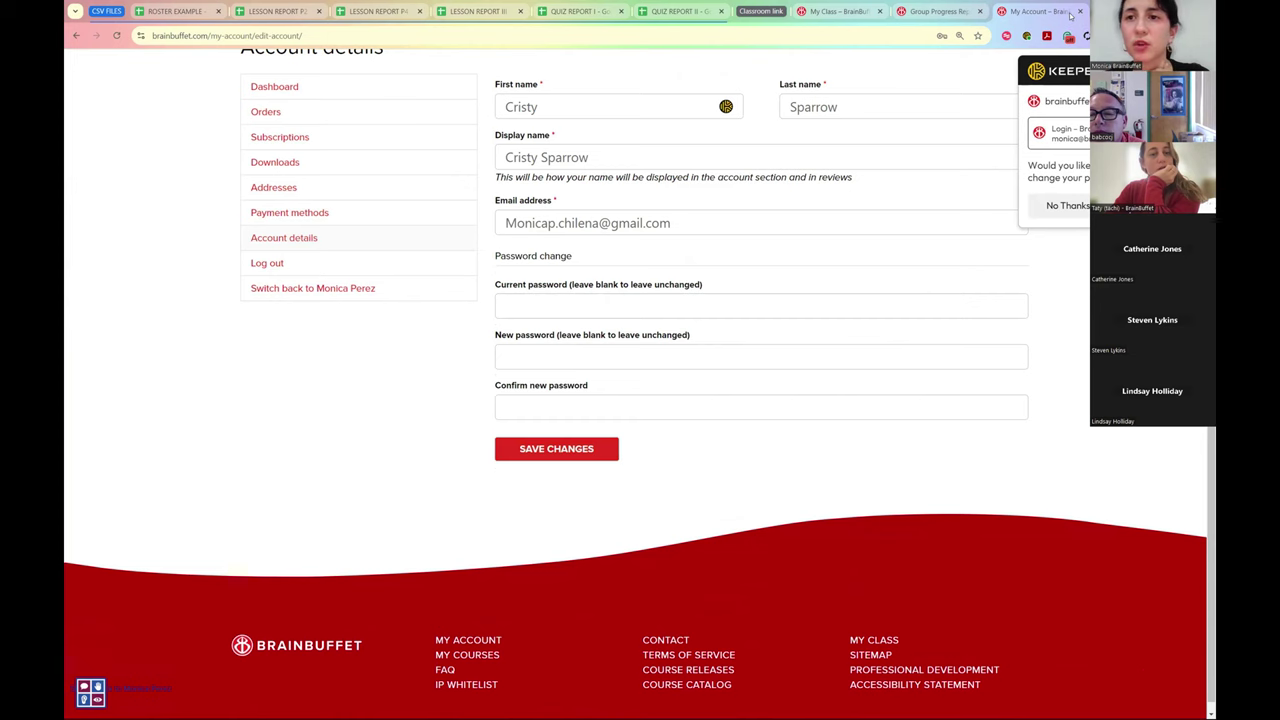
{"action": "scroll", "coordinate": [832, 190], "scroll_direction": "up", "scroll_amount": 2}
{"action": "scroll", "coordinate": [822, 198], "scroll_direction": "down", "scroll_amount": 2}
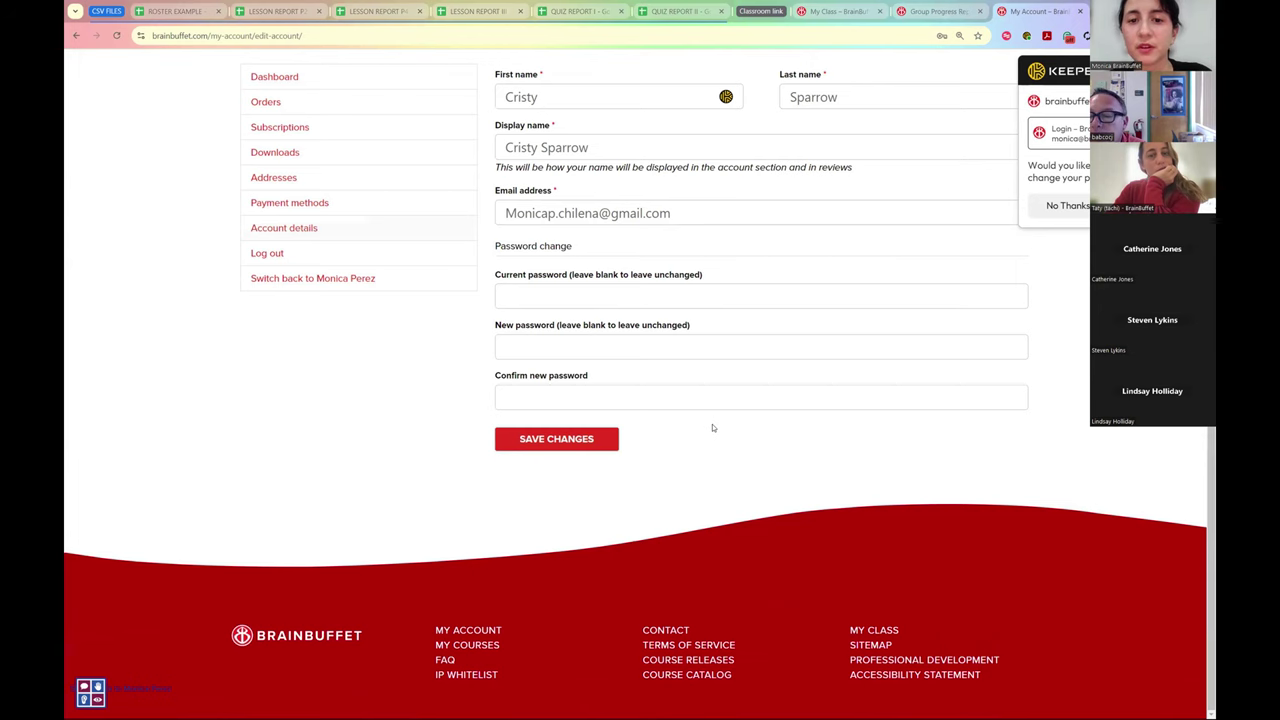
Check the student's Group Progress Report, then close the My Account tab, back on the quiz reports list.
{"action": "left_click", "coordinate": [960, 11]}
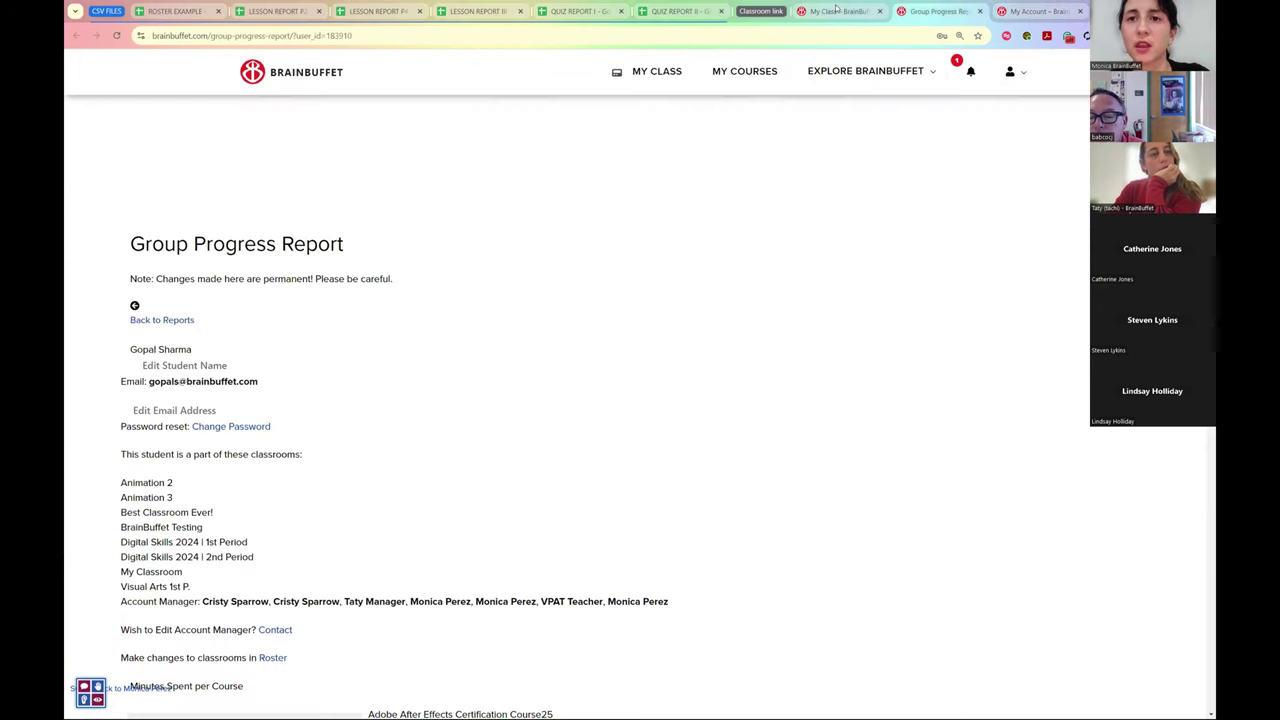
{"action": "left_click", "coordinate": [836, 11]}
{"action": "scroll", "coordinate": [837, 147], "scroll_direction": "up", "scroll_amount": 3}
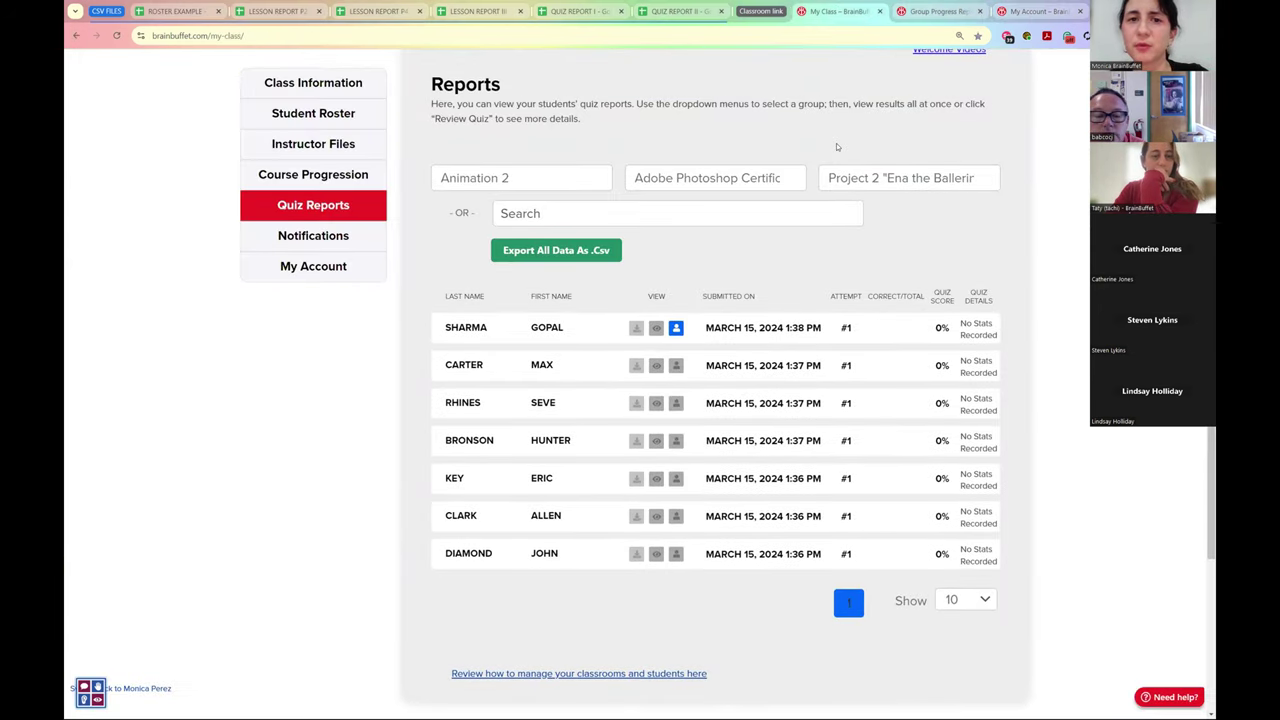
{"action": "scroll", "coordinate": [837, 147], "scroll_direction": "up", "scroll_amount": 2}
{"action": "scroll", "coordinate": [836, 147], "scroll_direction": "down", "scroll_amount": 2}
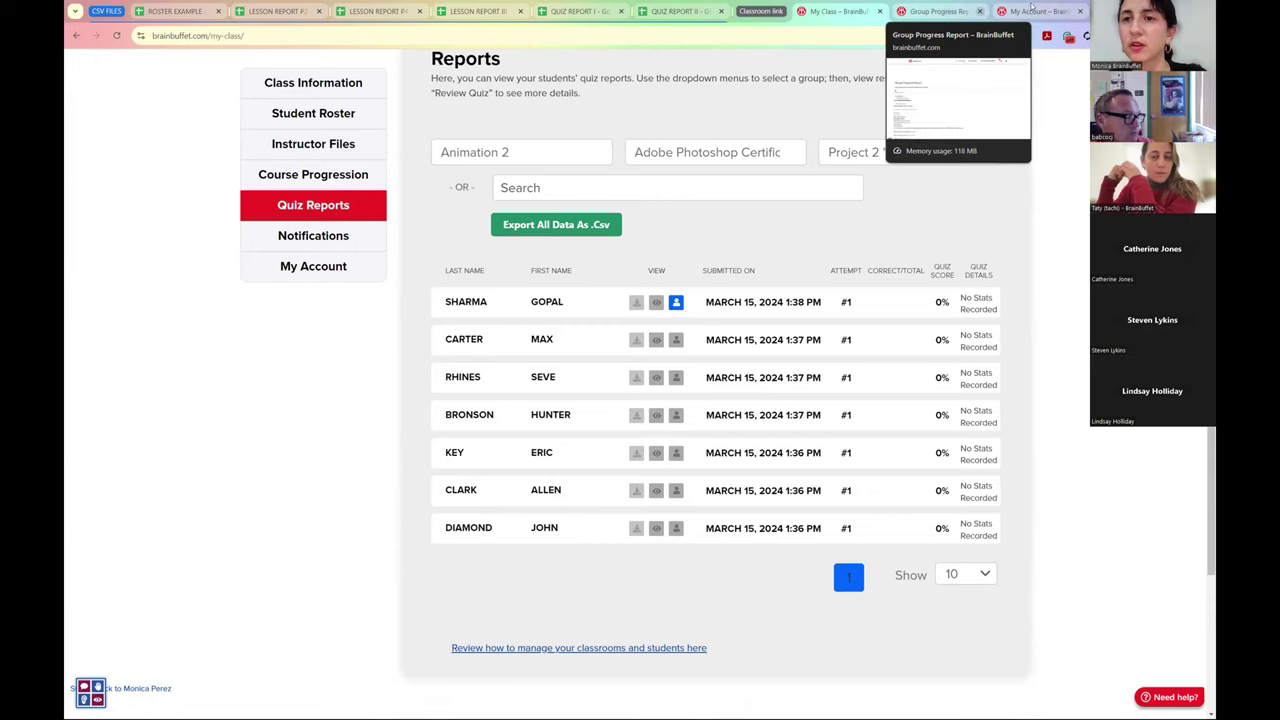
{"action": "left_click", "coordinate": [1081, 11]}
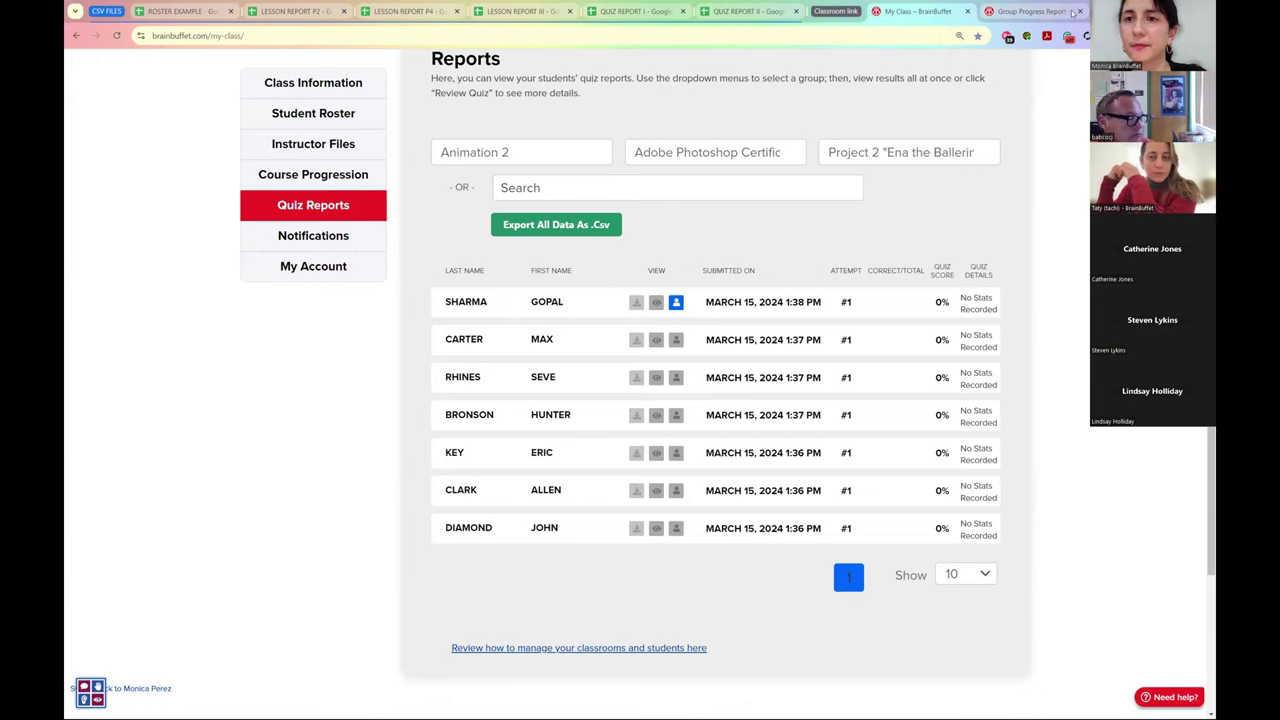
{"action": "left_click", "coordinate": [1079, 11]}
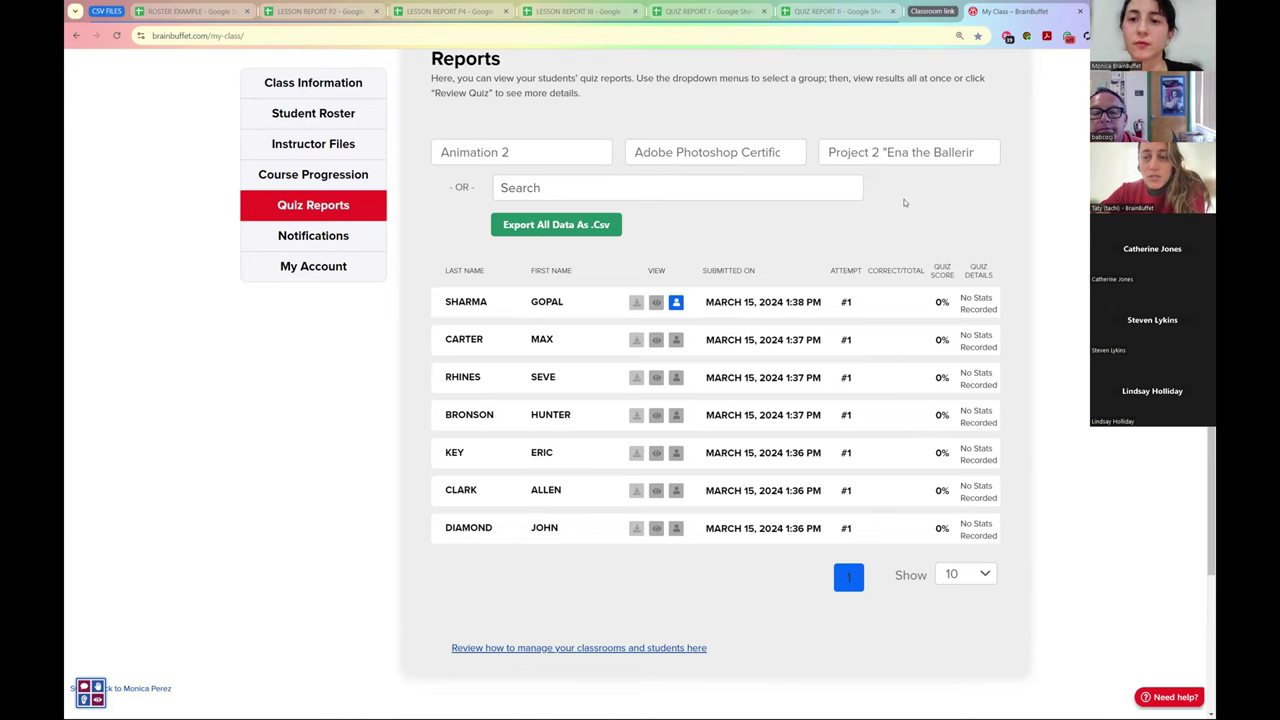
{"action": "scroll", "coordinate": [904, 203], "scroll_direction": "up", "scroll_amount": 3}
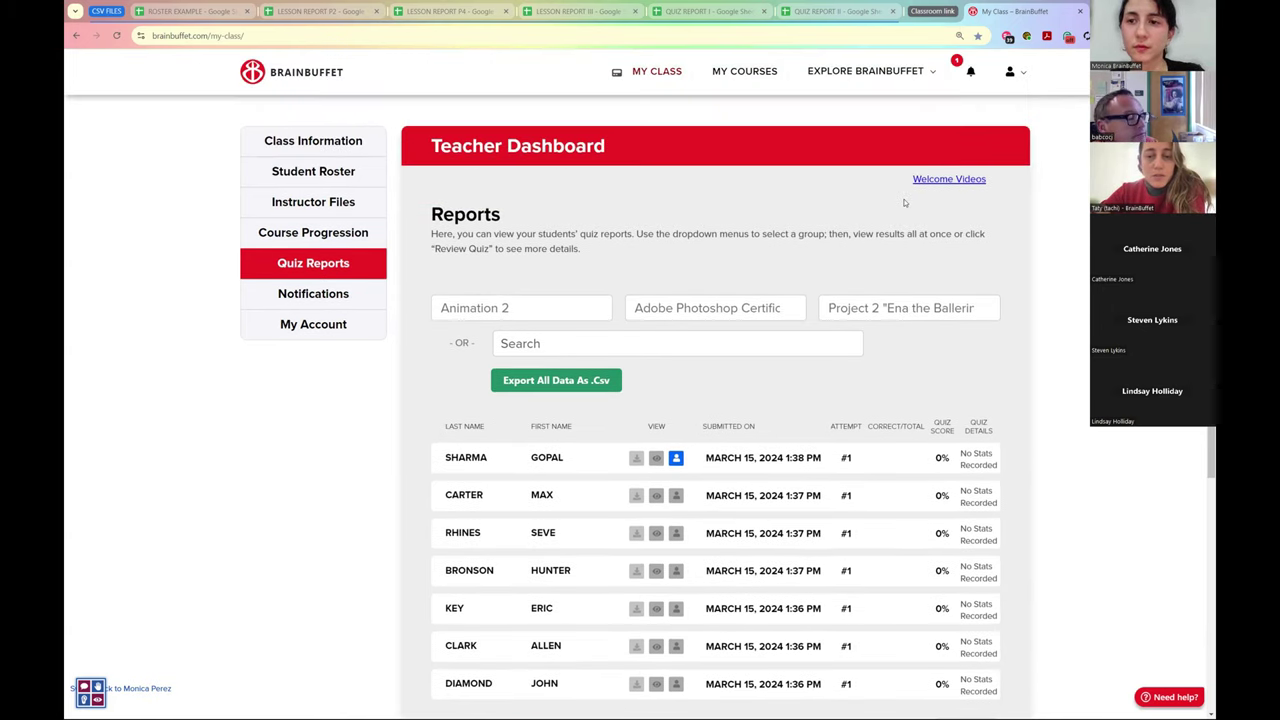